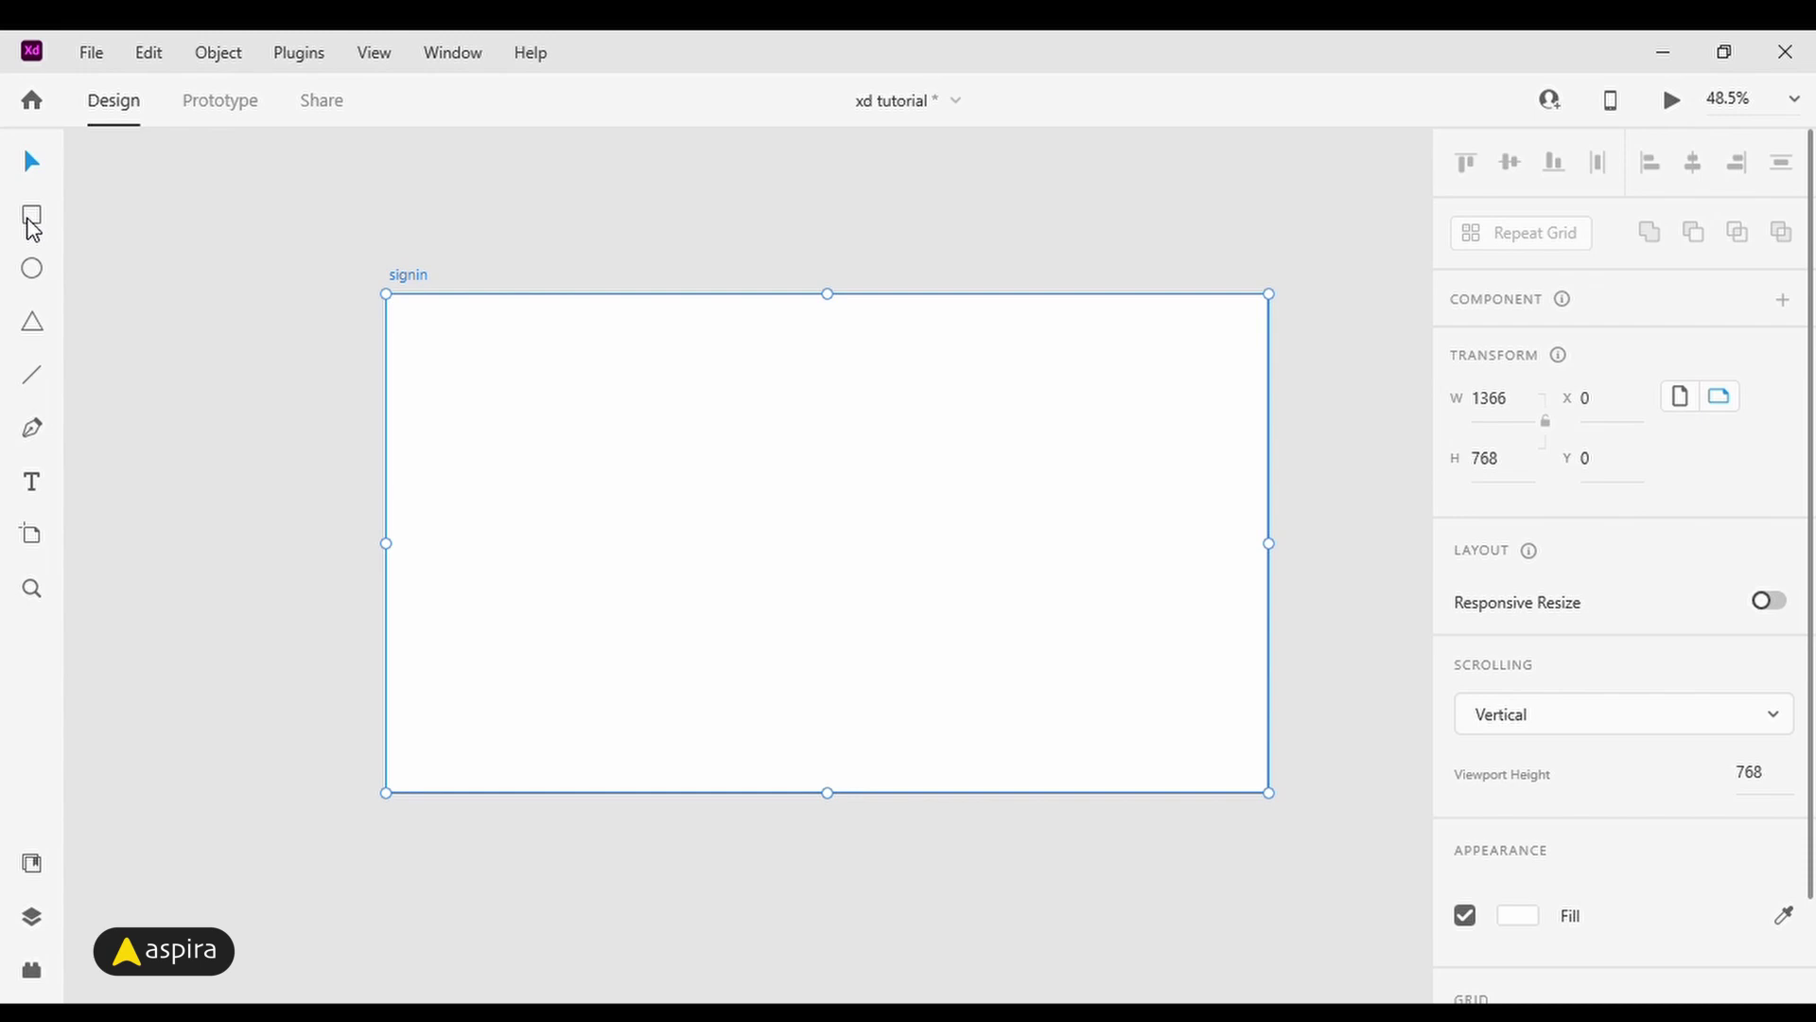
# Step: Draw a rectangle about 1015 × 545 on the signin artboard and a square about 221 × 221 beside it
pyautogui.click(32, 223)
pyautogui.moveTo(442, 332)
pyautogui.mouseDown()
pyautogui.moveTo(721, 525)
pyautogui.moveTo(1096, 684)
pyautogui.mouseUp()
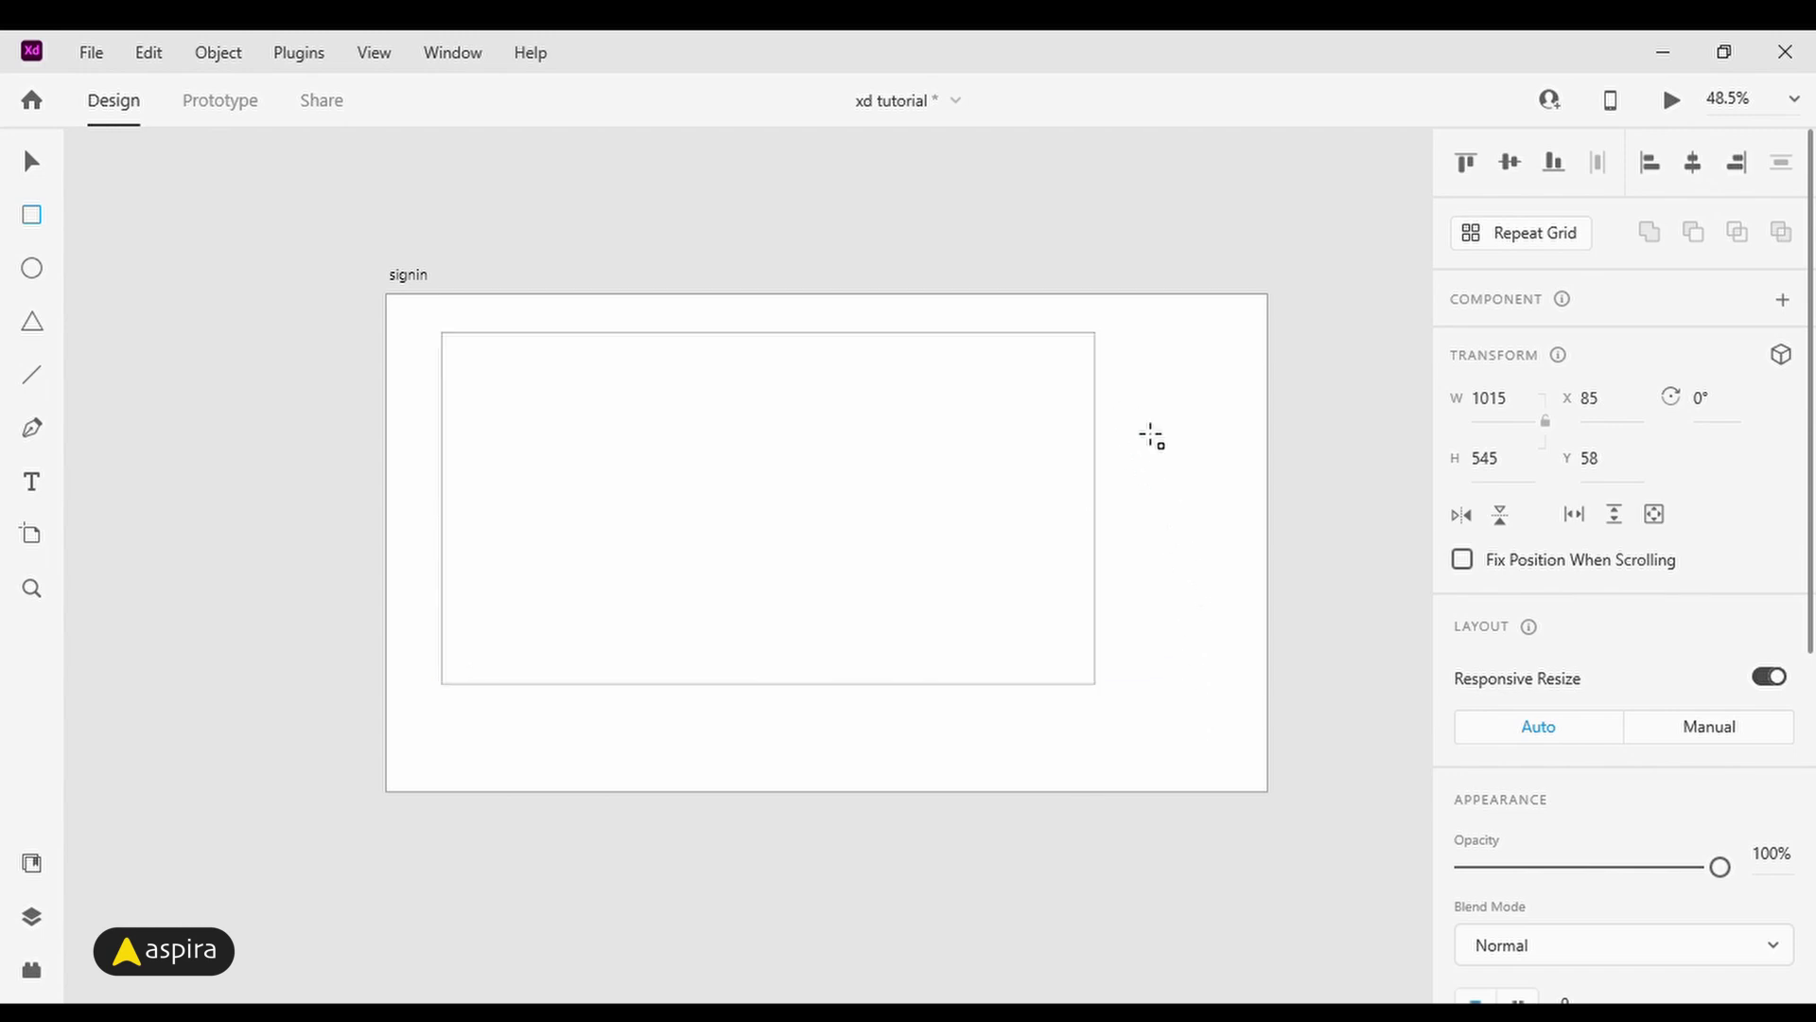
pyautogui.moveTo(1113, 399); pyautogui.dragTo(1256, 544)
pyautogui.press('v')
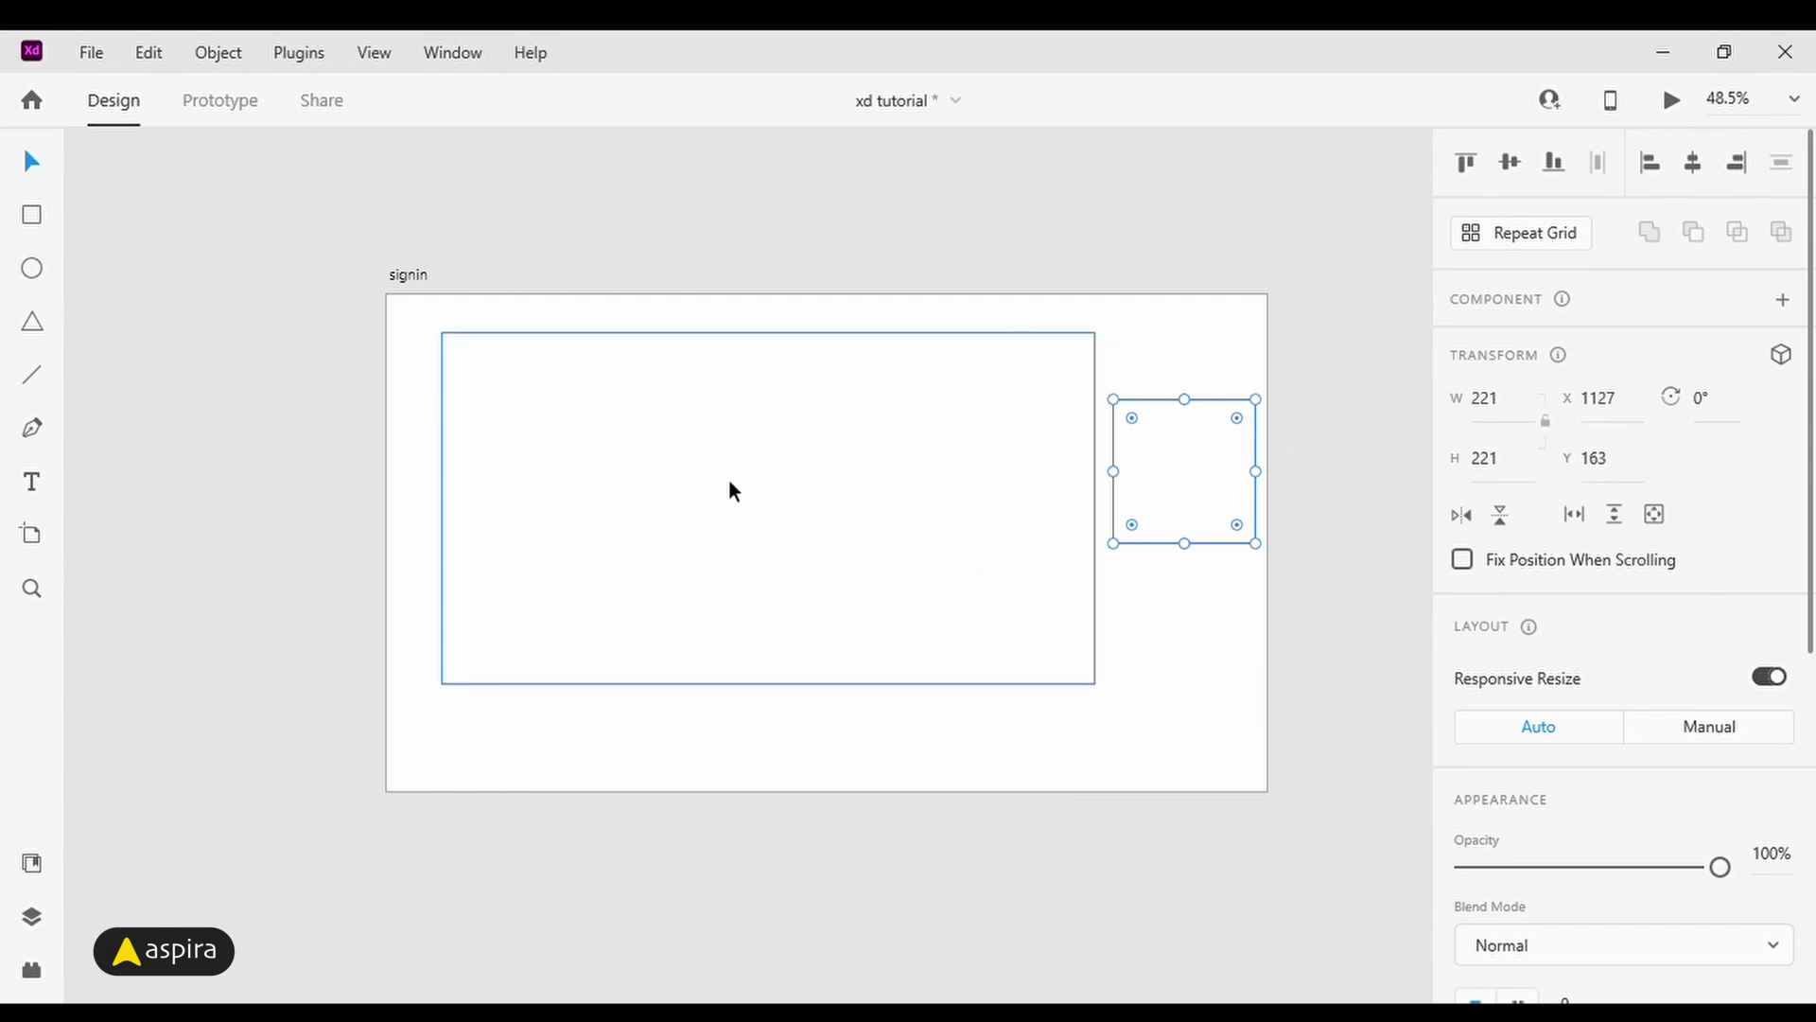
# Step: Try aligning the large rectangle to the artboard's top, middle and bottom, and to its left edge, centre and right edge
pyautogui.click(719, 357)
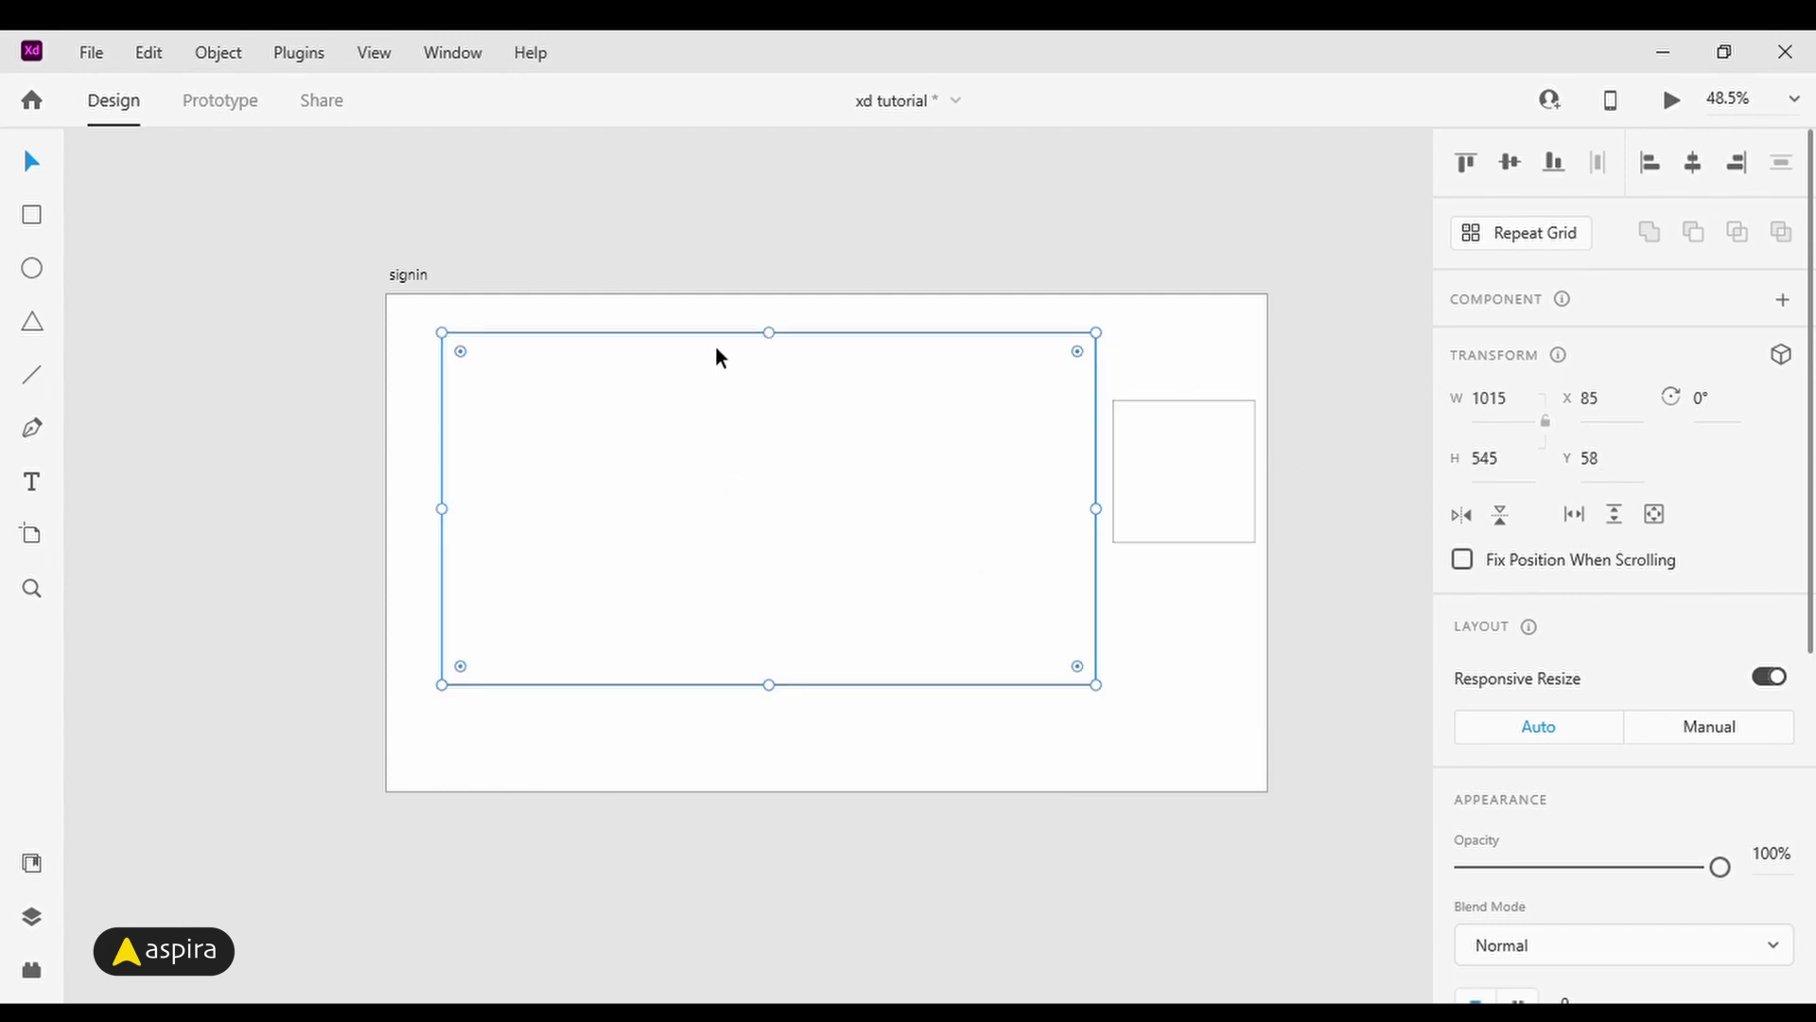
pyautogui.click(1473, 177)
pyautogui.click(1515, 185)
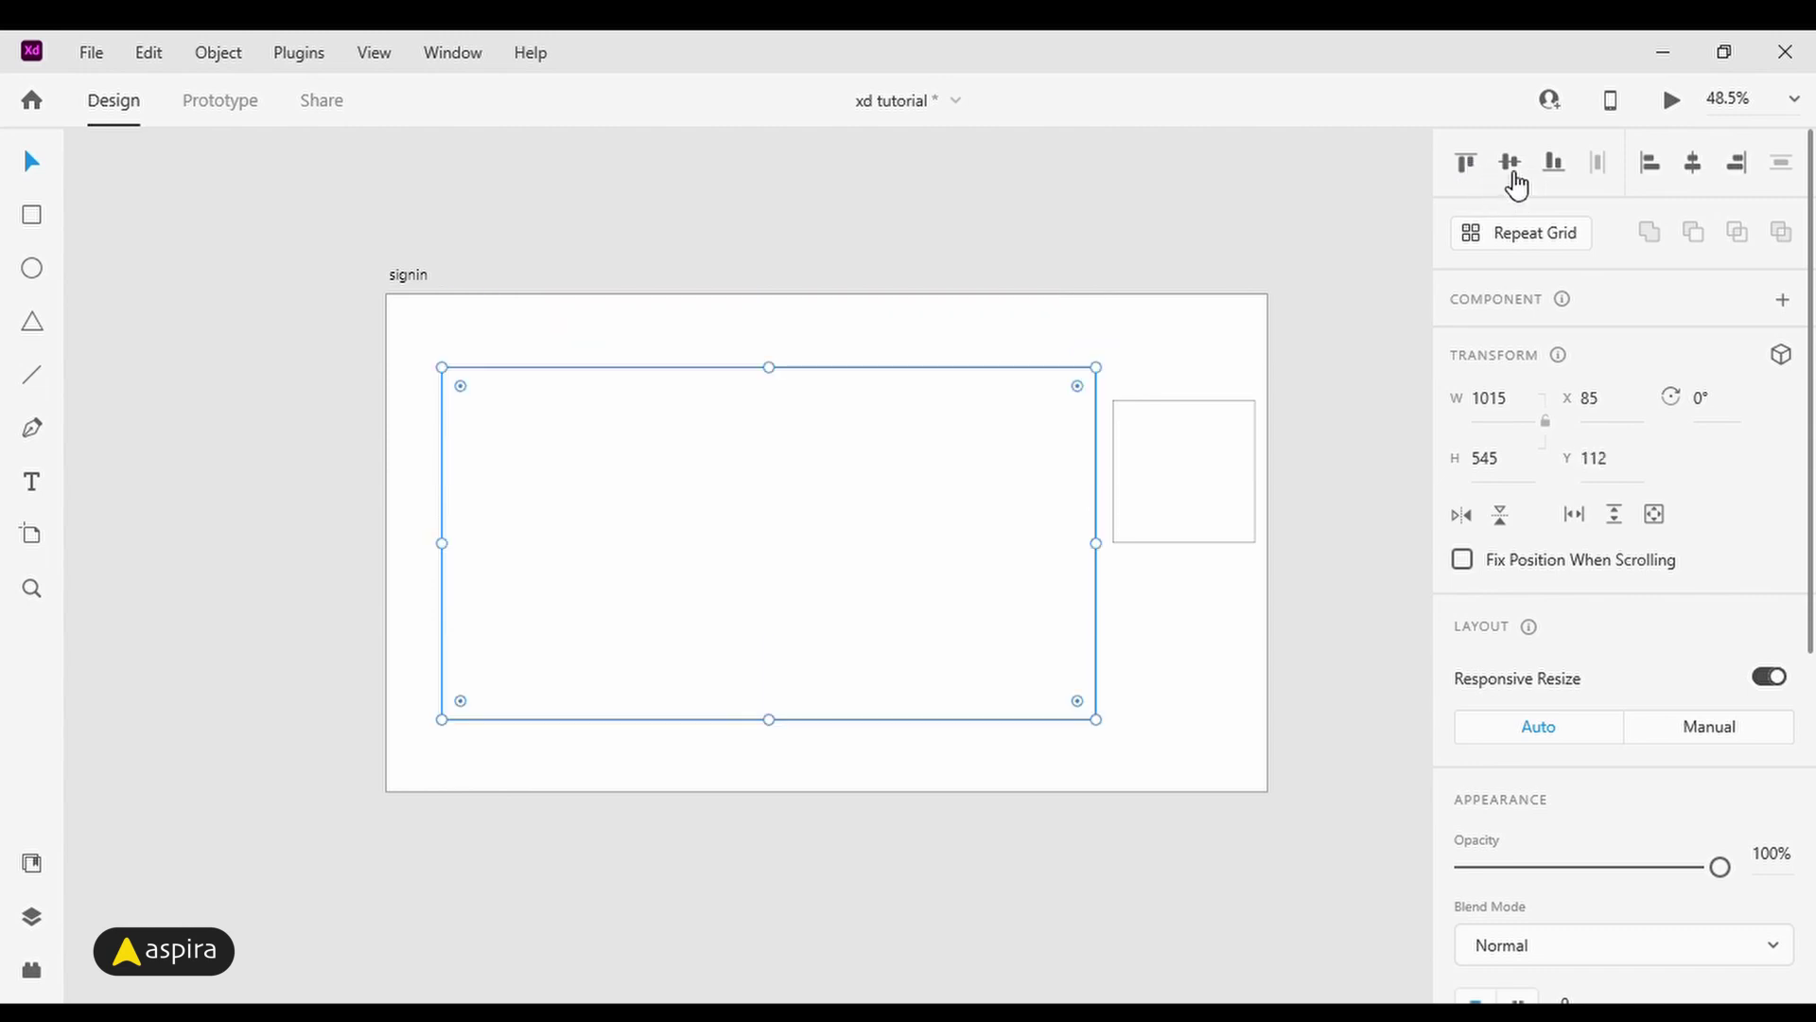
pyautogui.click(1561, 169)
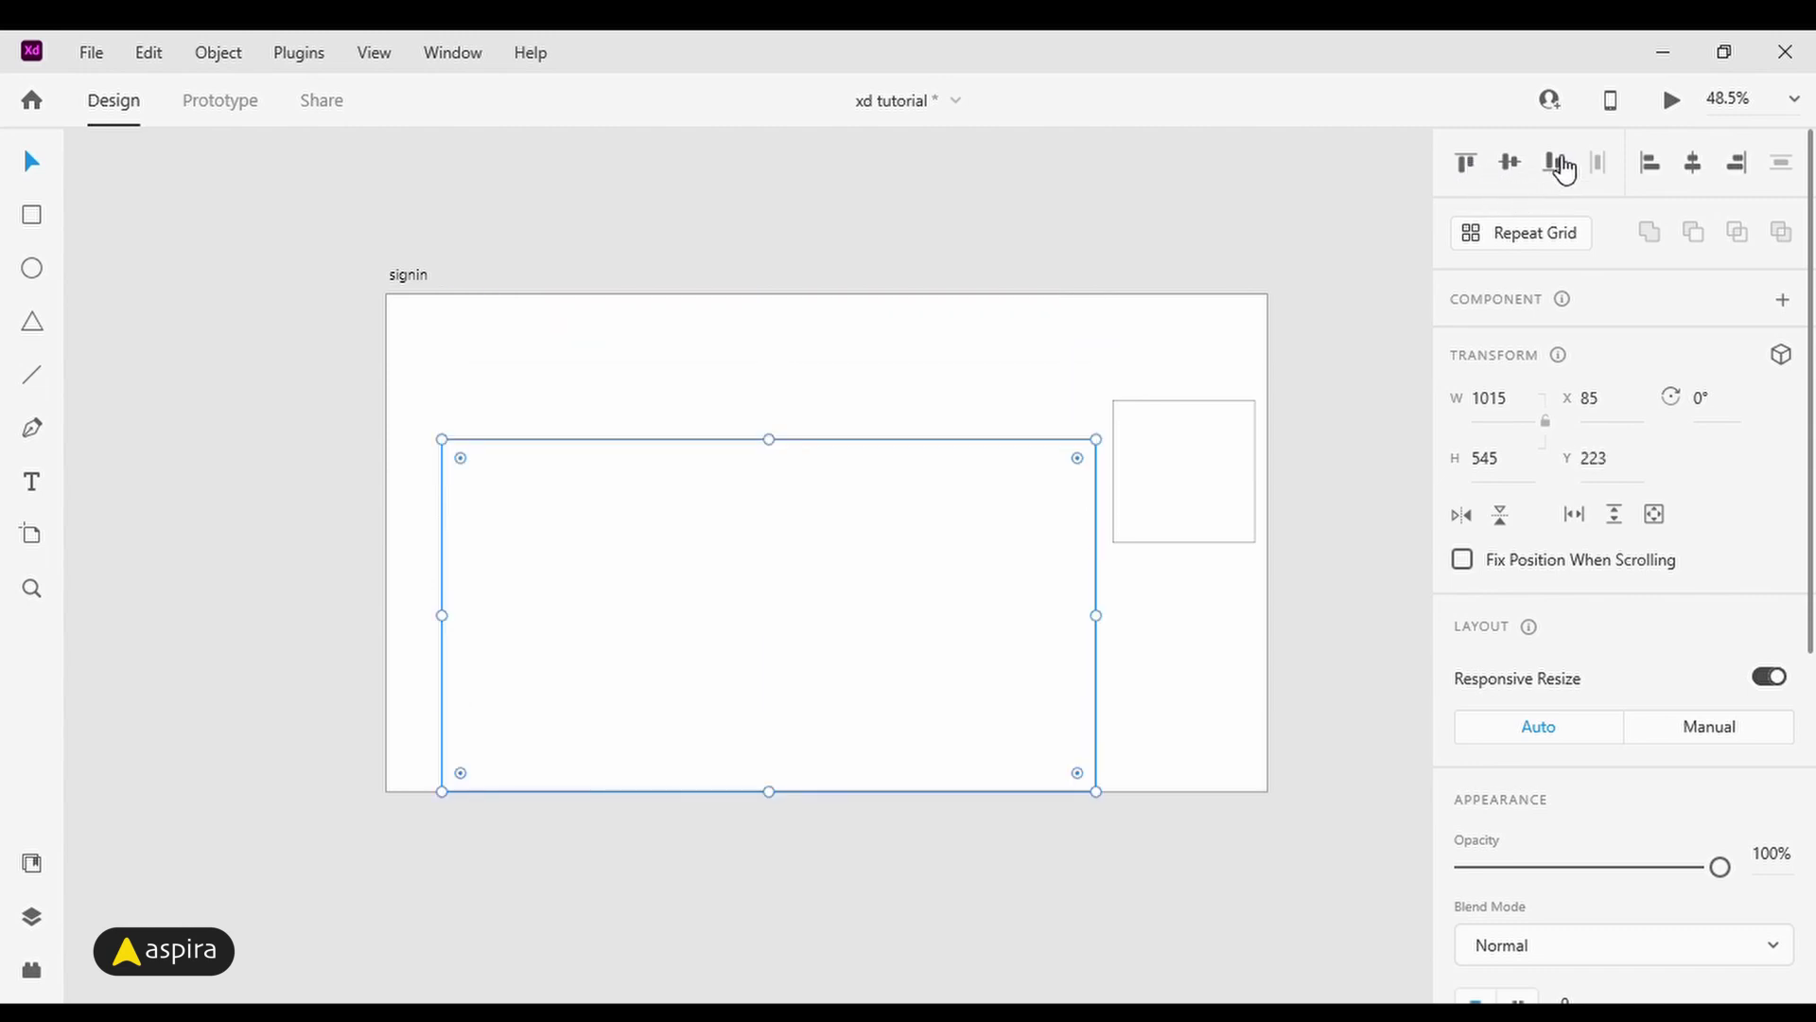
pyautogui.click(1660, 170)
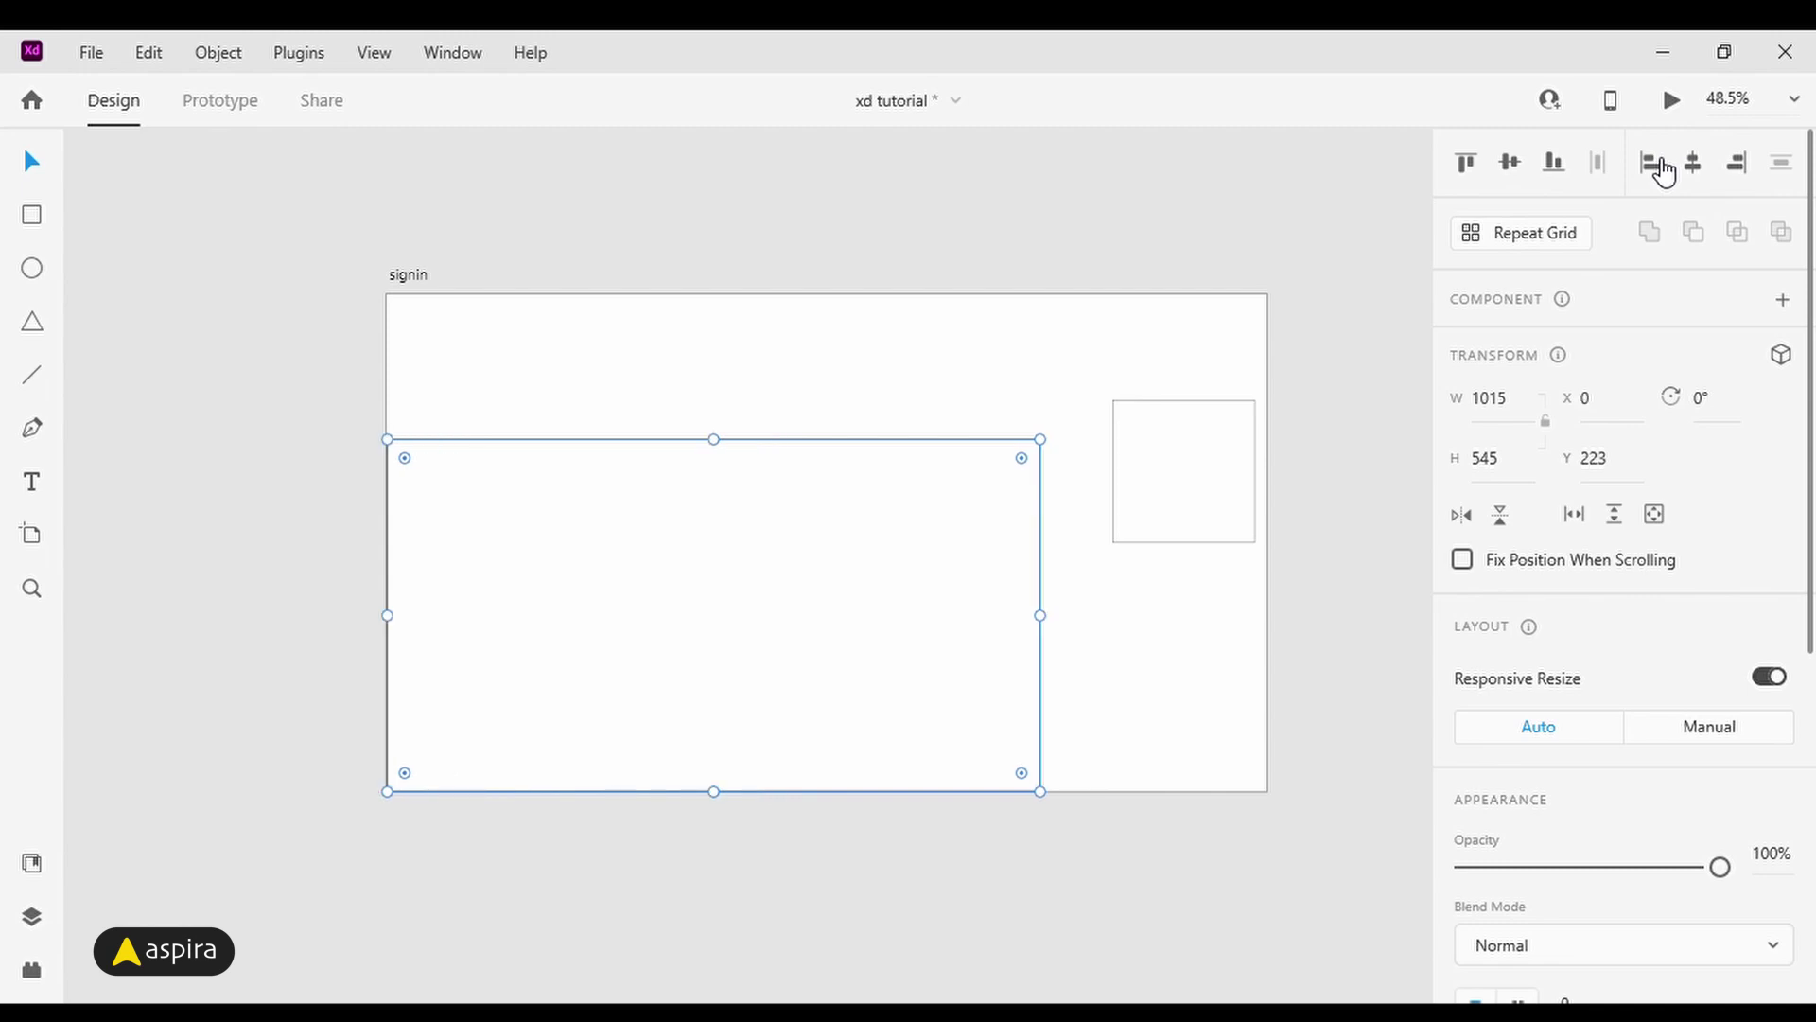
pyautogui.click(1697, 170)
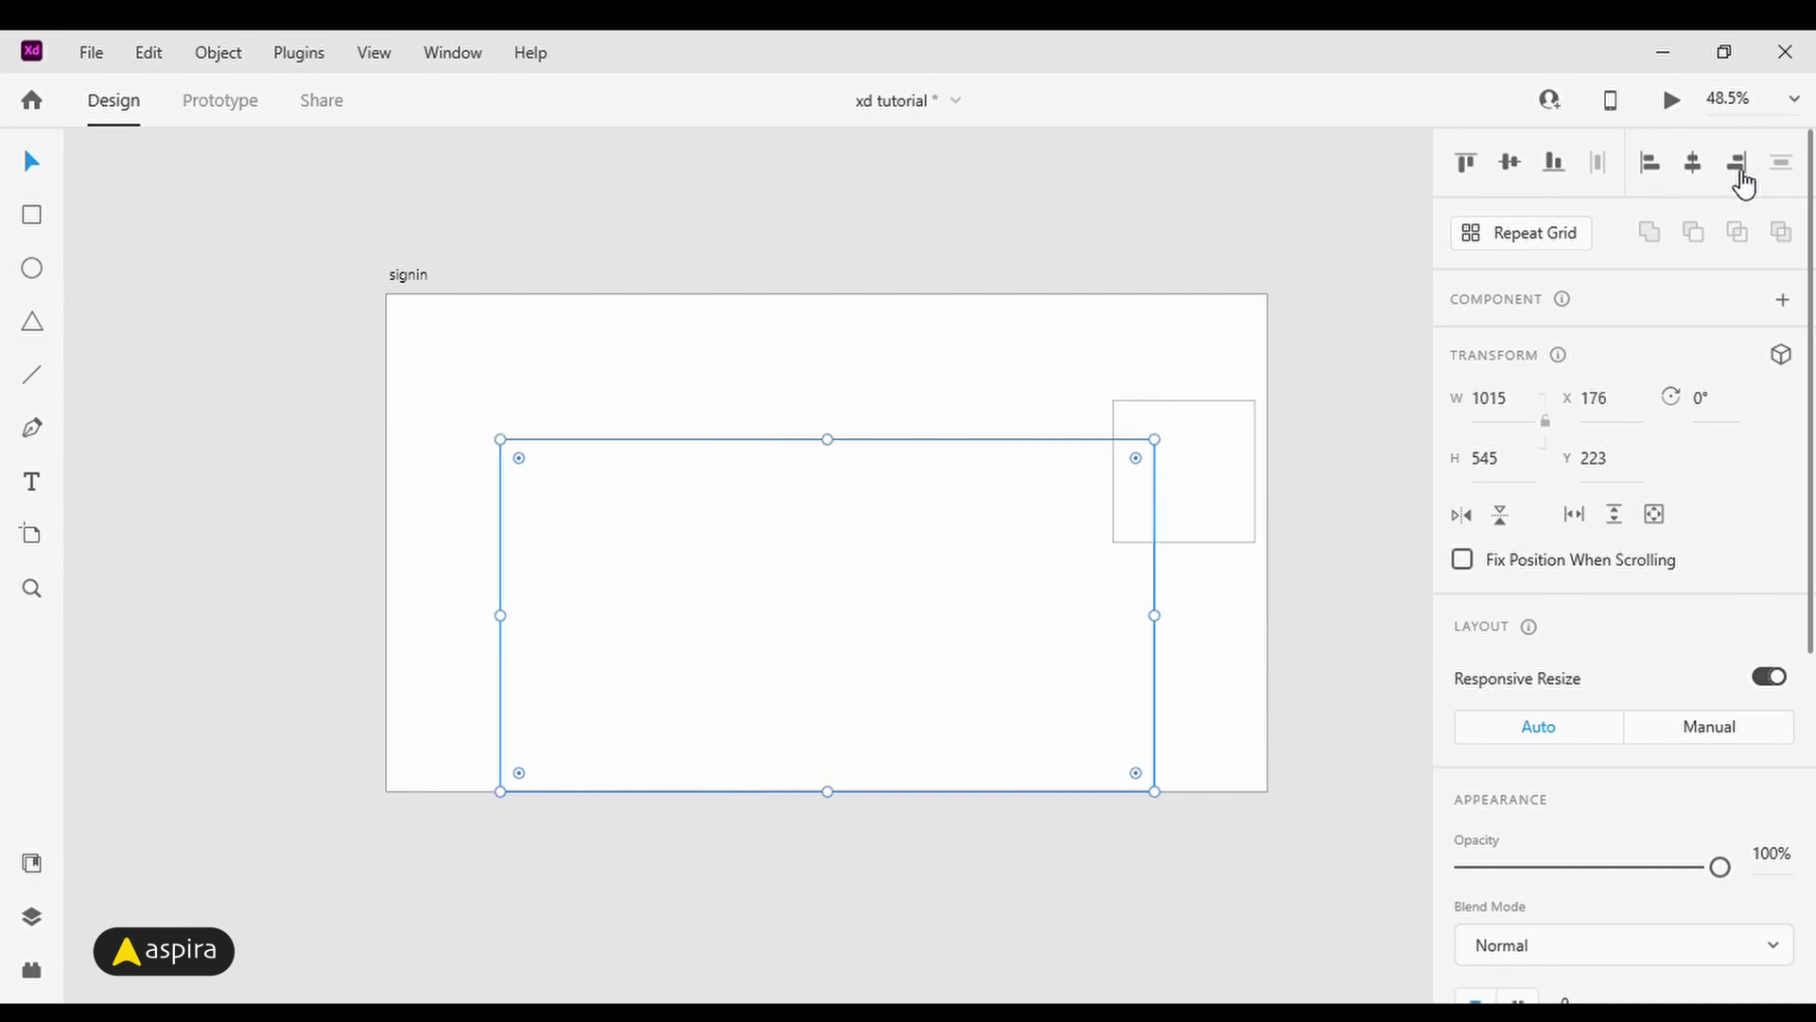
pyautogui.click(1744, 179)
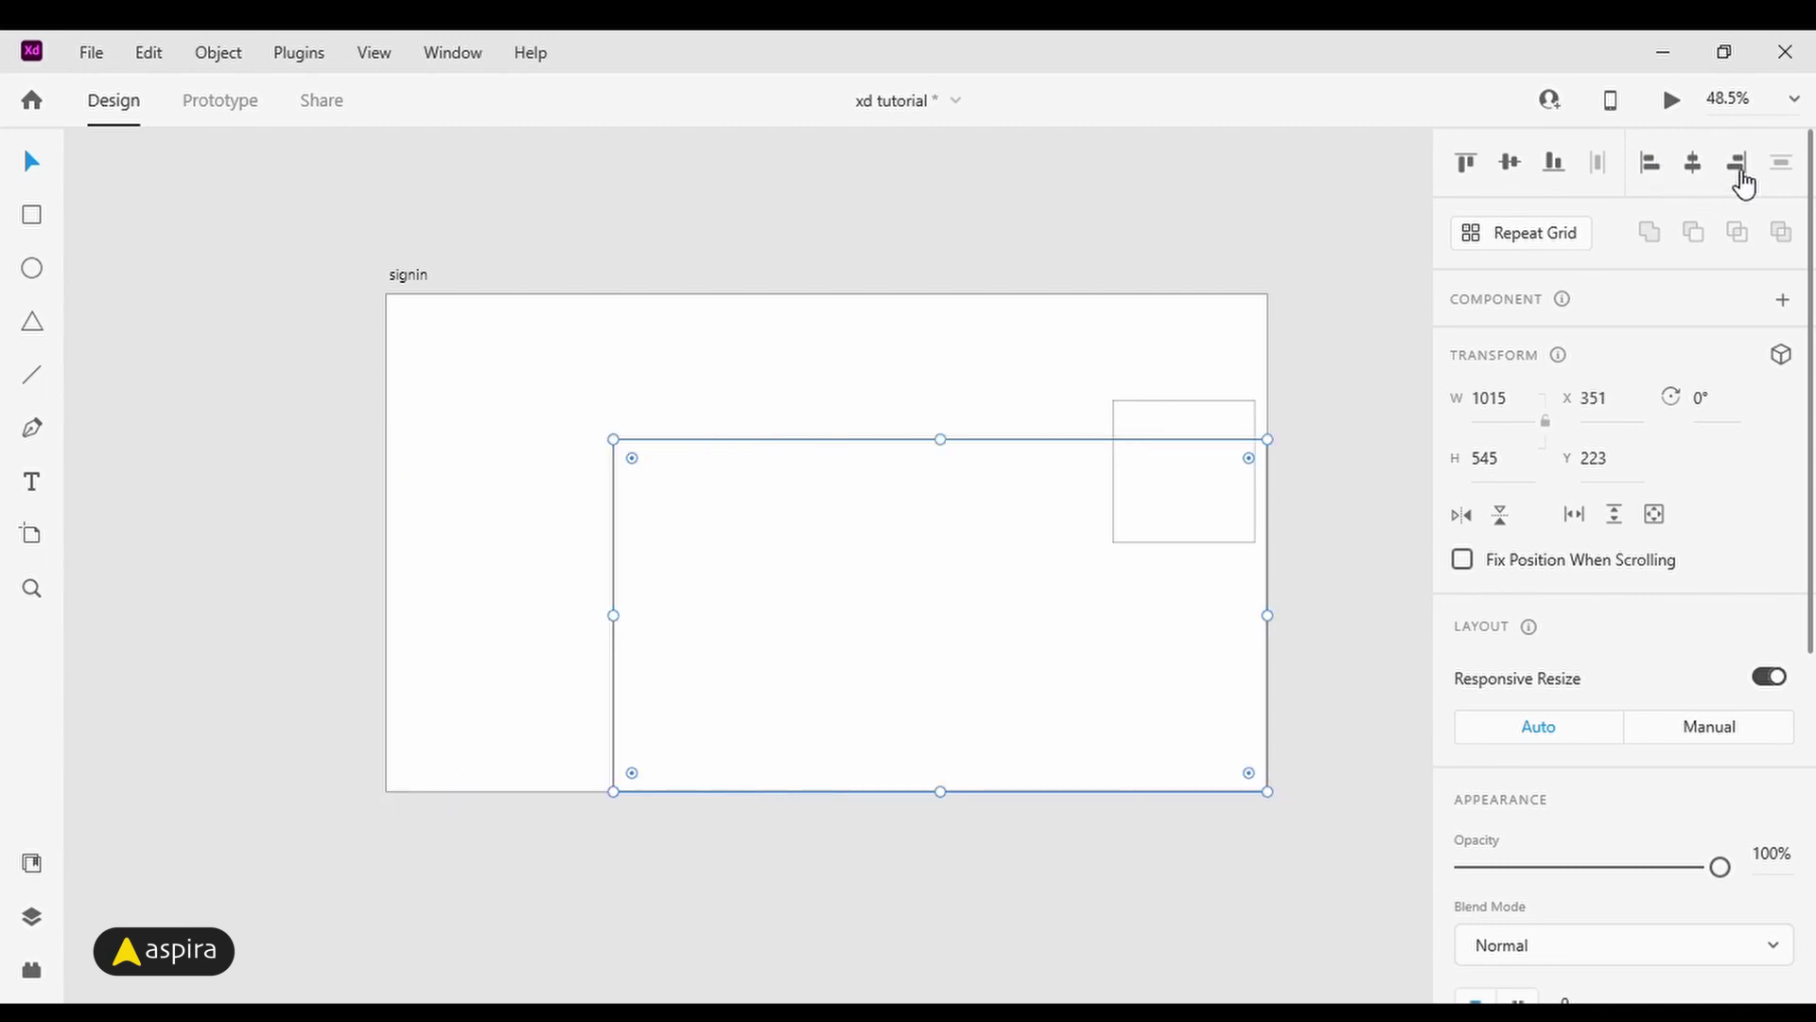
# Step: Centre the large rectangle vertically and horizontally on the artboard, and delete the small square
pyautogui.click(1519, 168)
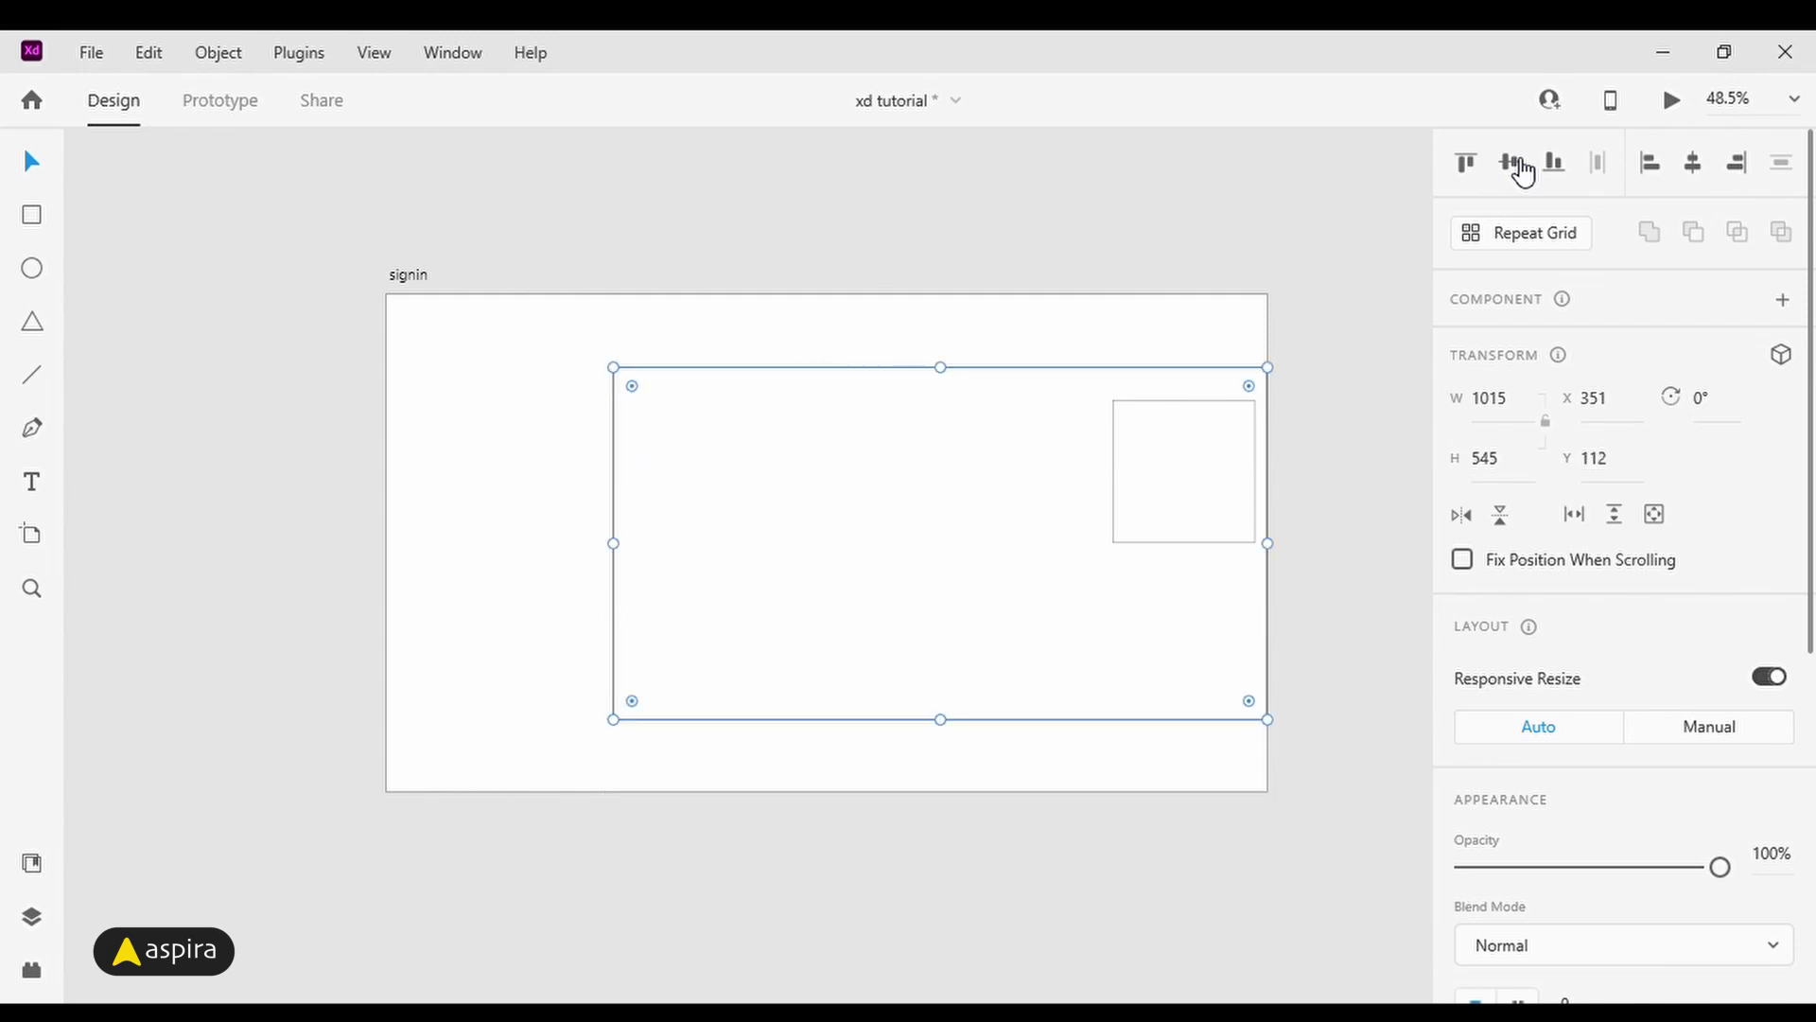
pyautogui.click(1708, 173)
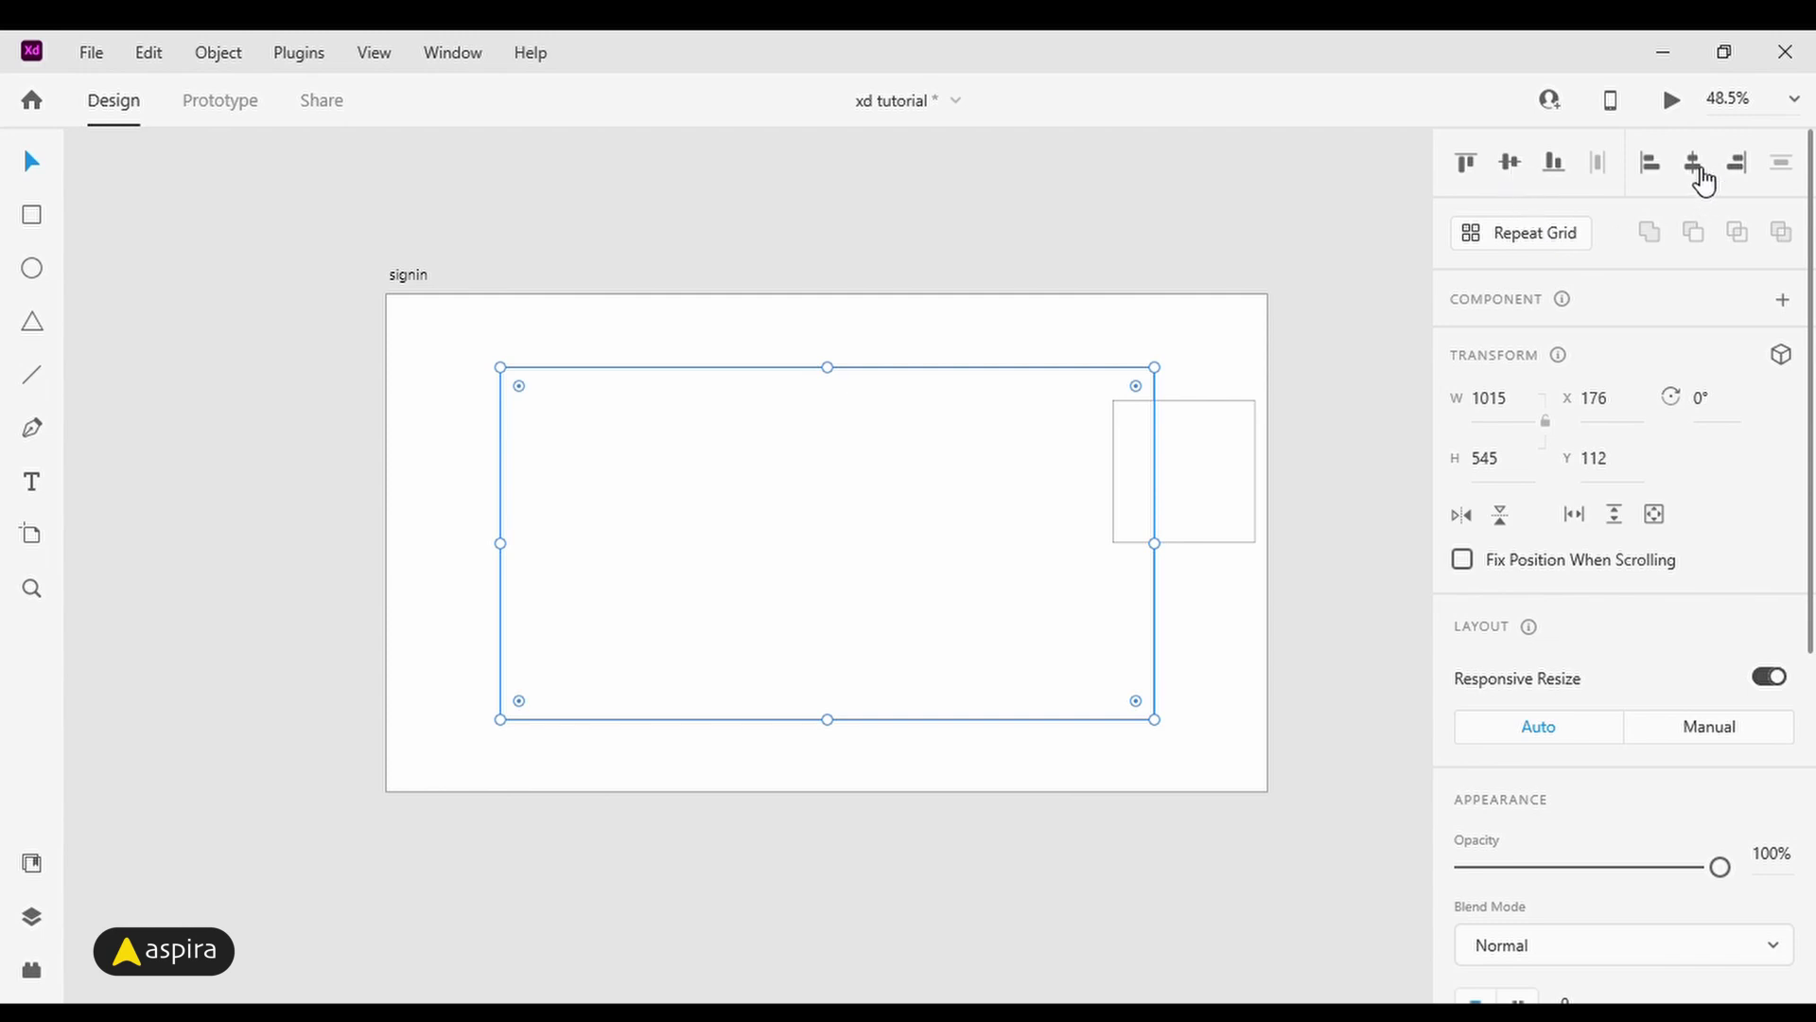
pyautogui.click(1230, 407)
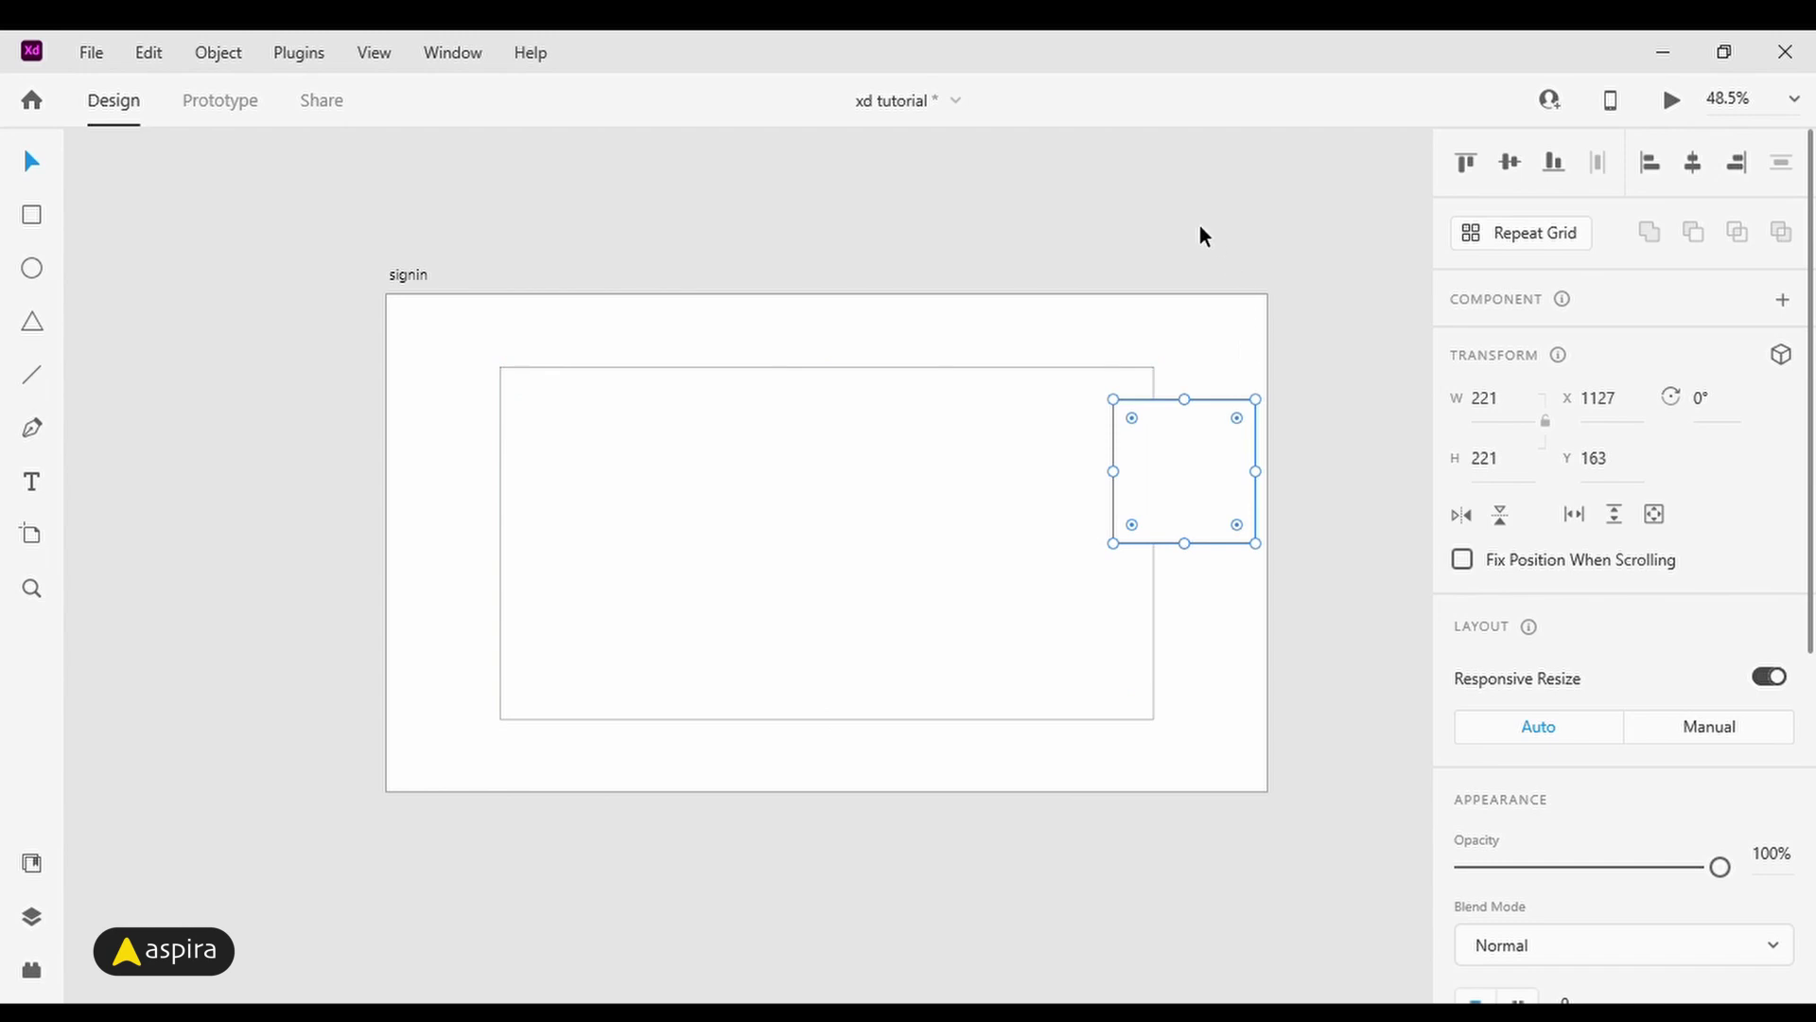
pyautogui.press('Delete')
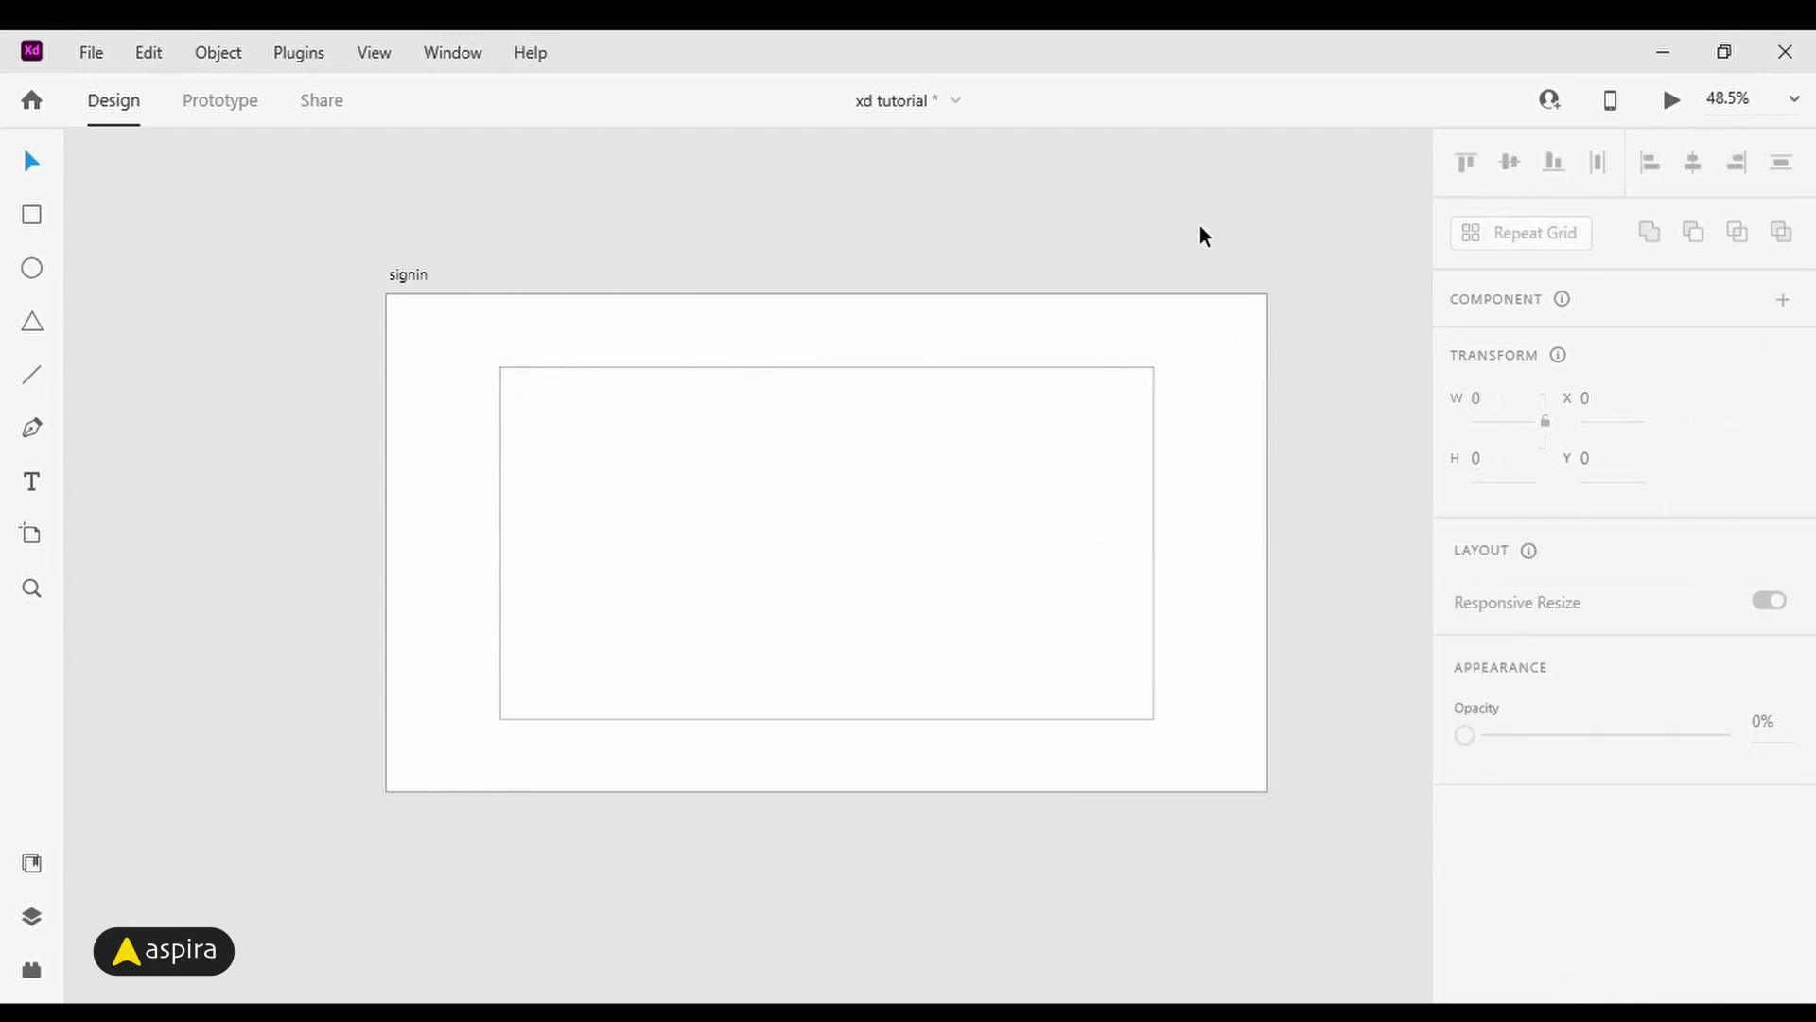
# Step: Resize the rectangle to 1200 wide by 540 high and centre it on the artboard in both directions
pyautogui.click(1112, 383)
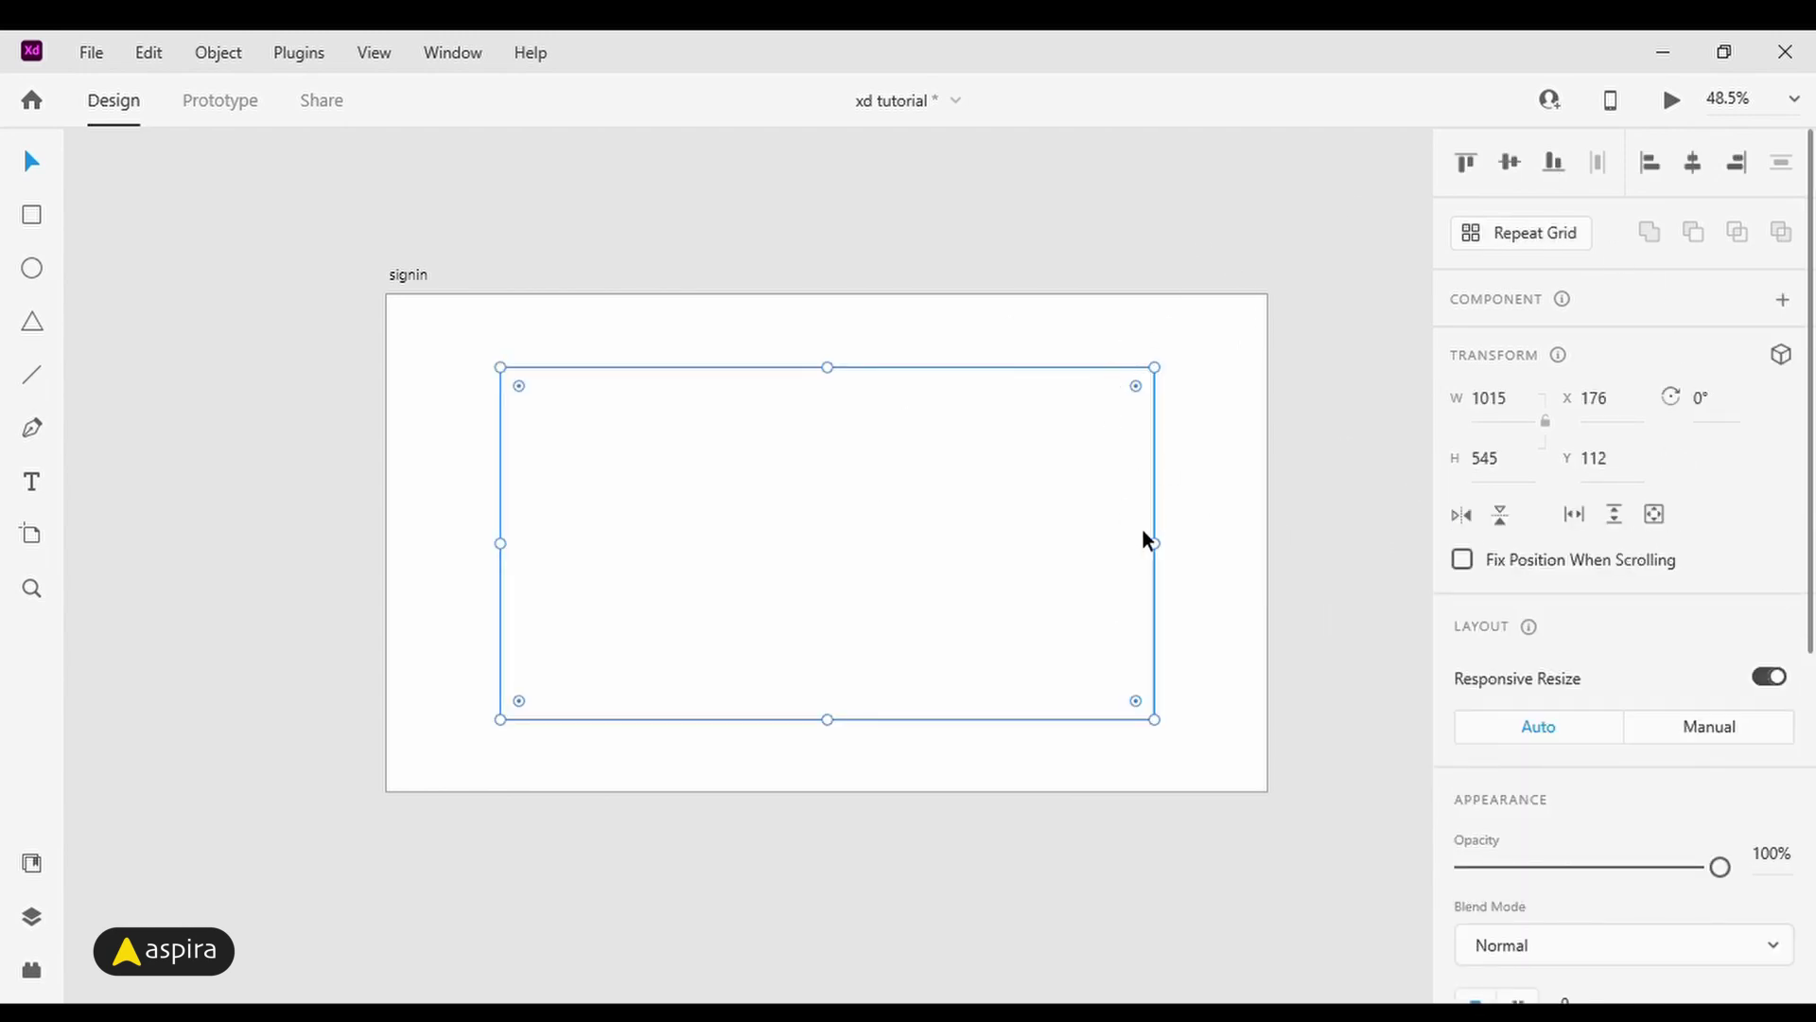
pyautogui.click(1520, 416)
pyautogui.write('1200')
pyautogui.press('Tab')
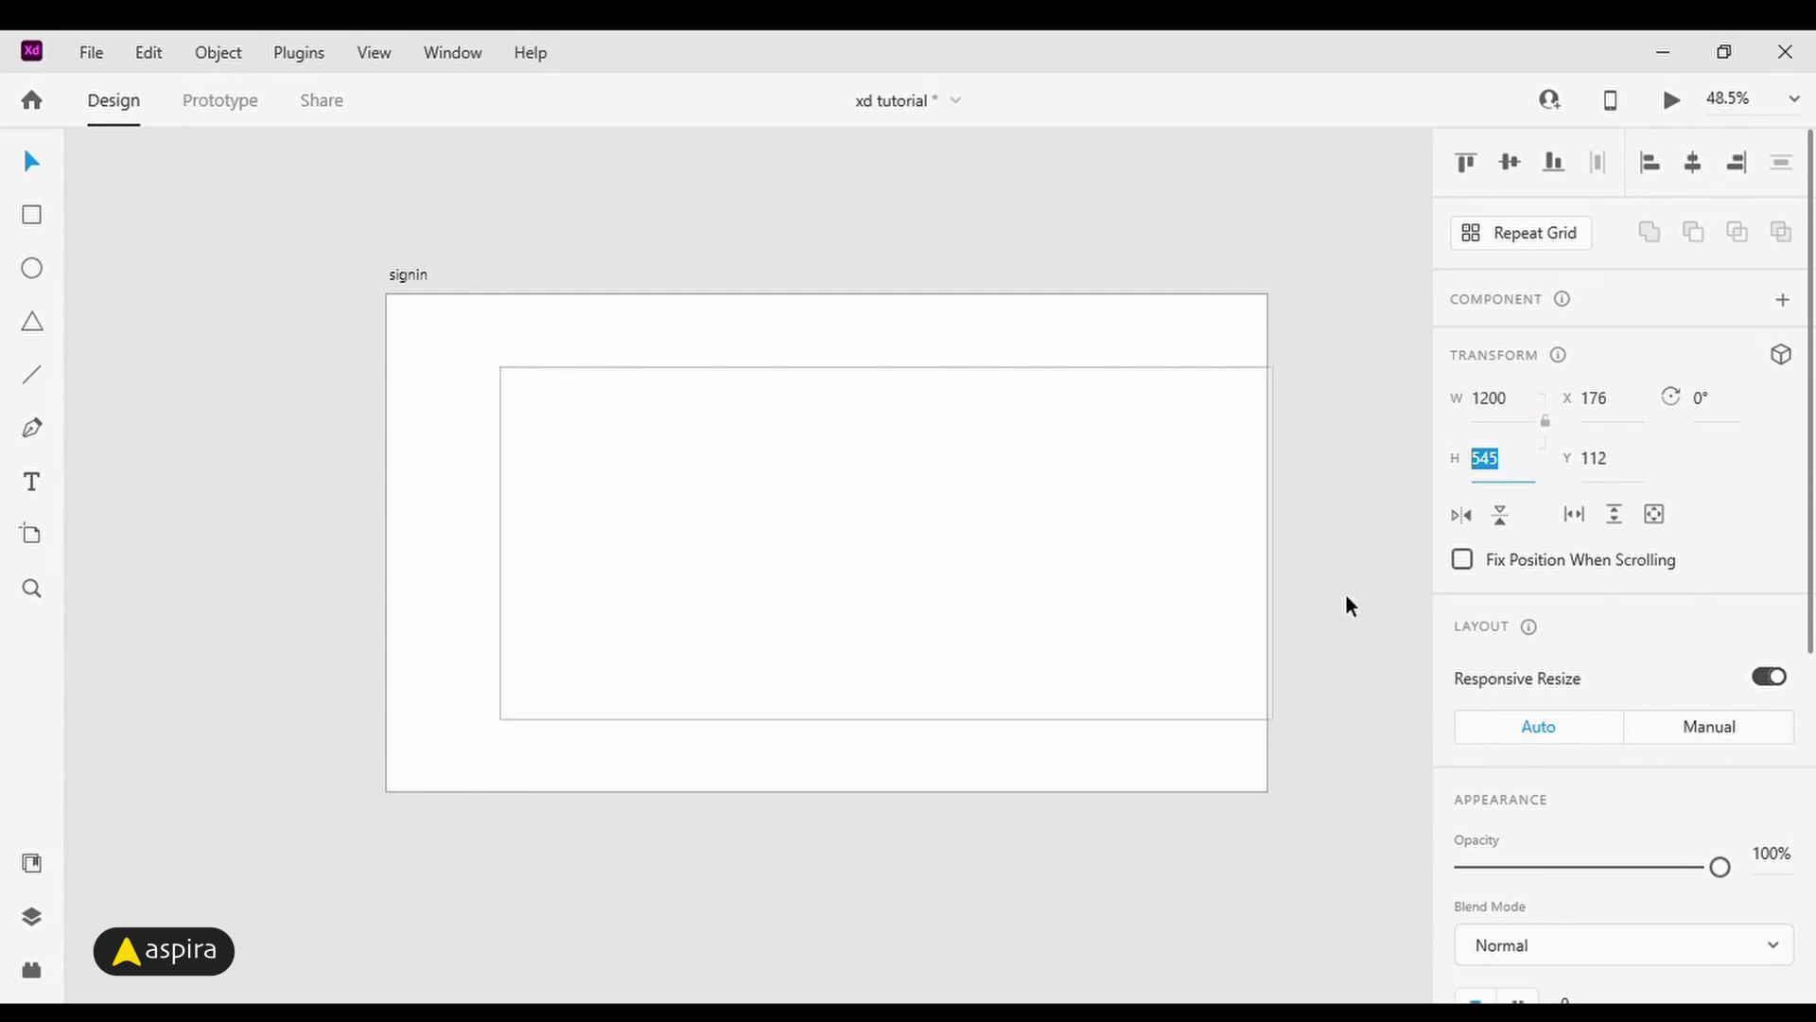
pyautogui.write('540')
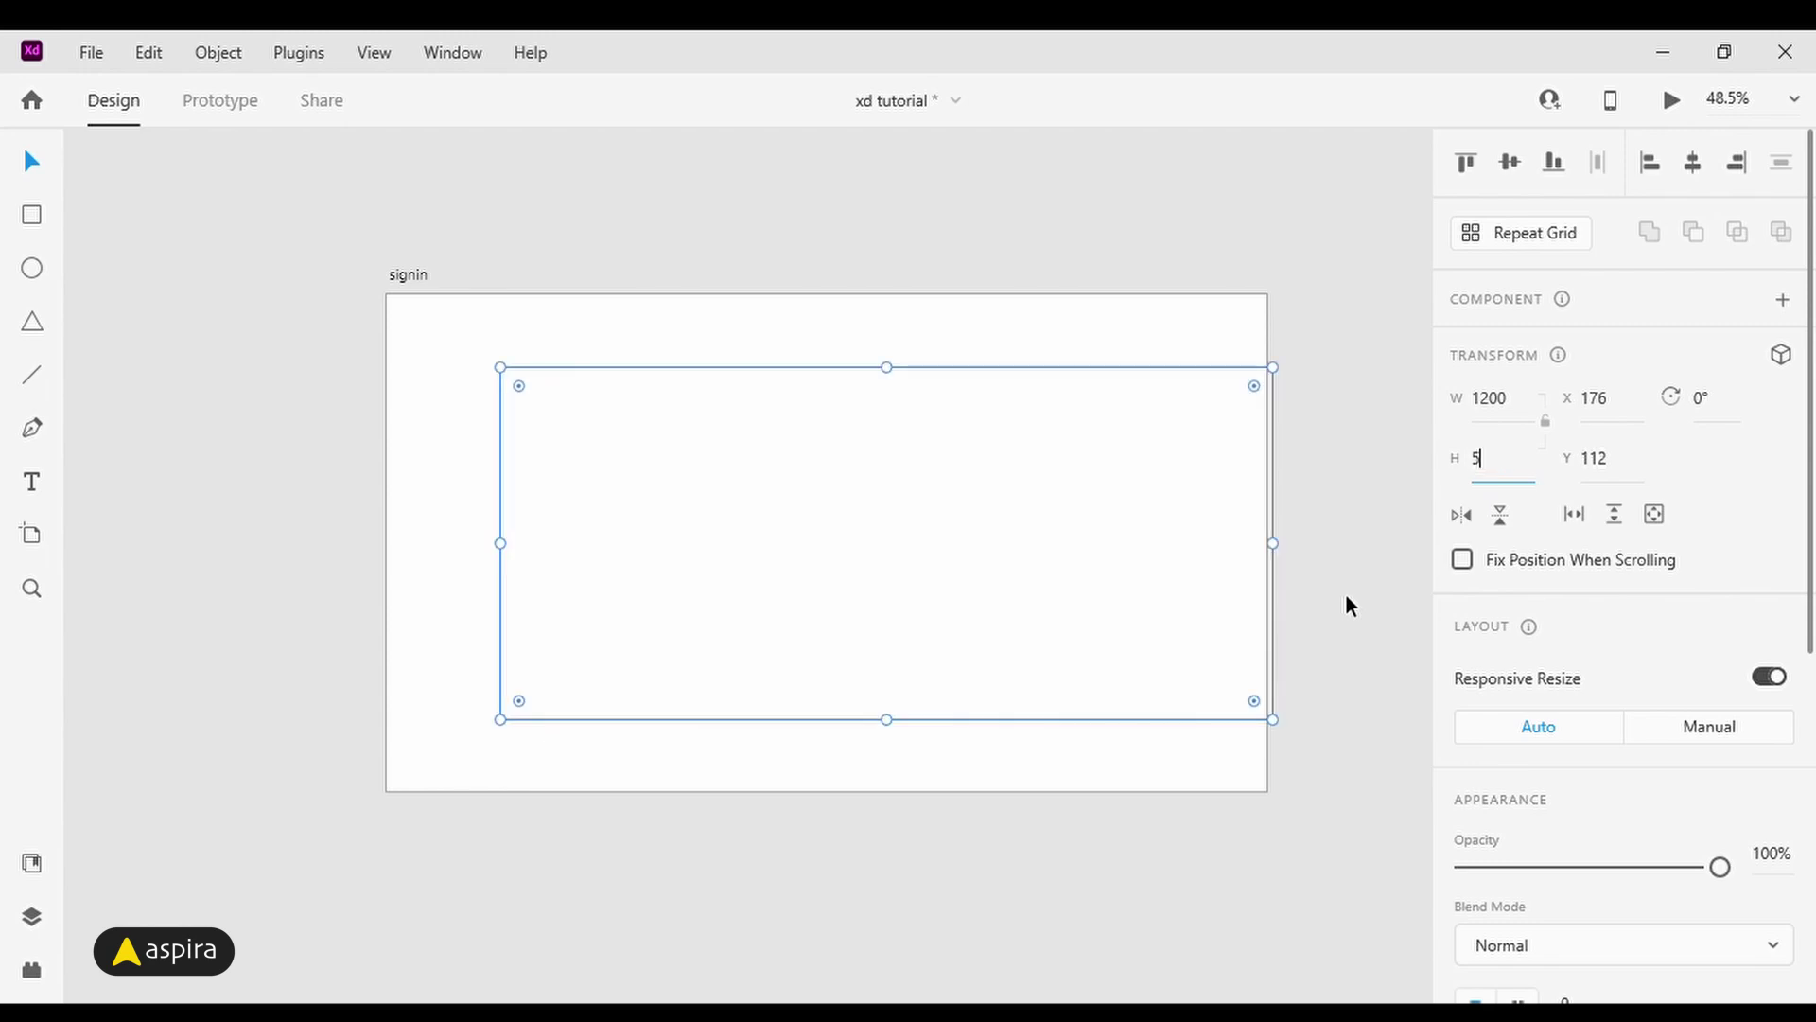
pyautogui.press('Return')
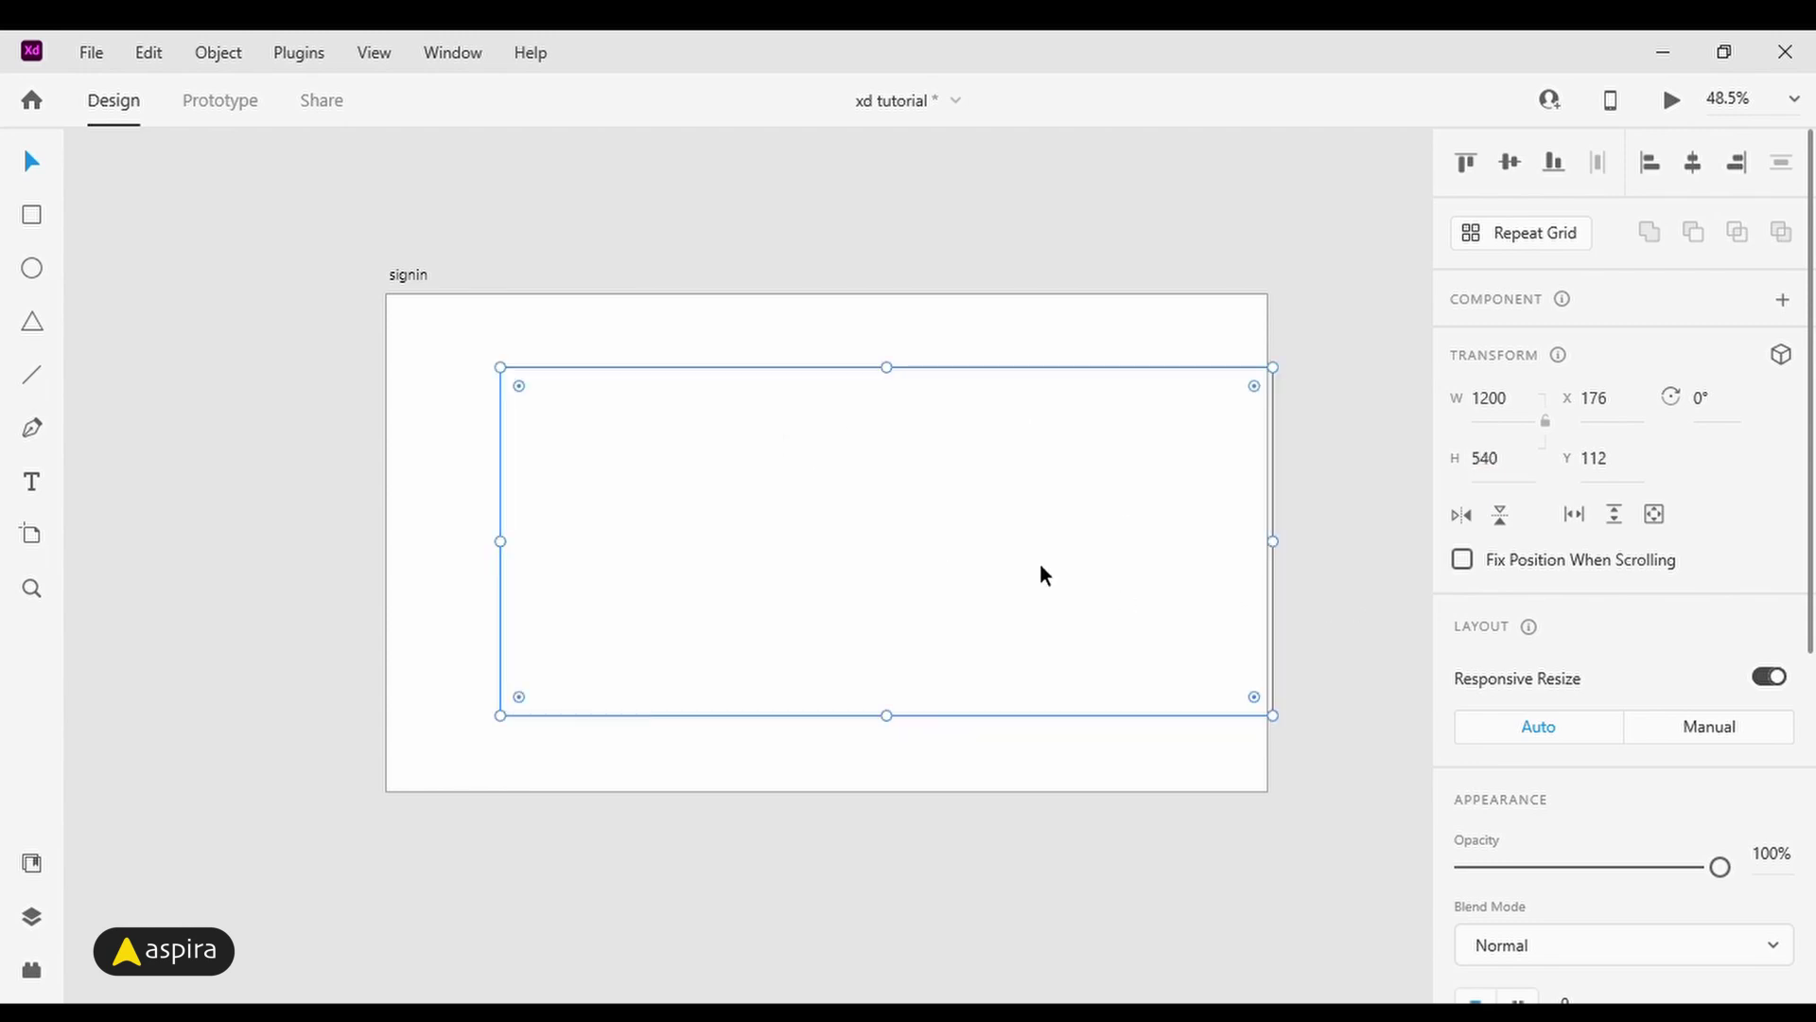
pyautogui.click(1521, 171)
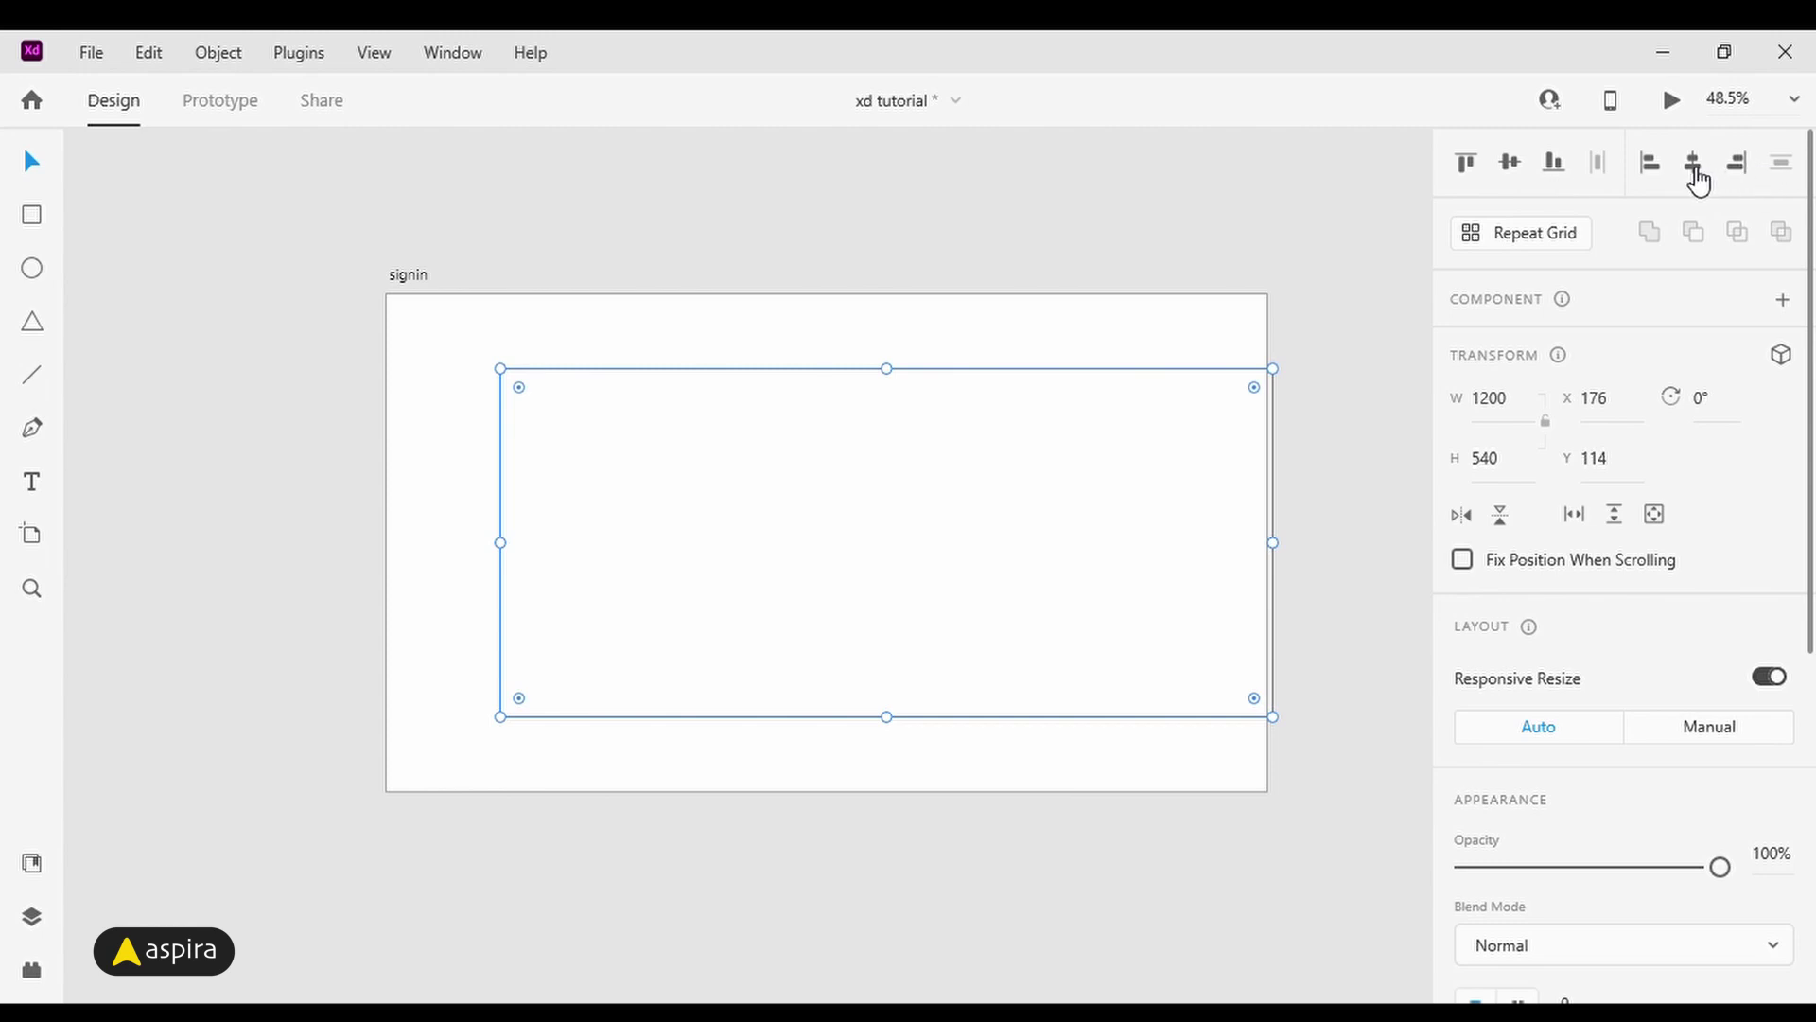
pyautogui.click(1696, 170)
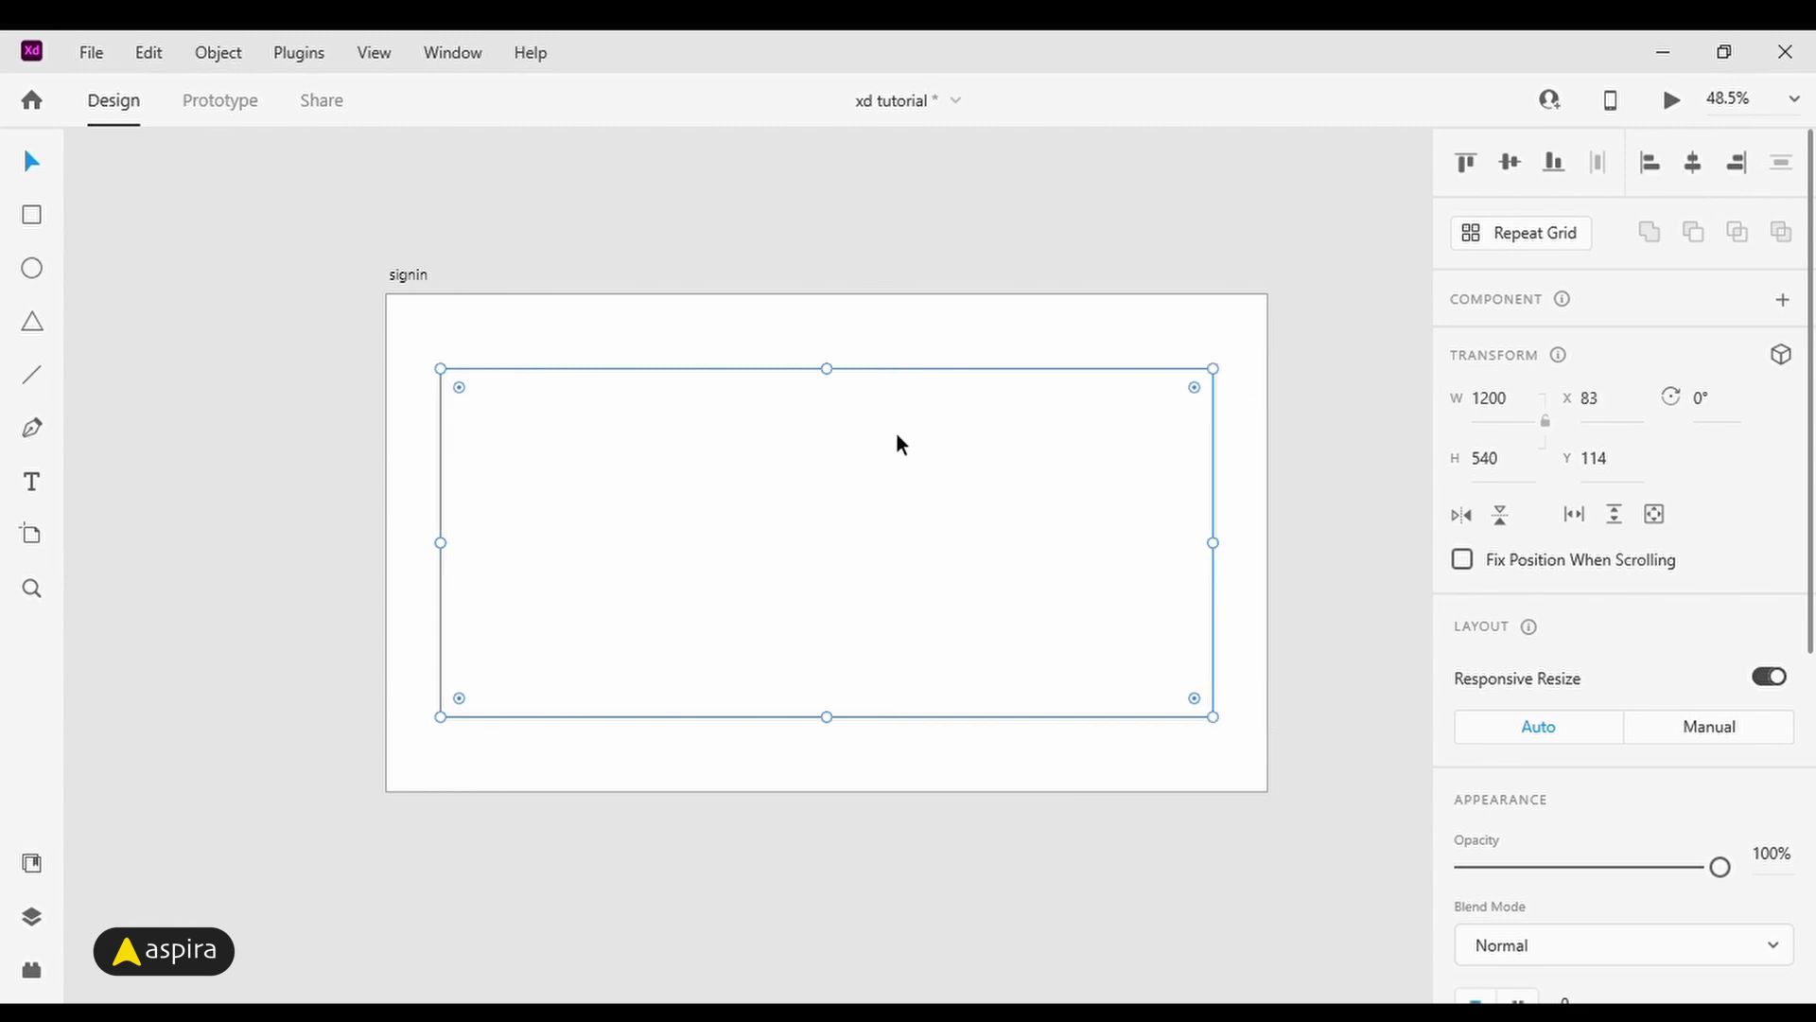
# Step: Lock the rectangle's aspect ratio, scale it to a height of 360 and centre it on the artboard
pyautogui.click(1548, 422)
pyautogui.click(1529, 473)
pyautogui.write('360')
pyautogui.press('Return')
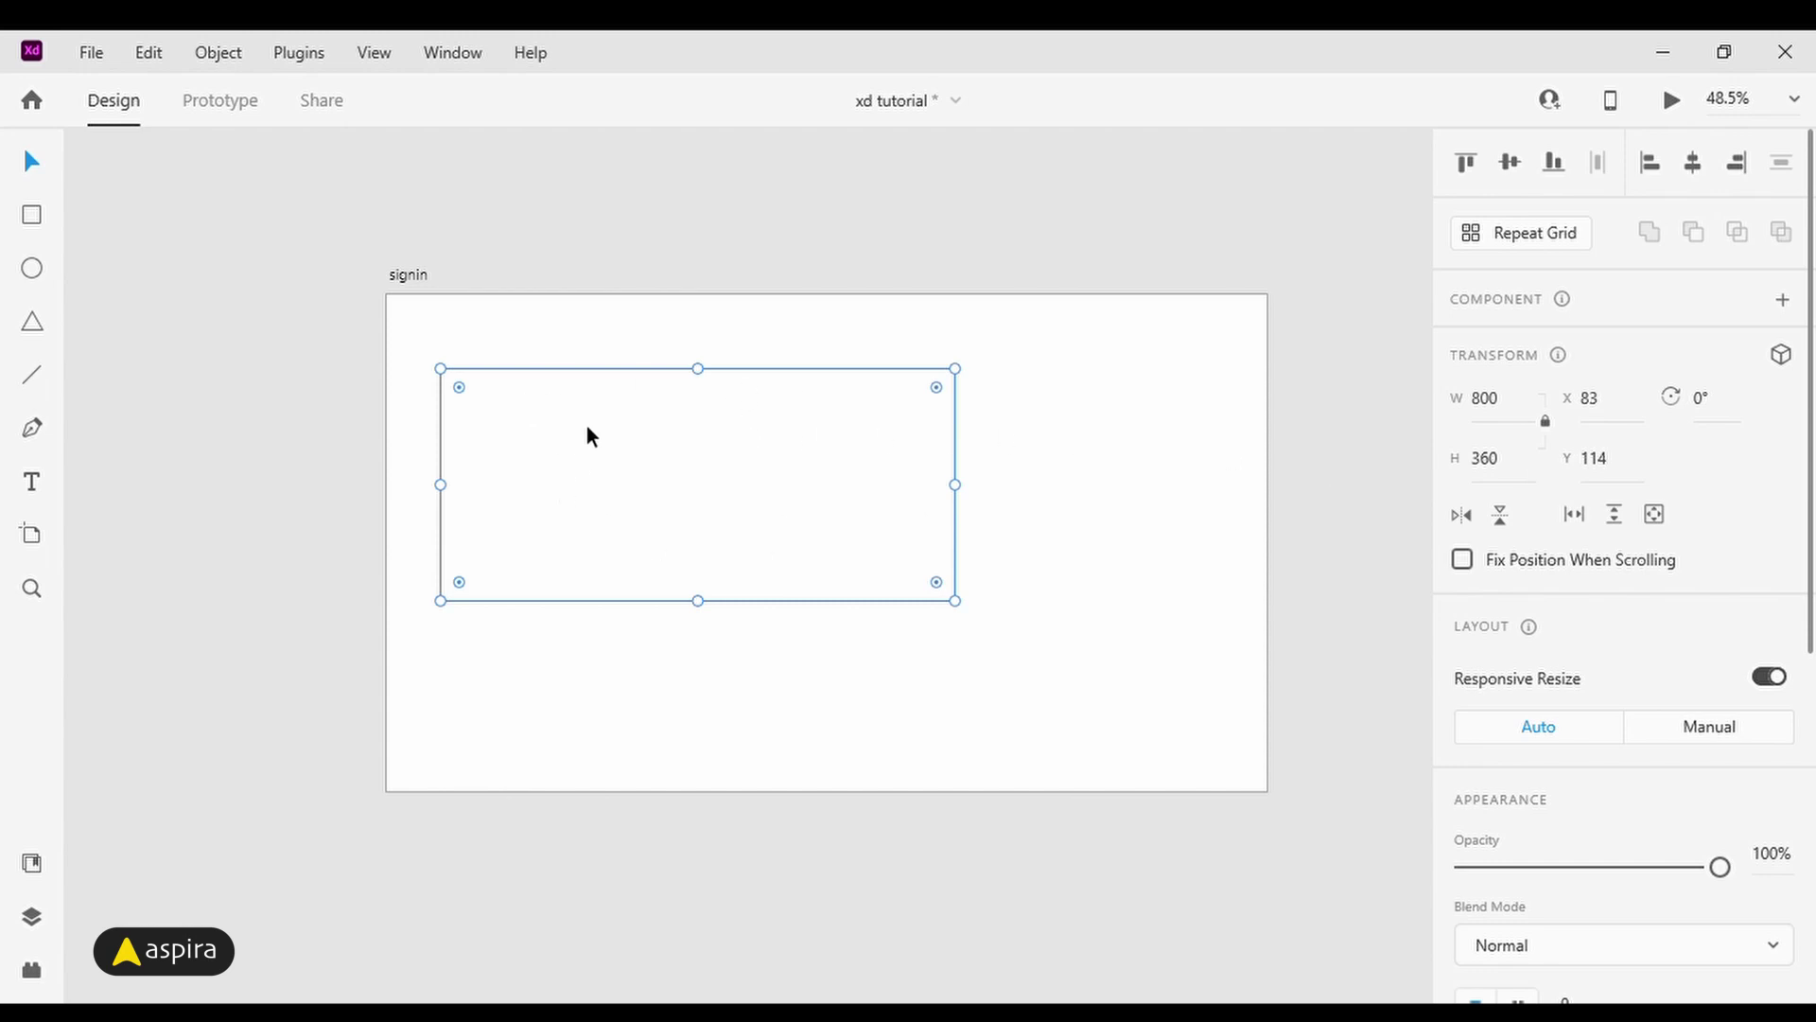
pyautogui.click(1511, 164)
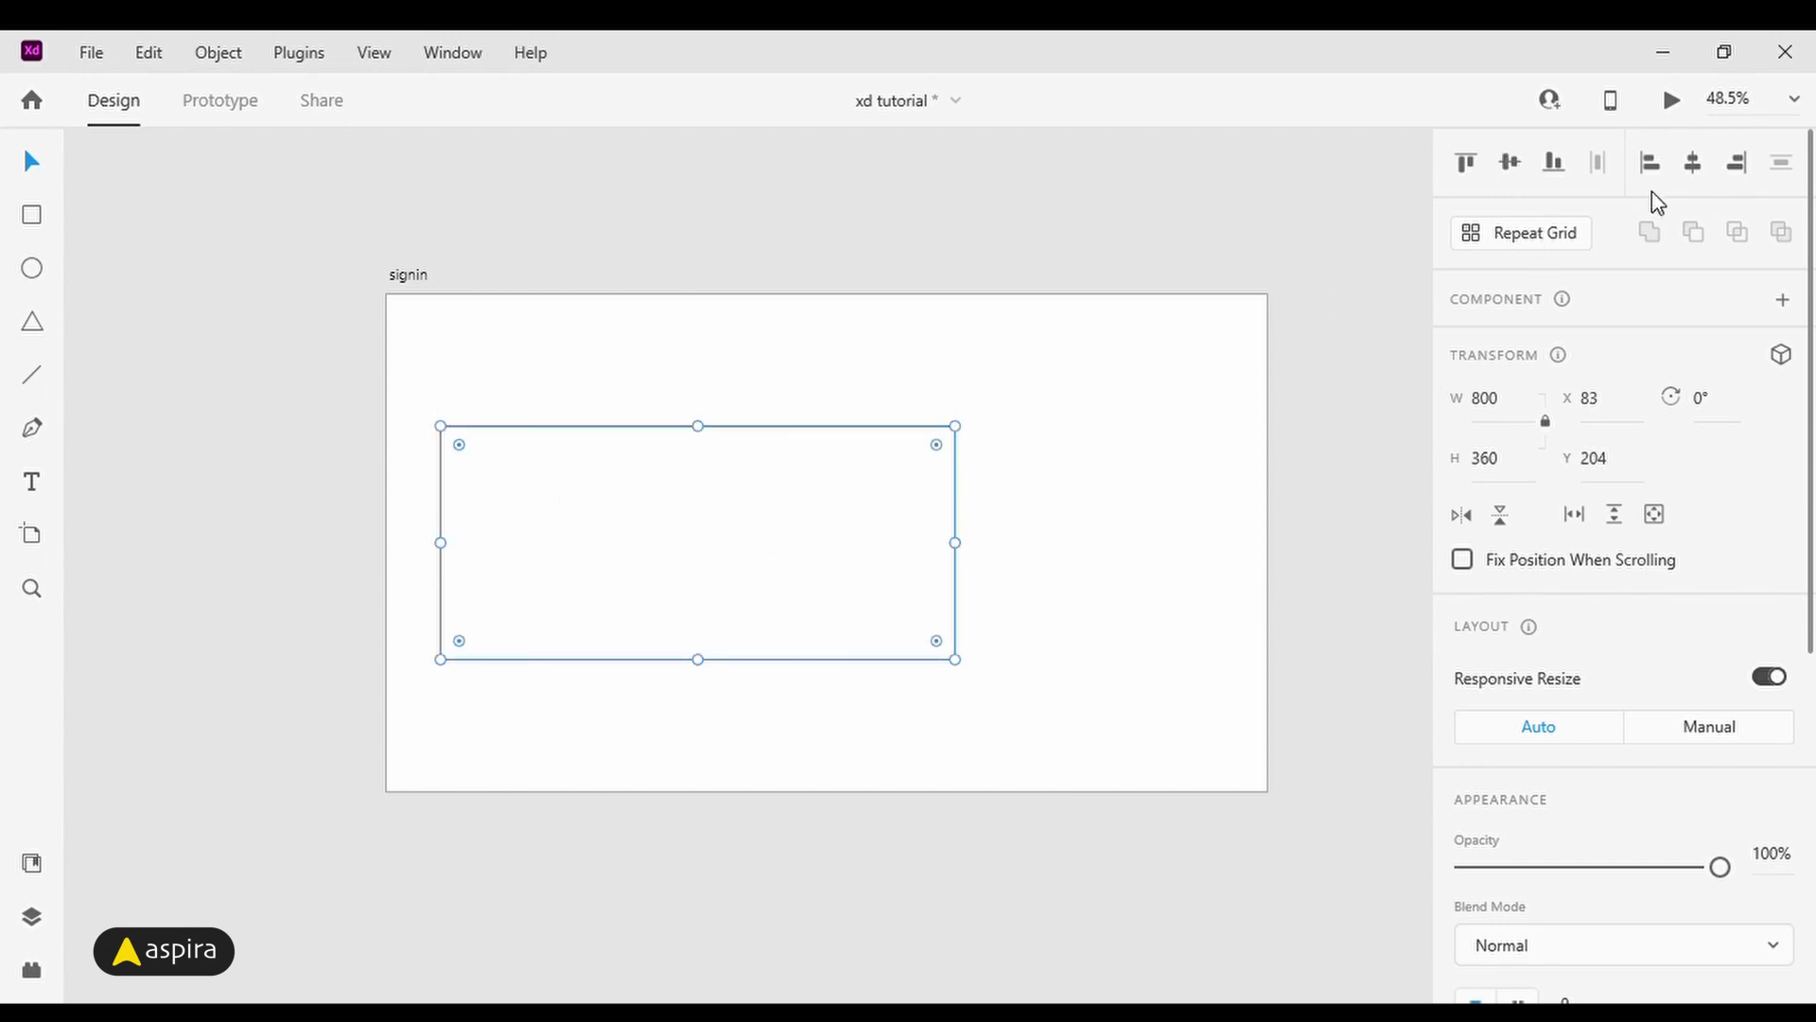
pyautogui.click(1695, 164)
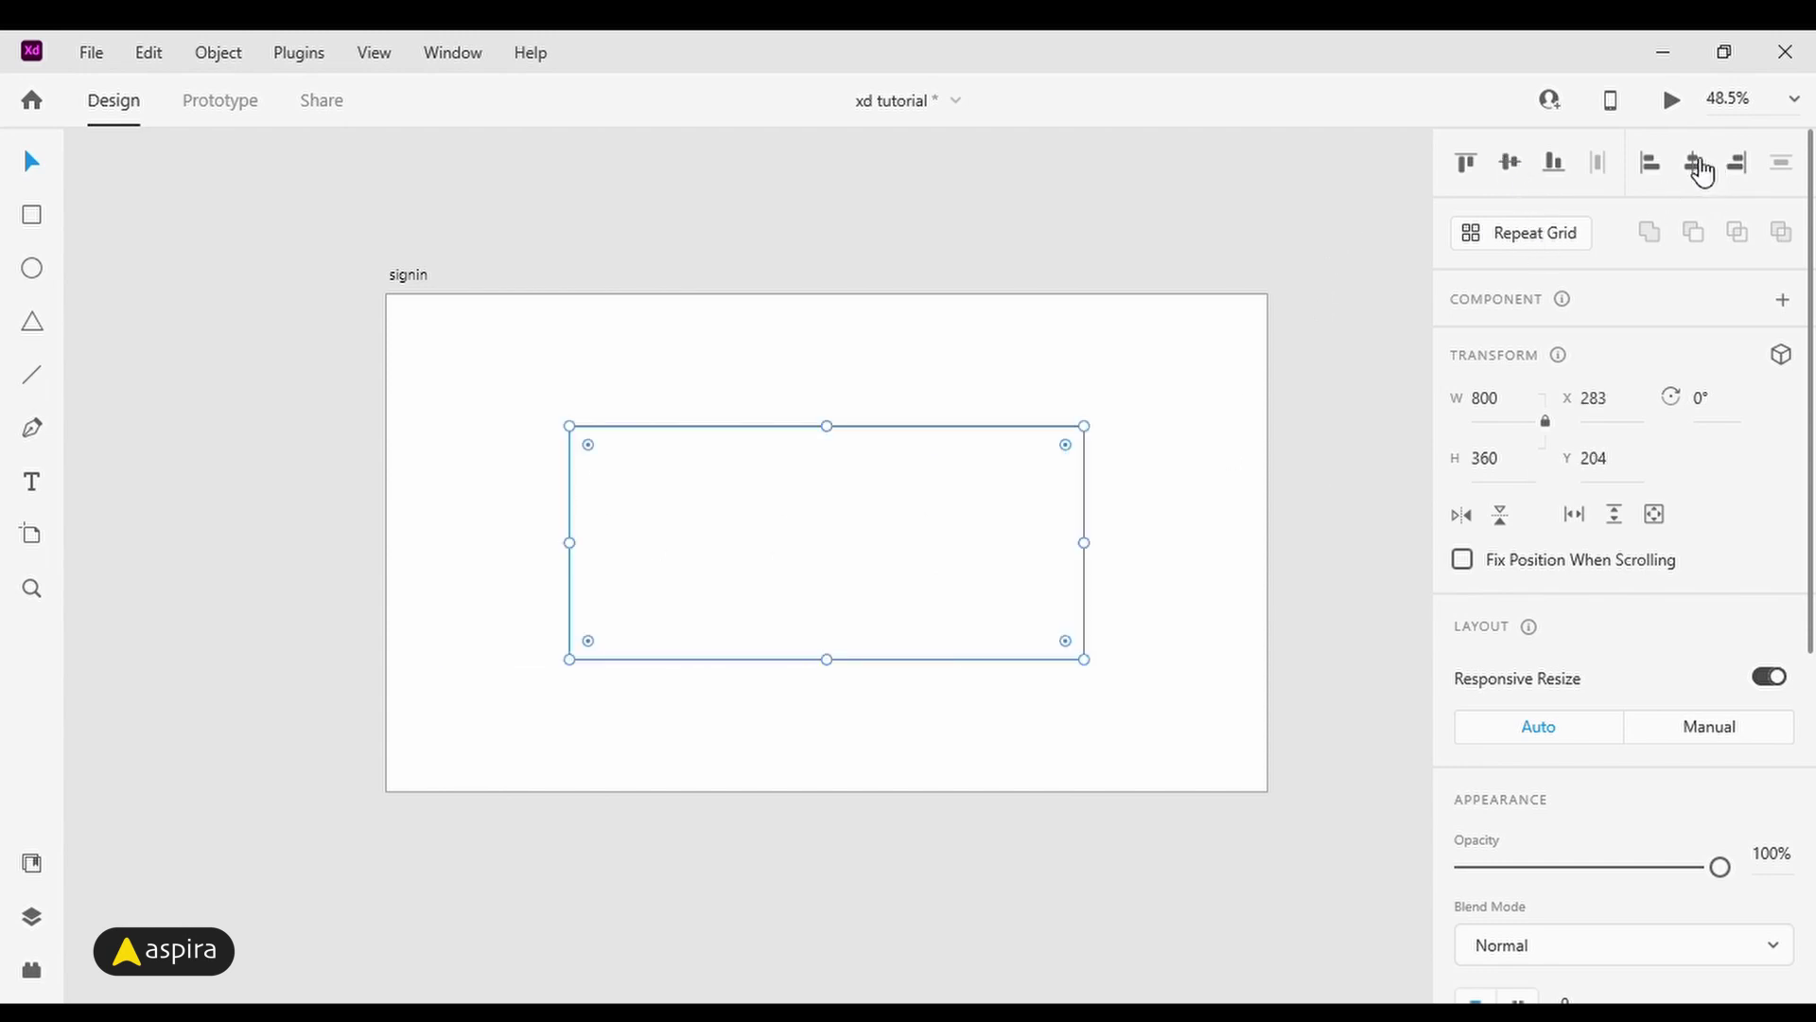
# Step: Resize the rectangle with unlocked proportions to 1200 wide by 600 high and centre it on the artboard
pyautogui.click(1524, 410)
pyautogui.write('1200')
pyautogui.press('Tab')
pyautogui.write('600')
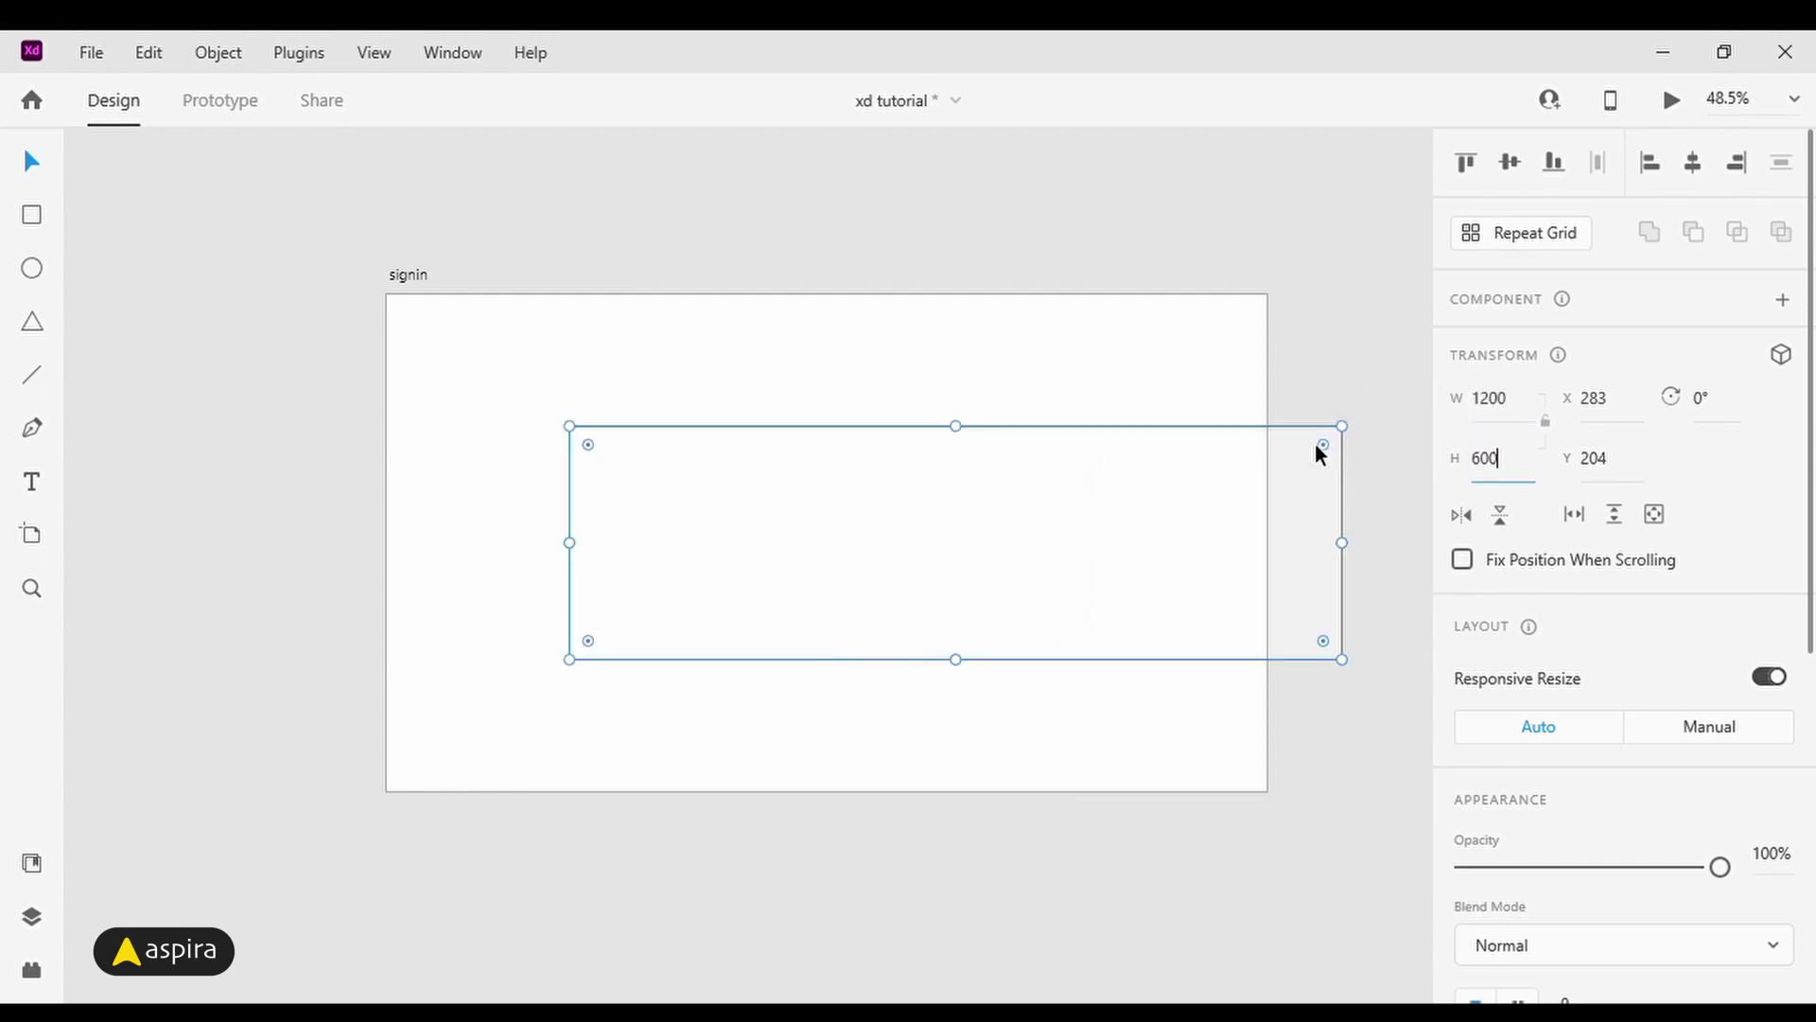
pyautogui.press('Return')
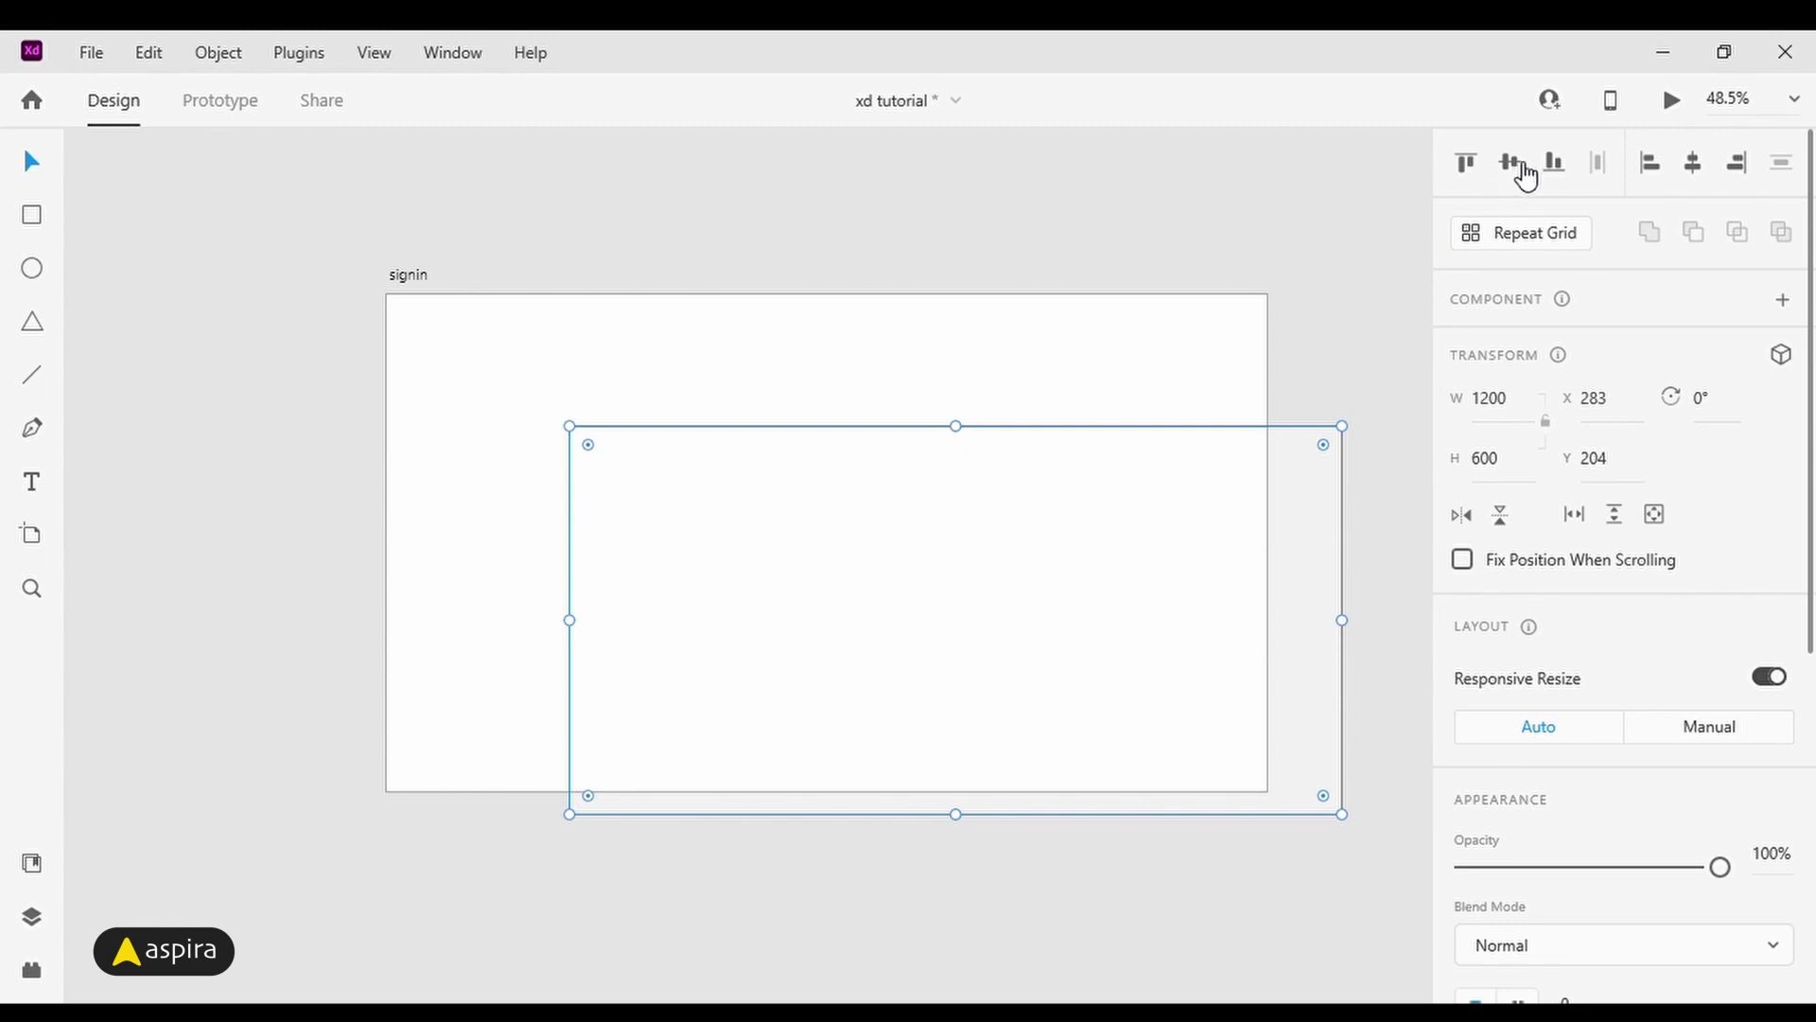
pyautogui.click(1512, 163)
pyautogui.click(1700, 163)
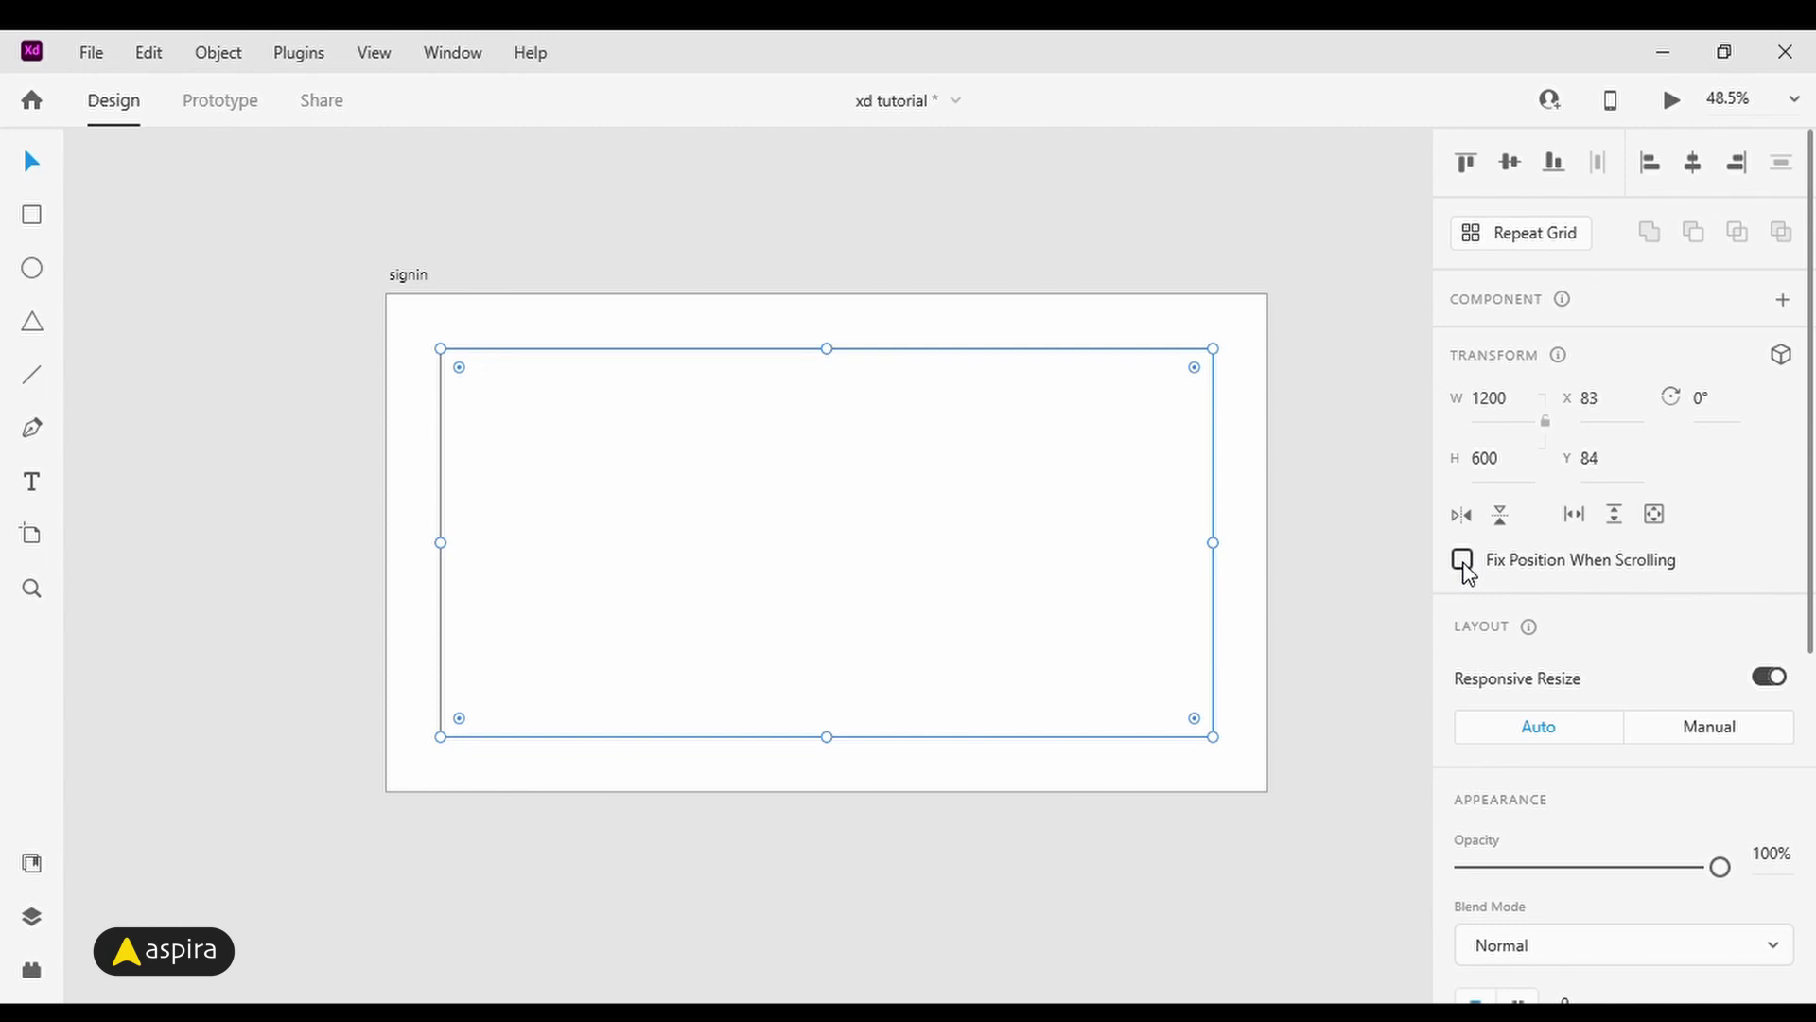
# Step: Fill the rectangle with the solid light blue #BCCADC and save that colour as a swatch
pyautogui.scroll(-6, 1630, 580)
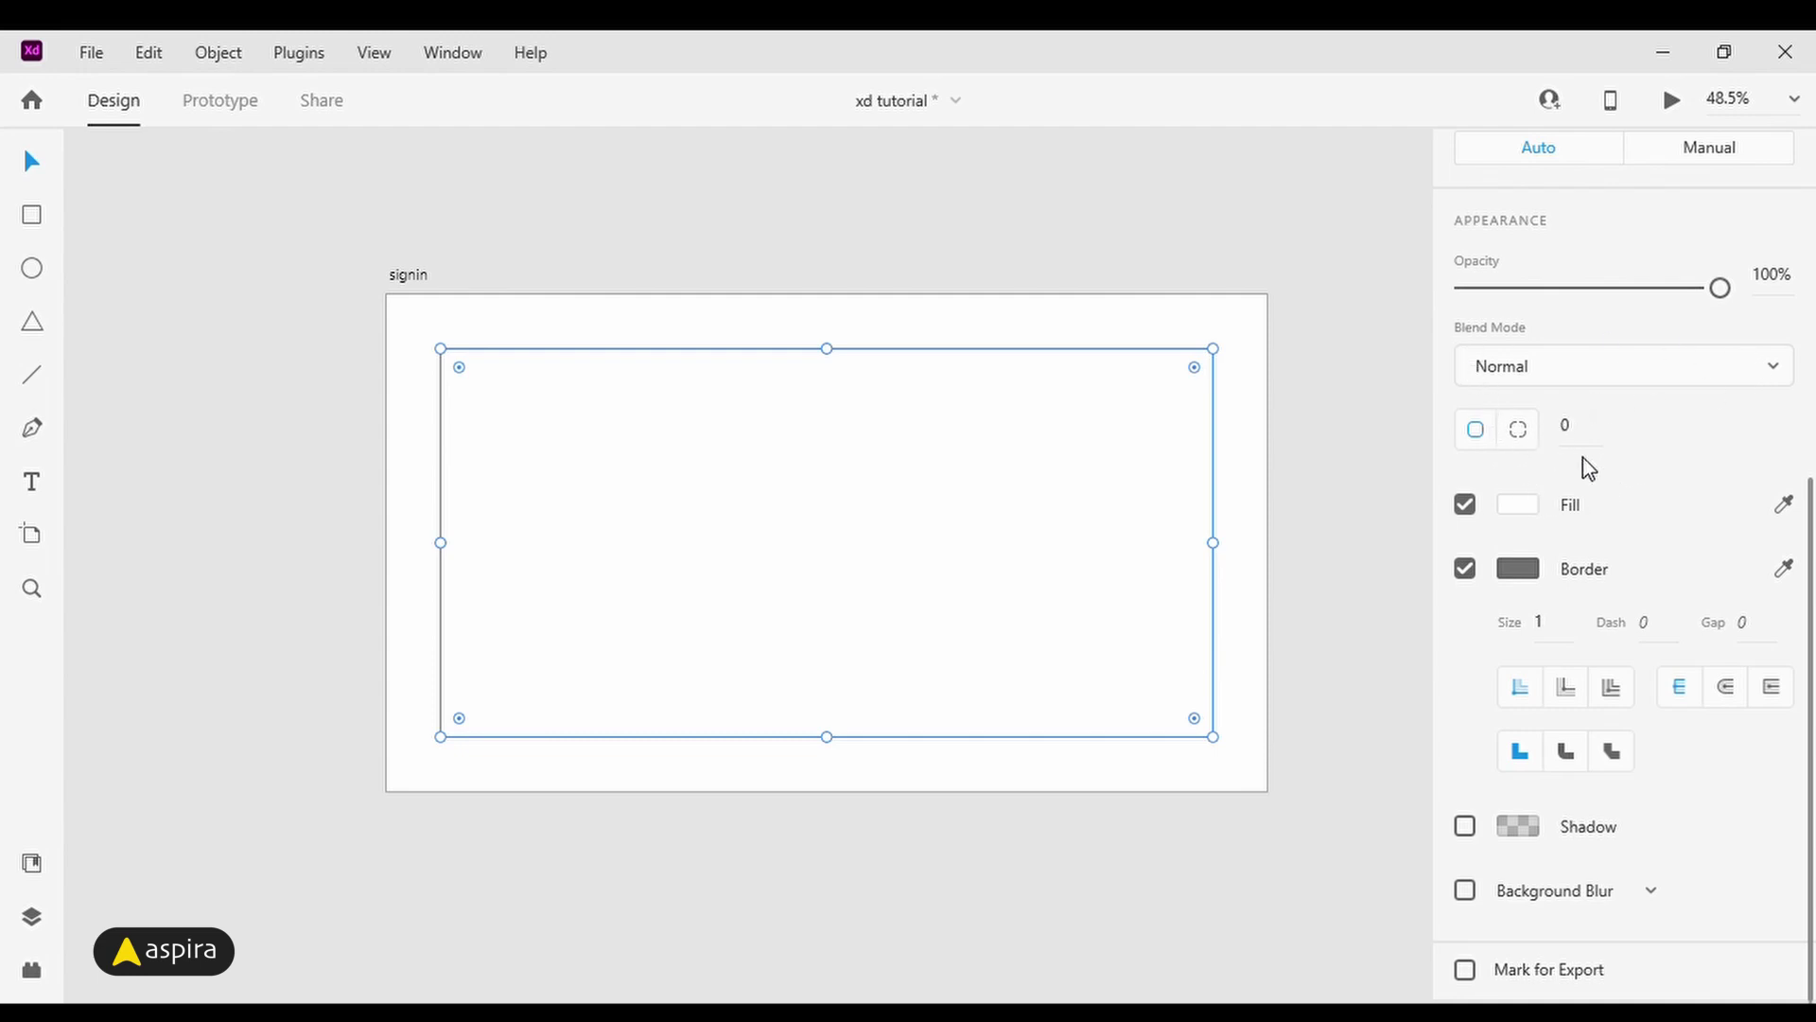
pyautogui.click(1521, 509)
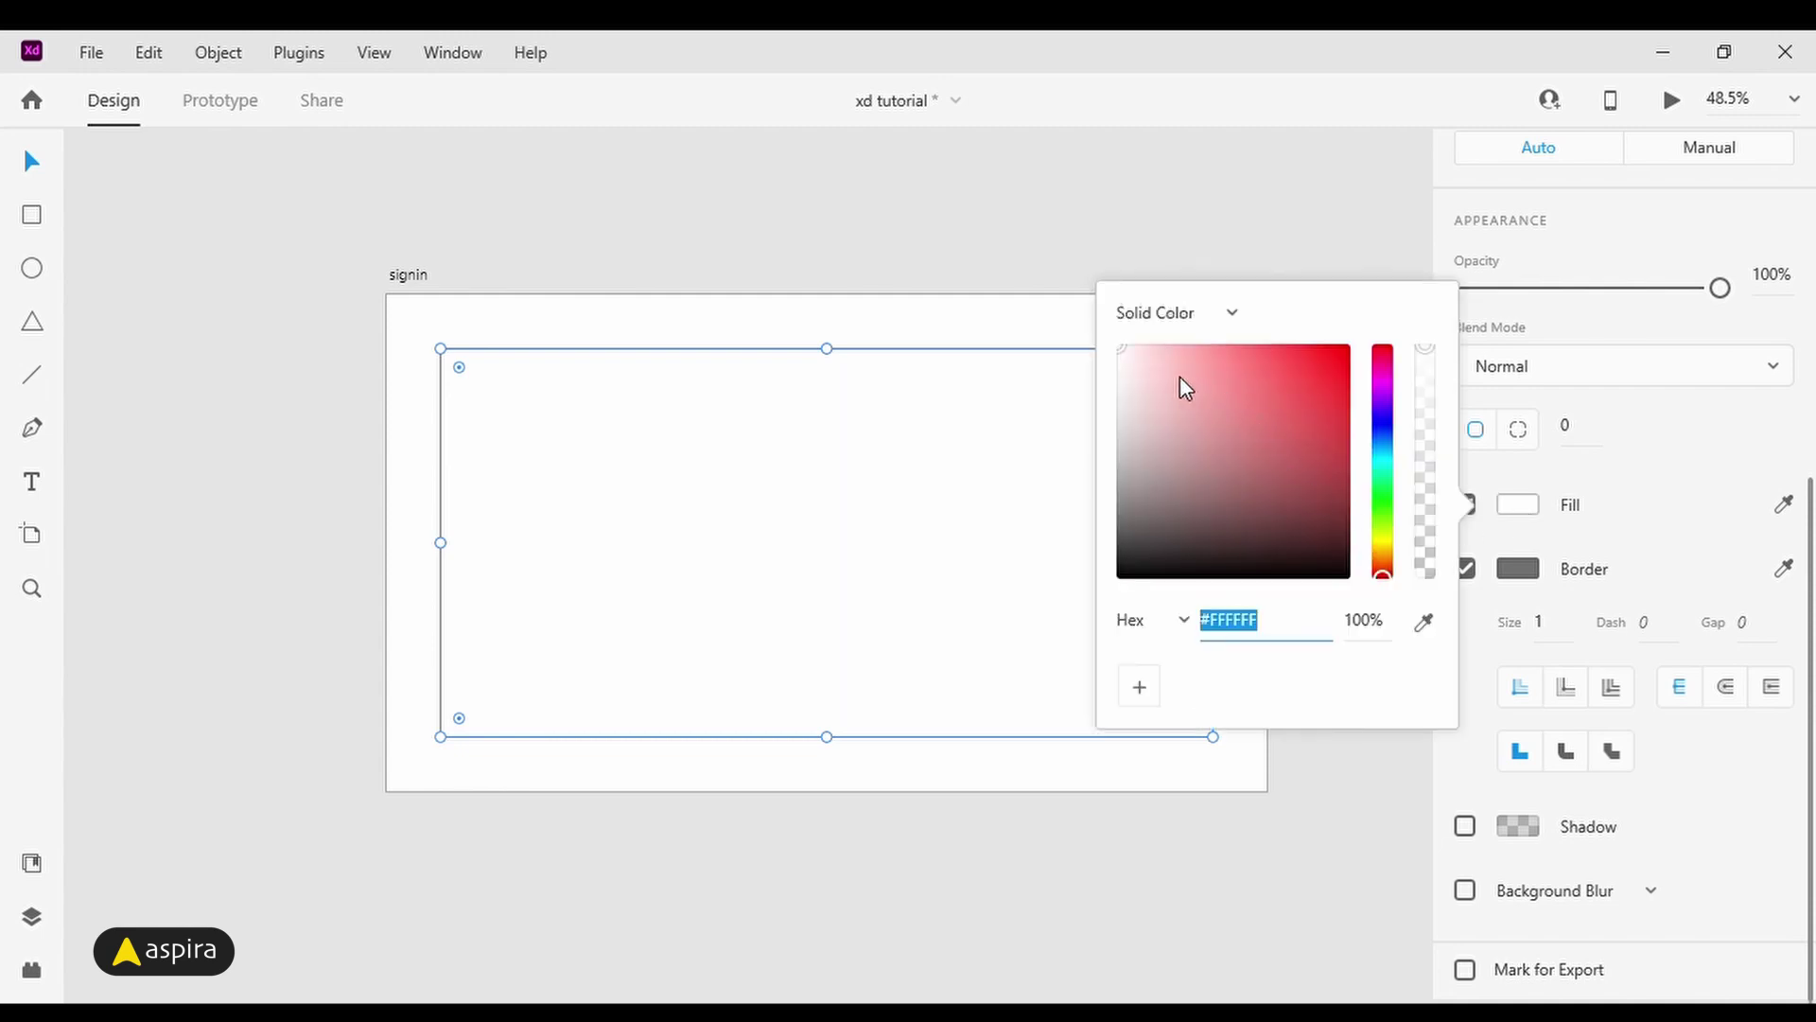
pyautogui.click(1174, 644)
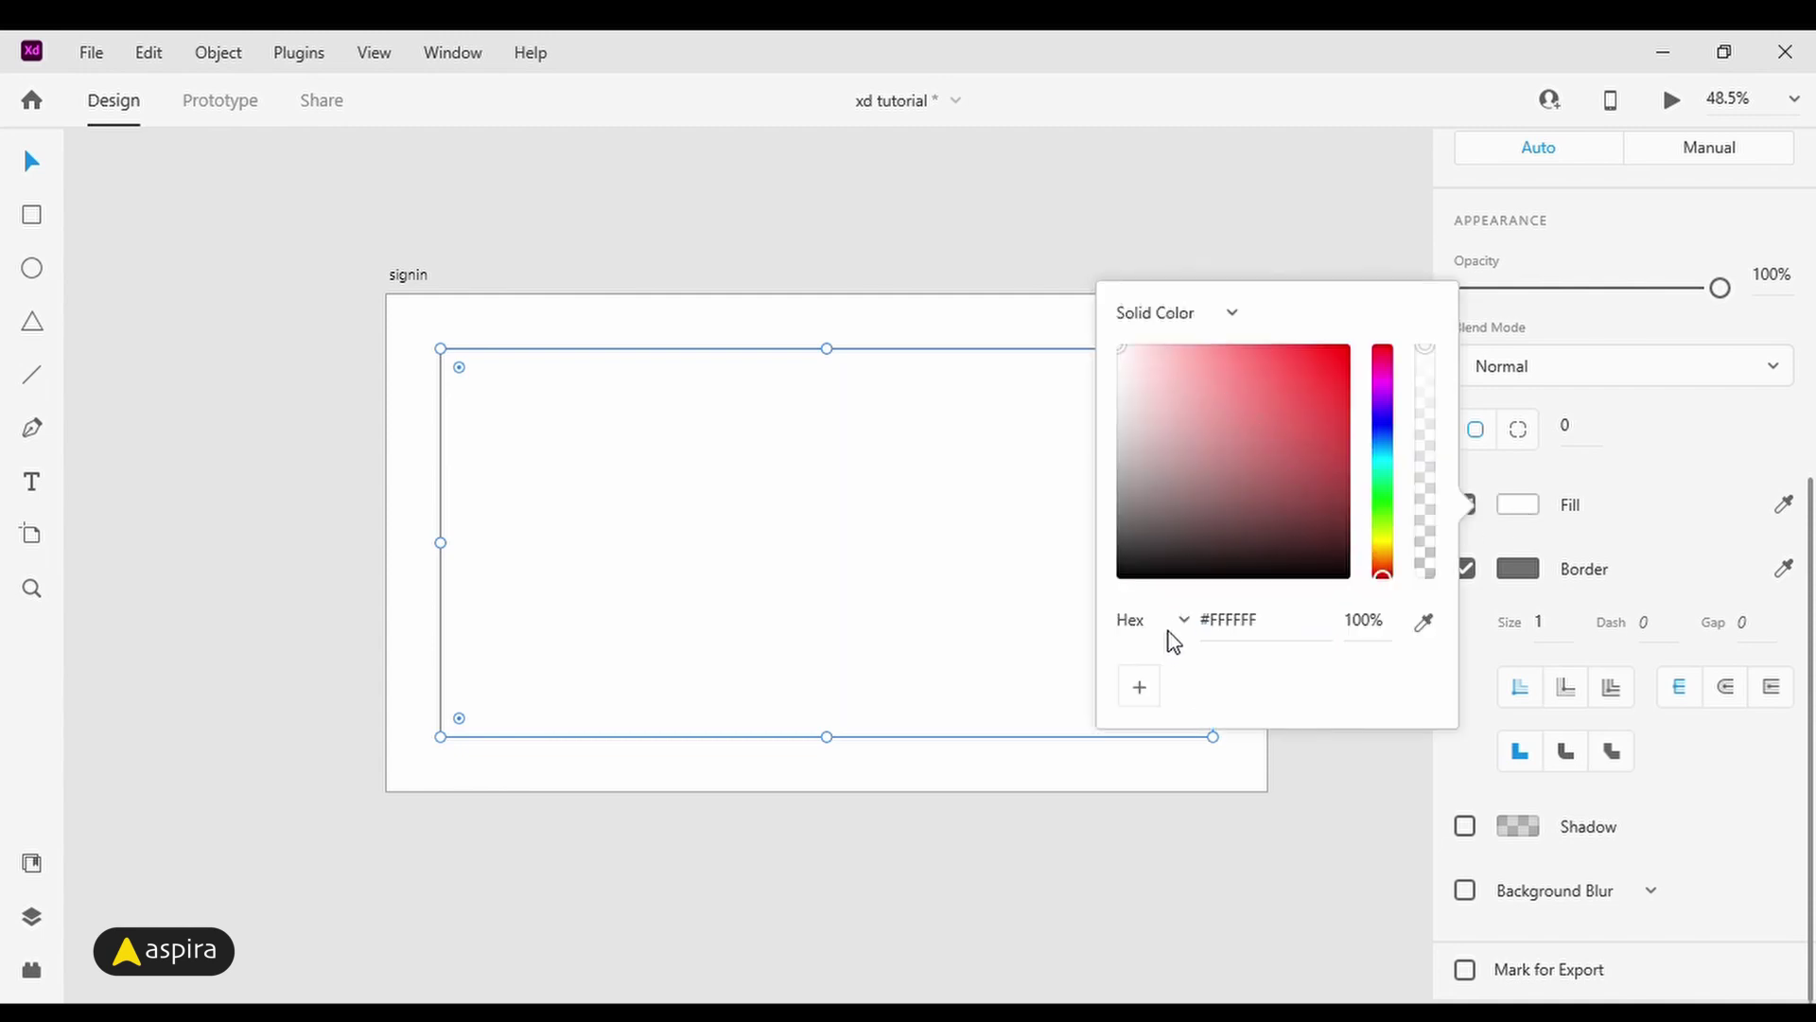
pyautogui.click(1166, 693)
pyautogui.click(1171, 616)
pyautogui.click(1176, 688)
pyautogui.click(1166, 508)
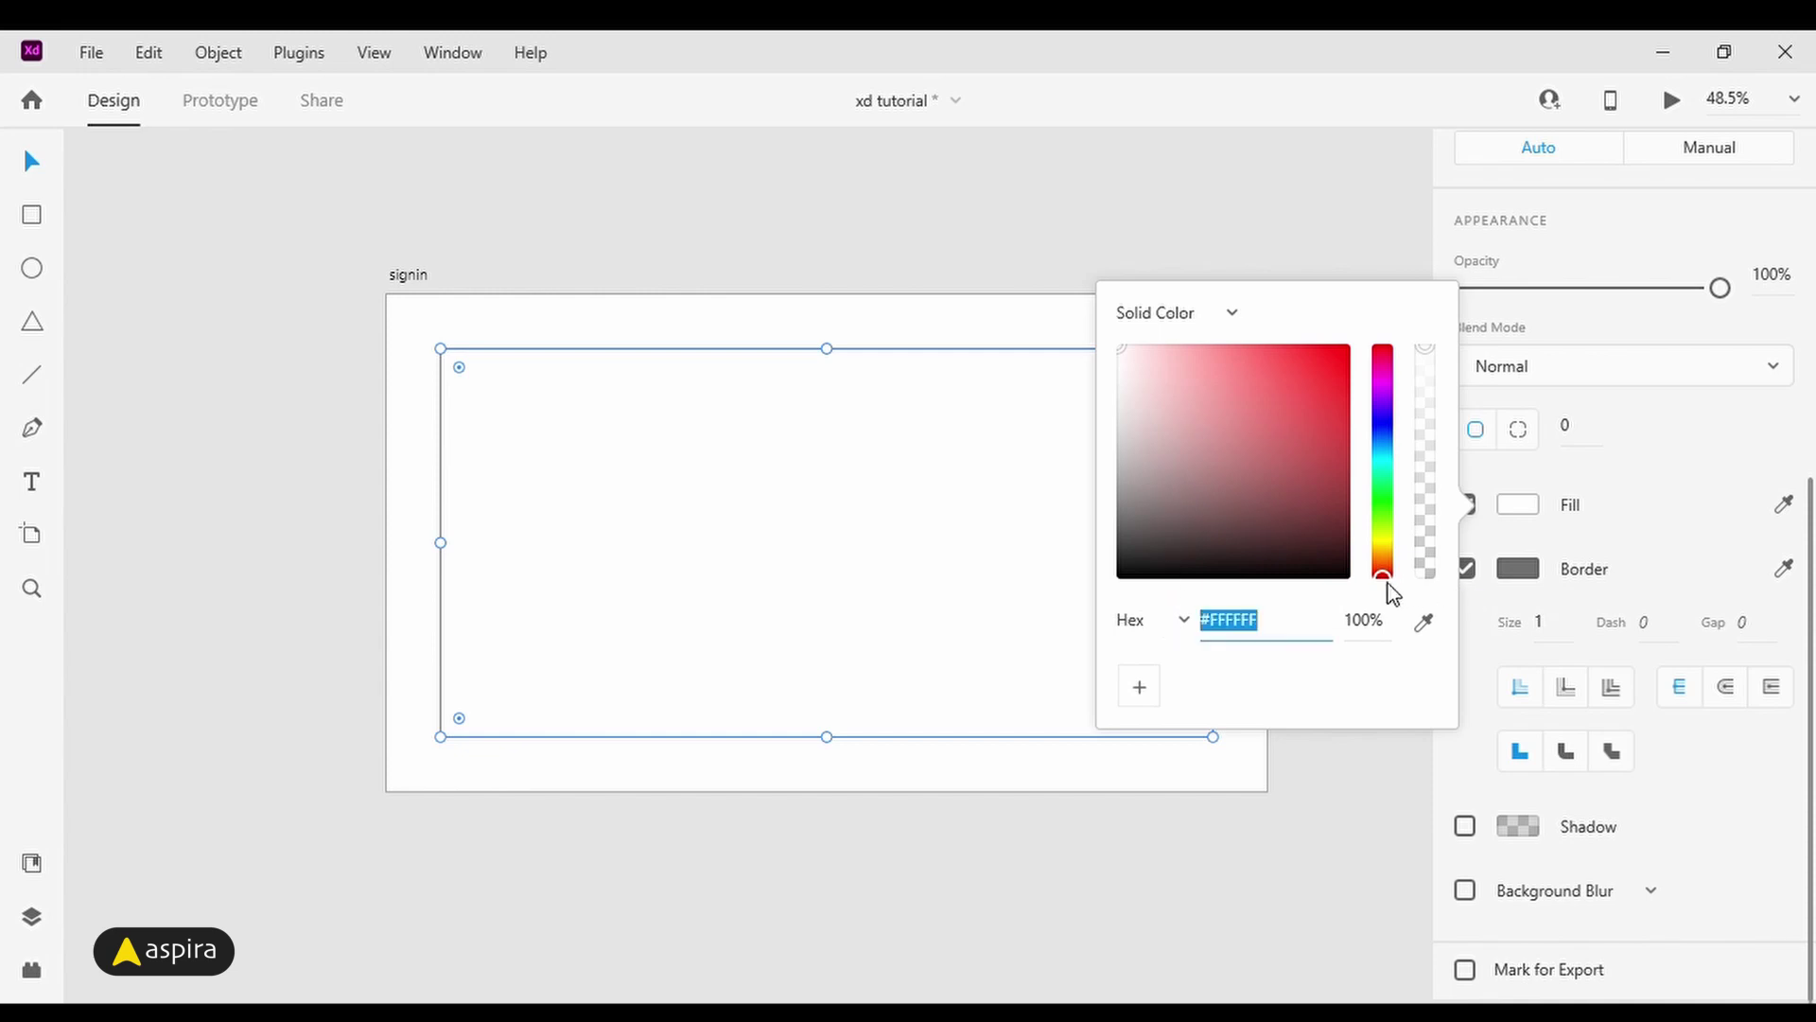
pyautogui.moveTo(1384, 575); pyautogui.dragTo(1387, 444)
pyautogui.moveTo(1190, 367)
pyautogui.mouseDown()
pyautogui.moveTo(1160, 367)
pyautogui.moveTo(1190, 352)
pyautogui.moveTo(1167, 359)
pyautogui.moveTo(1193, 445)
pyautogui.moveTo(1169, 451)
pyautogui.moveTo(1153, 380)
pyautogui.mouseUp()
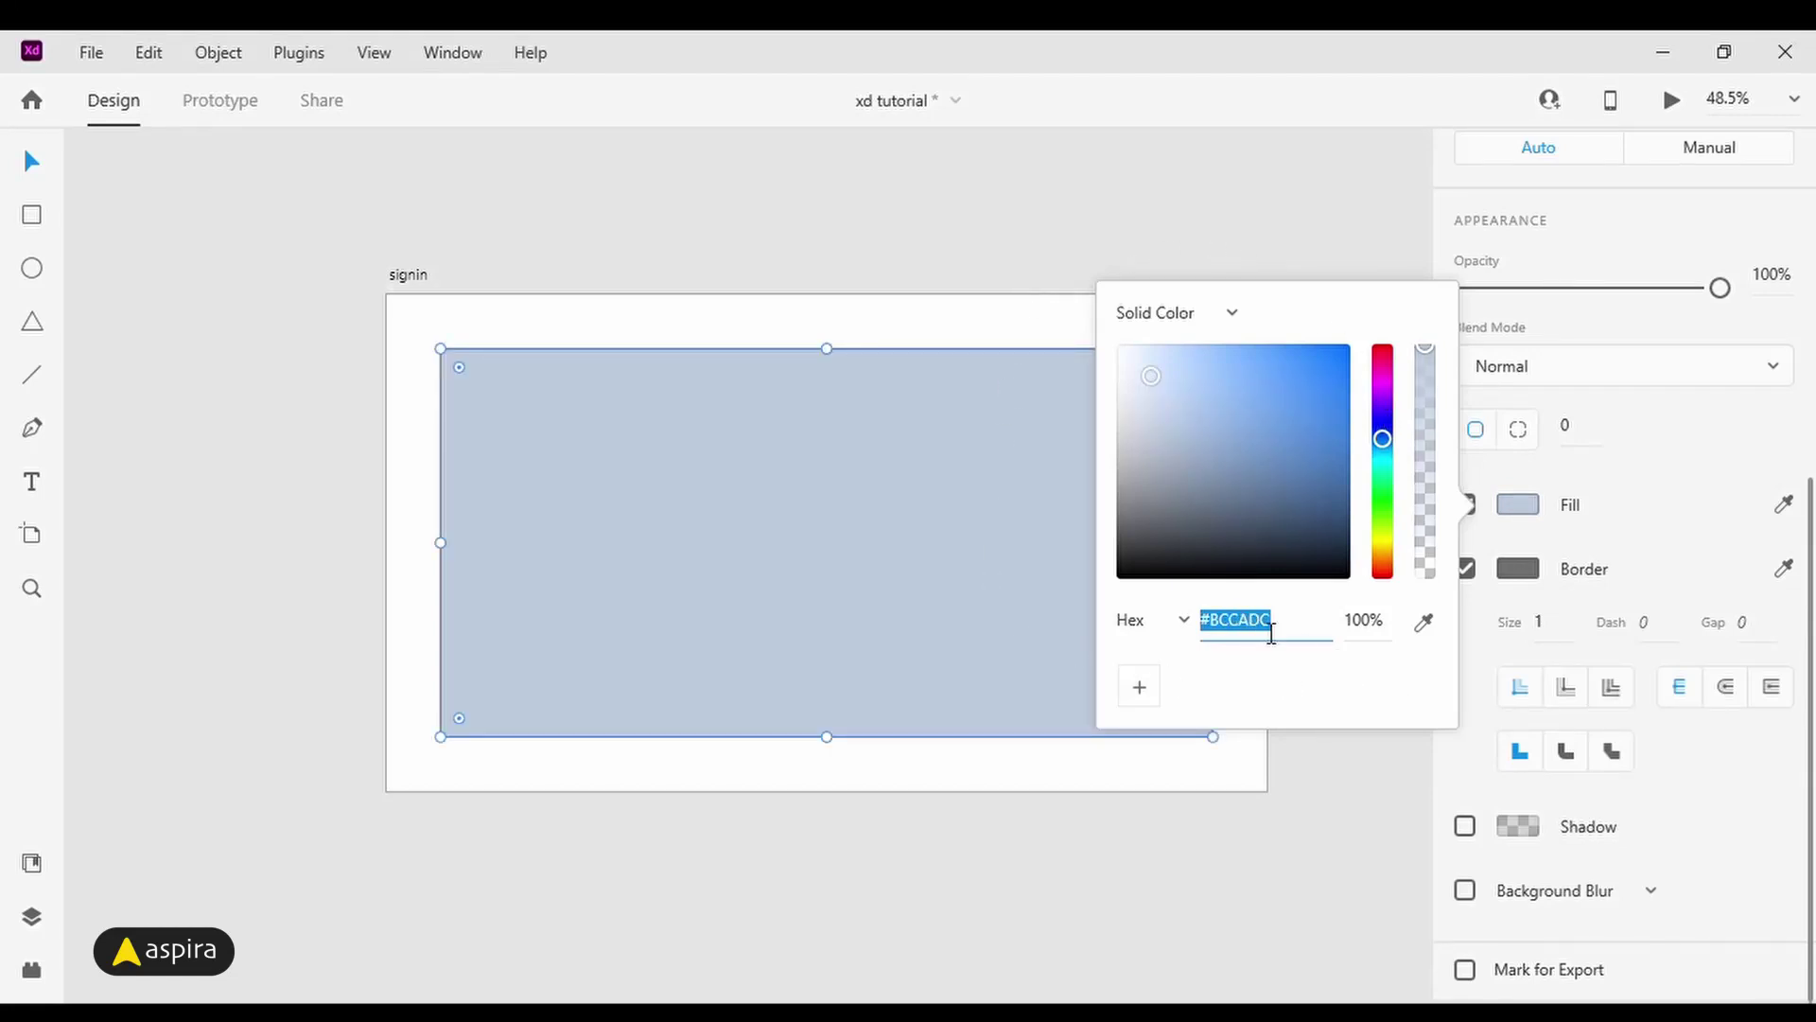
pyautogui.click(1142, 699)
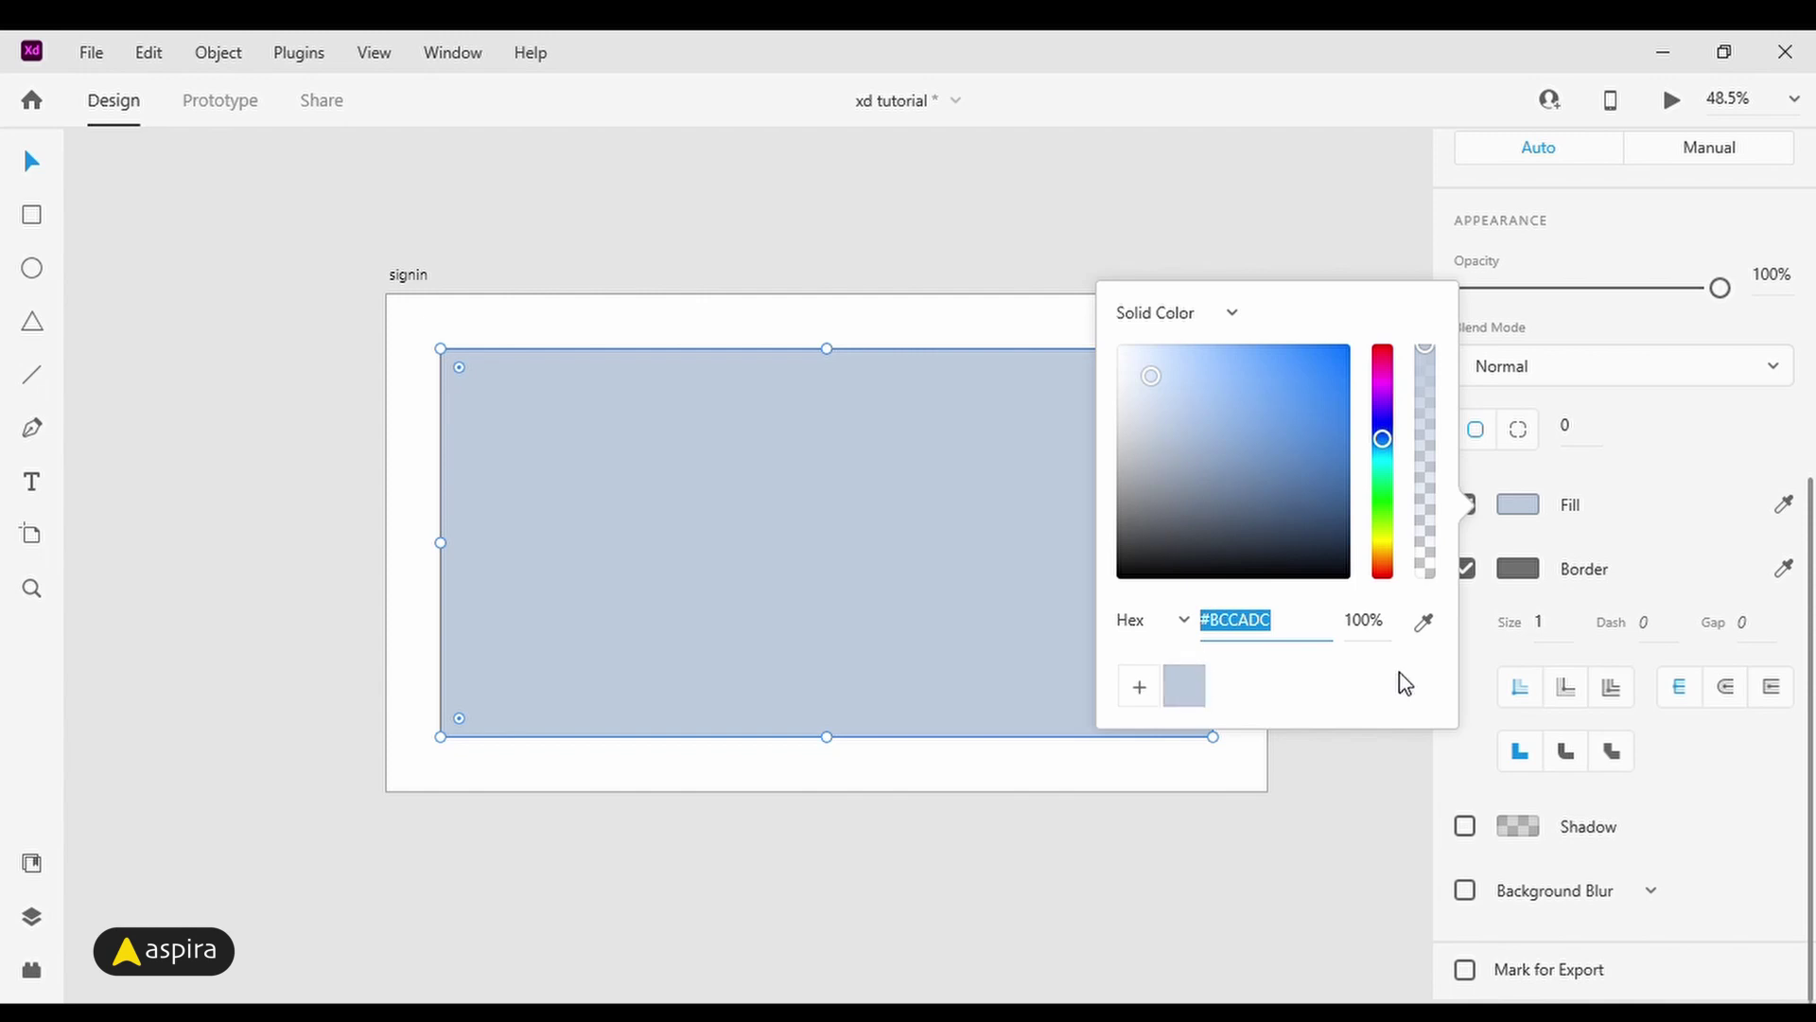
pyautogui.click(1641, 556)
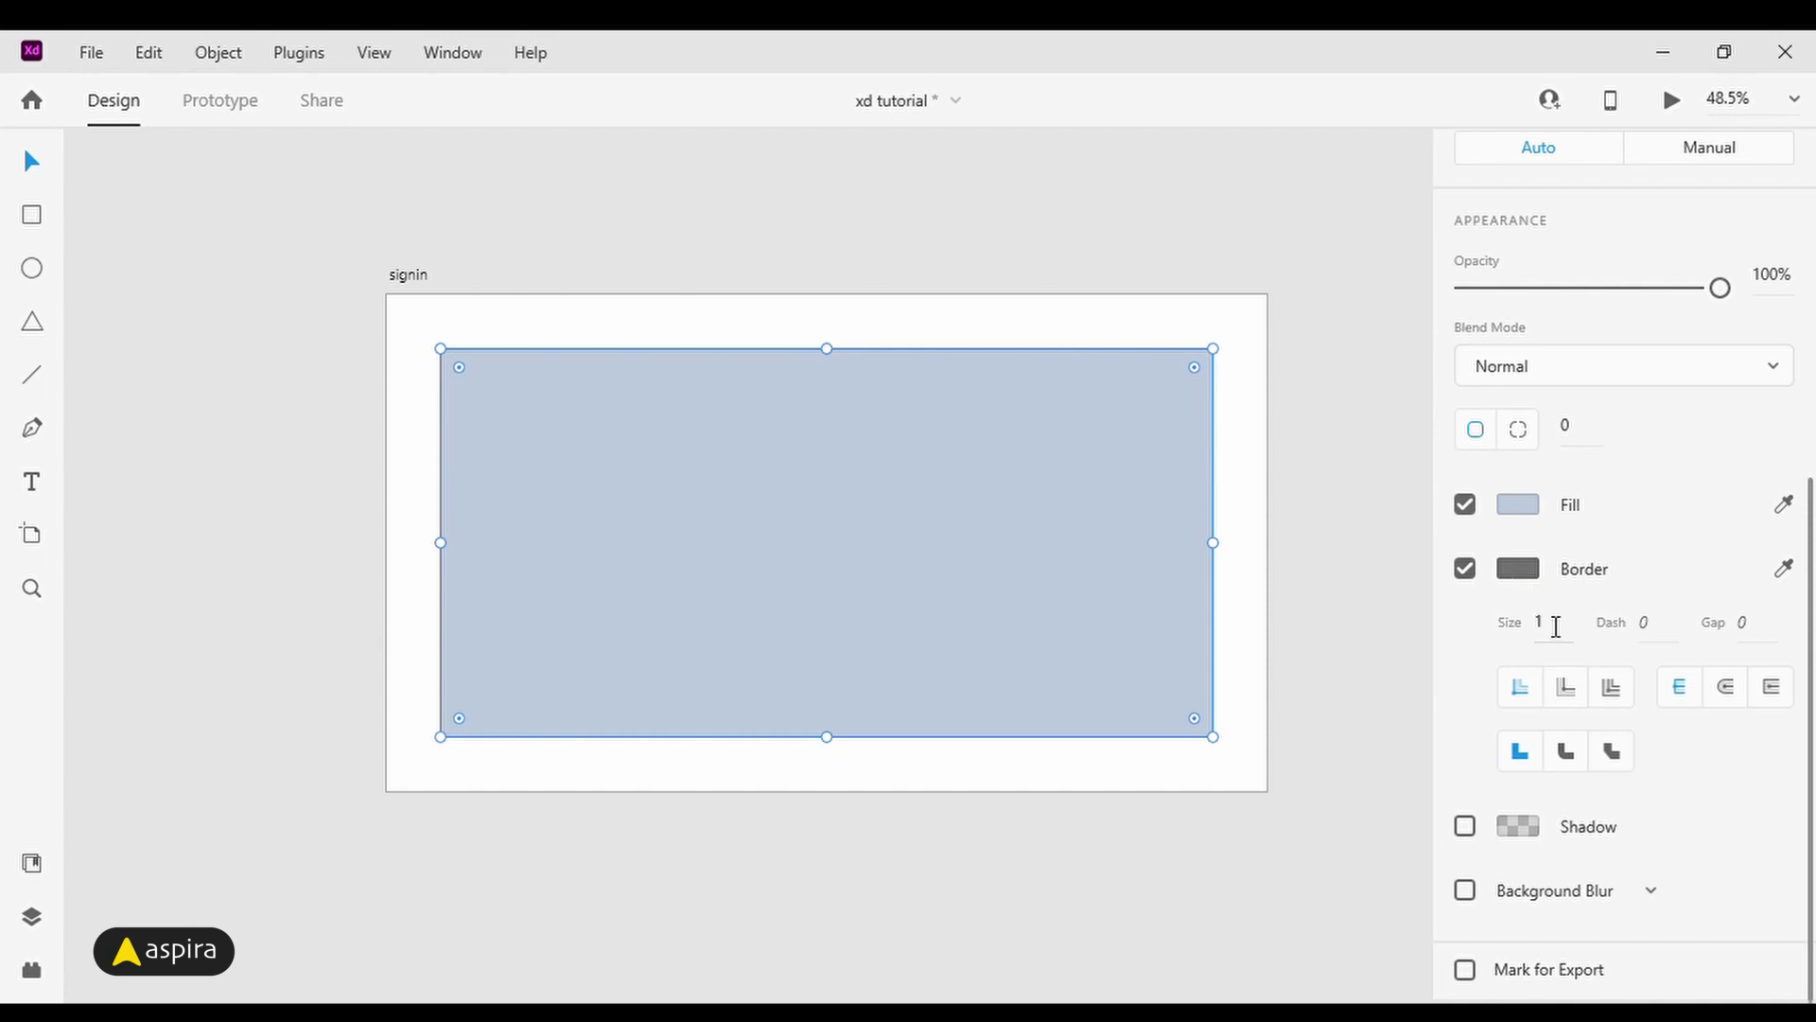
# Step: Turn off the rectangle's border and inspect its upper-left corner up close, both deselected and selected
pyautogui.click(1466, 569)
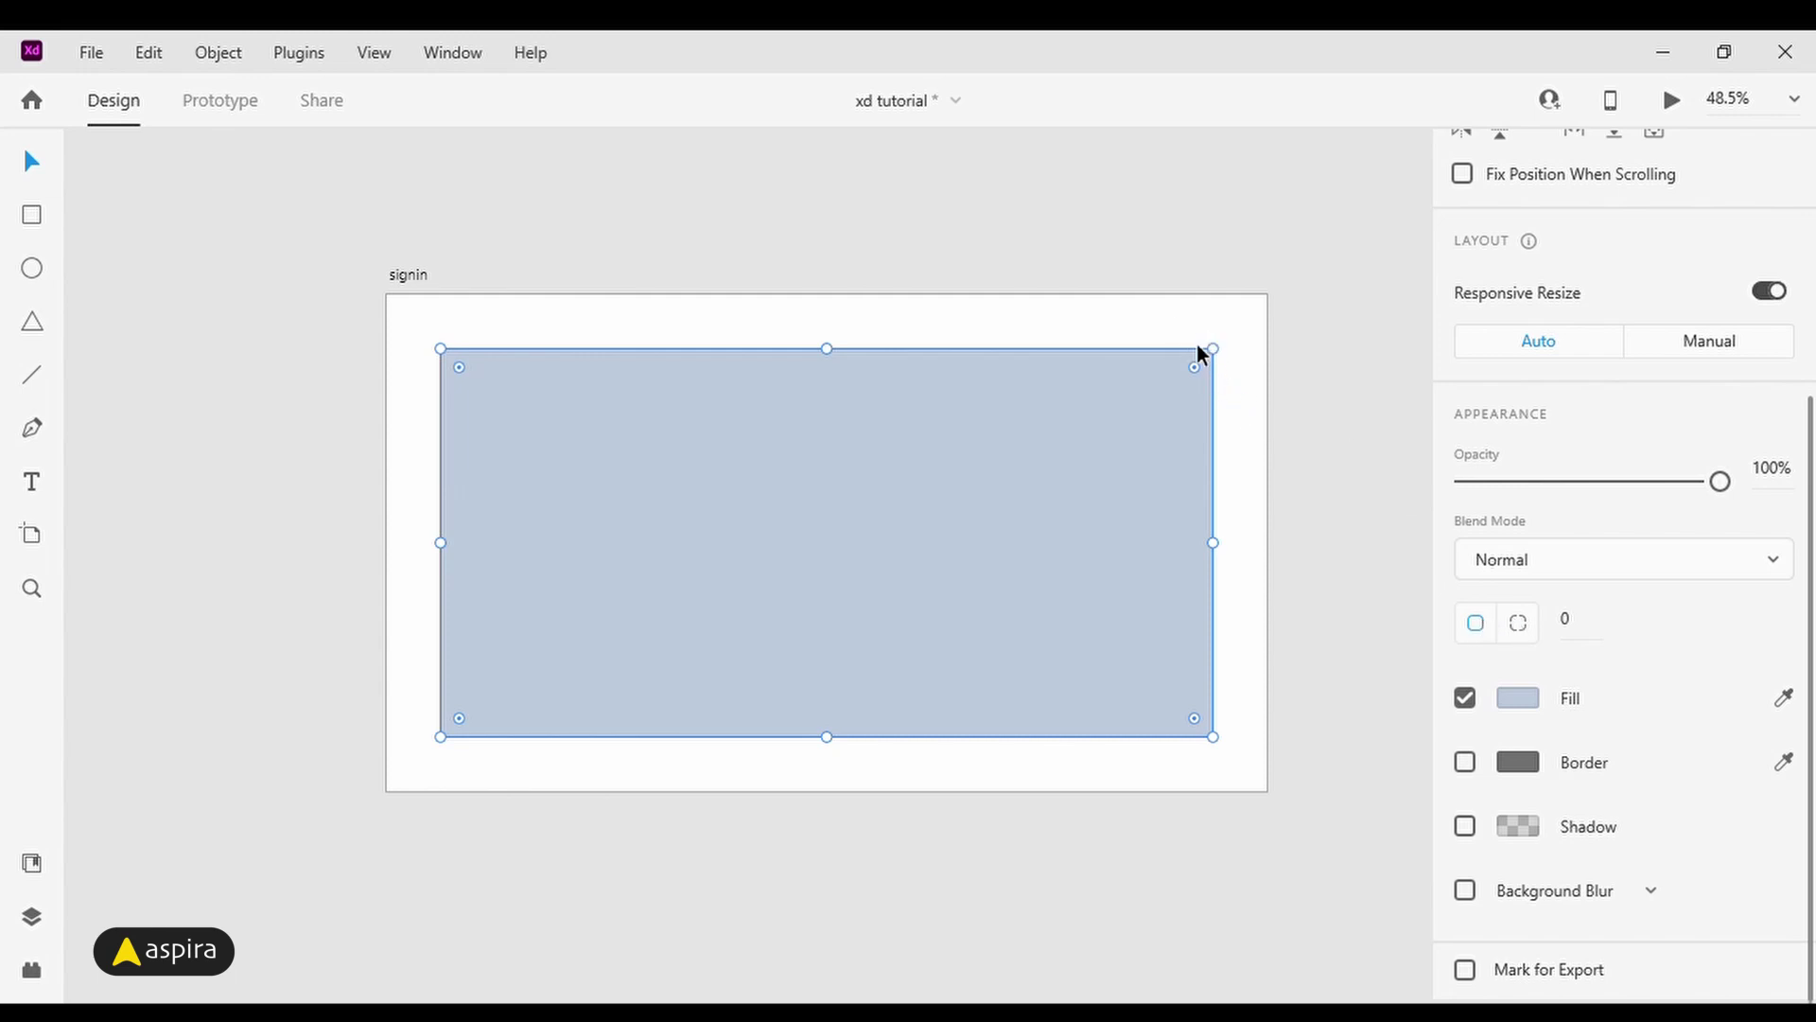
pyautogui.press('z')
pyautogui.moveTo(417, 332); pyautogui.dragTo(565, 436)
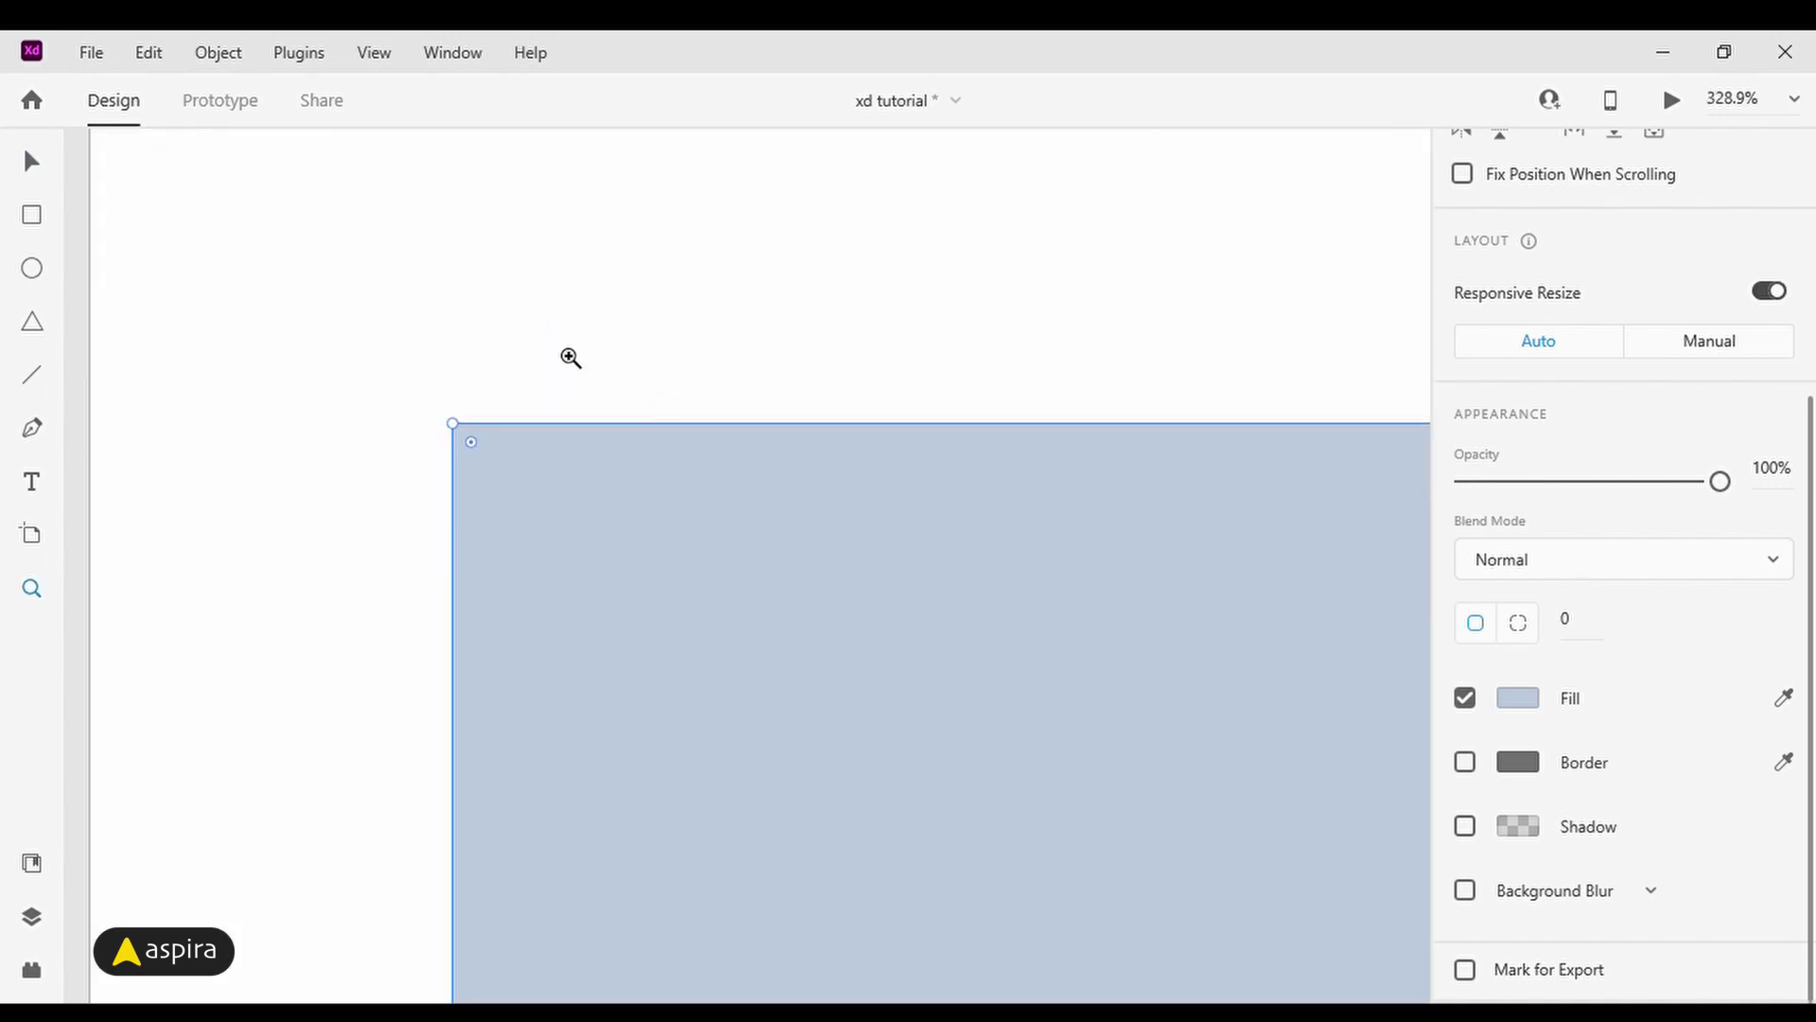
pyautogui.press('v')
pyautogui.click(558, 346)
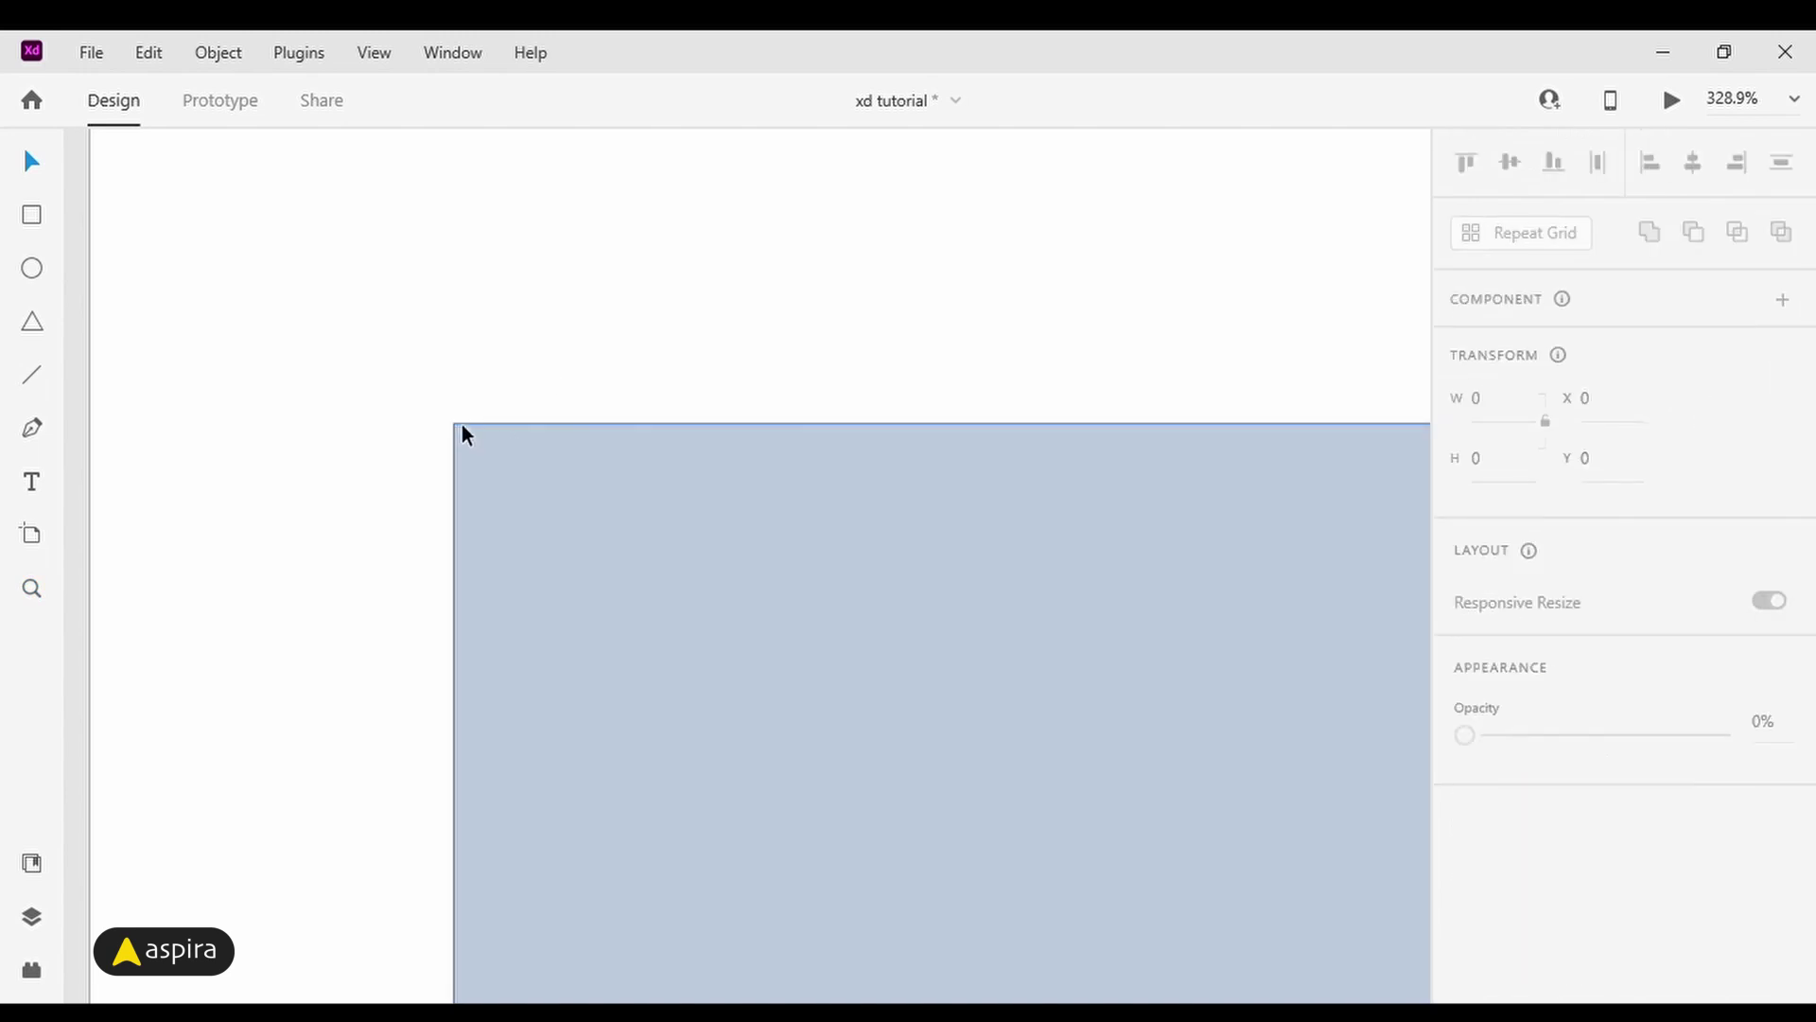
pyautogui.click(547, 480)
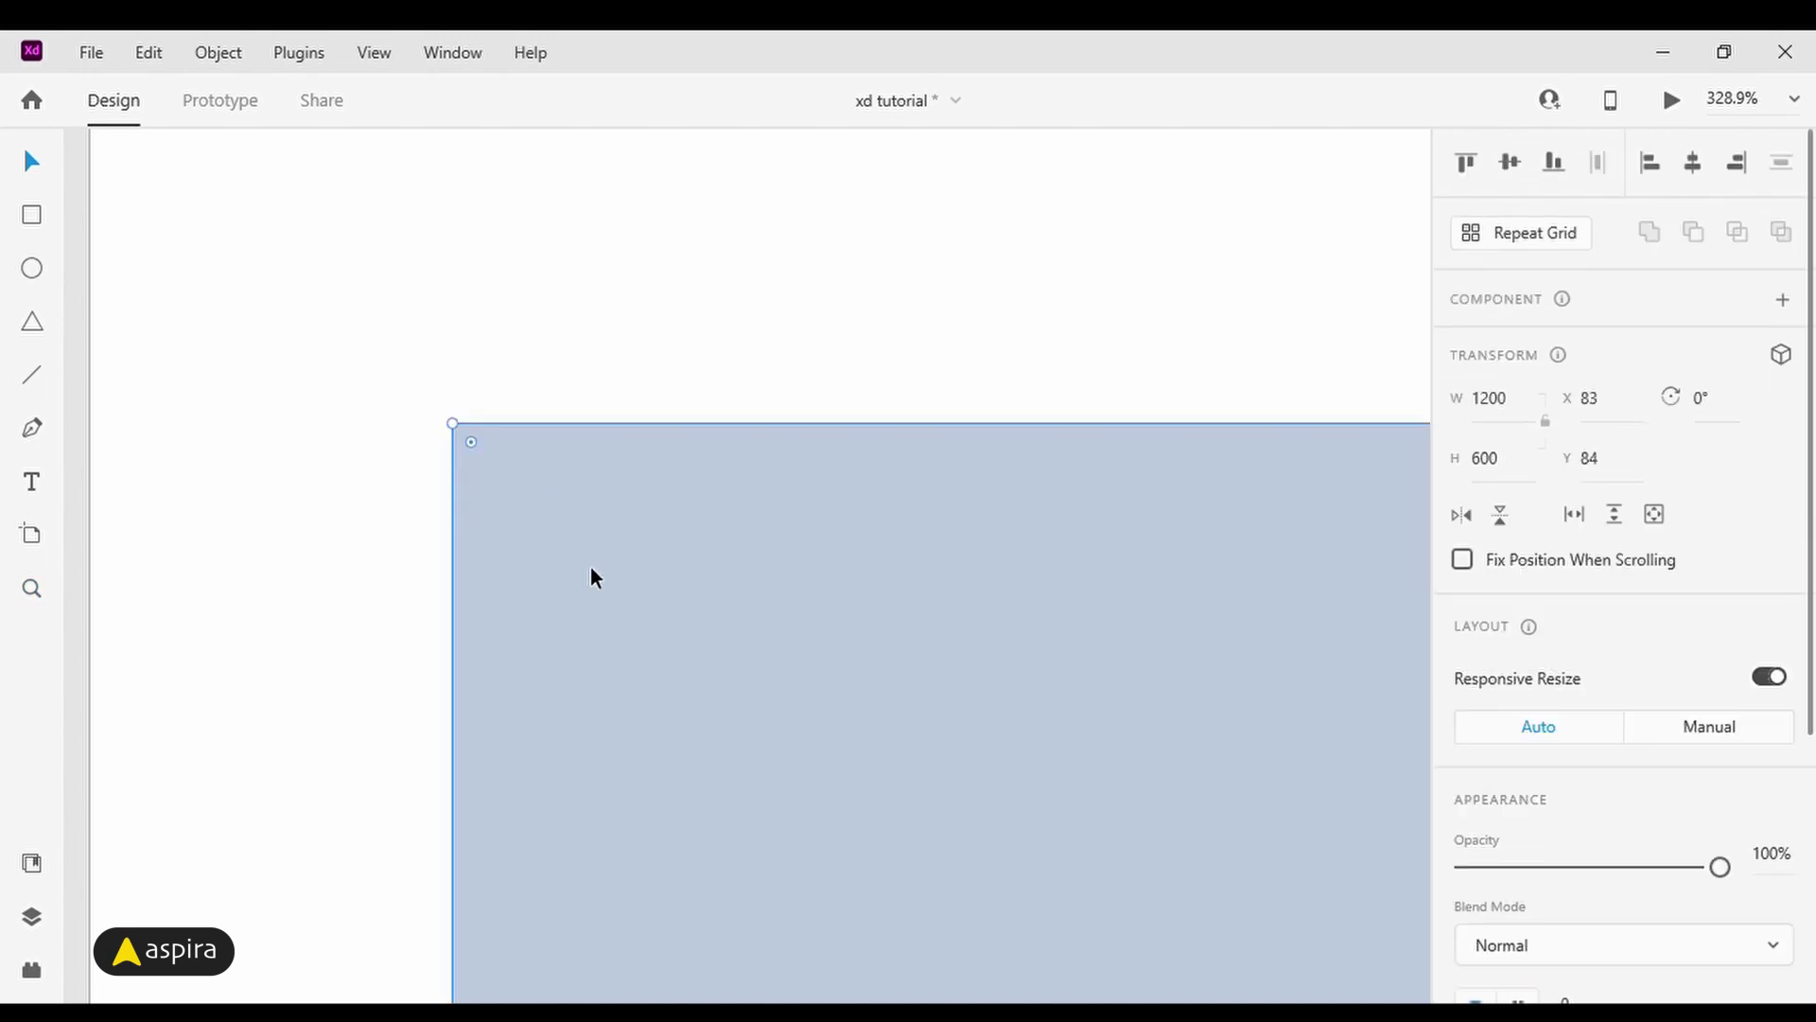
# Step: Round all four corners of the light blue rectangle with a uniform radius of 10
pyautogui.scroll(-5, 1584, 662)
pyautogui.click(1562, 622)
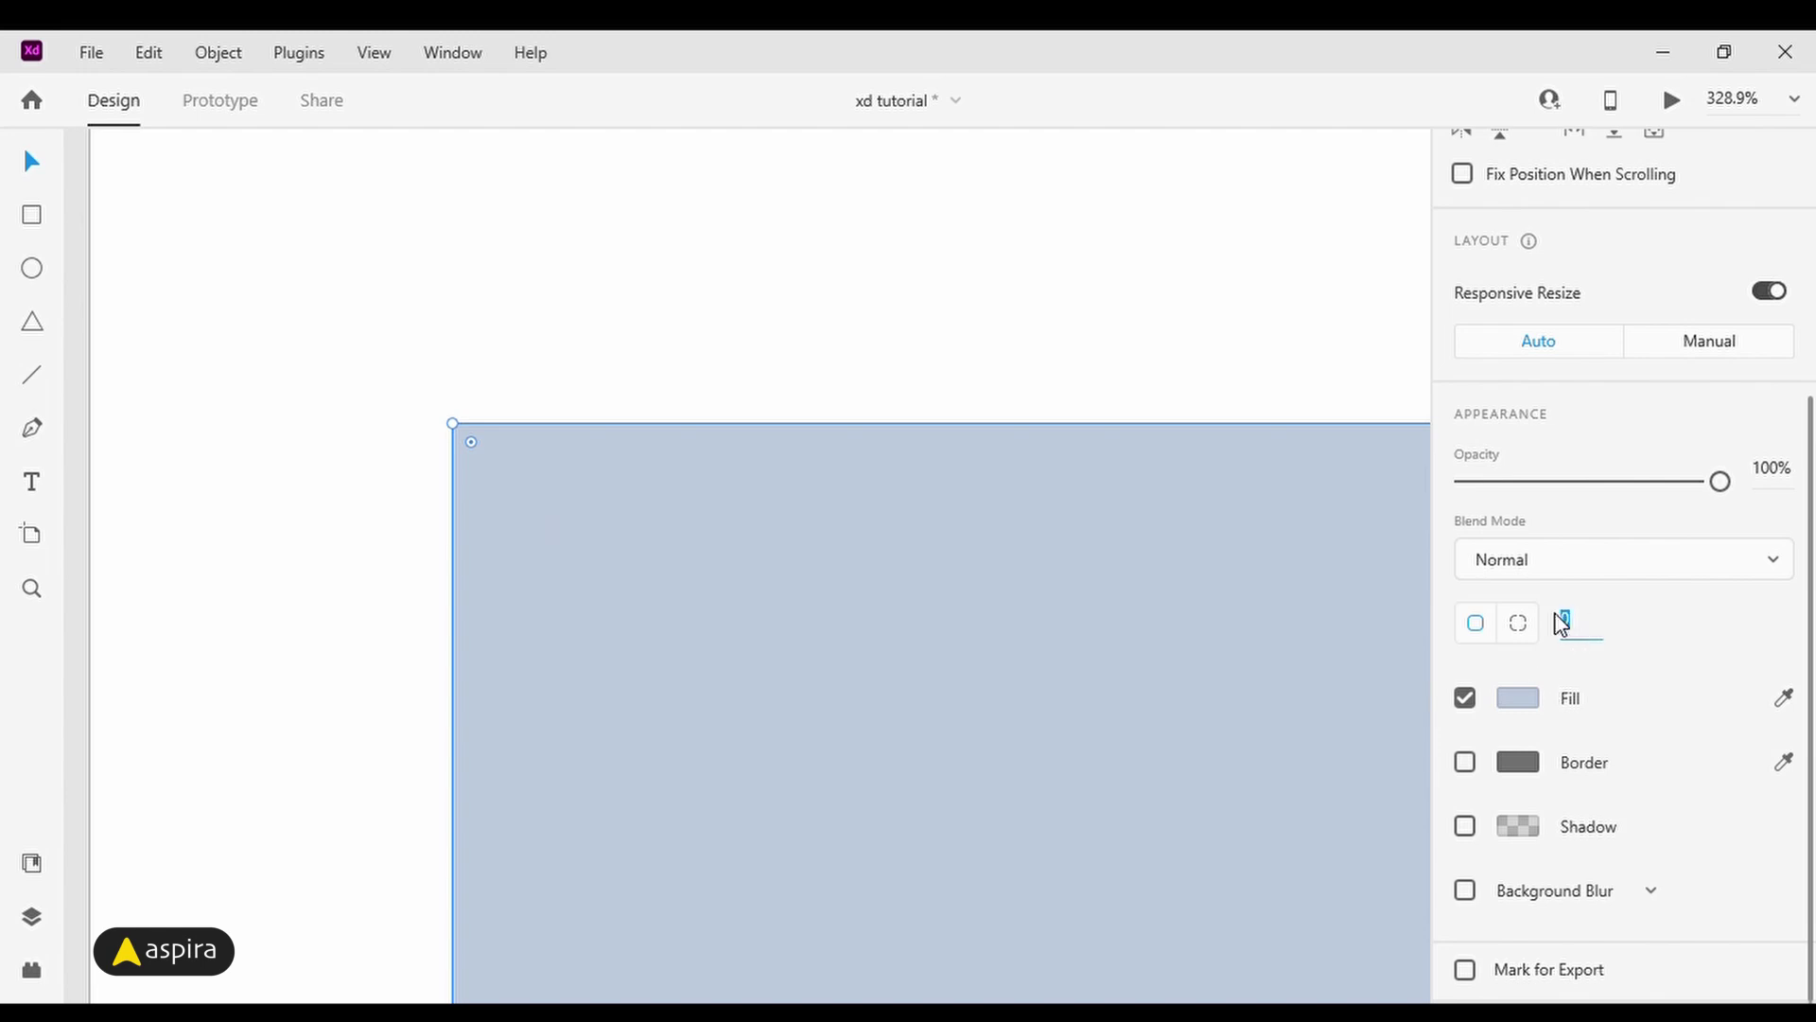
pyautogui.write('10')
pyautogui.press('Return')
# Step: Switch the rectangle to individual corner radii, setting its upper-left corner to 50 and its upper-right corner to 20
pyautogui.click(1519, 624)
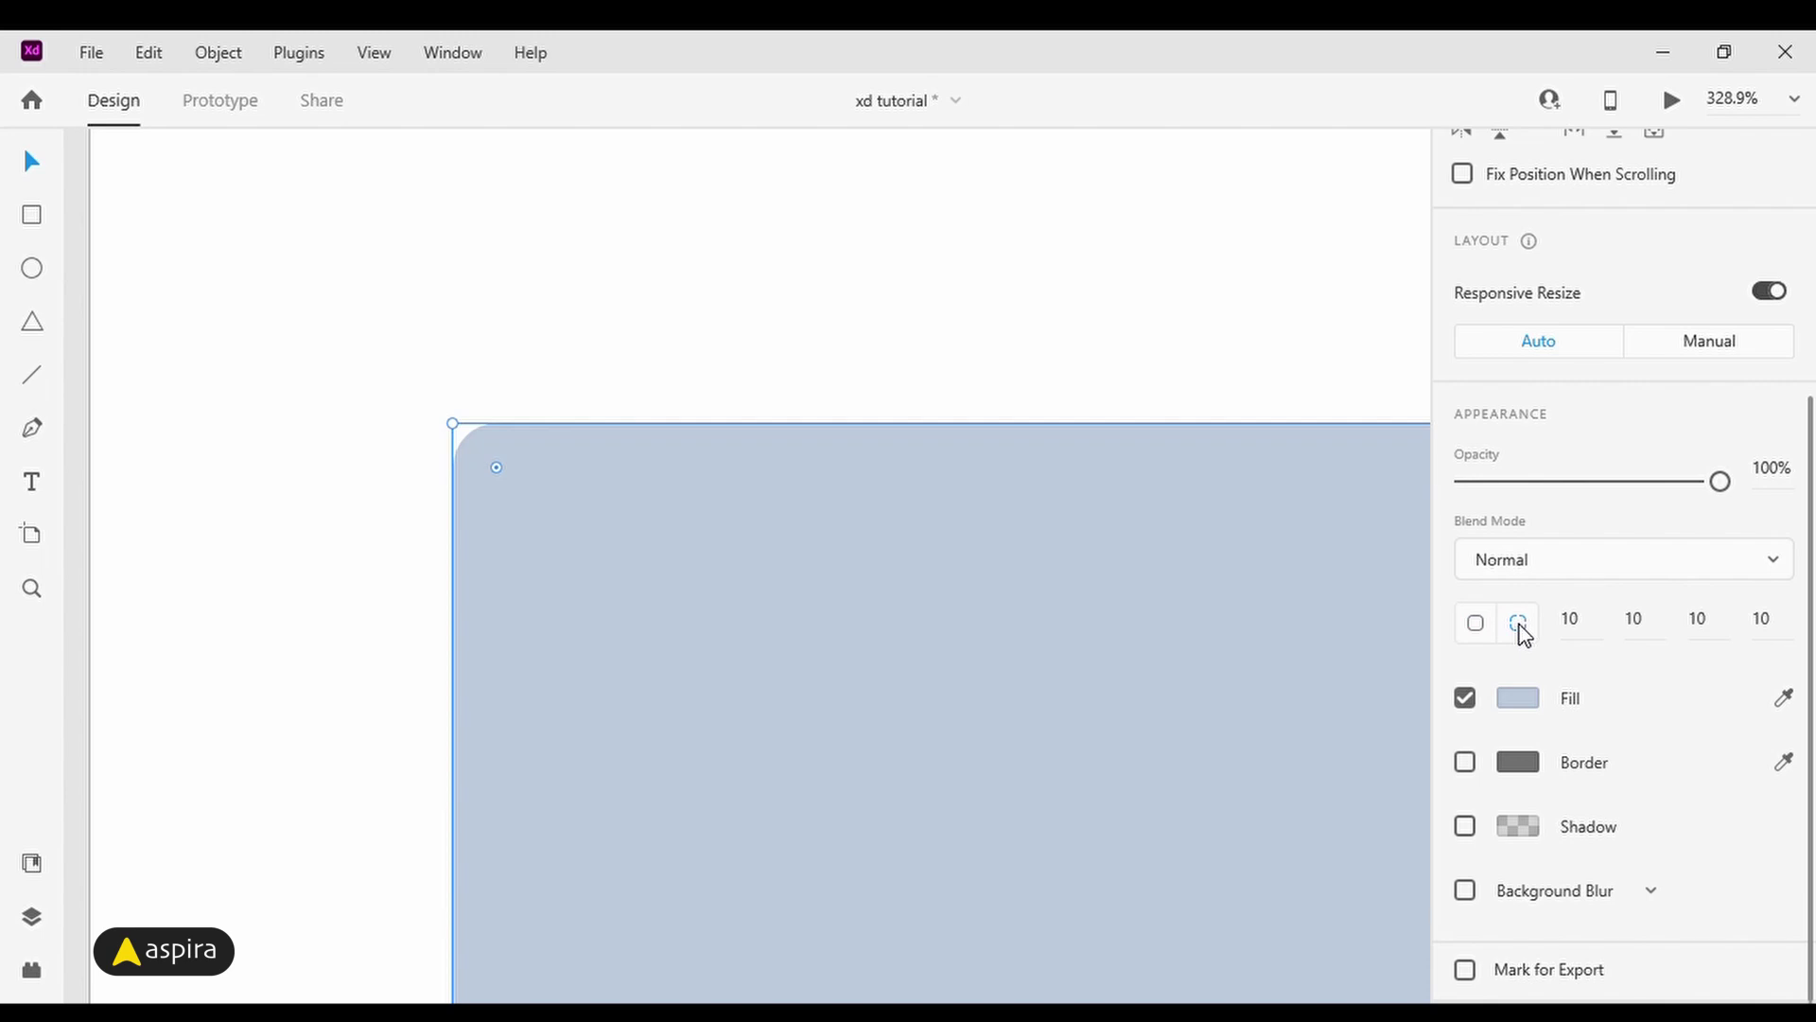
pyautogui.click(1601, 636)
pyautogui.write('50')
pyautogui.press('Tab')
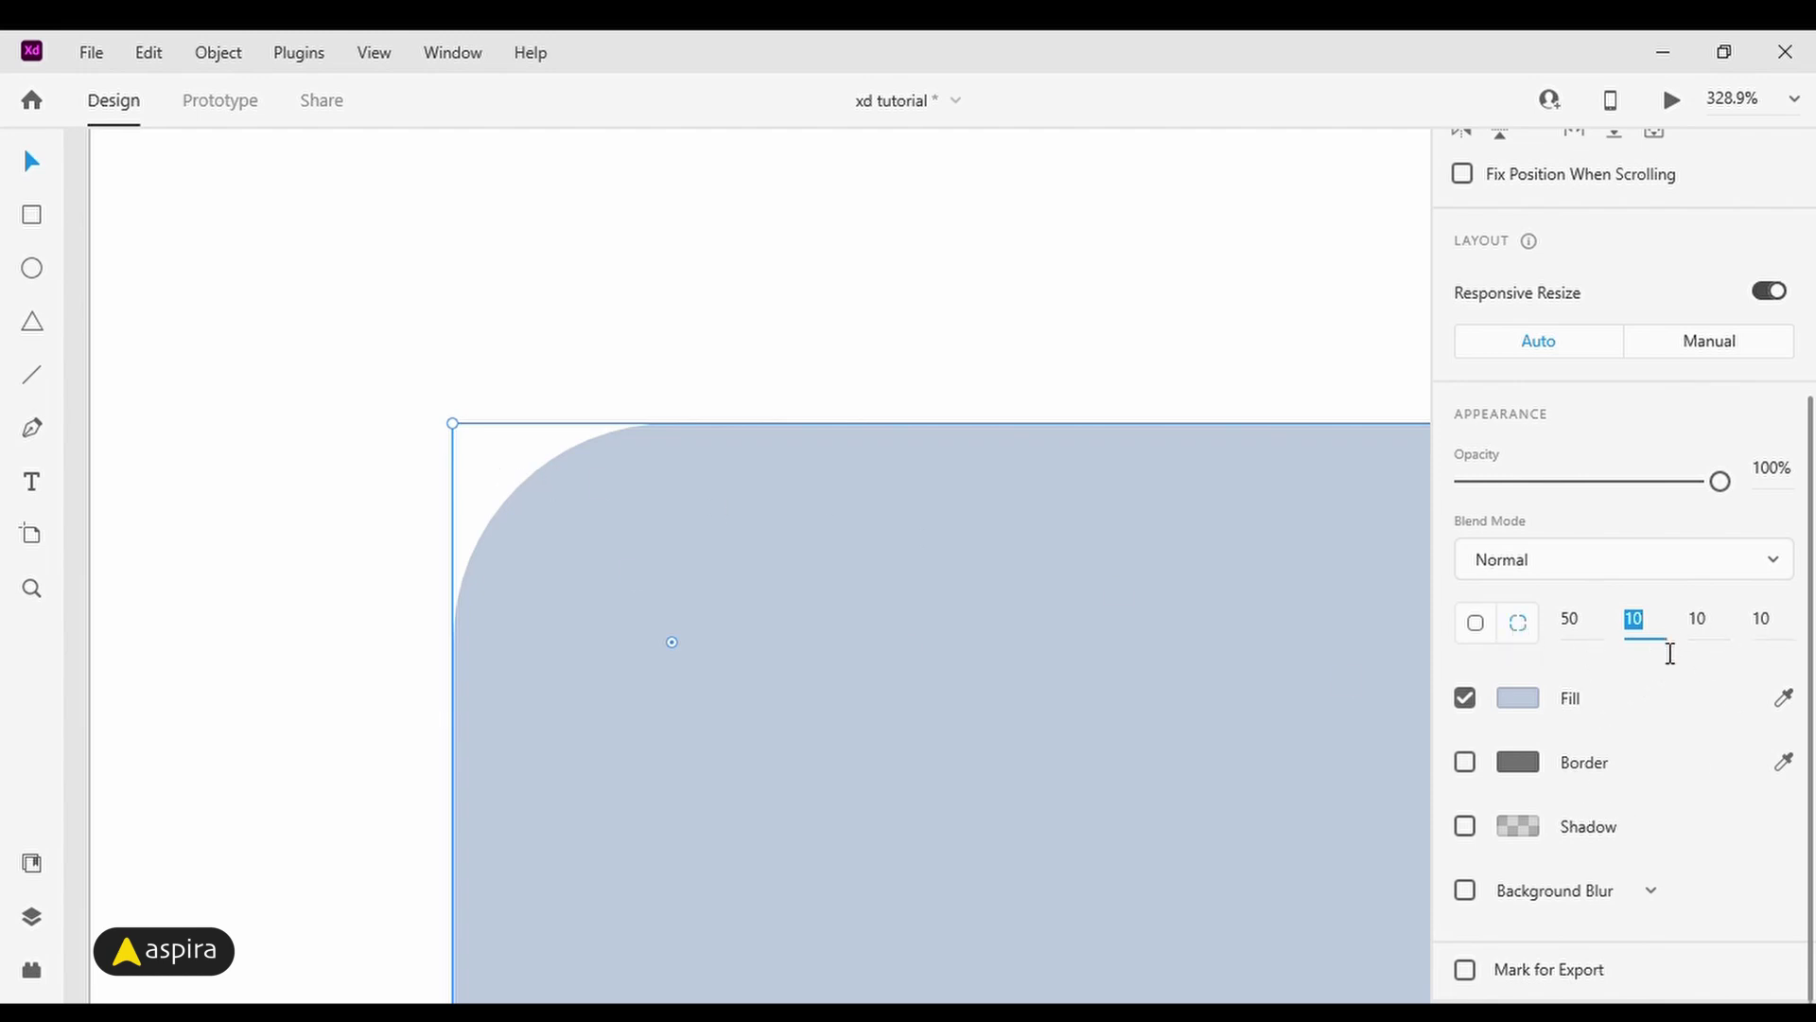
pyautogui.click(1664, 631)
pyautogui.moveTo(1664, 631); pyautogui.dragTo(1627, 631)
pyautogui.write('20')
pyautogui.press('Return')
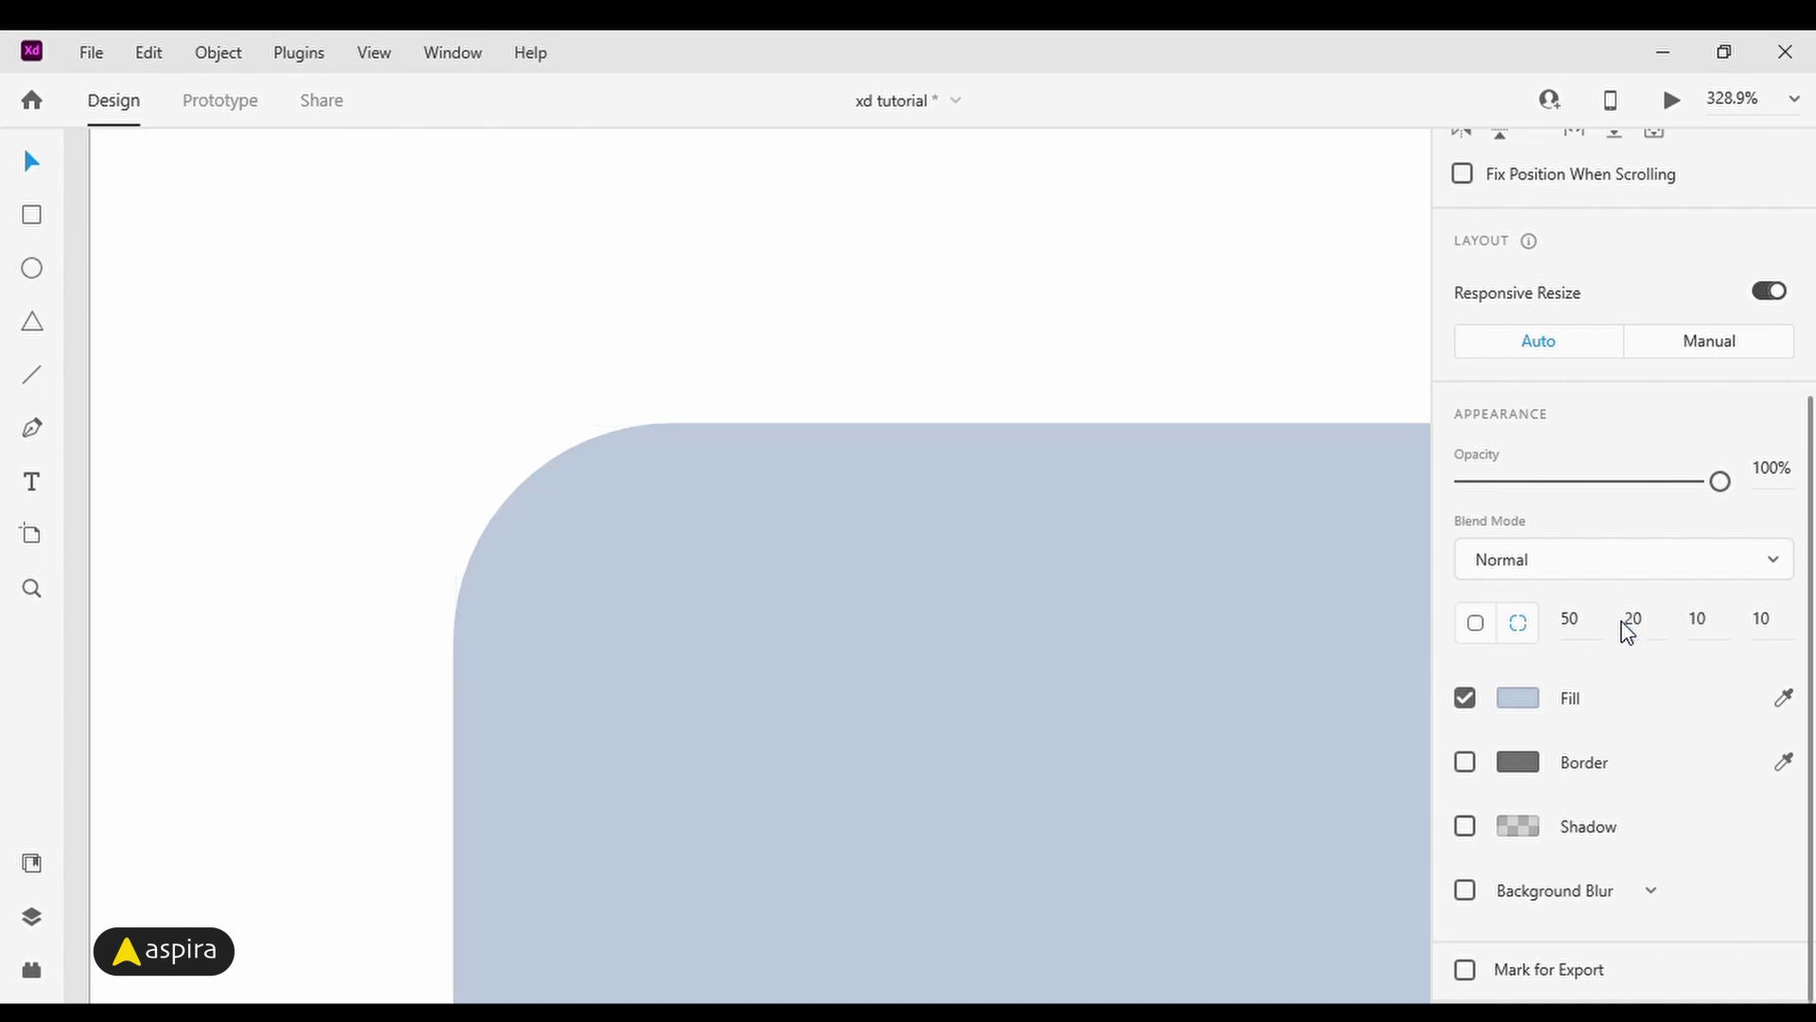
# Step: Set the rectangle's lower-right corner radius to 20 and show the whole signin artboard
pyautogui.click(1731, 625)
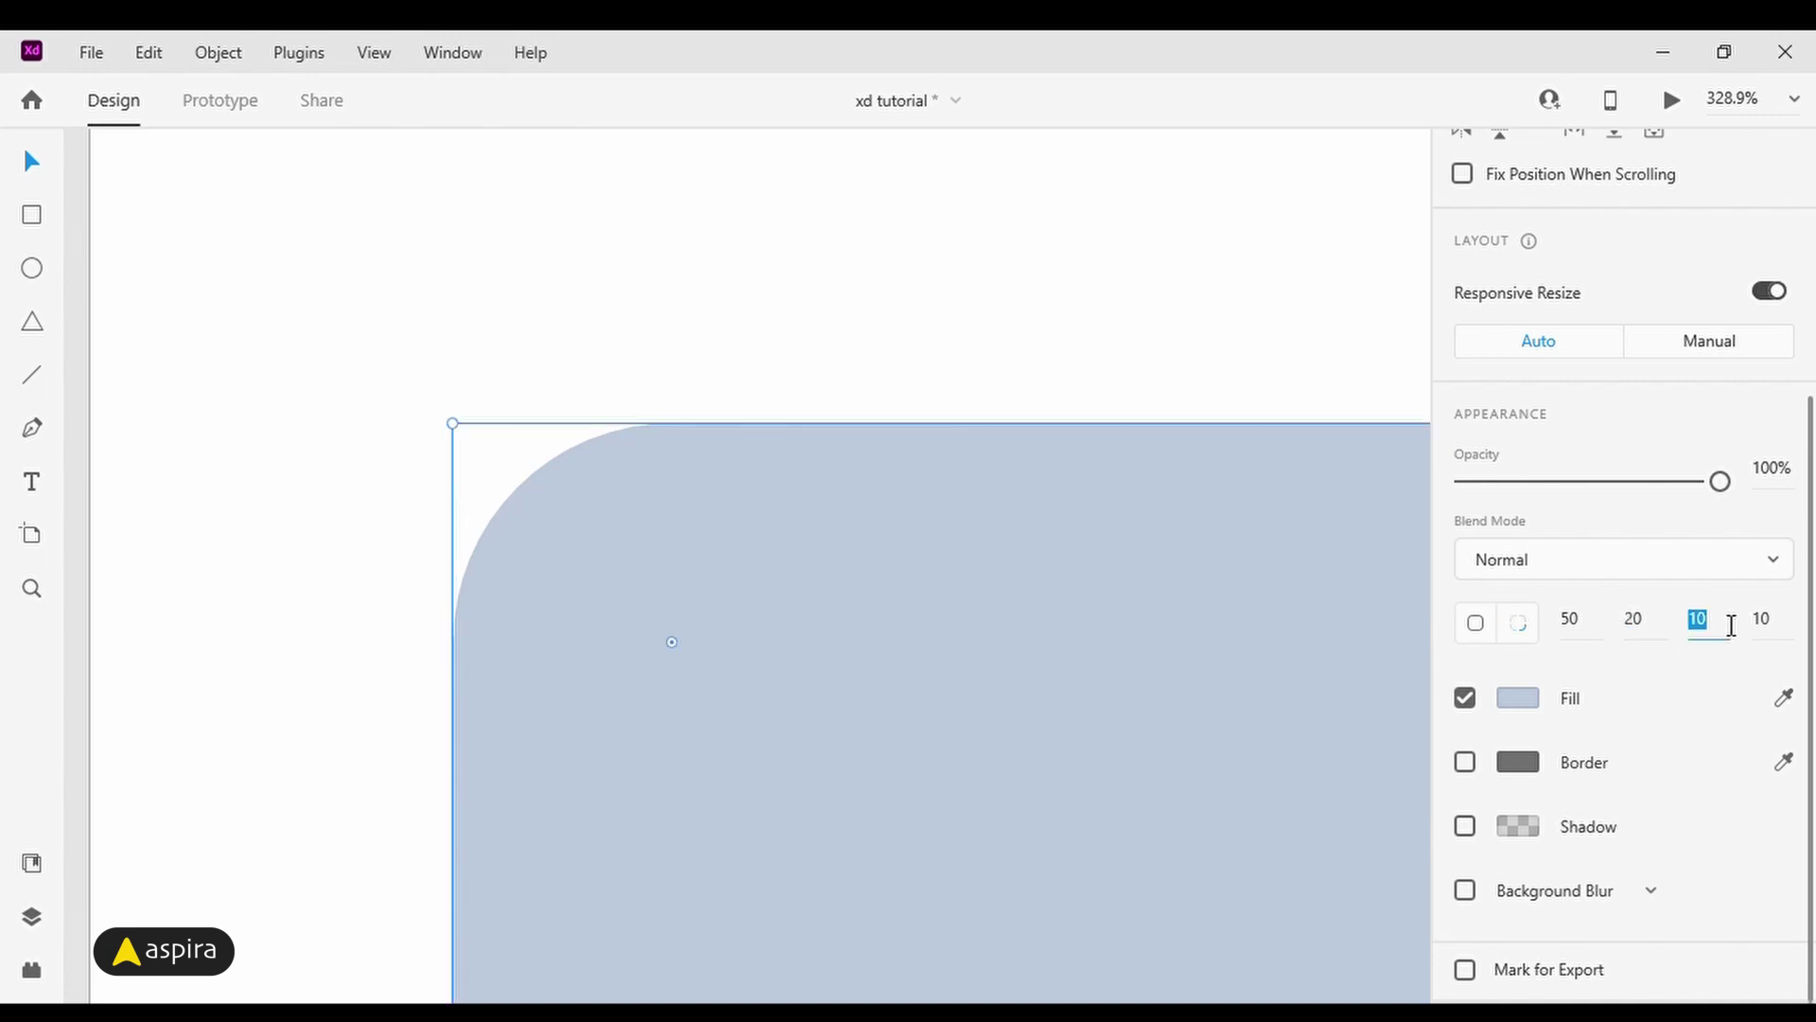
pyautogui.write('20')
pyautogui.click(1759, 631)
pyautogui.click(1205, 296)
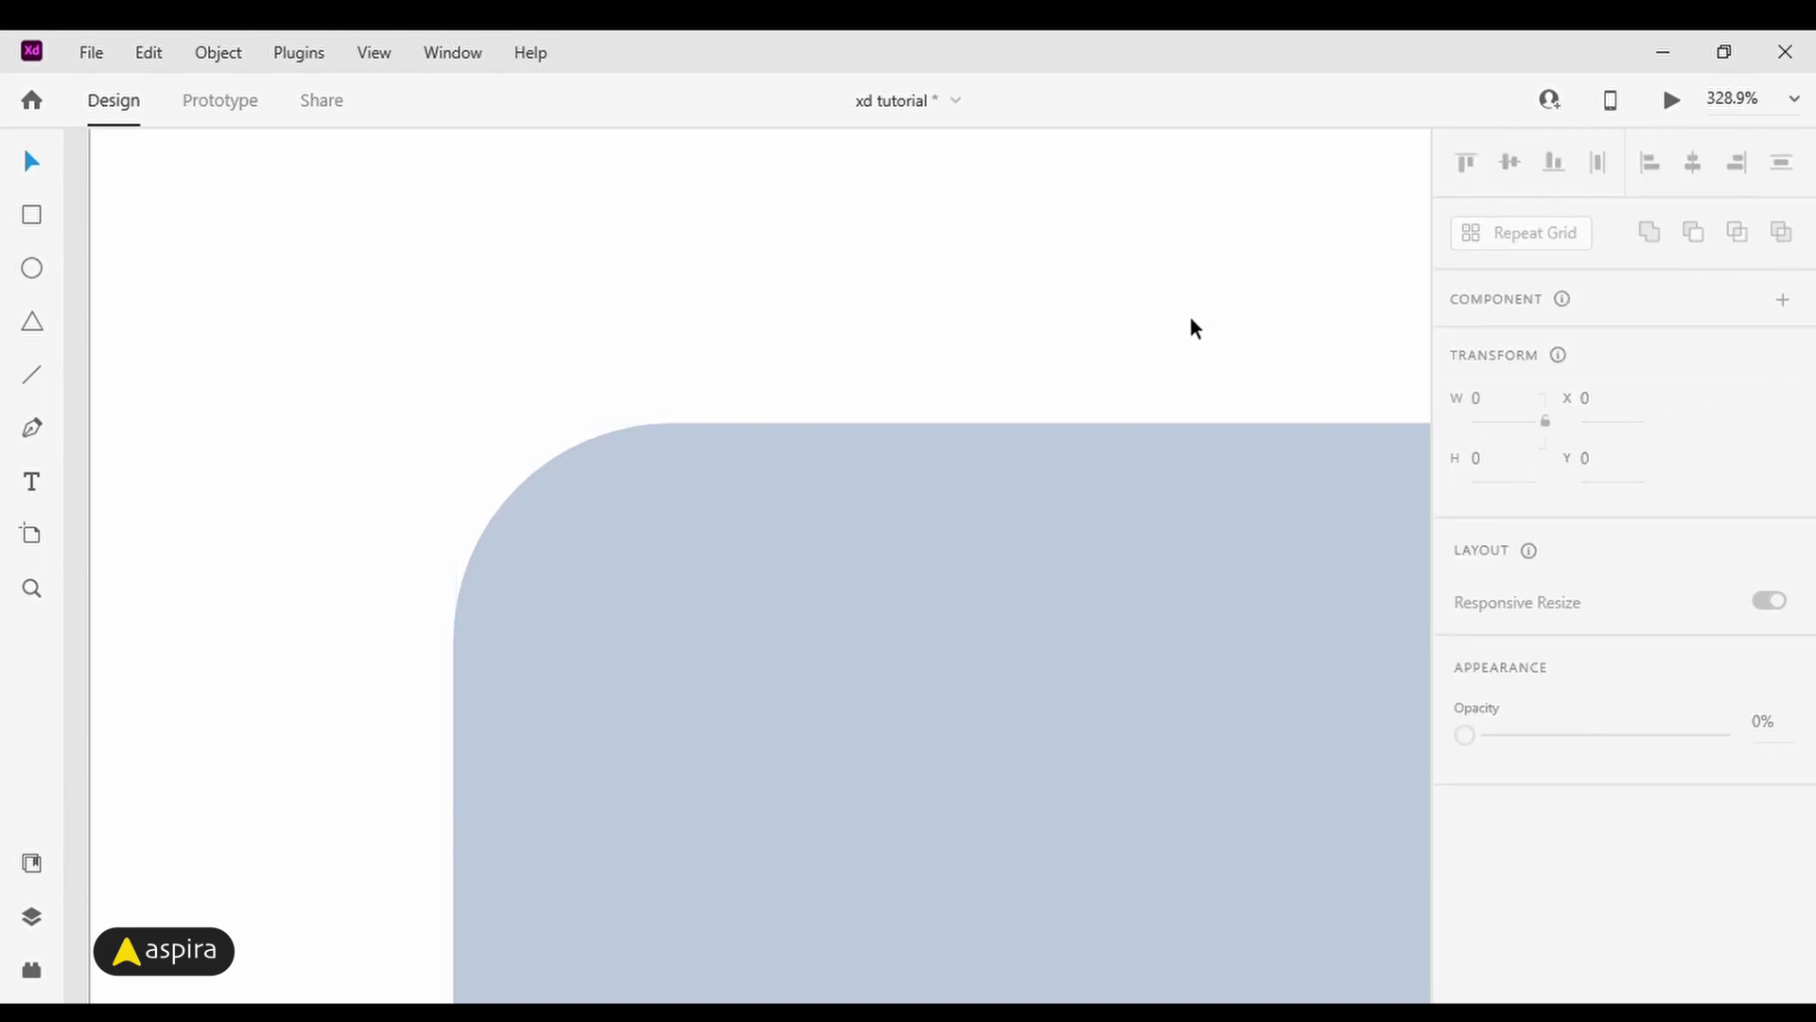
pyautogui.hotkey('ctrl', '1')
pyautogui.hotkey('ctrl', '0')
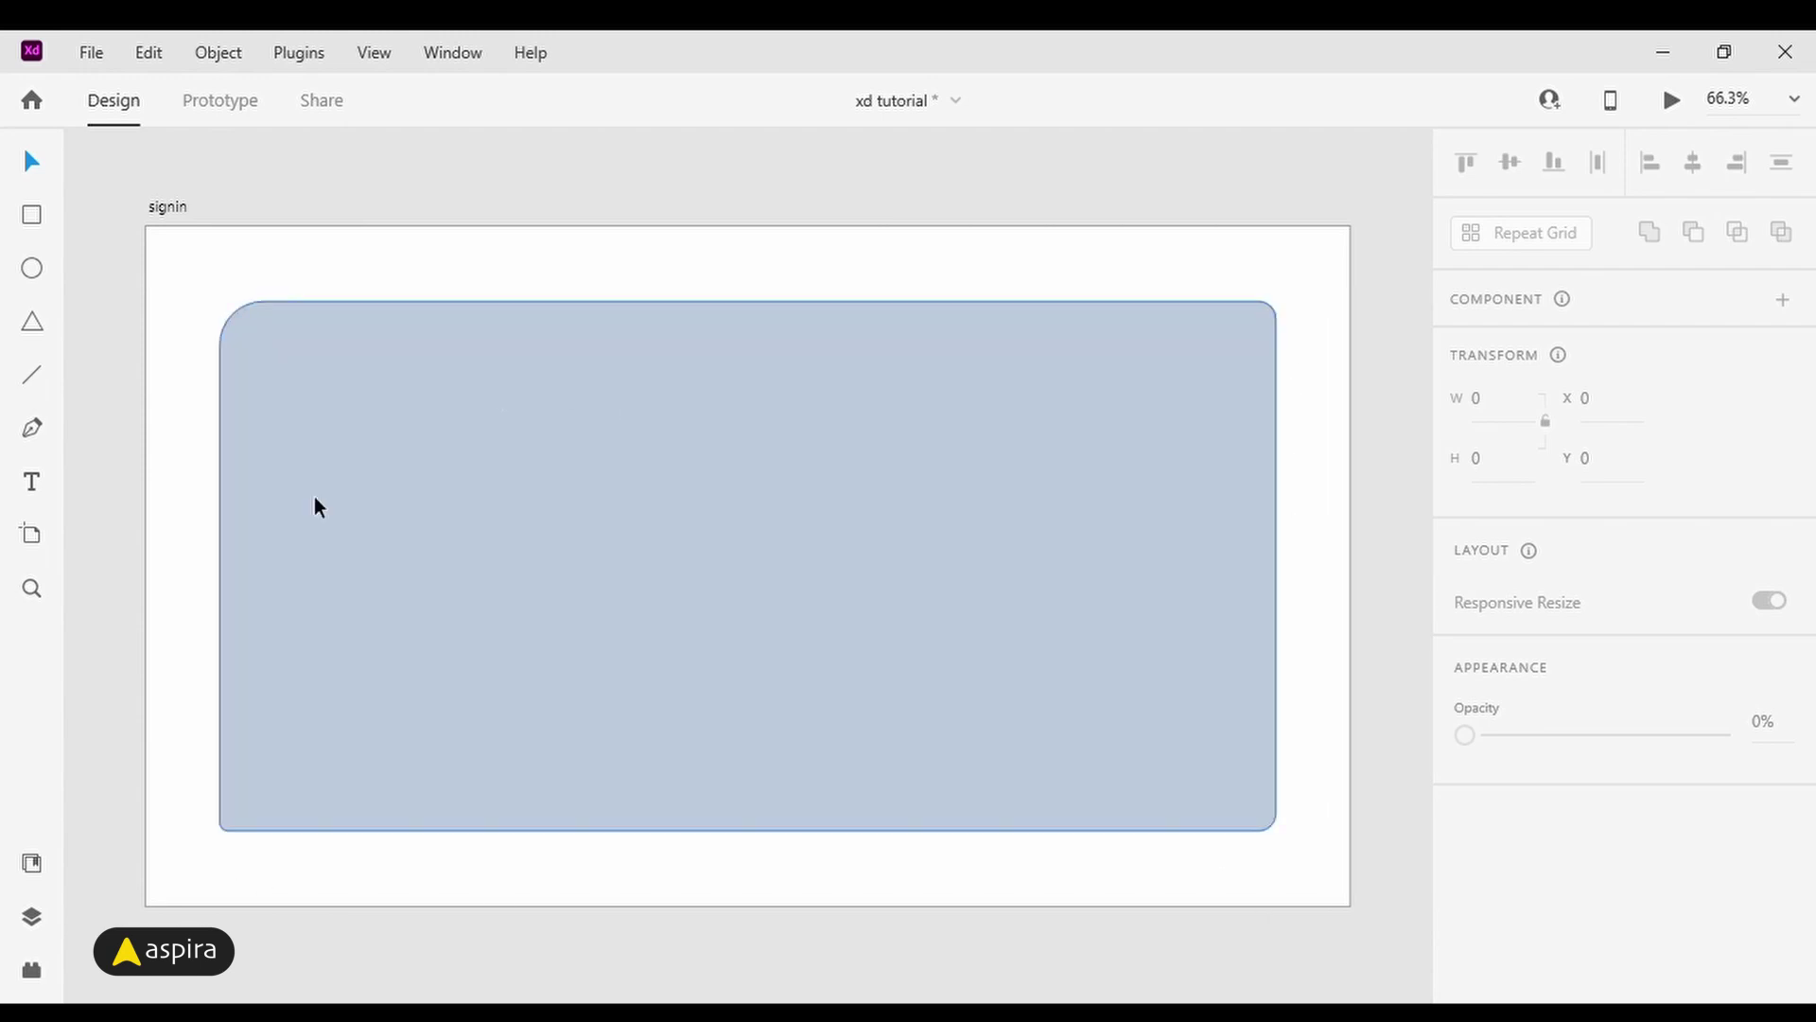
# Step: Examine the rectangle's individual corner radii and the dimensions of the signin artboard
pyautogui.click(705, 432)
pyautogui.scroll(-4, 1652, 616)
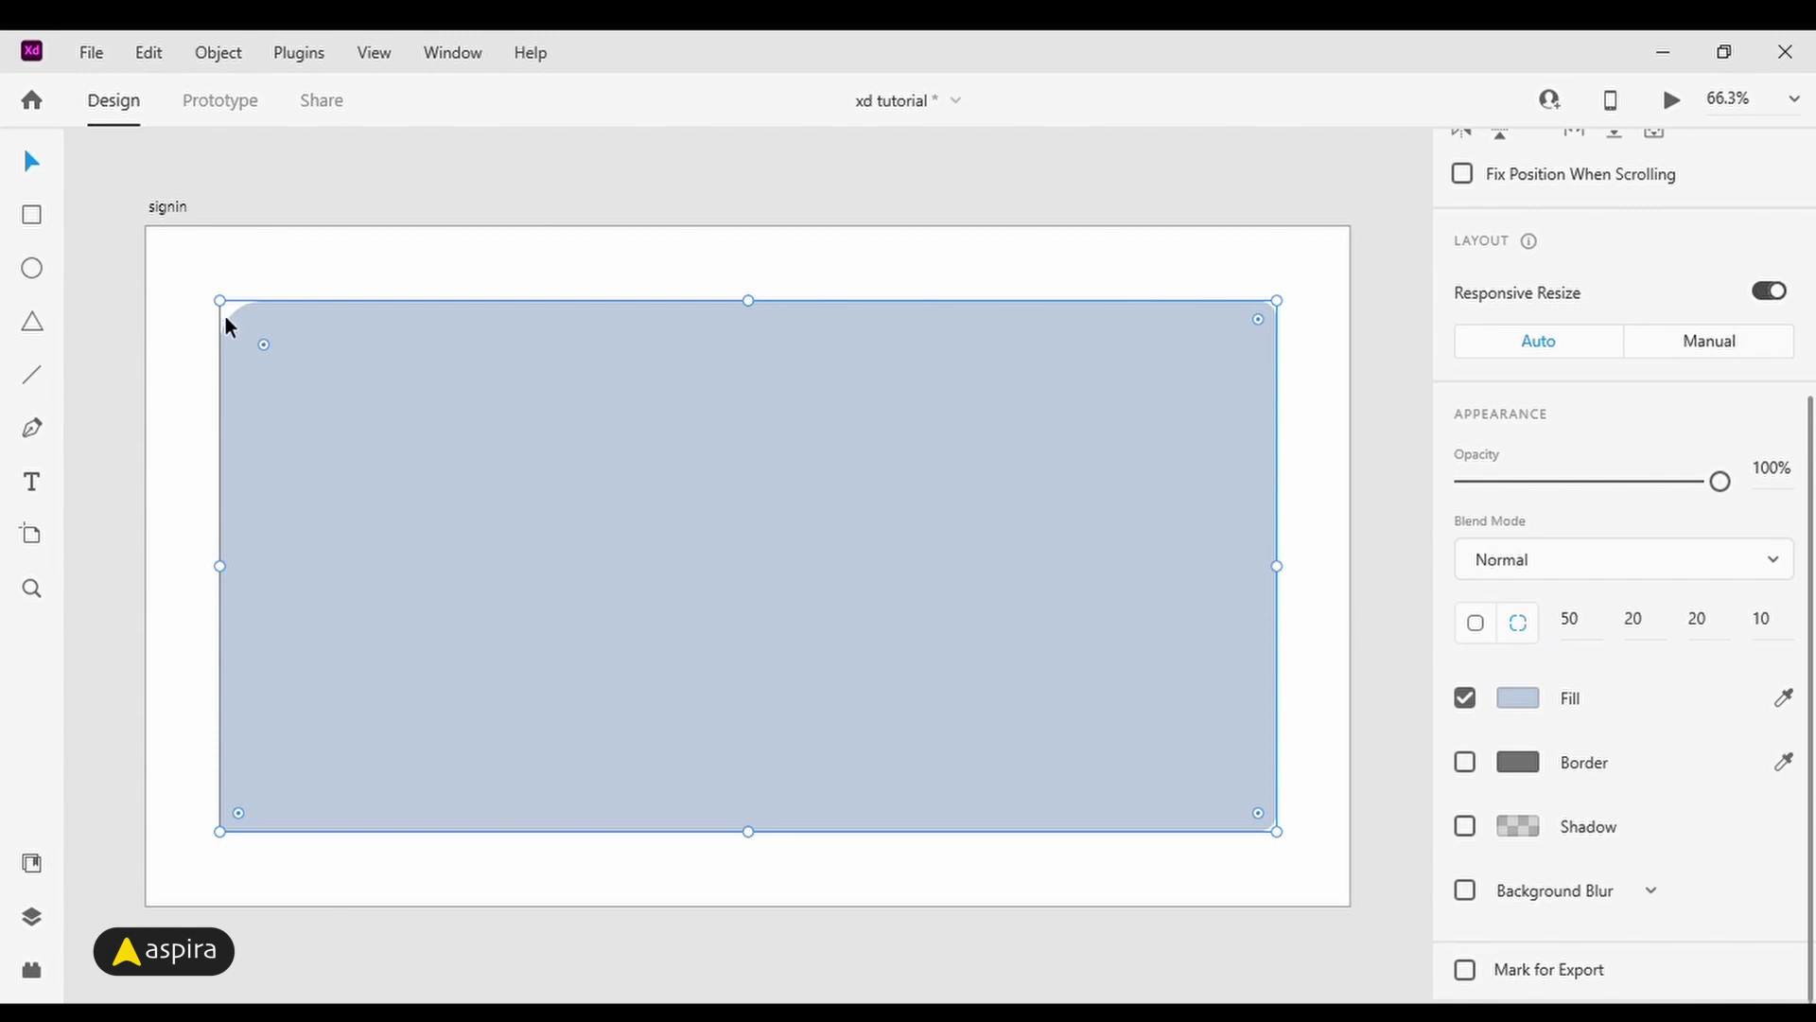
pyautogui.click(946, 256)
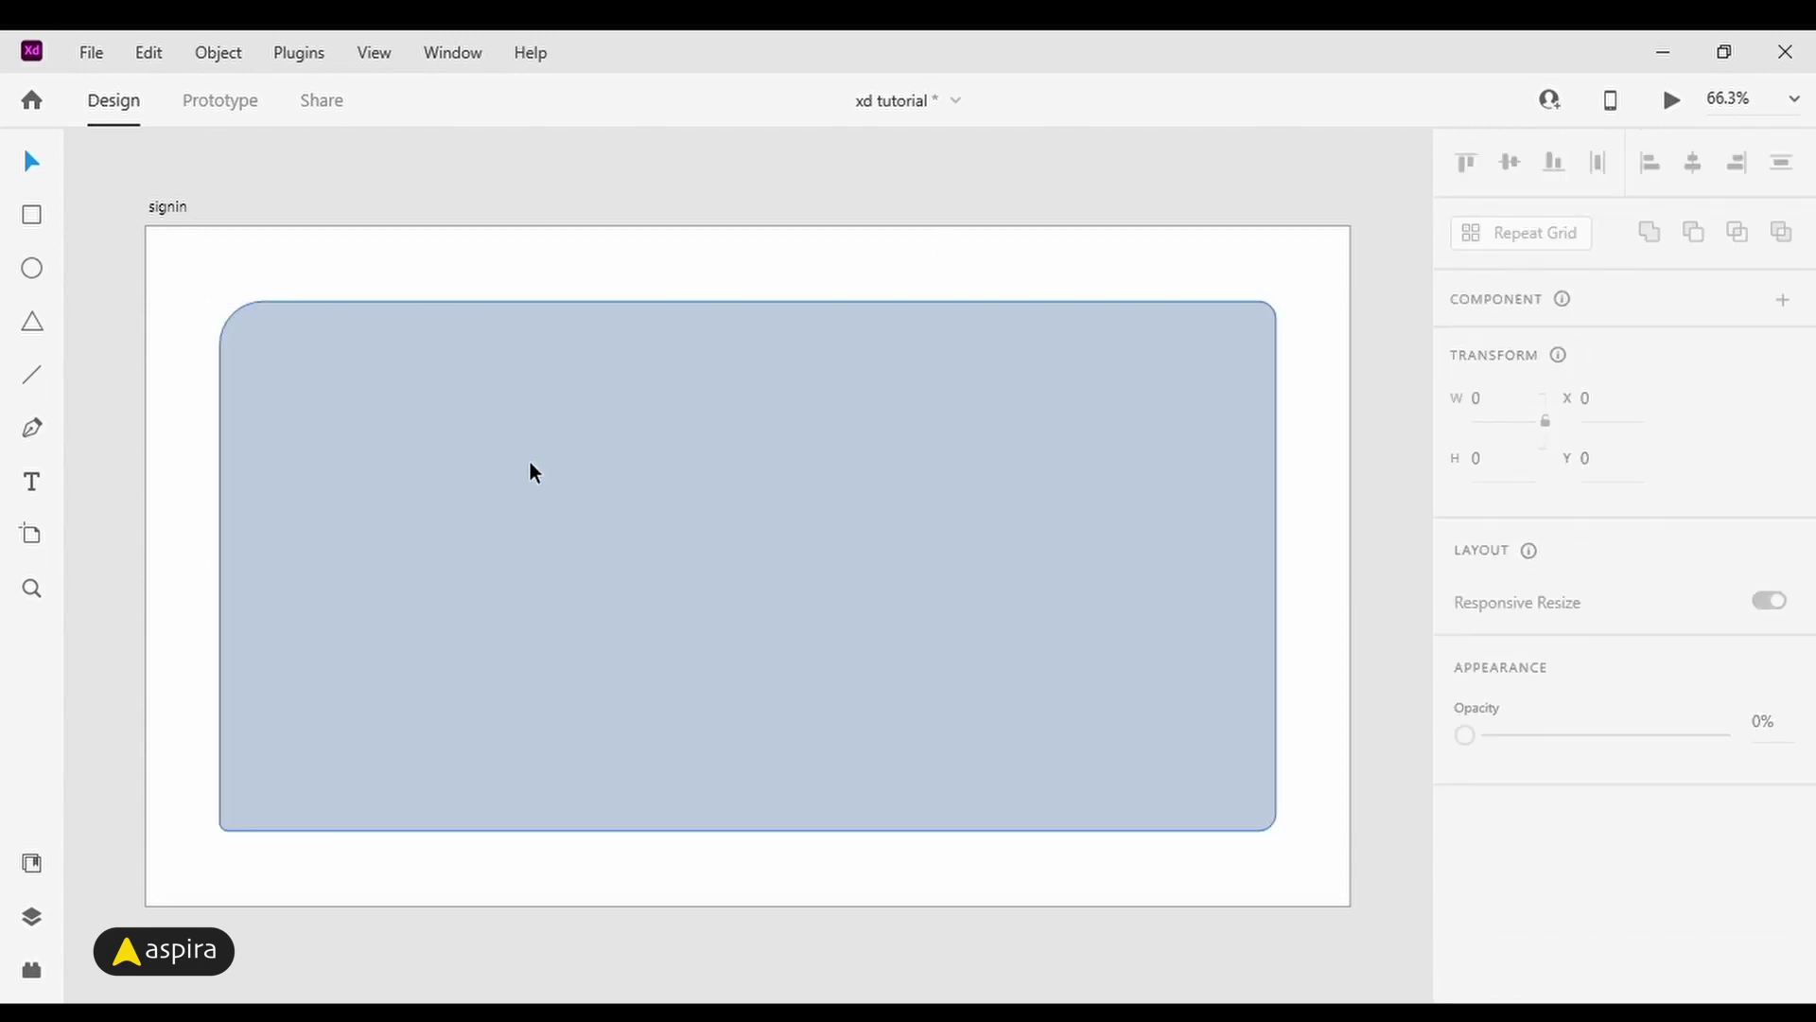
pyautogui.click(167, 207)
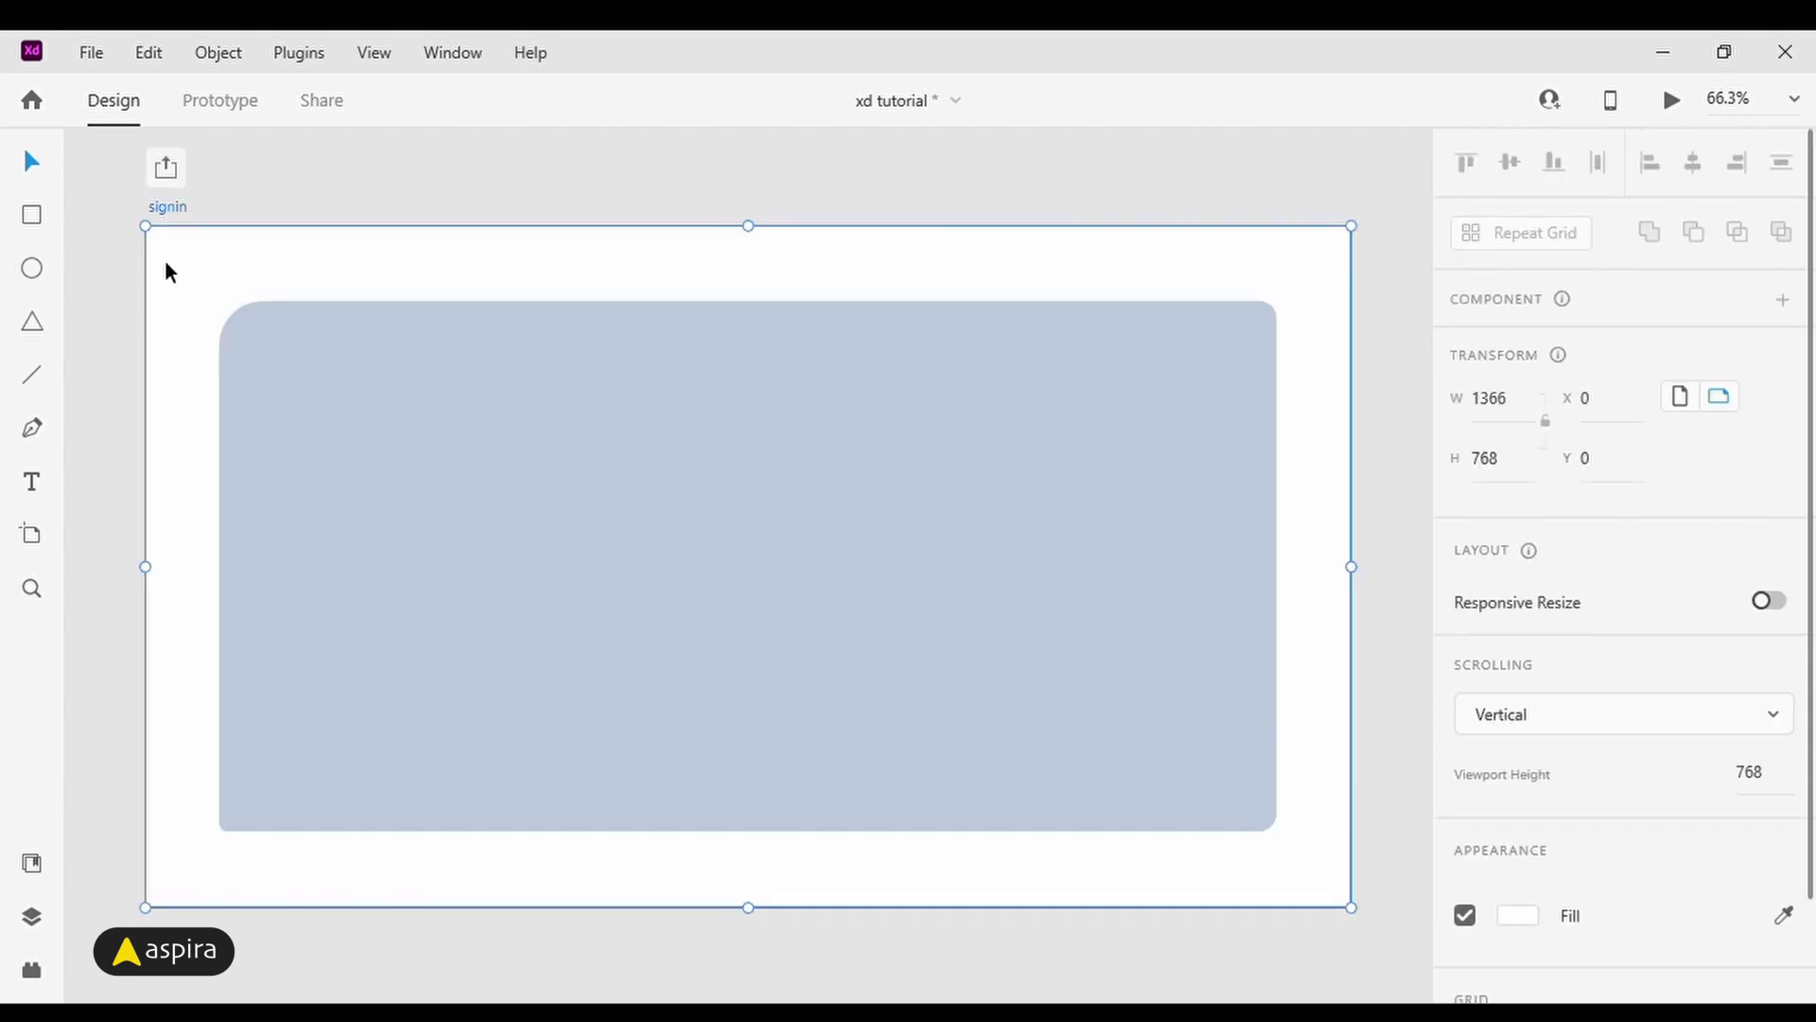
pyautogui.click(554, 457)
pyautogui.scroll(-4, 1646, 568)
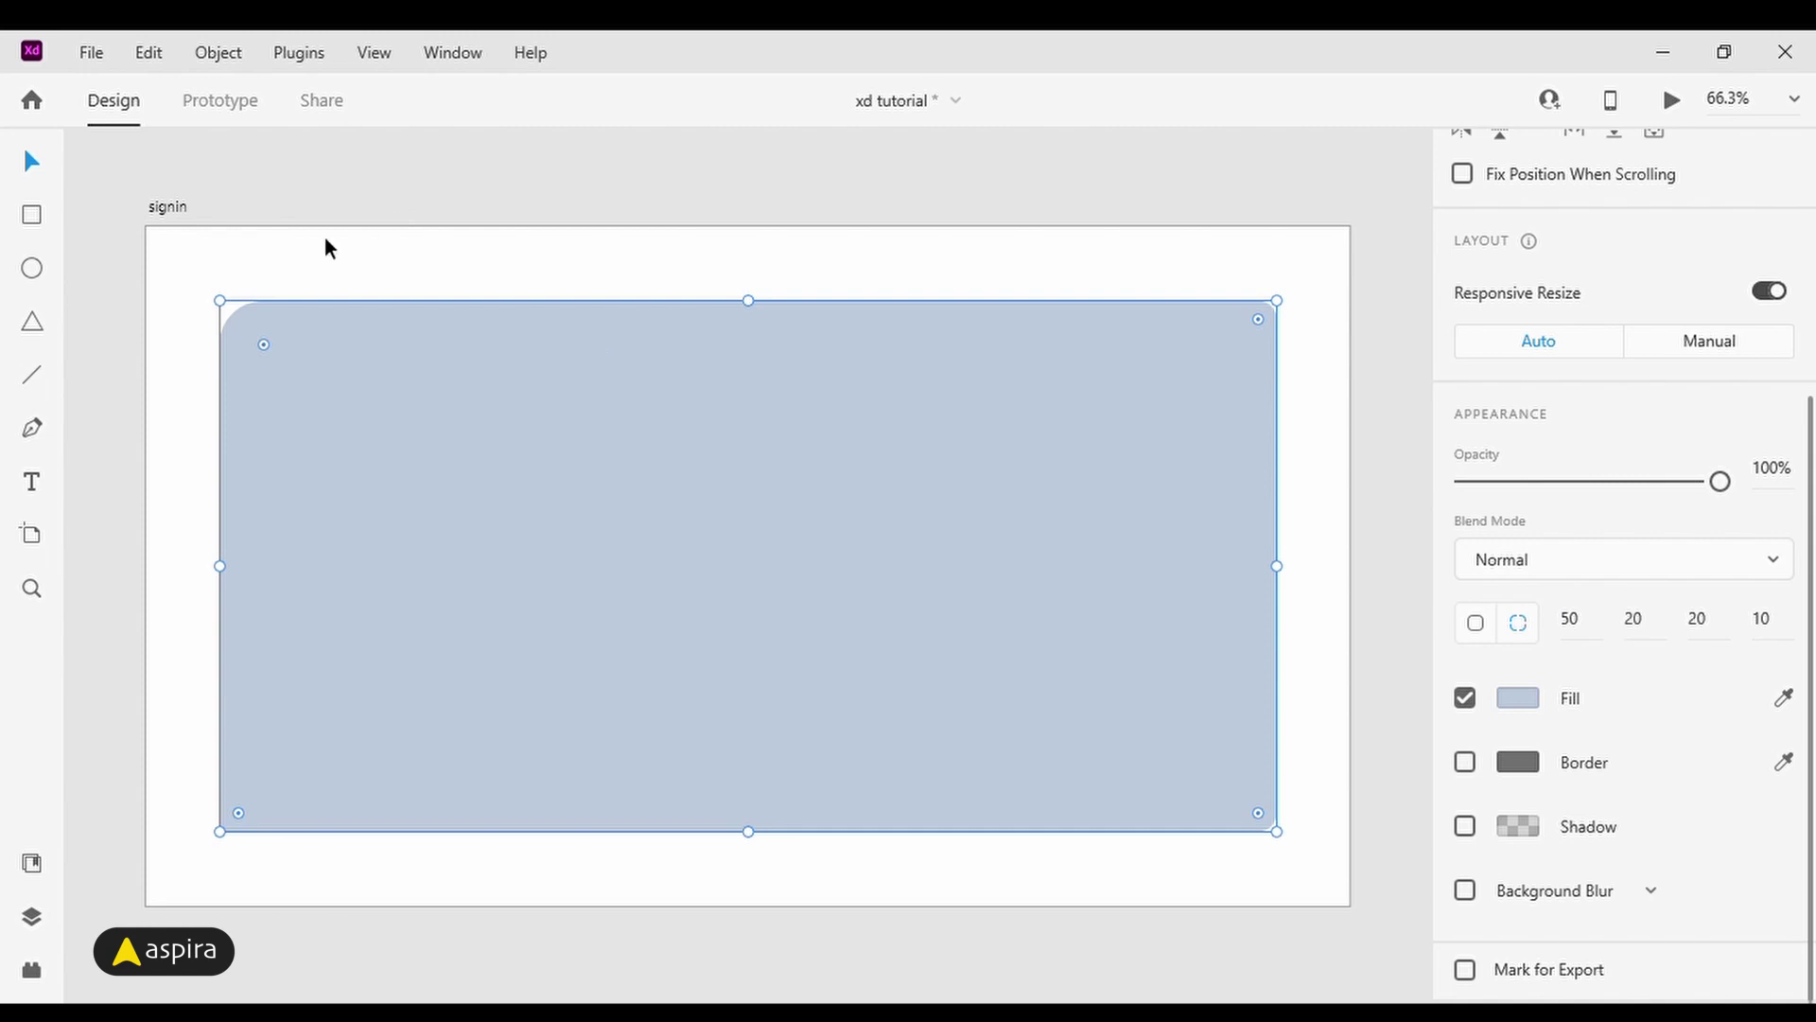
pyautogui.click(209, 268)
# Step: Draw a second rectangle, size it to 1366 wide by 768 high and centre it on the artboard in both directions
pyautogui.click(33, 219)
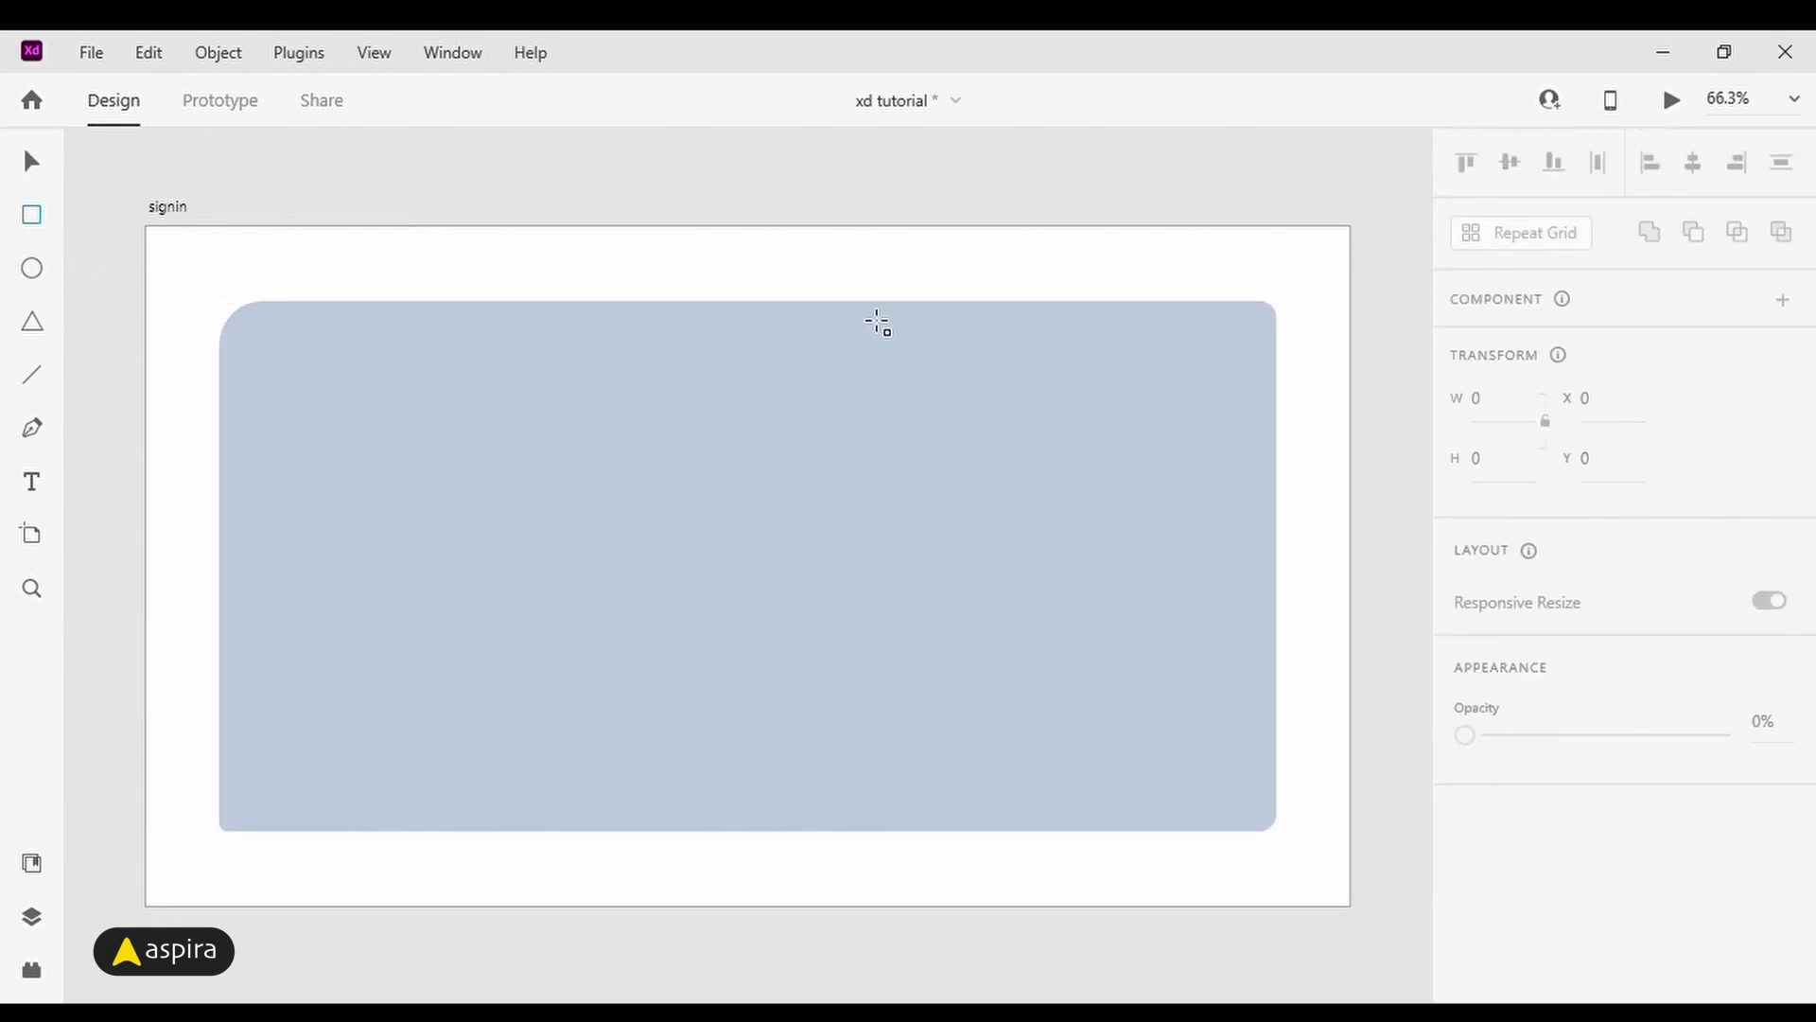
pyautogui.moveTo(849, 284)
pyautogui.mouseDown()
pyautogui.moveTo(1028, 675)
pyautogui.moveTo(1235, 874)
pyautogui.mouseUp()
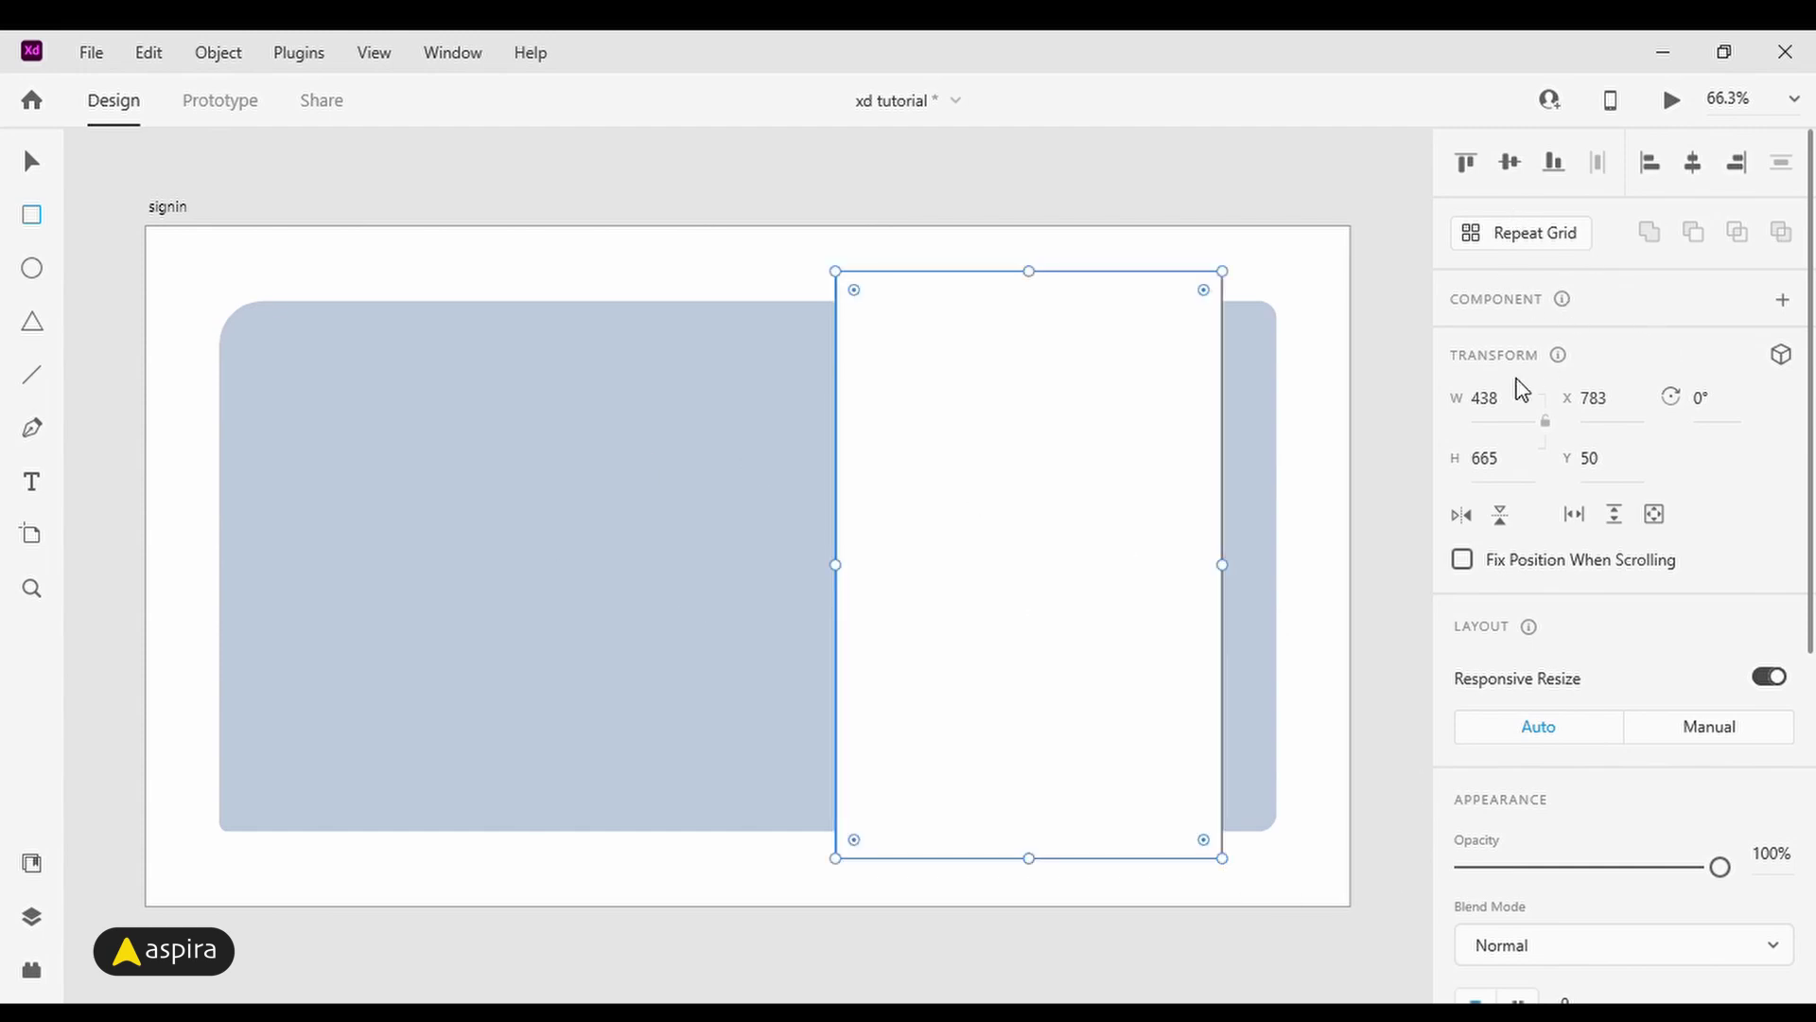
pyautogui.click(1513, 409)
pyautogui.write('1366')
pyautogui.press('Tab')
pyautogui.write('768')
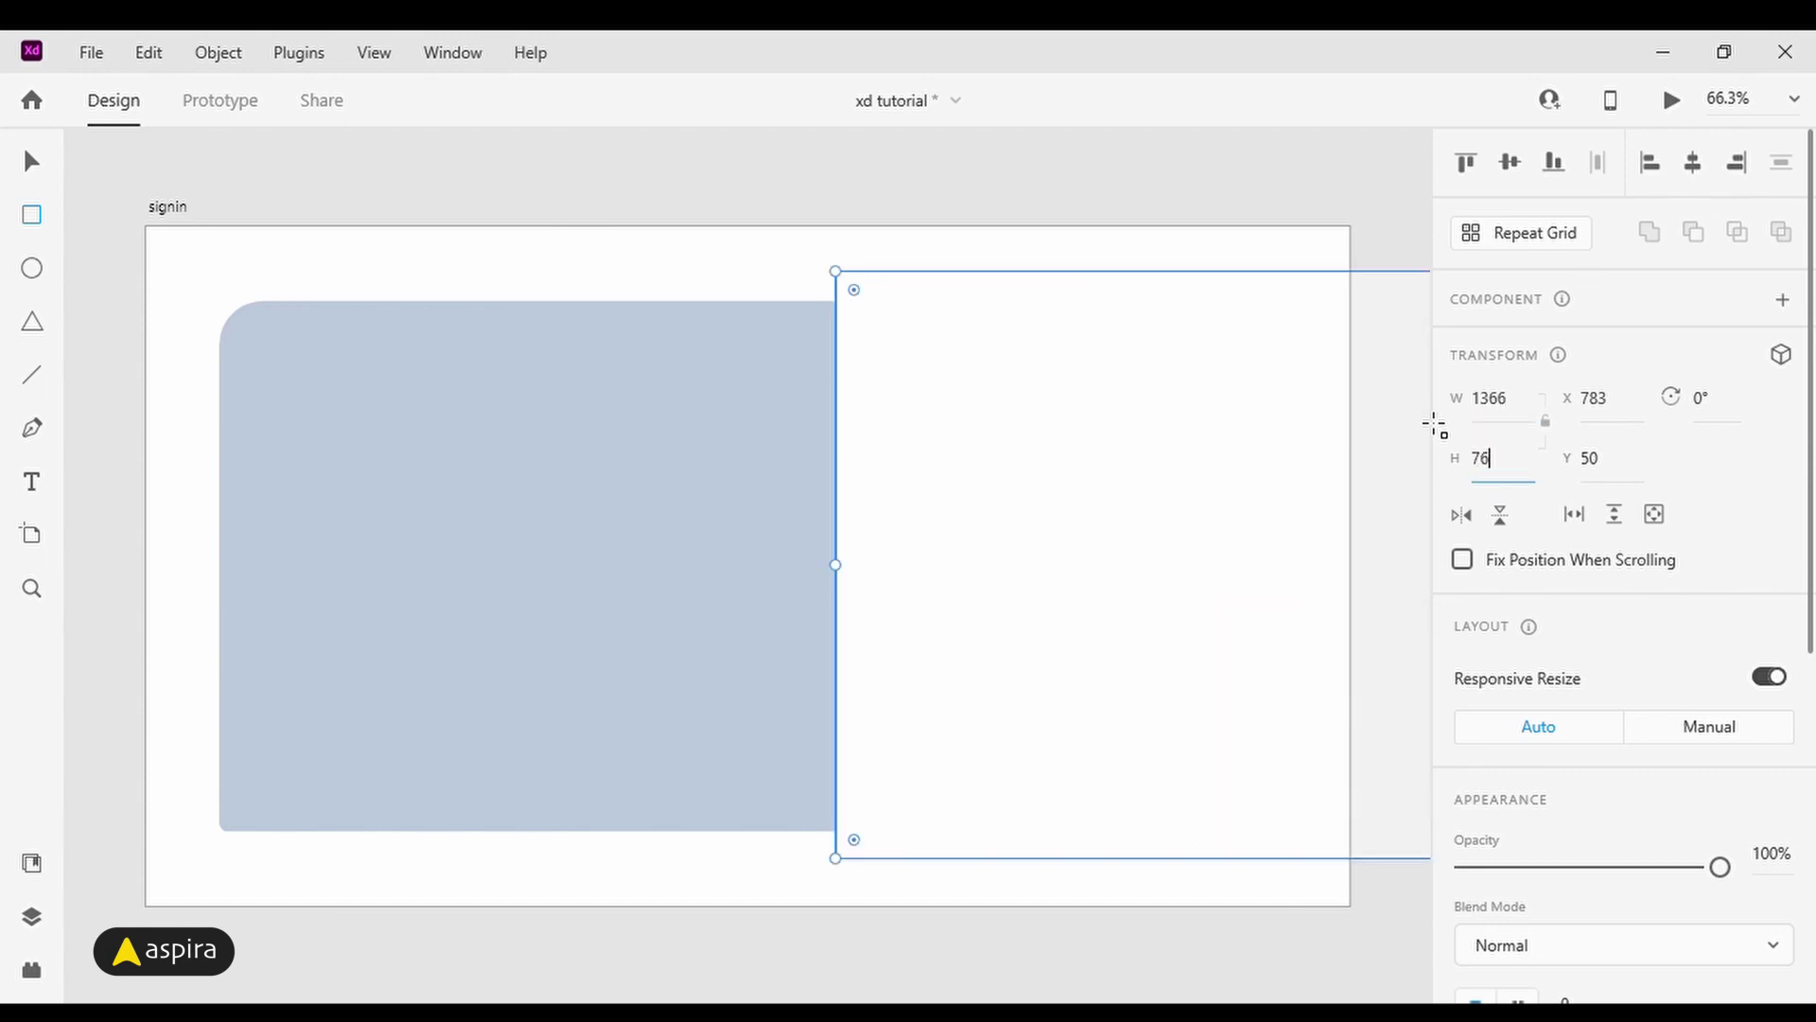
pyautogui.press('Return')
pyautogui.click(1510, 163)
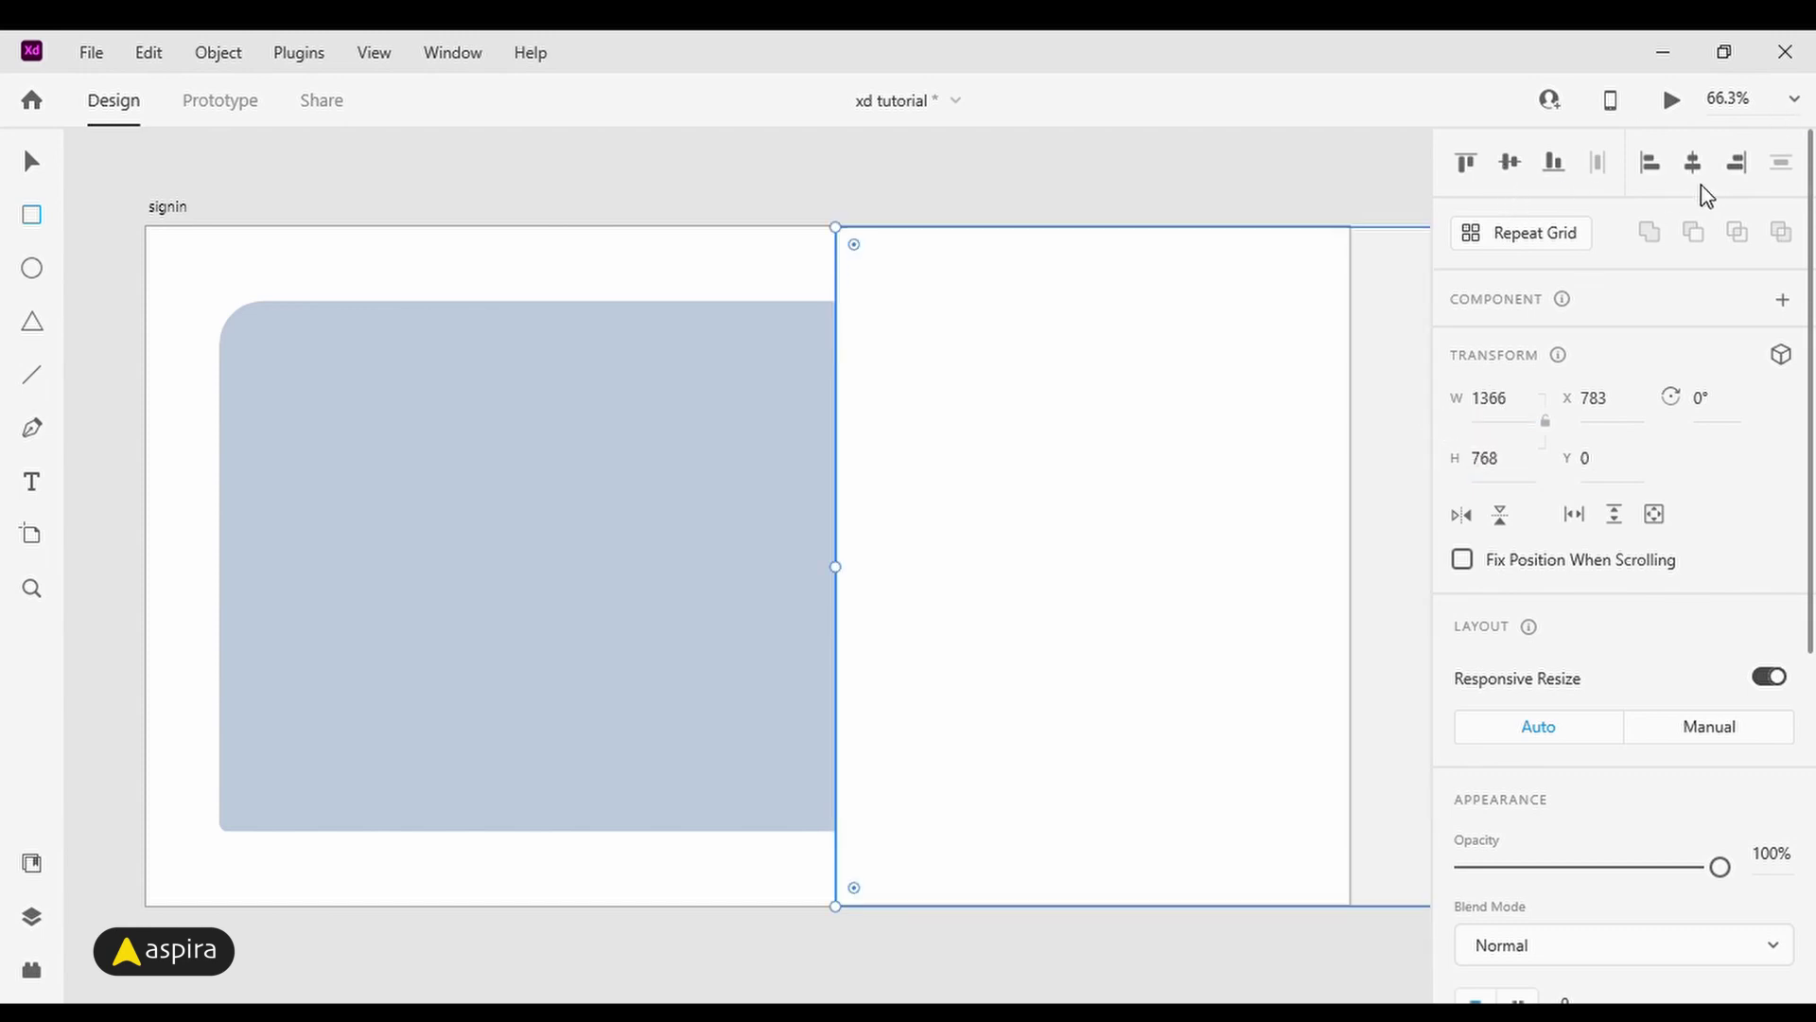
pyautogui.click(1693, 163)
# Step: Turn off the full-artboard rectangle's border and fill it with the saved light blue swatch #BCCADC
pyautogui.scroll(-6, 1614, 710)
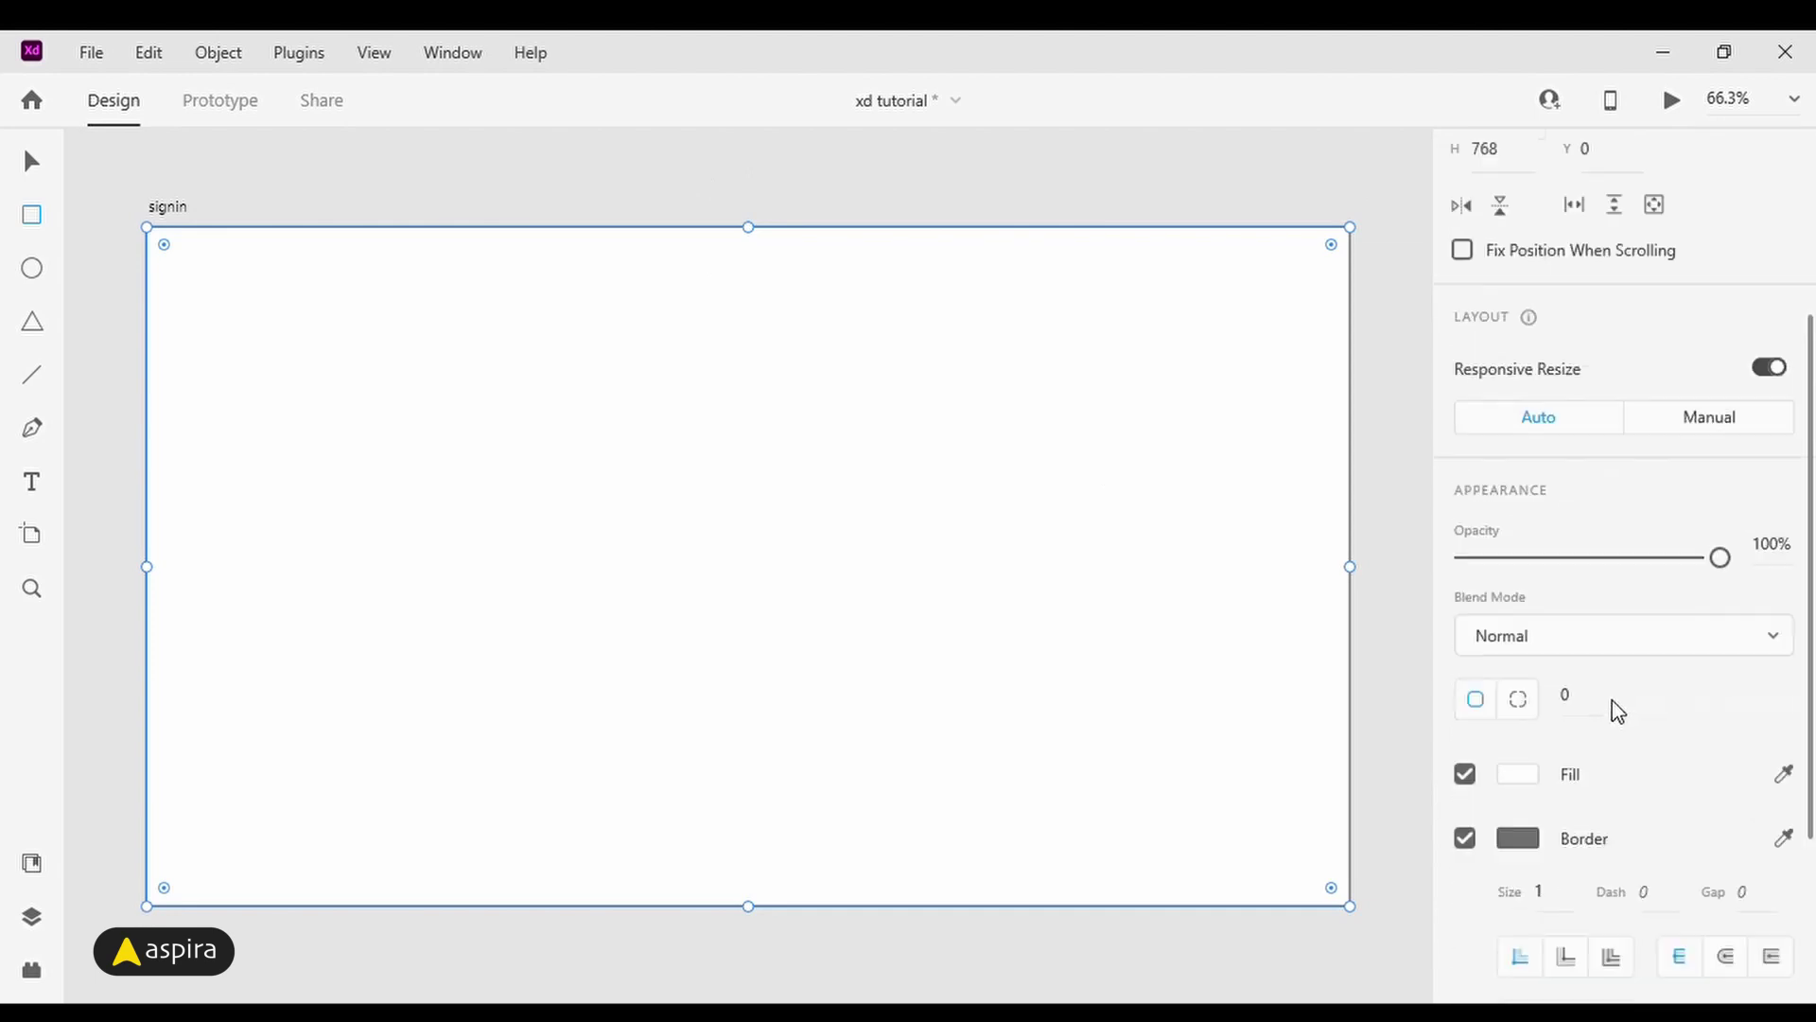
pyautogui.click(1466, 569)
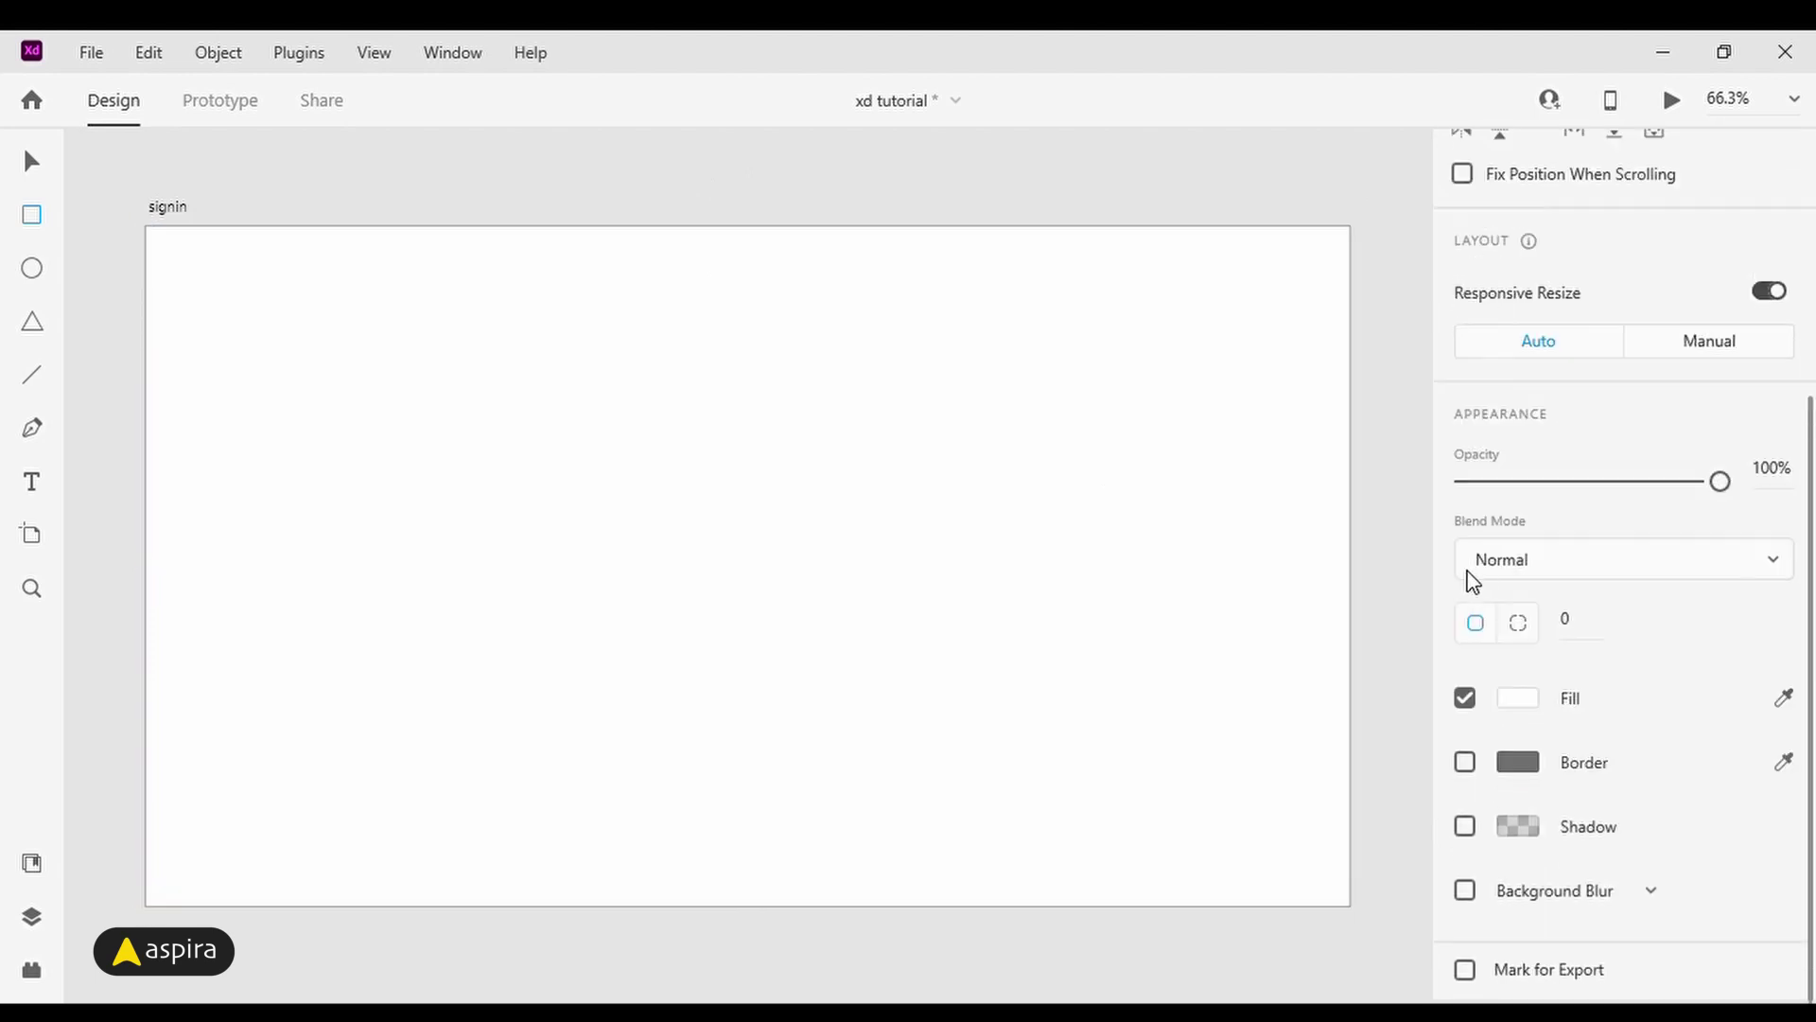
pyautogui.click(1530, 711)
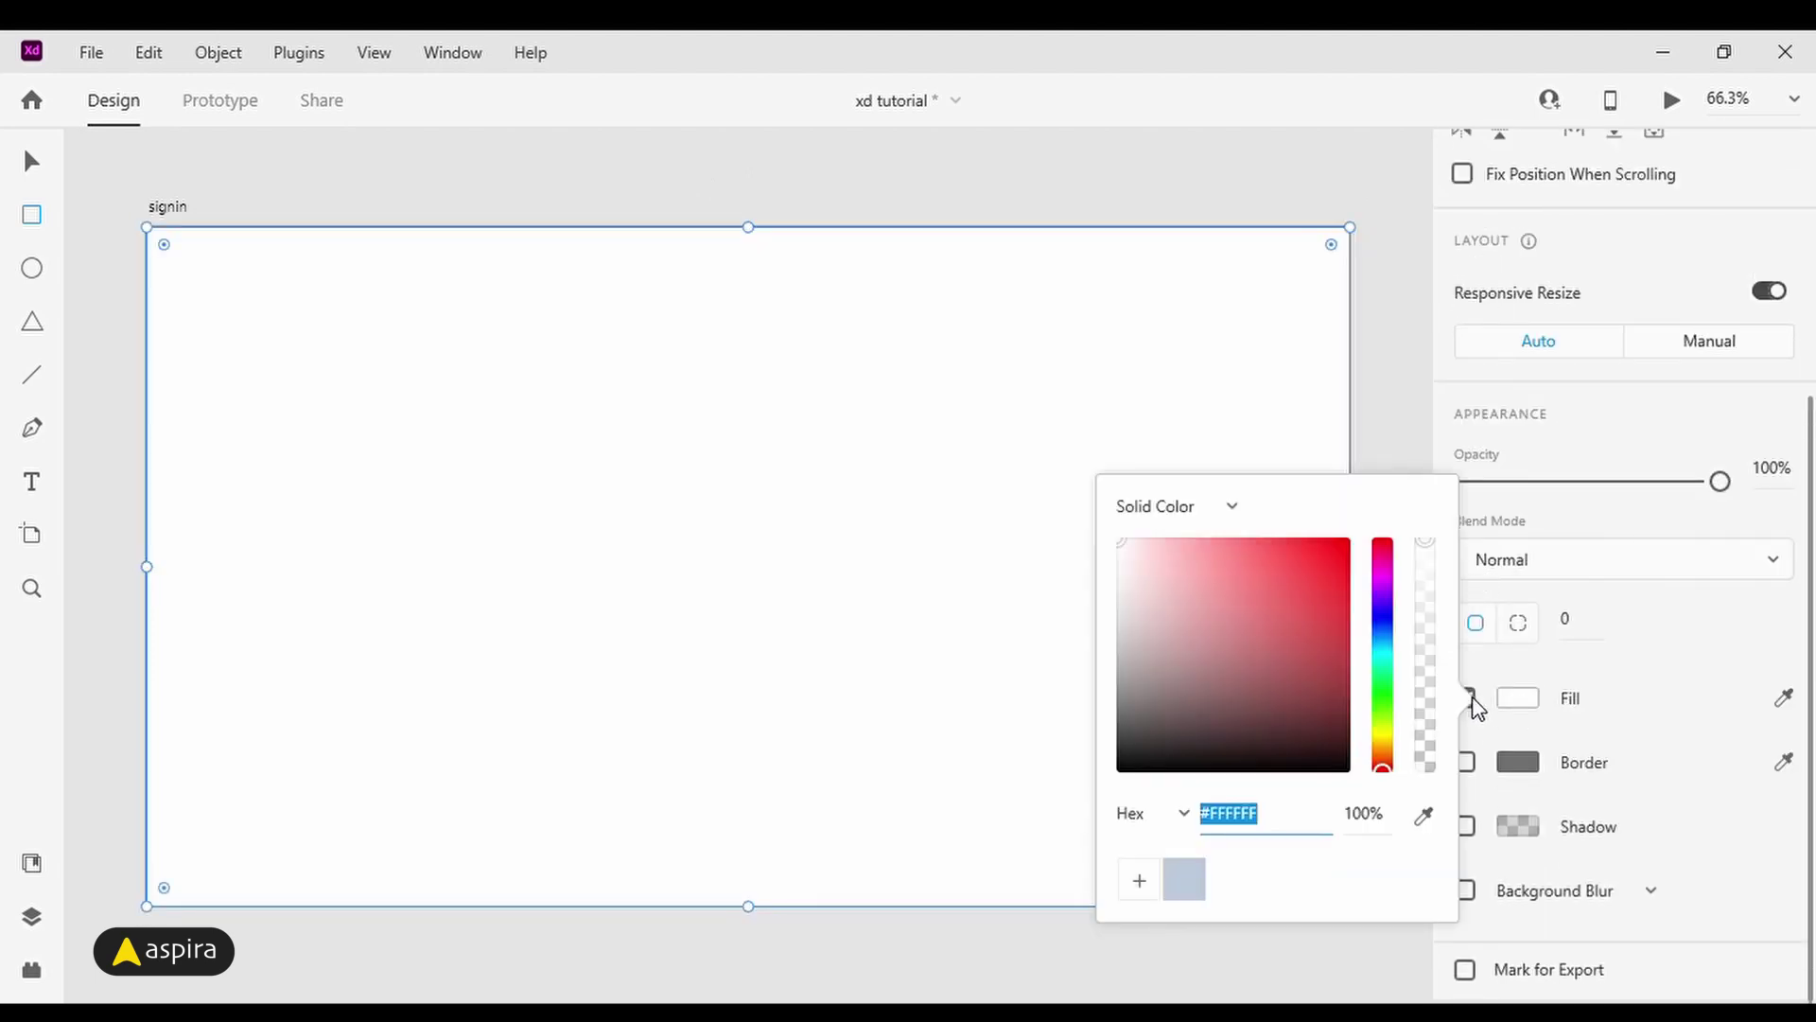
pyautogui.click(1184, 879)
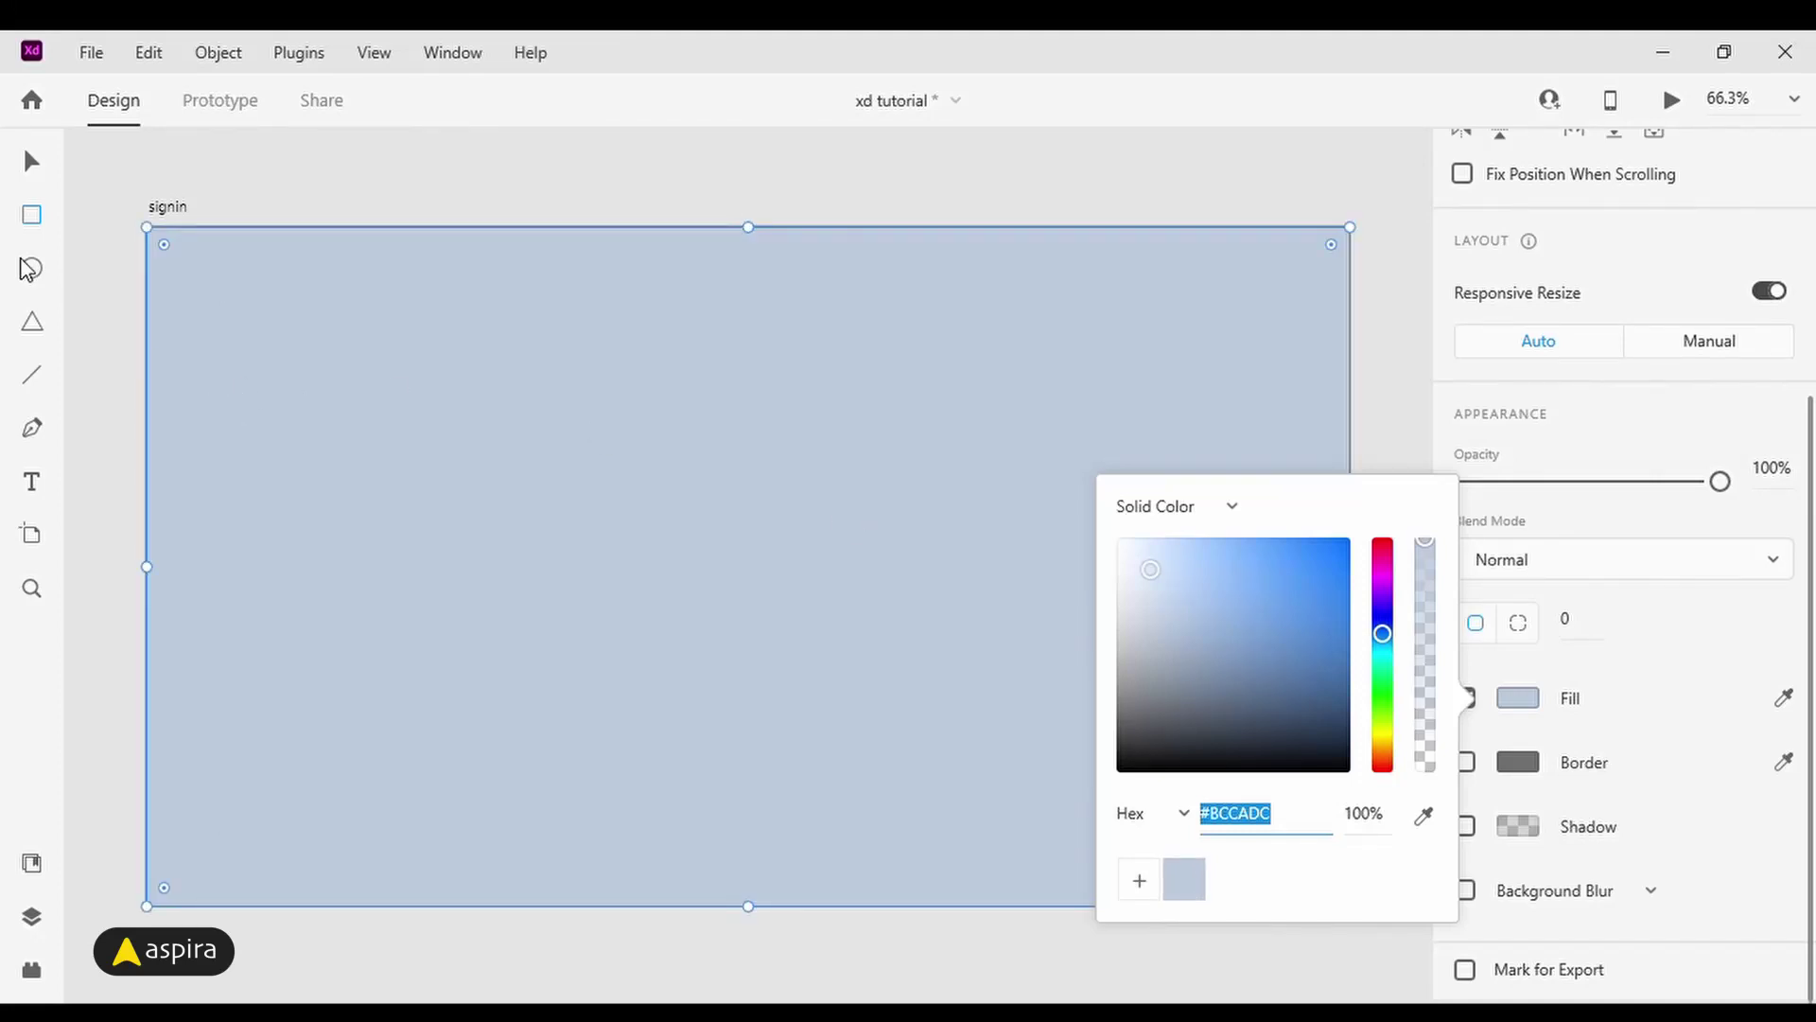
pyautogui.click(31, 161)
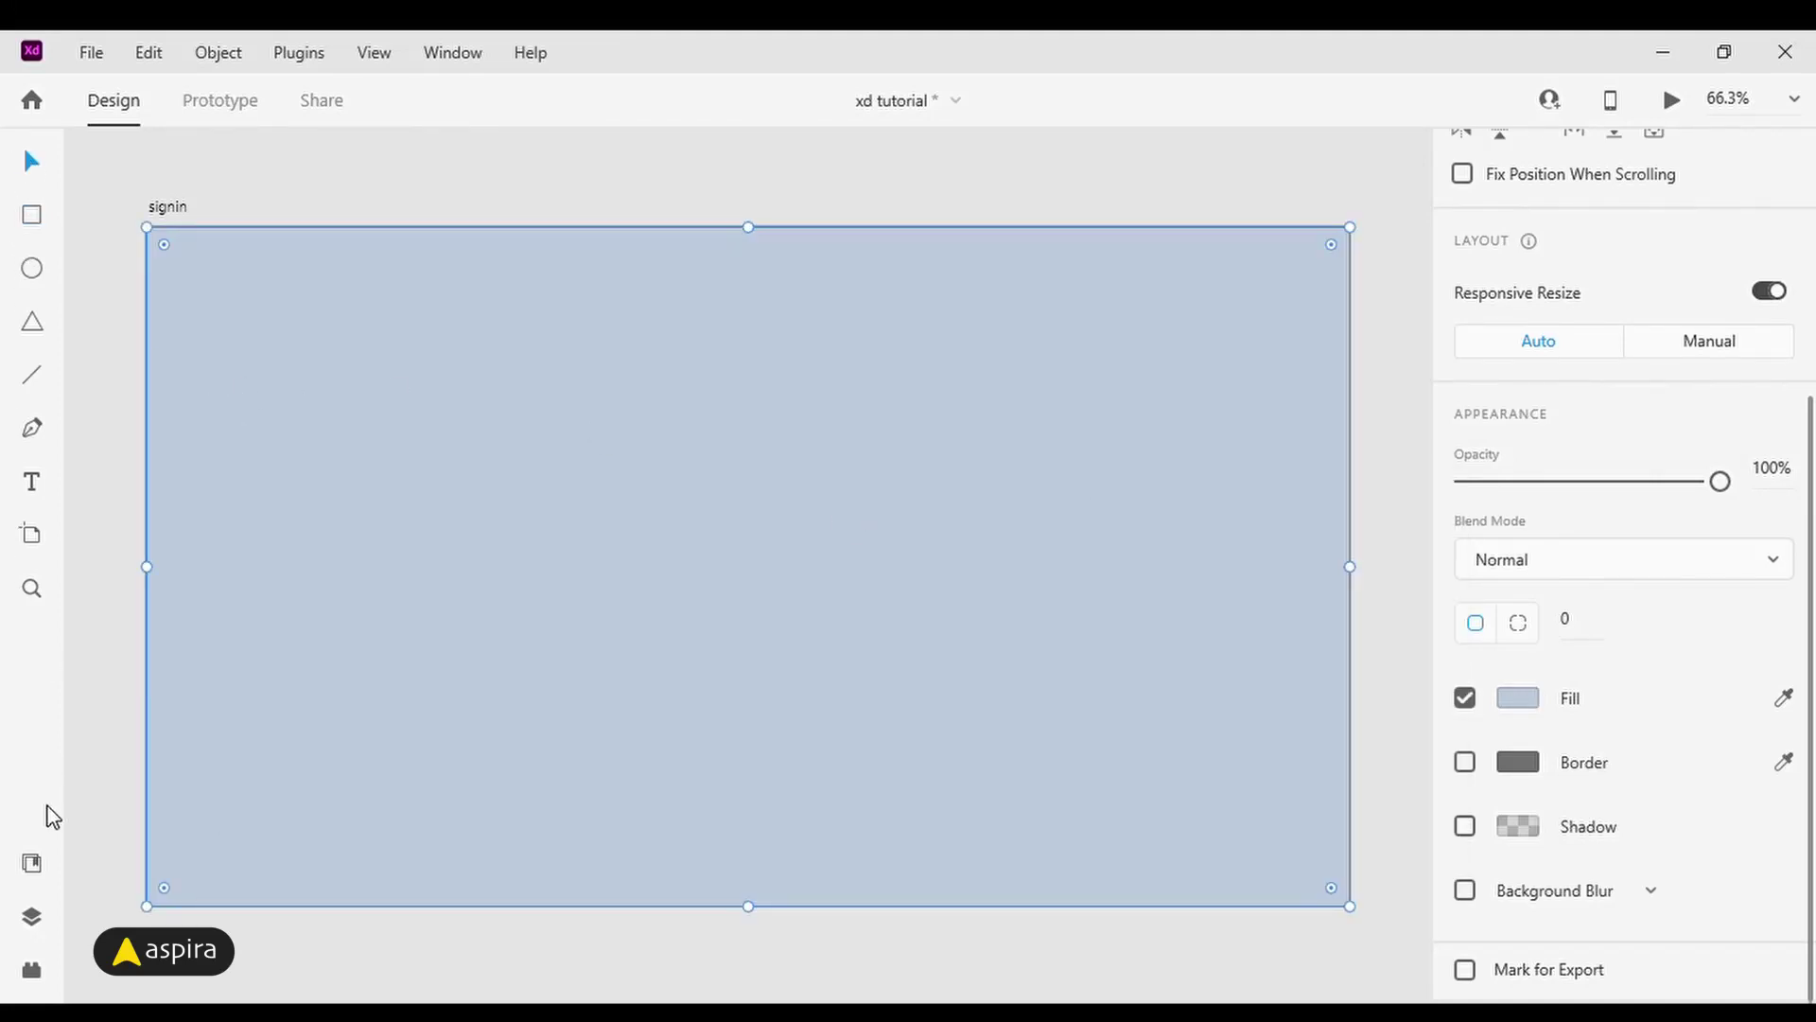
# Step: Show the artboard's layers and bring Rectangle 1 in front of Rectangle 2
pyautogui.click(31, 916)
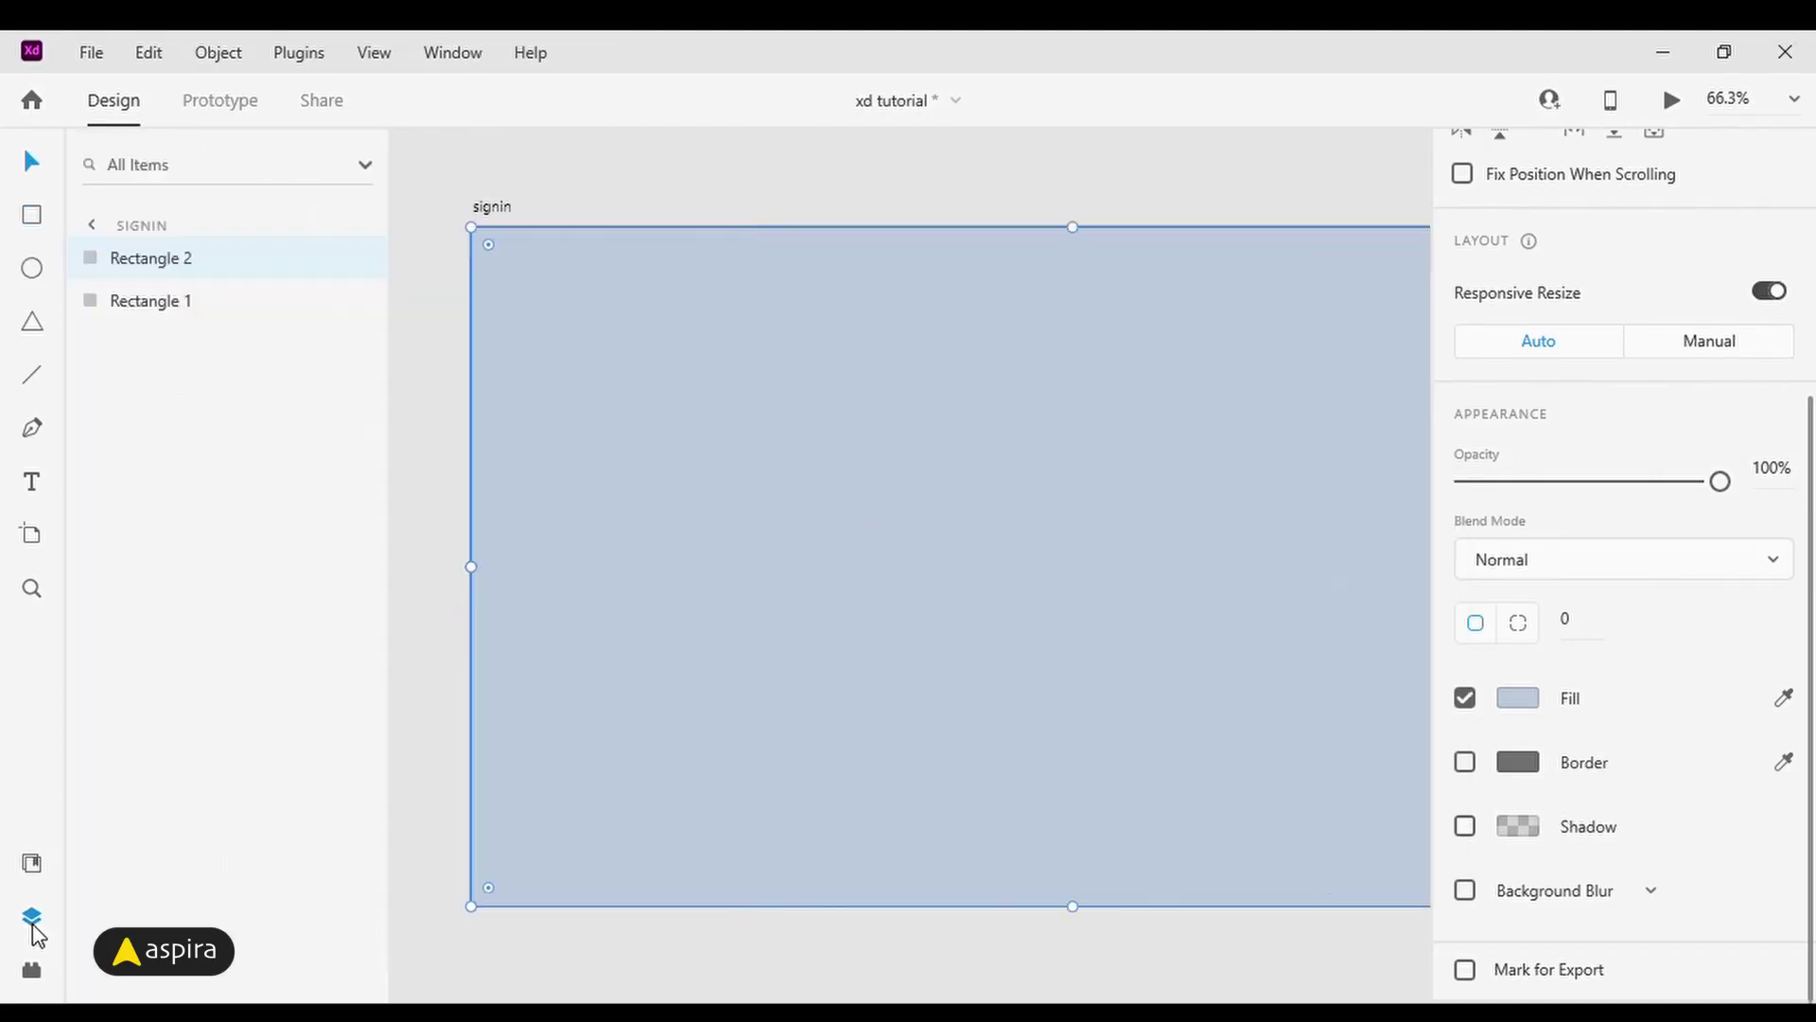
pyautogui.doubleClick(167, 268)
pyautogui.click(170, 312)
pyautogui.click(198, 267)
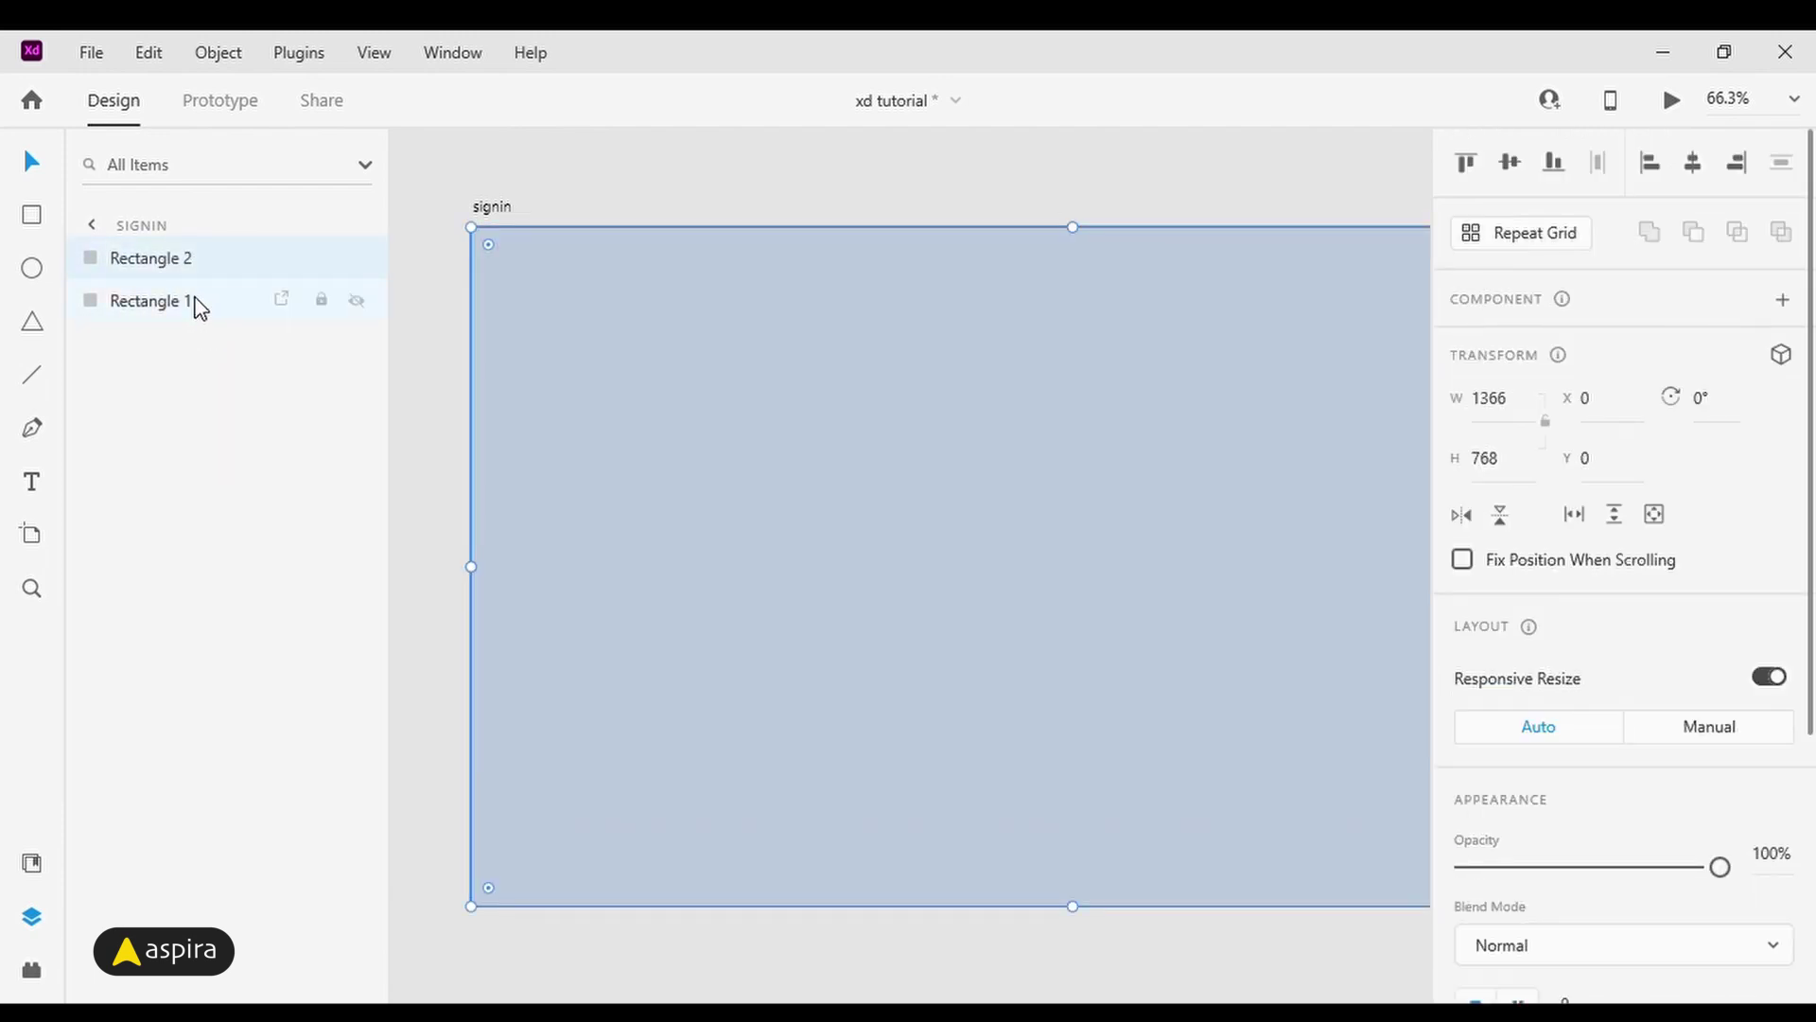
pyautogui.click(195, 300)
pyautogui.hotkey('ctrl', 'shift', ']')
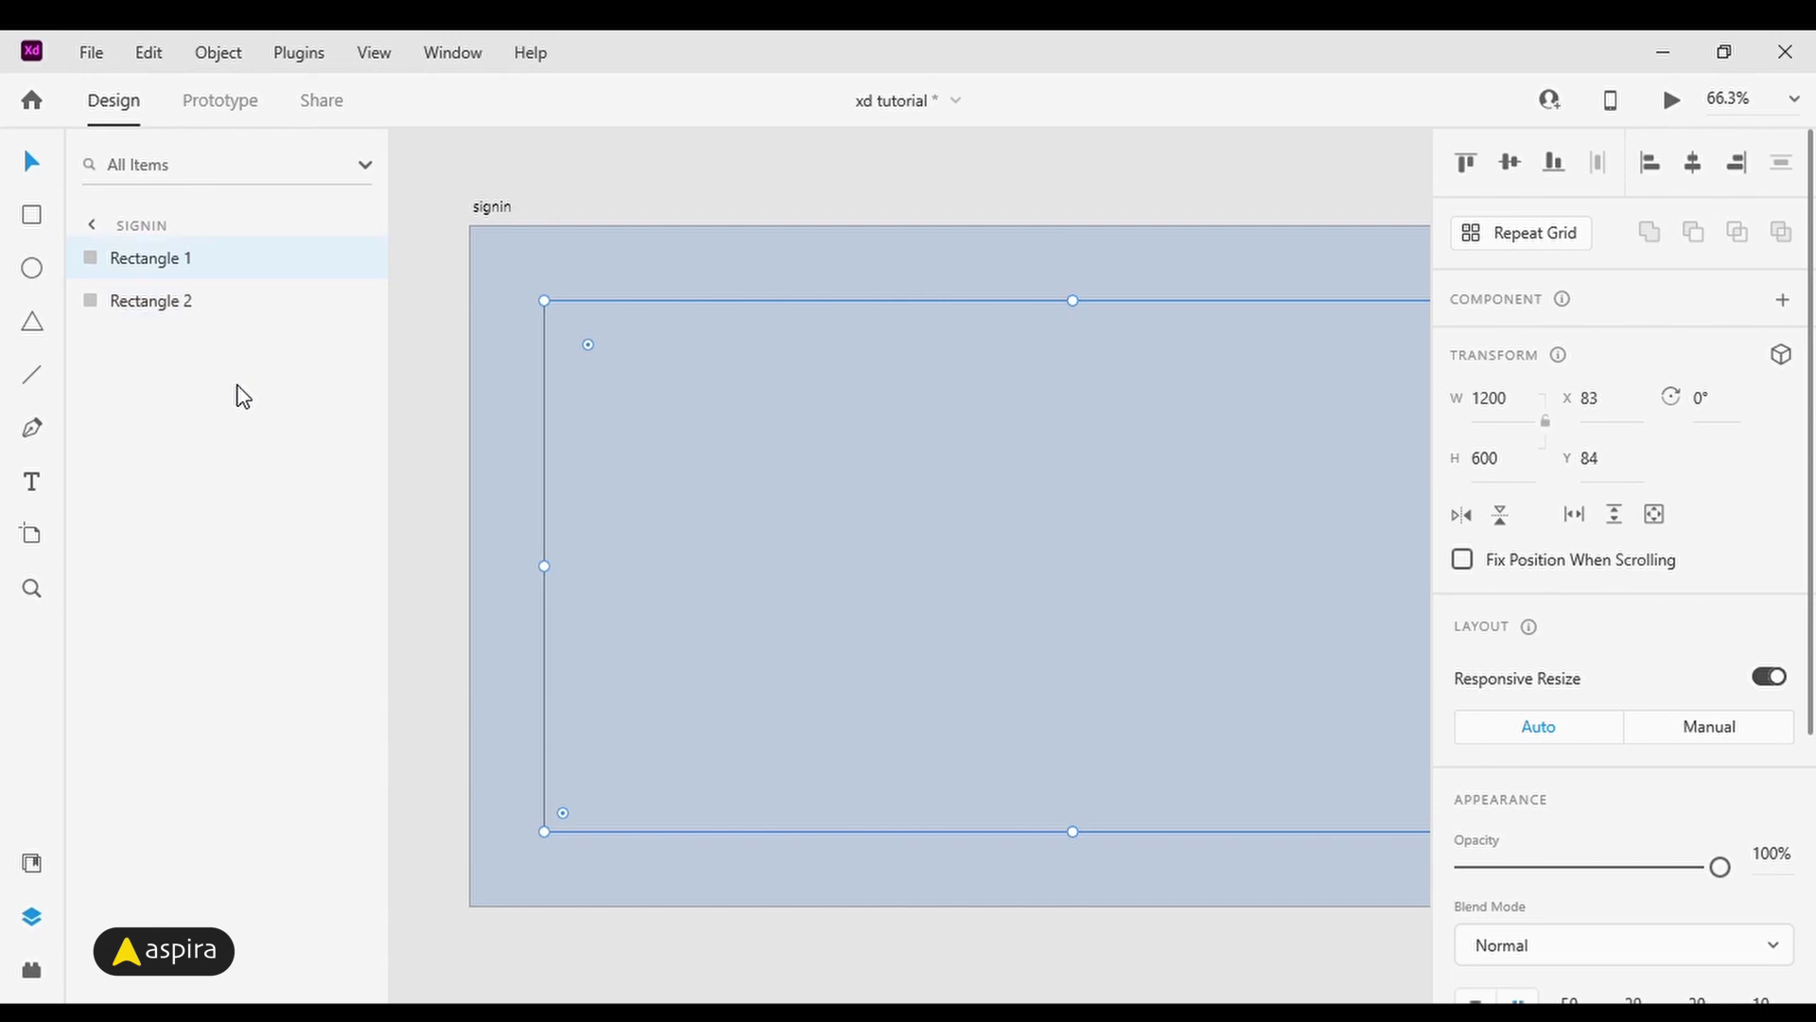
# Step: Compare the two rectangles' selections, and fill the front Rectangle 1 with white
pyautogui.click(174, 300)
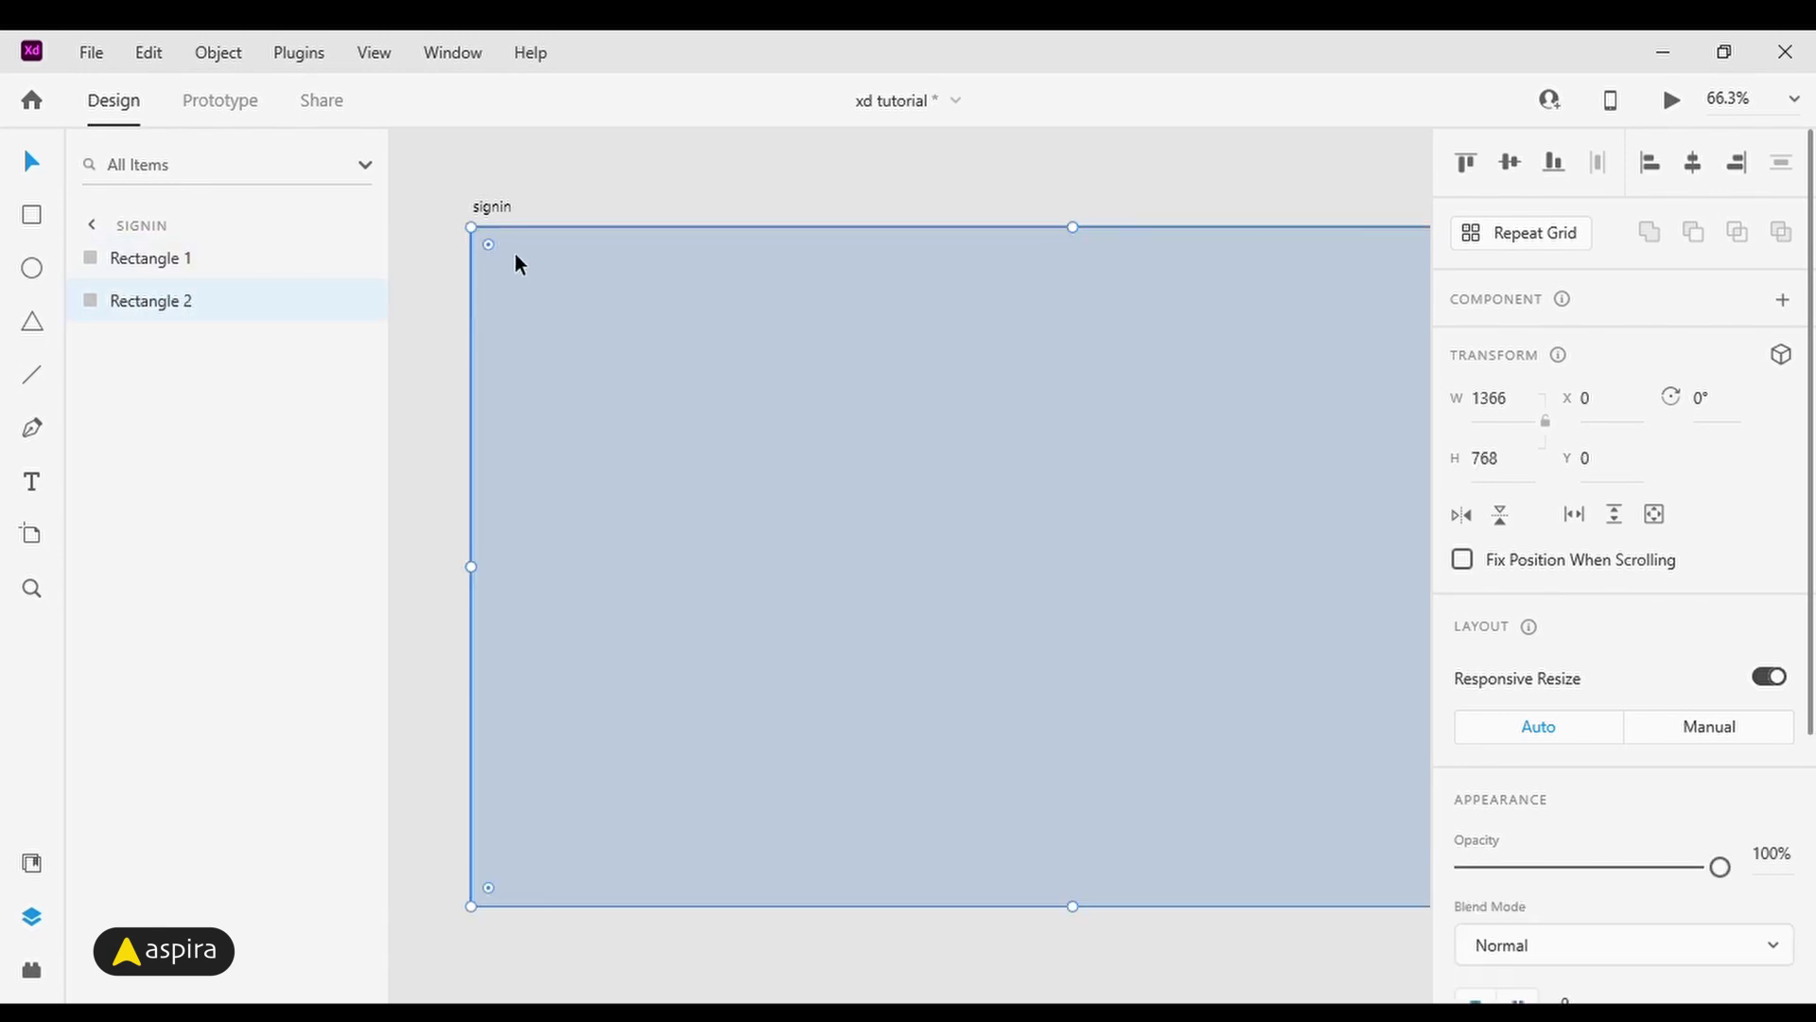
pyautogui.click(162, 258)
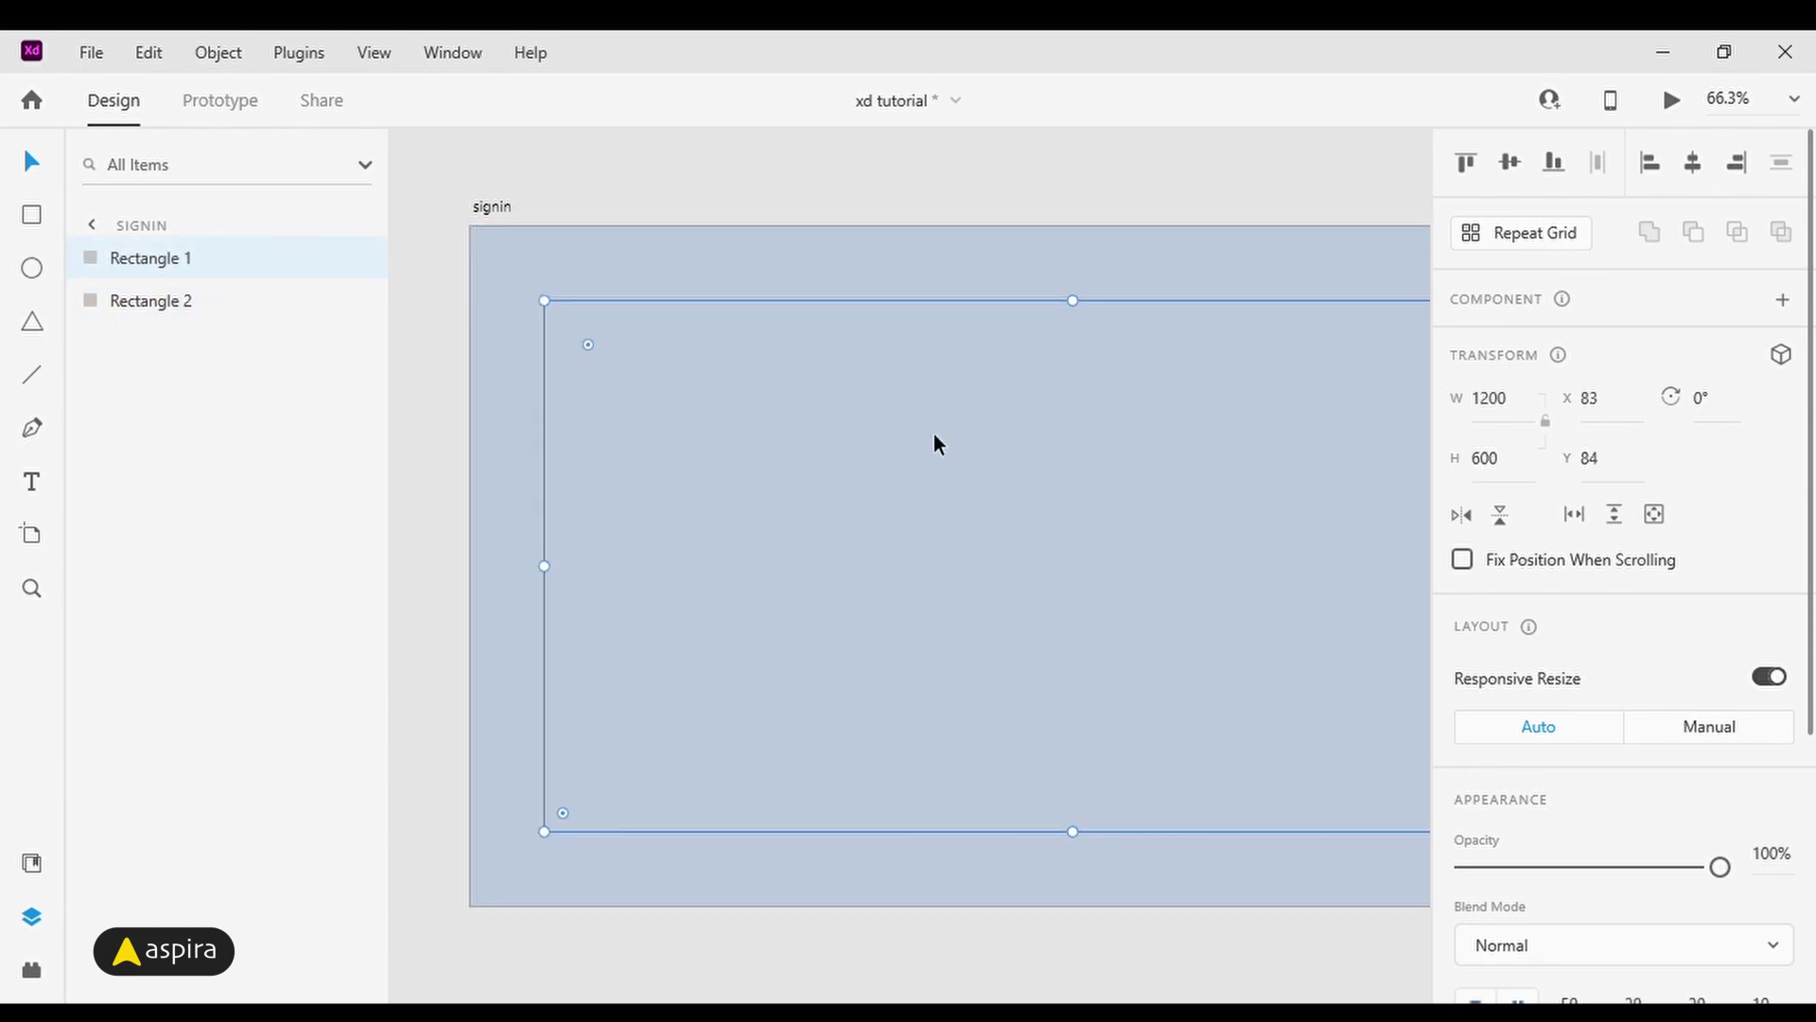
pyautogui.scroll(-4, 1666, 754)
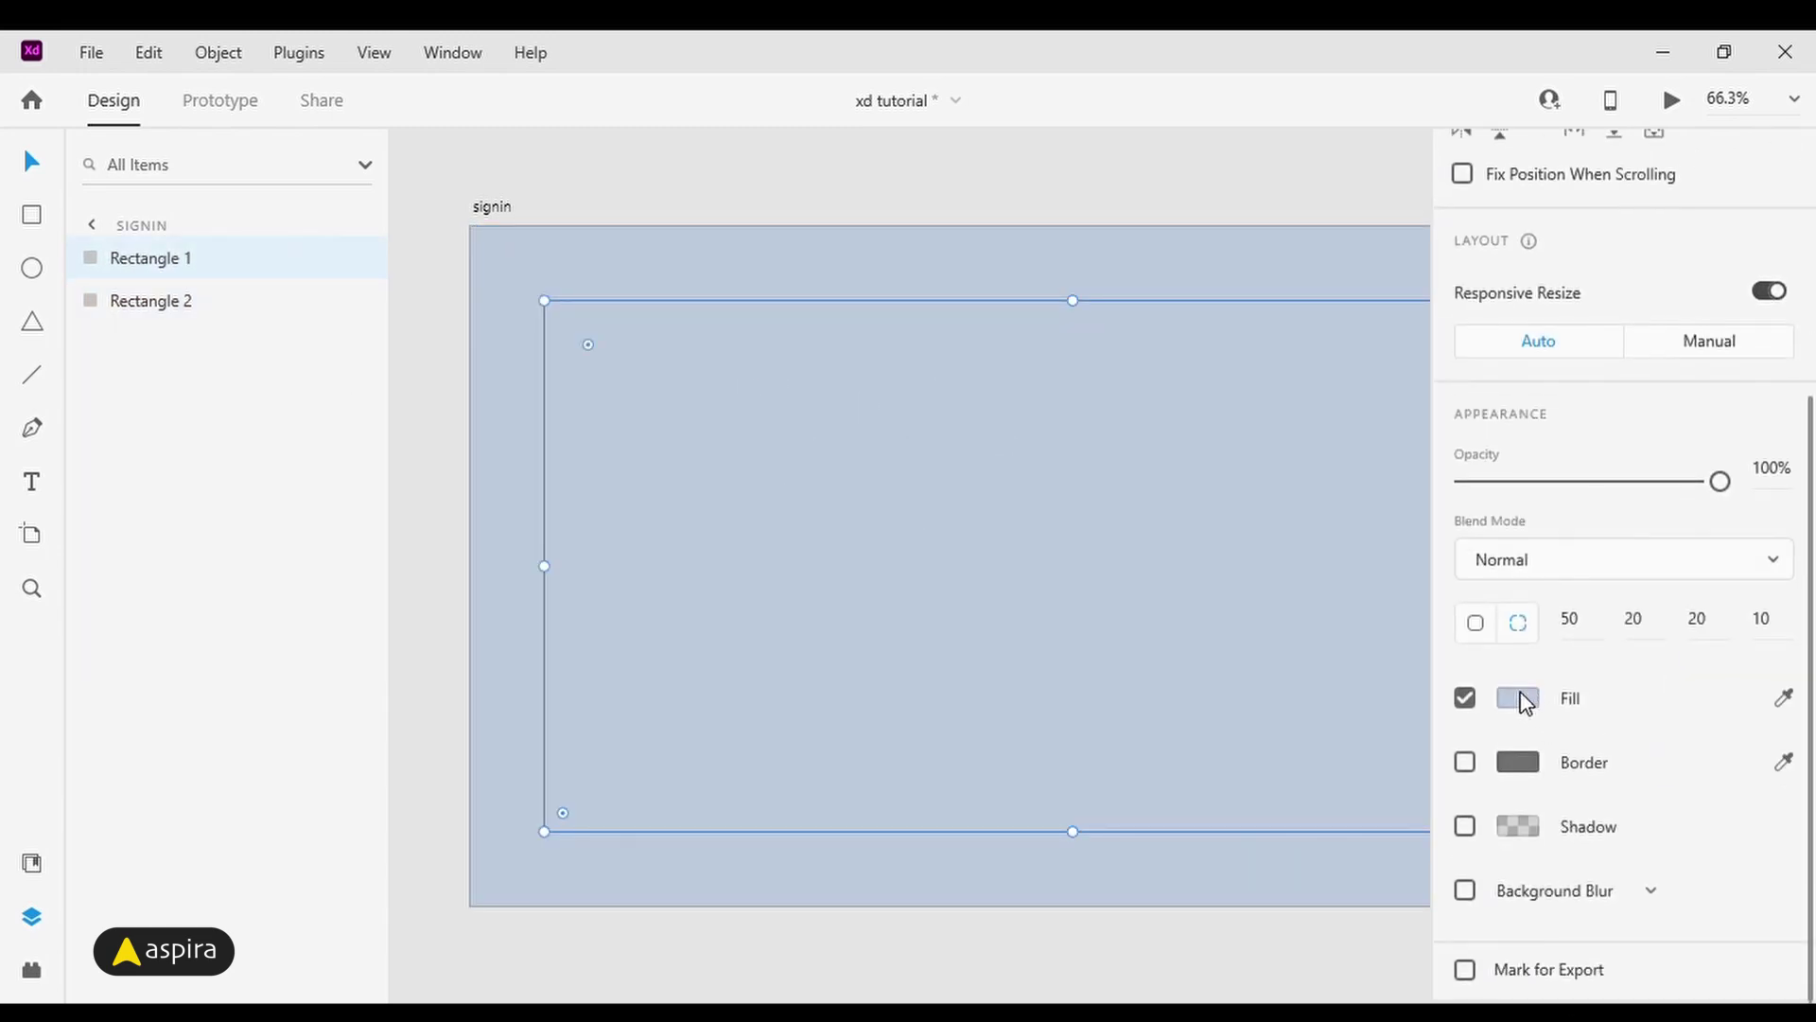
pyautogui.click(1519, 699)
pyautogui.moveTo(1173, 568); pyautogui.dragTo(908, 514)
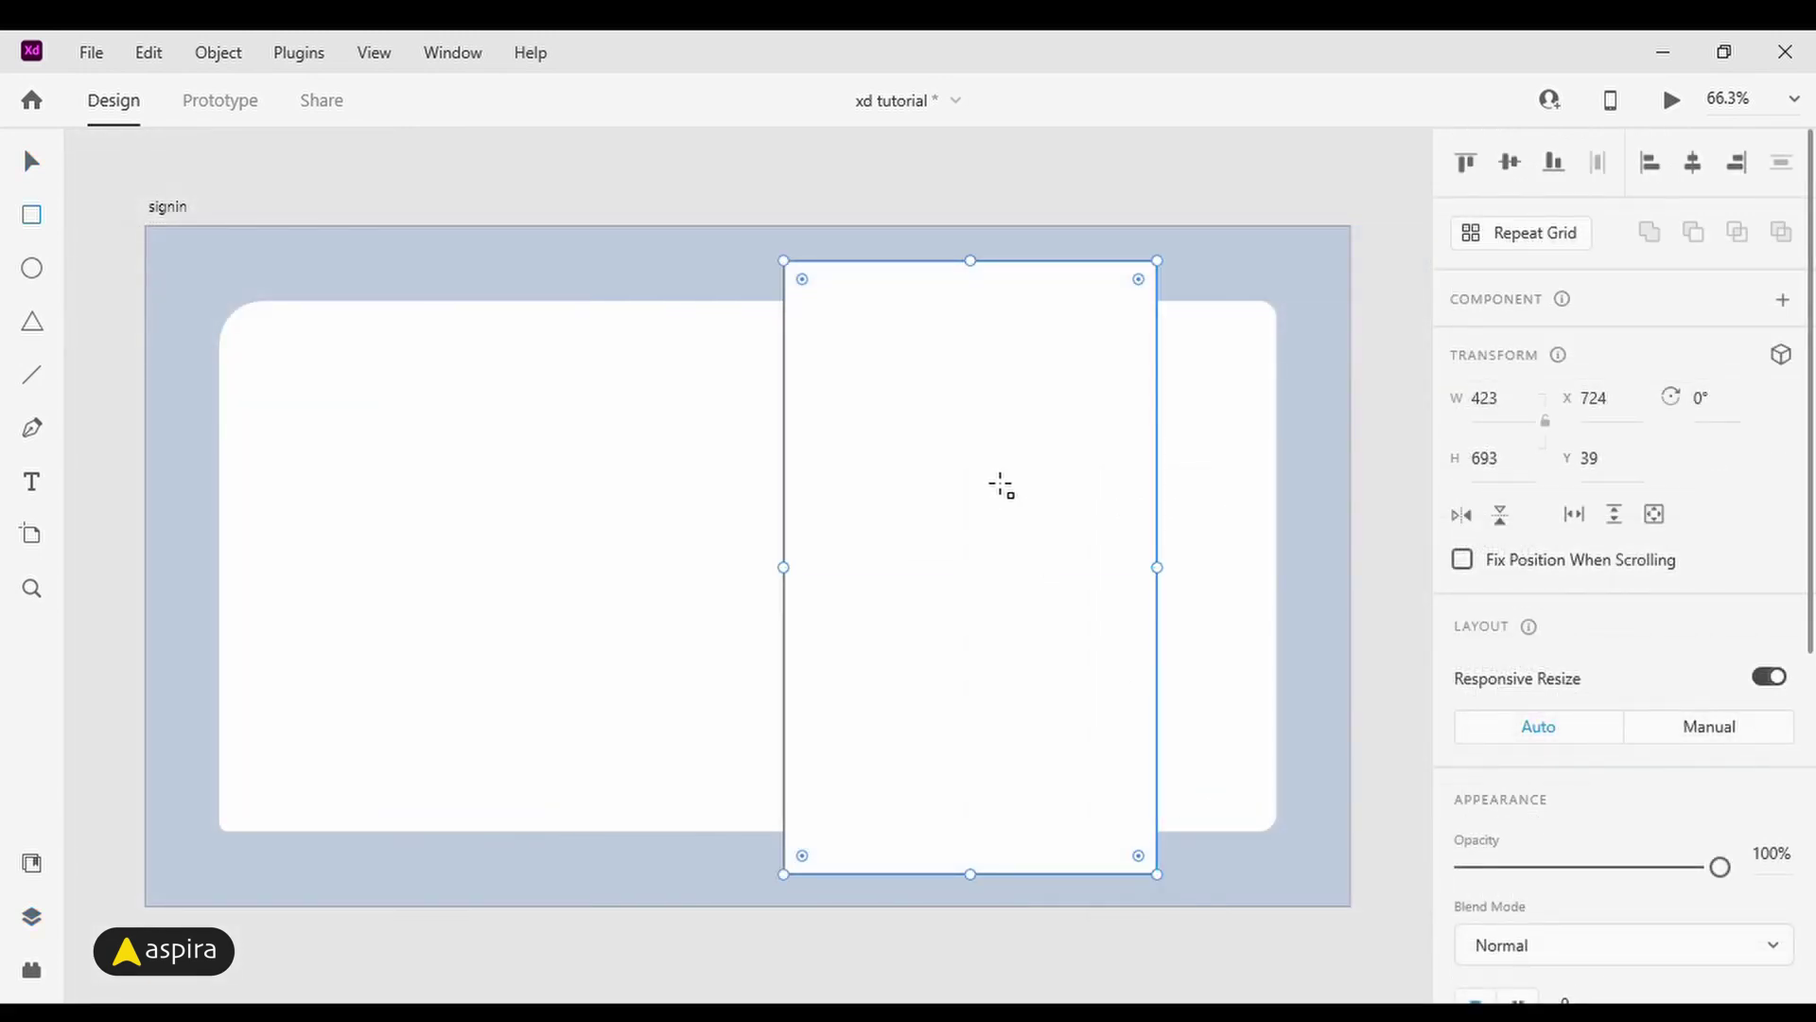
# Step: Nudge the tall new rectangle up to Y 38 and turn off its border
pyautogui.press('v')
pyautogui.press('Up')
pyautogui.scroll(-6, 1597, 559)
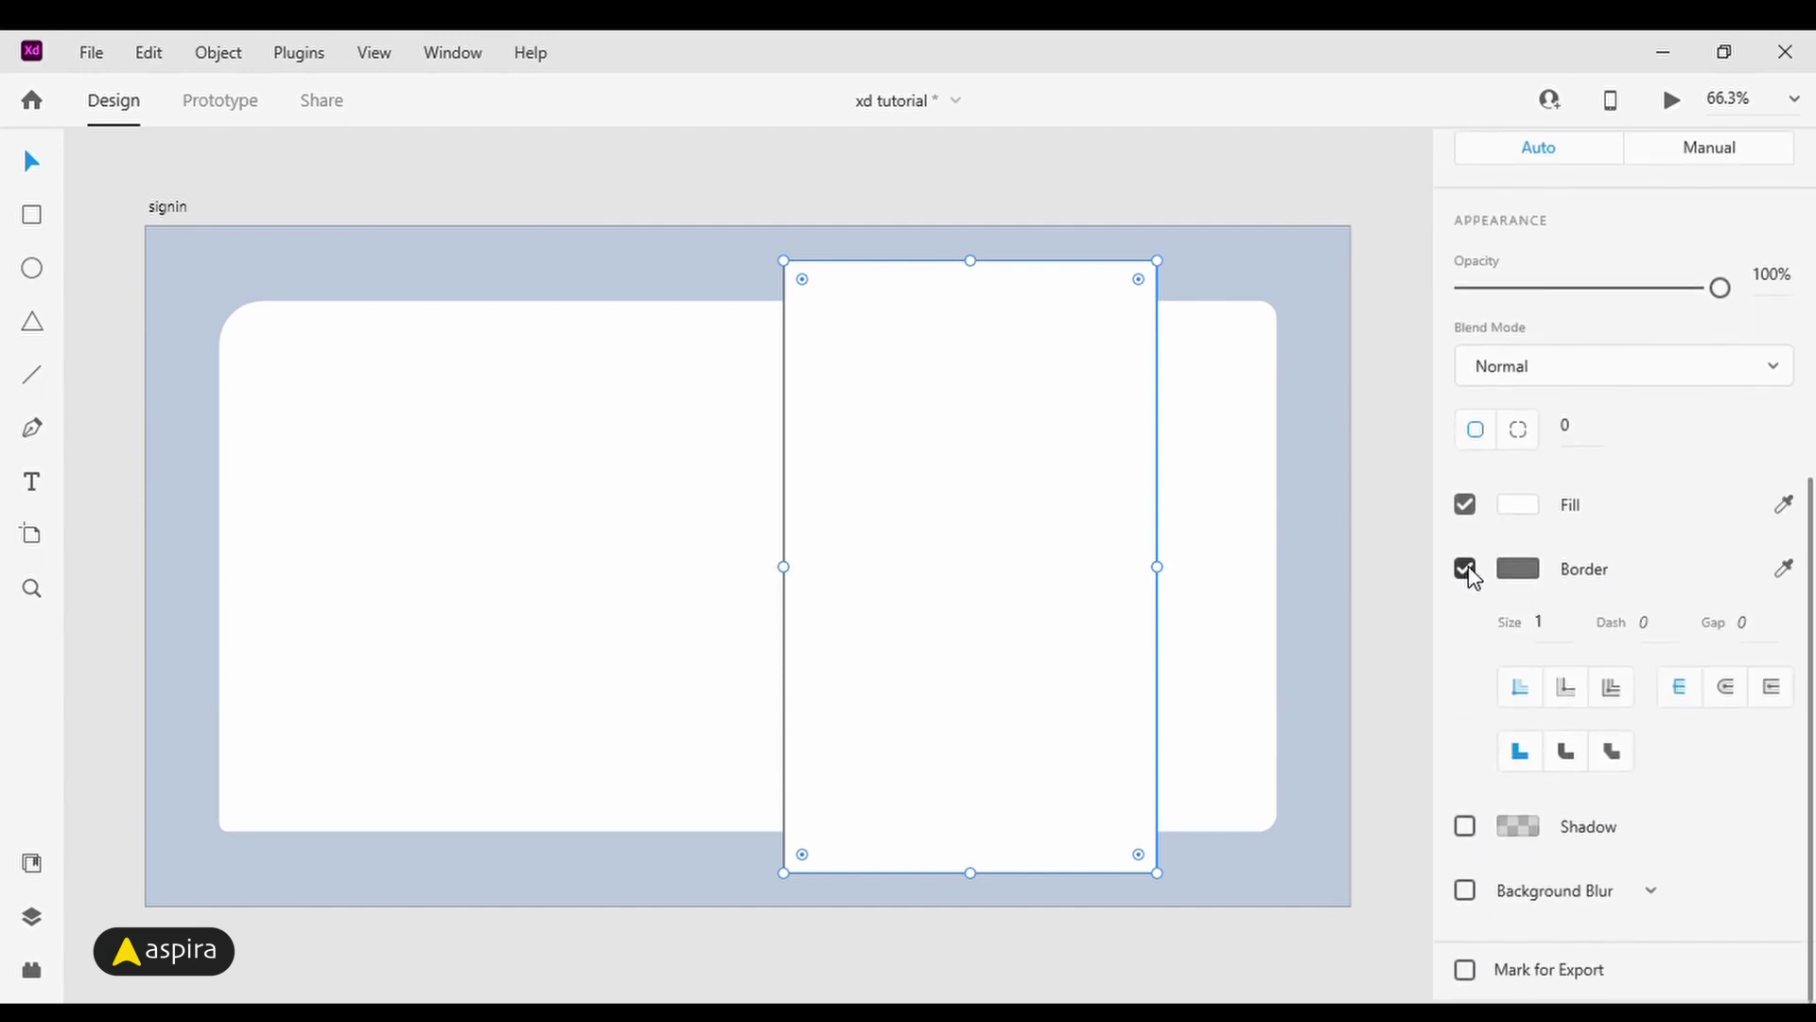
pyautogui.click(1467, 570)
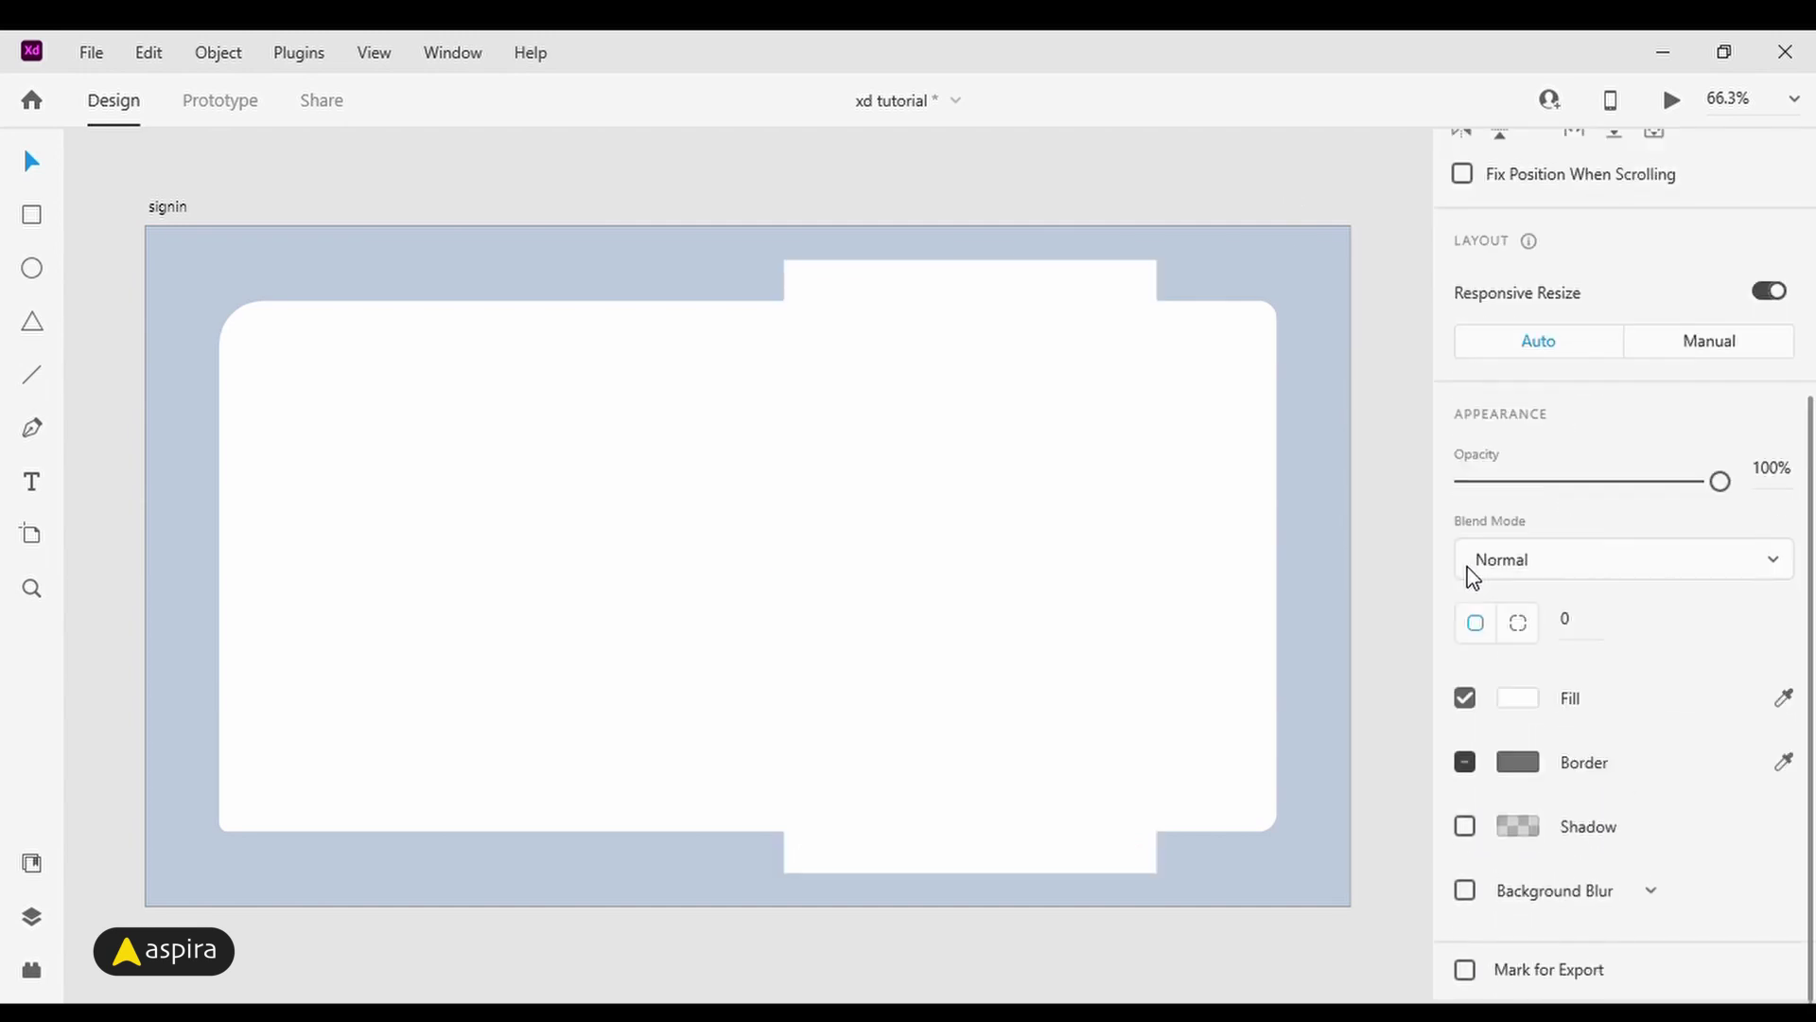
# Step: Fill the tall rectangle with the solid bright blue #0070FF
pyautogui.click(1520, 700)
pyautogui.moveTo(1324, 568); pyautogui.dragTo(1370, 546)
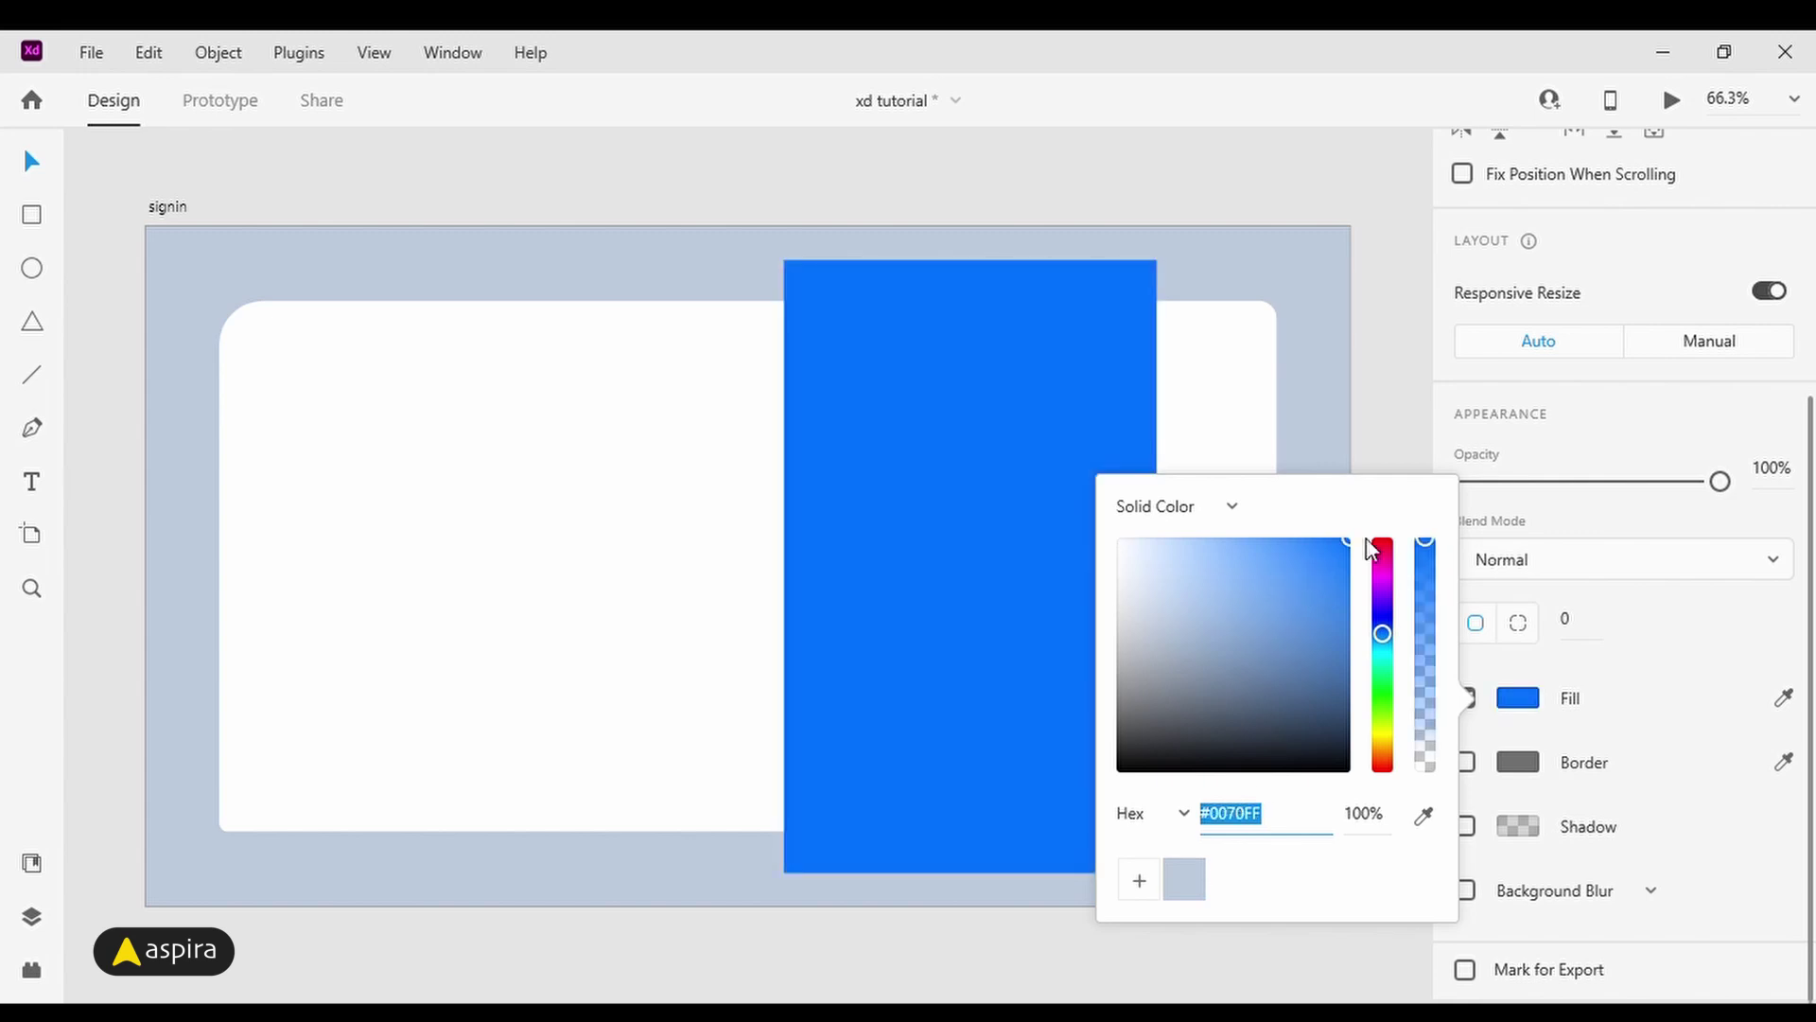
pyautogui.click(1192, 195)
# Step: Shift the blue rectangle 30 px to the right, to X 754
pyautogui.click(991, 383)
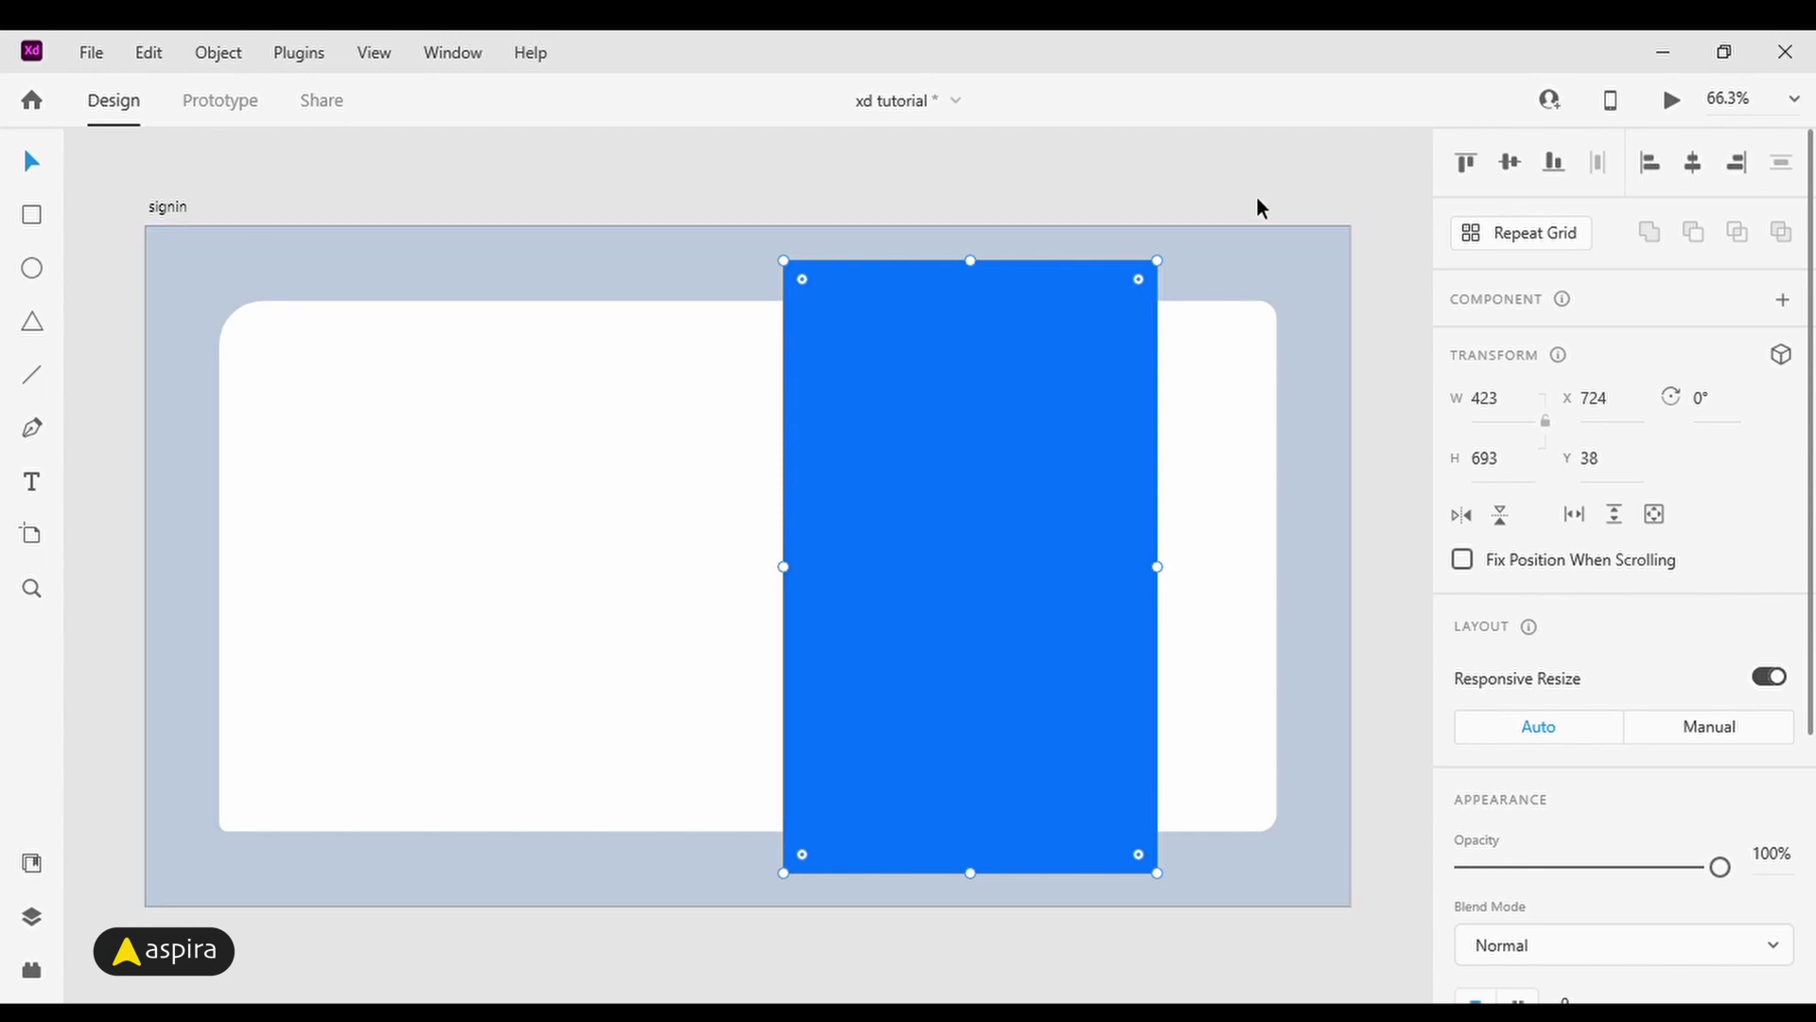
pyautogui.hotkey('shift', 'Right')
pyautogui.hotkey('shift', 'Right')
pyautogui.hotkey('shift', 'Right')
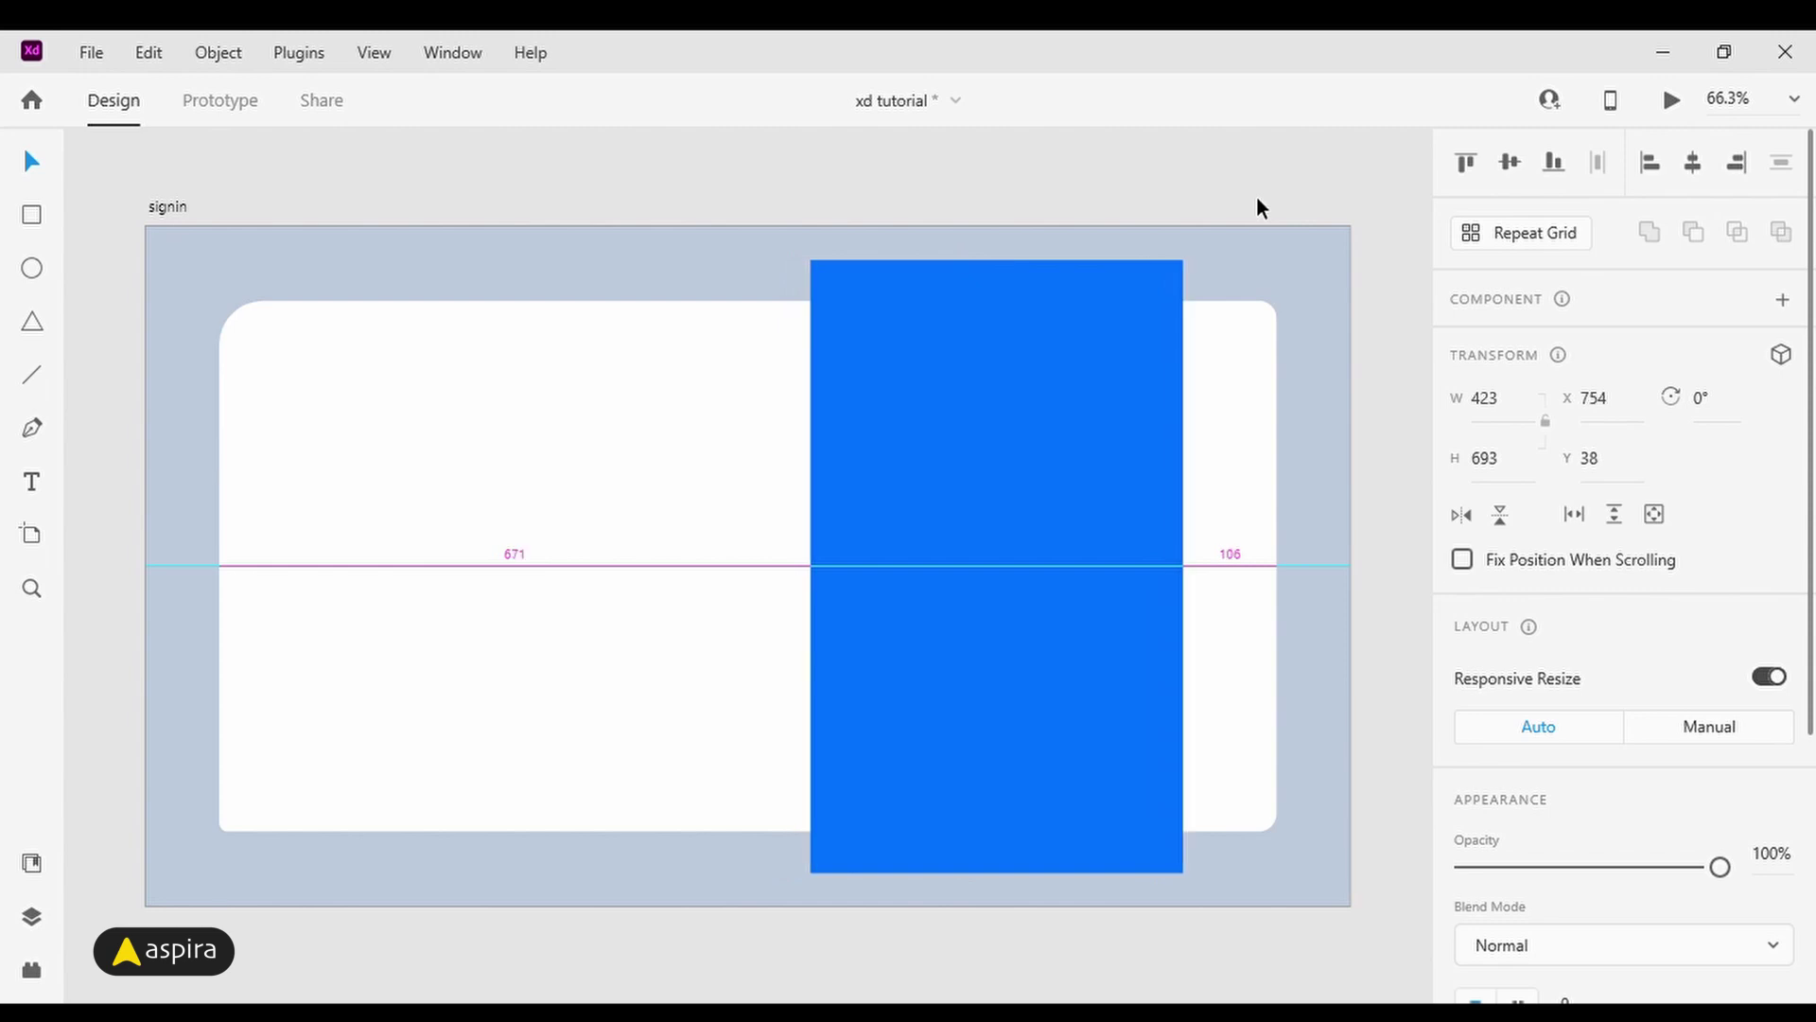
# Step: Round all corners of the blue rectangle with a radius of 20 and deselect it
pyautogui.scroll(-4, 1650, 567)
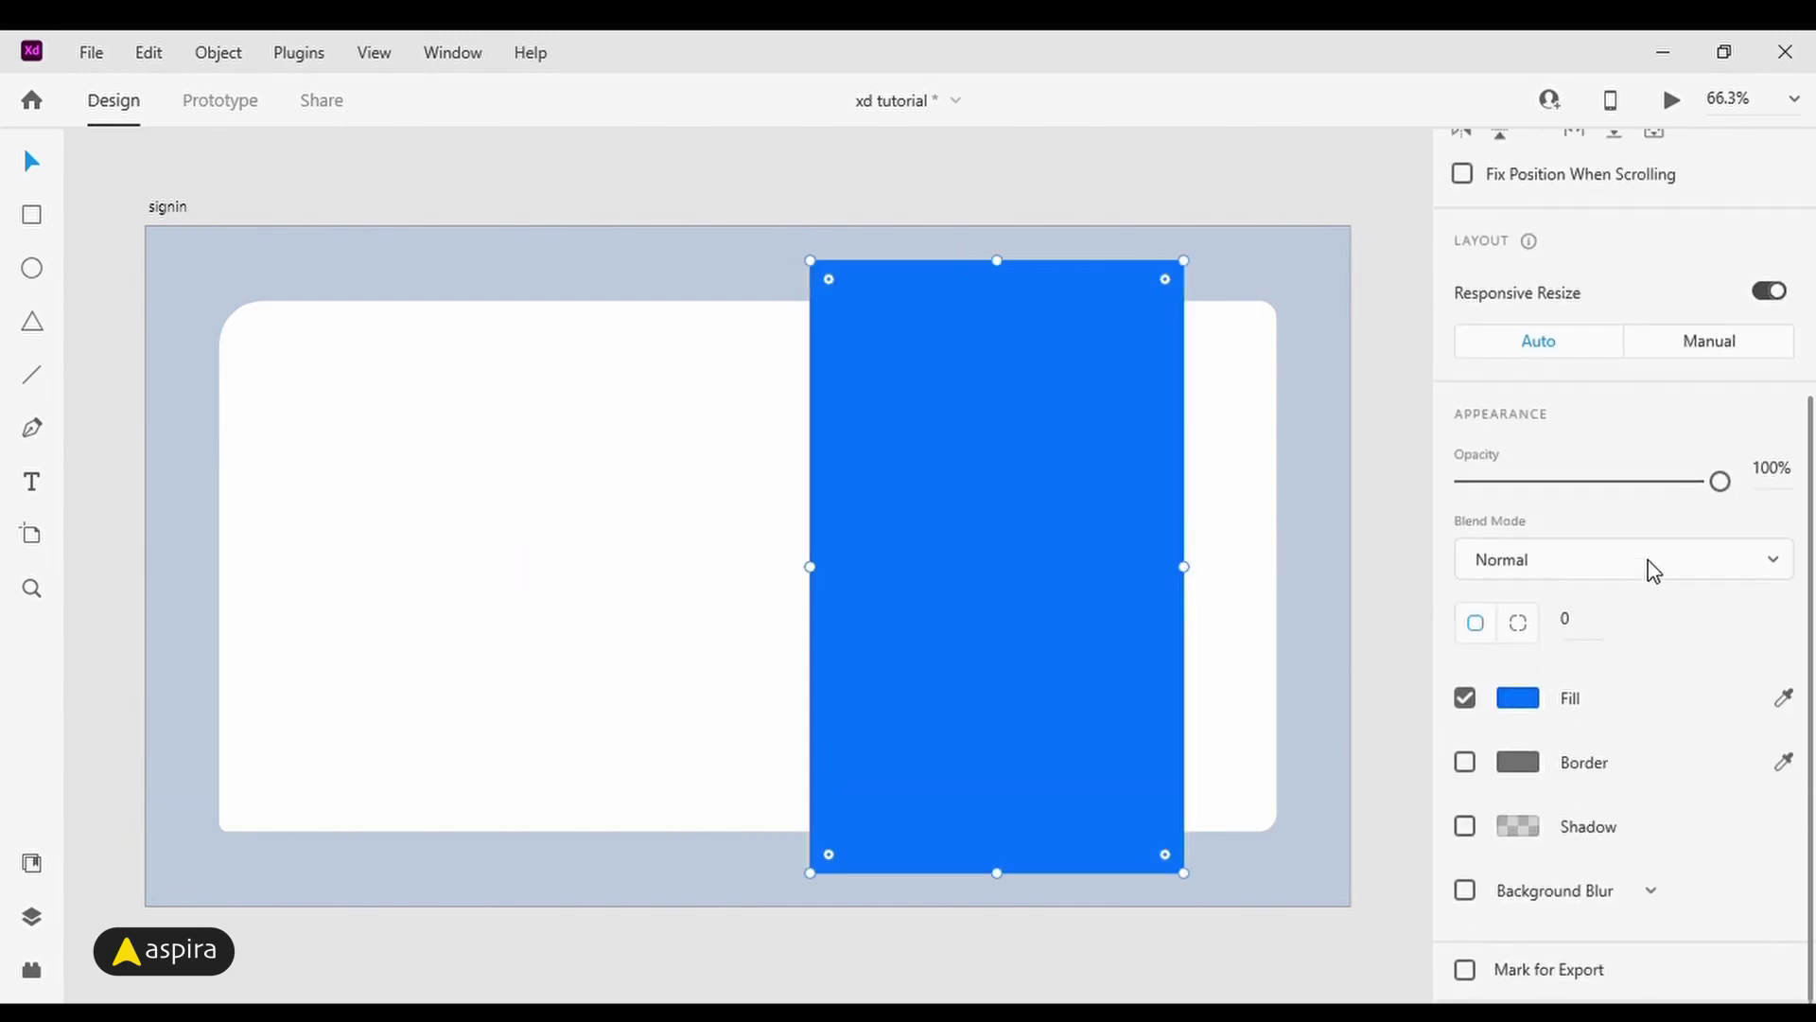
pyautogui.click(1595, 636)
pyautogui.write('20')
pyautogui.press('Return')
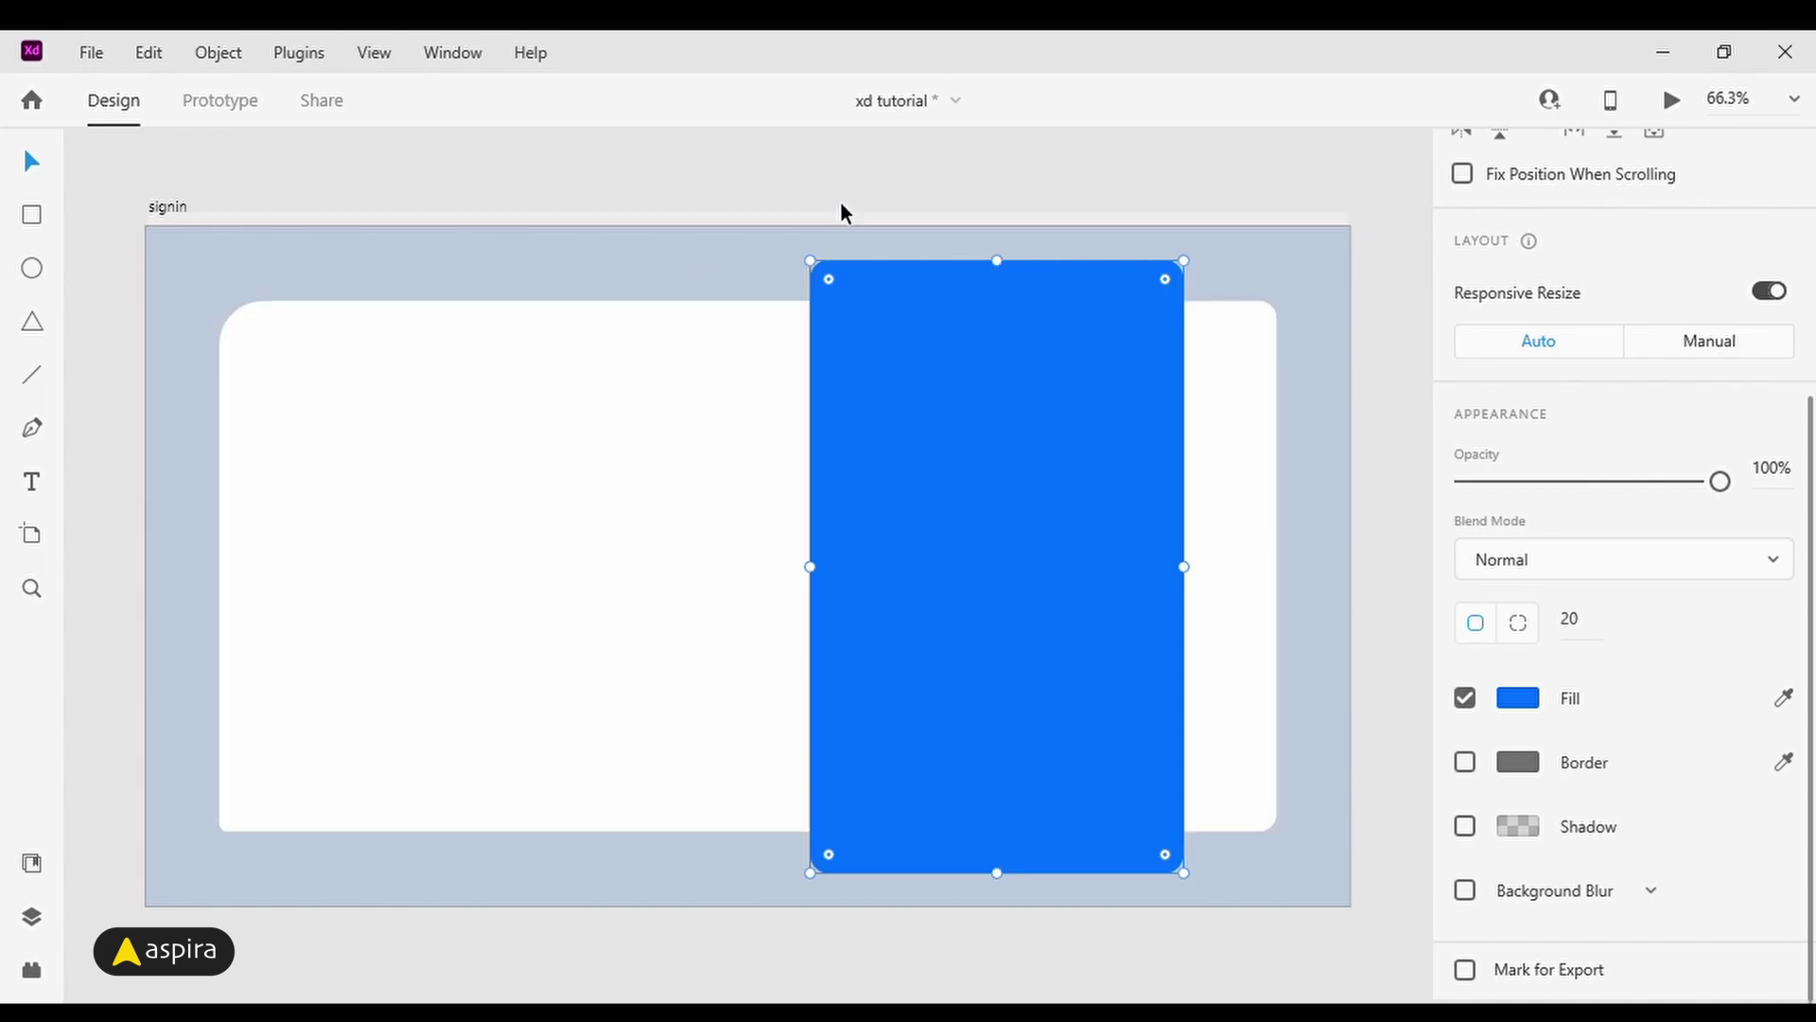
pyautogui.click(846, 203)
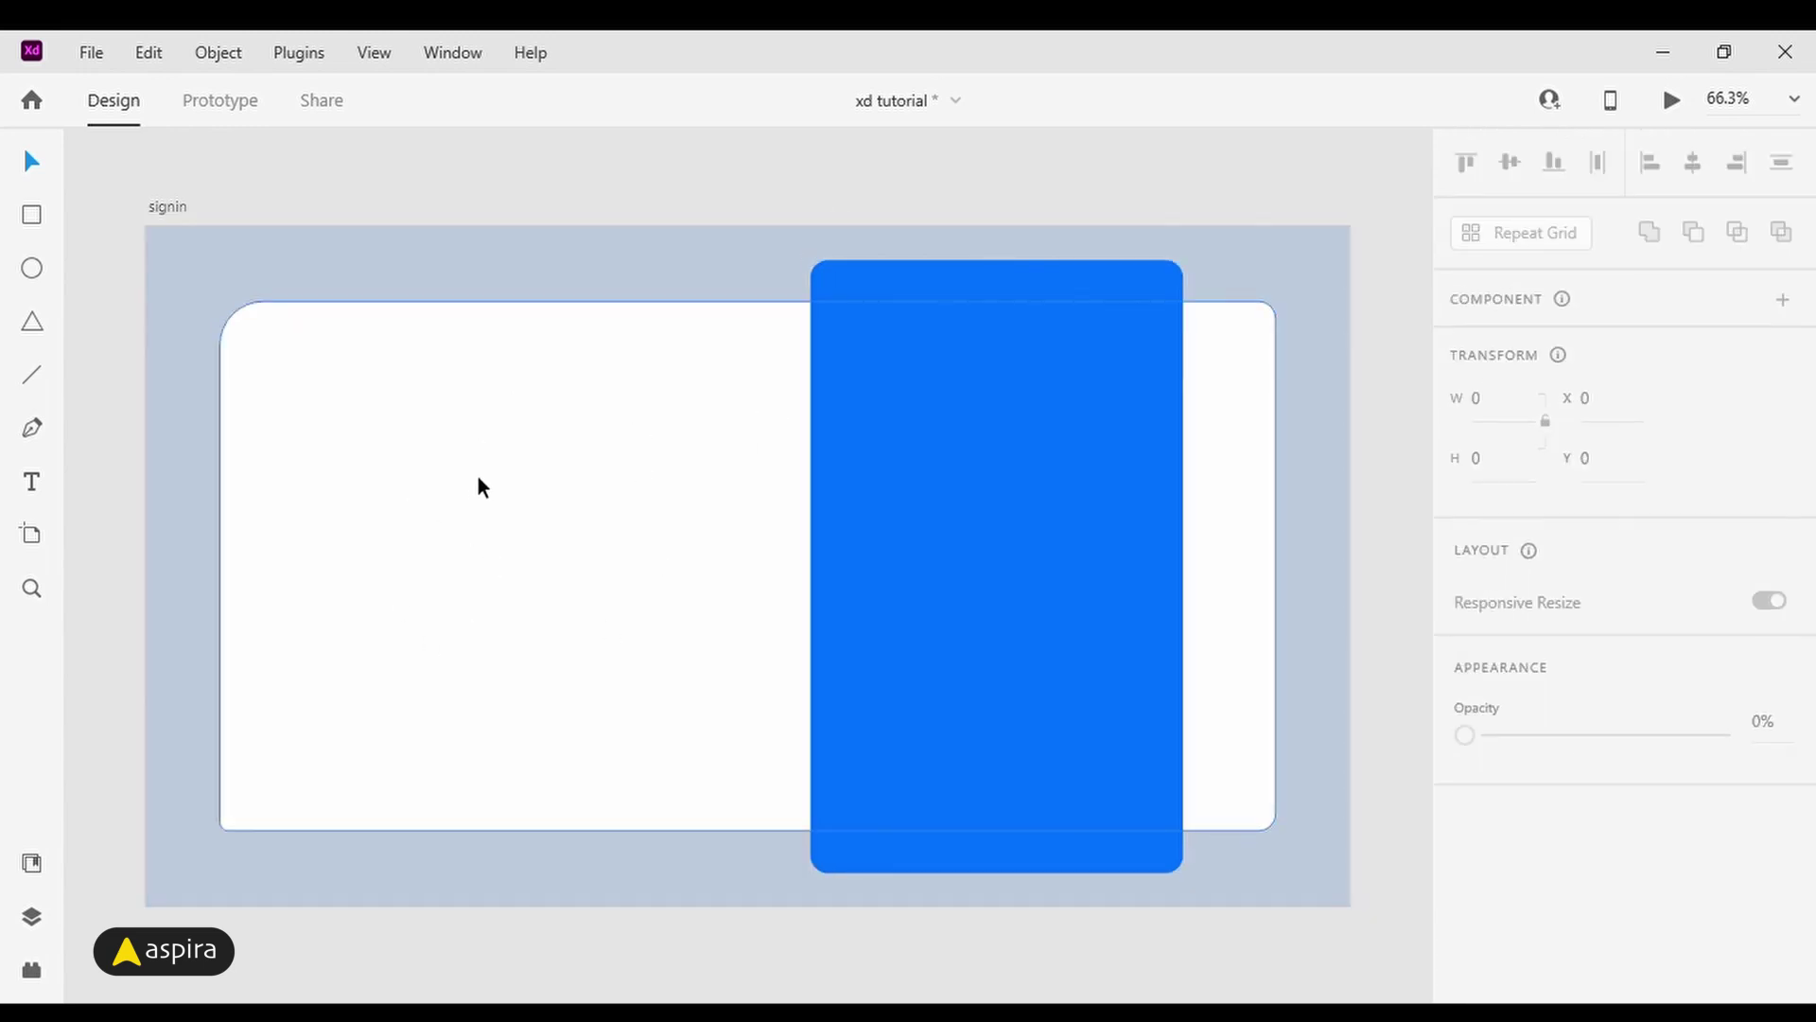
# Step: Draw a circle about 211 px across on the white card and below it an ellipse about 359 × 145 px, rotated about 37°
pyautogui.click(31, 268)
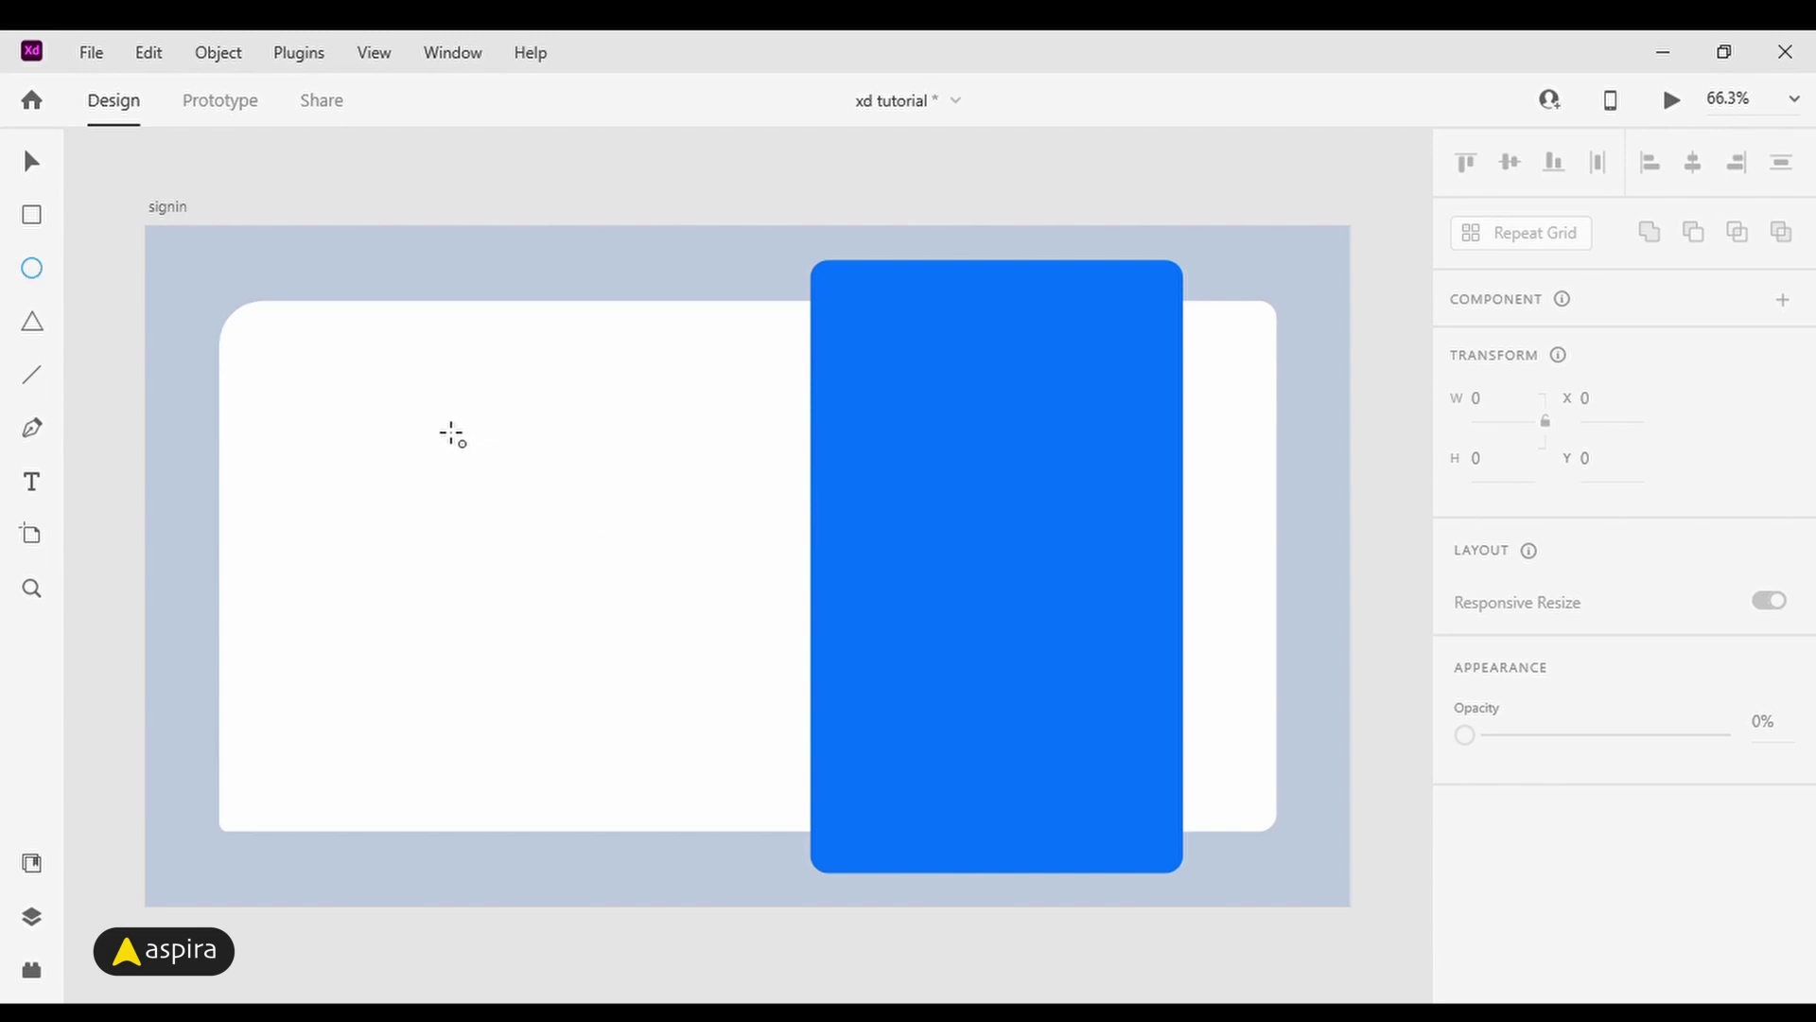
pyautogui.moveTo(417, 417); pyautogui.dragTo(644, 618)
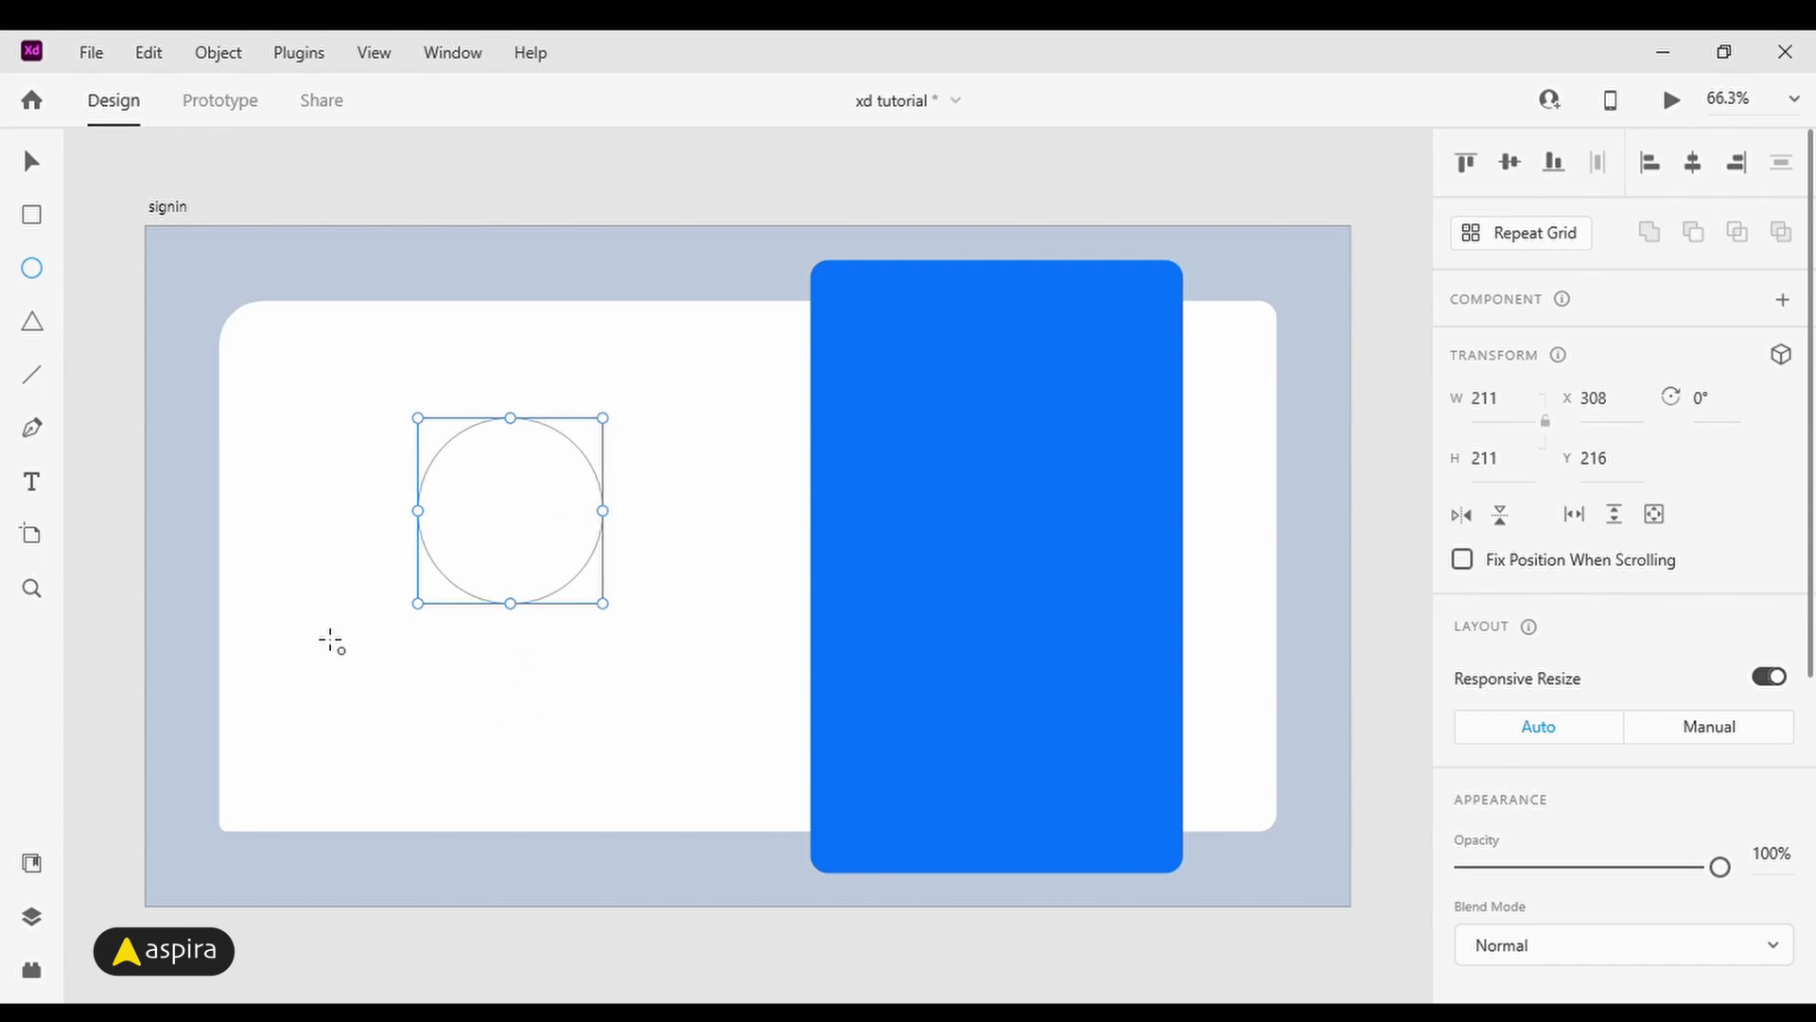
pyautogui.moveTo(277, 638); pyautogui.dragTo(593, 766)
pyautogui.moveTo(539, 789); pyautogui.dragTo(515, 843)
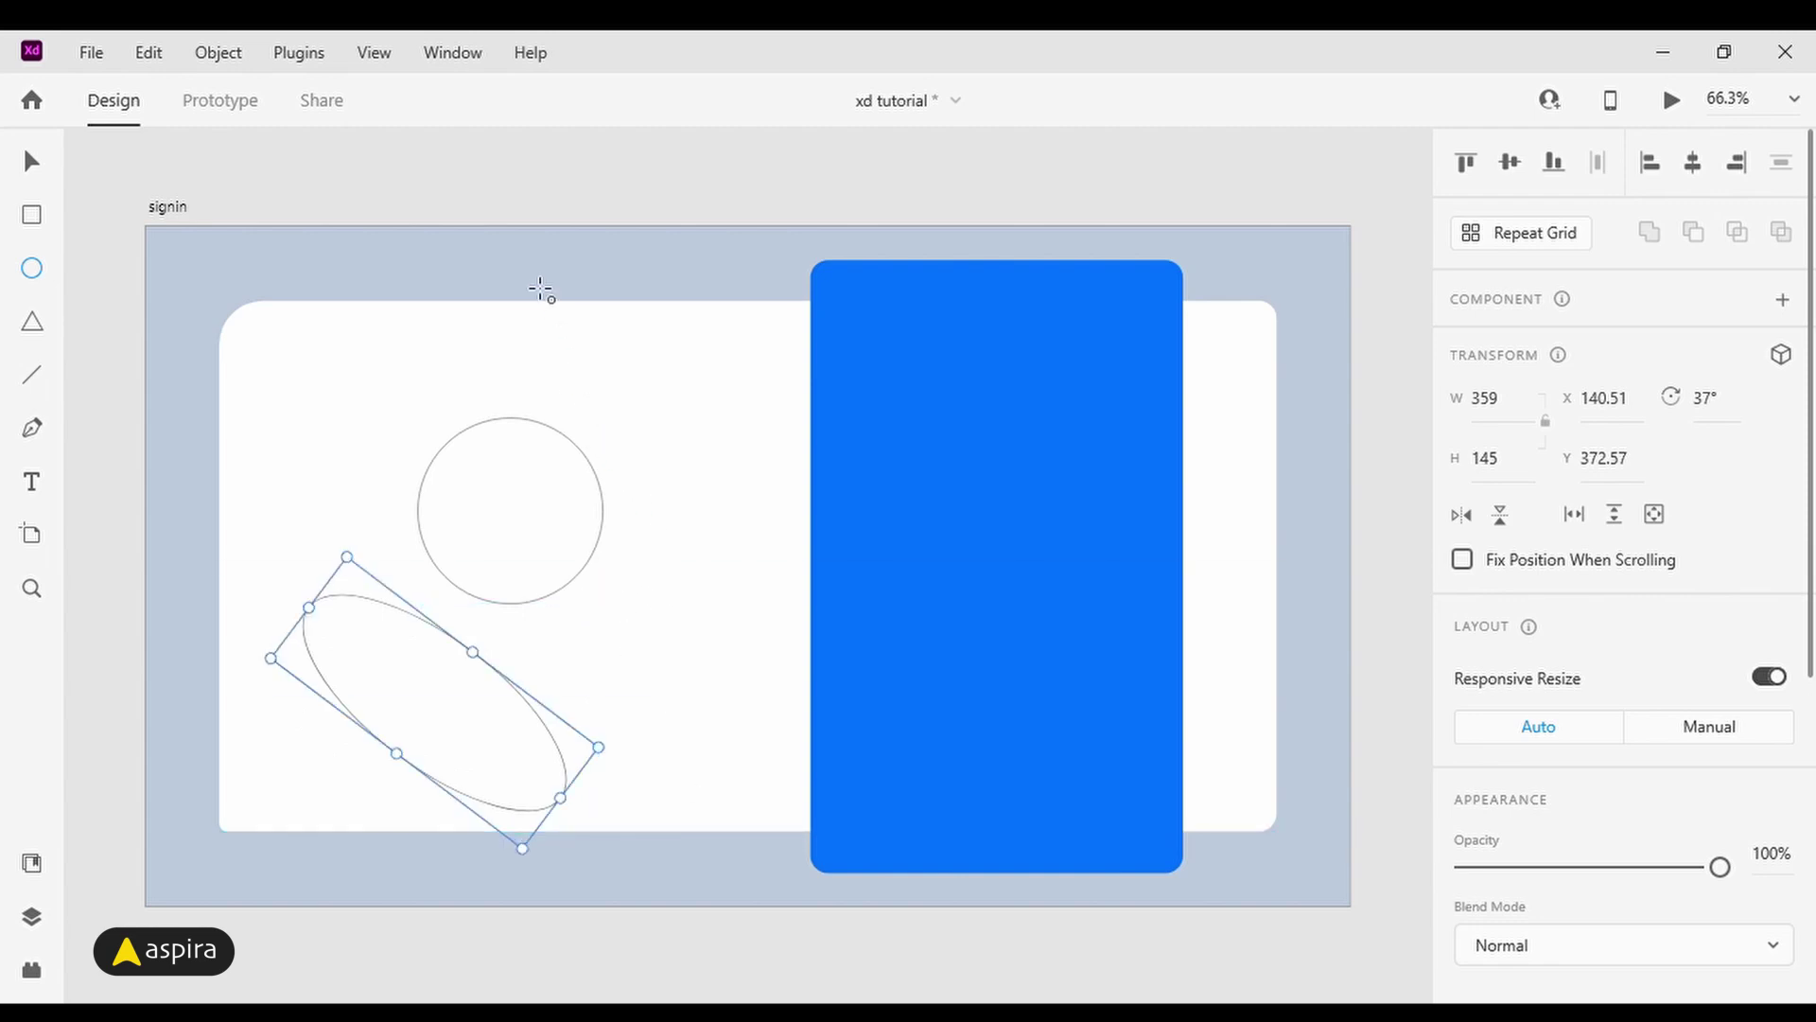
# Step: Lock the circle's proportions and set its size to 180 × 180 px
pyautogui.press('v')
pyautogui.doubleClick(521, 553)
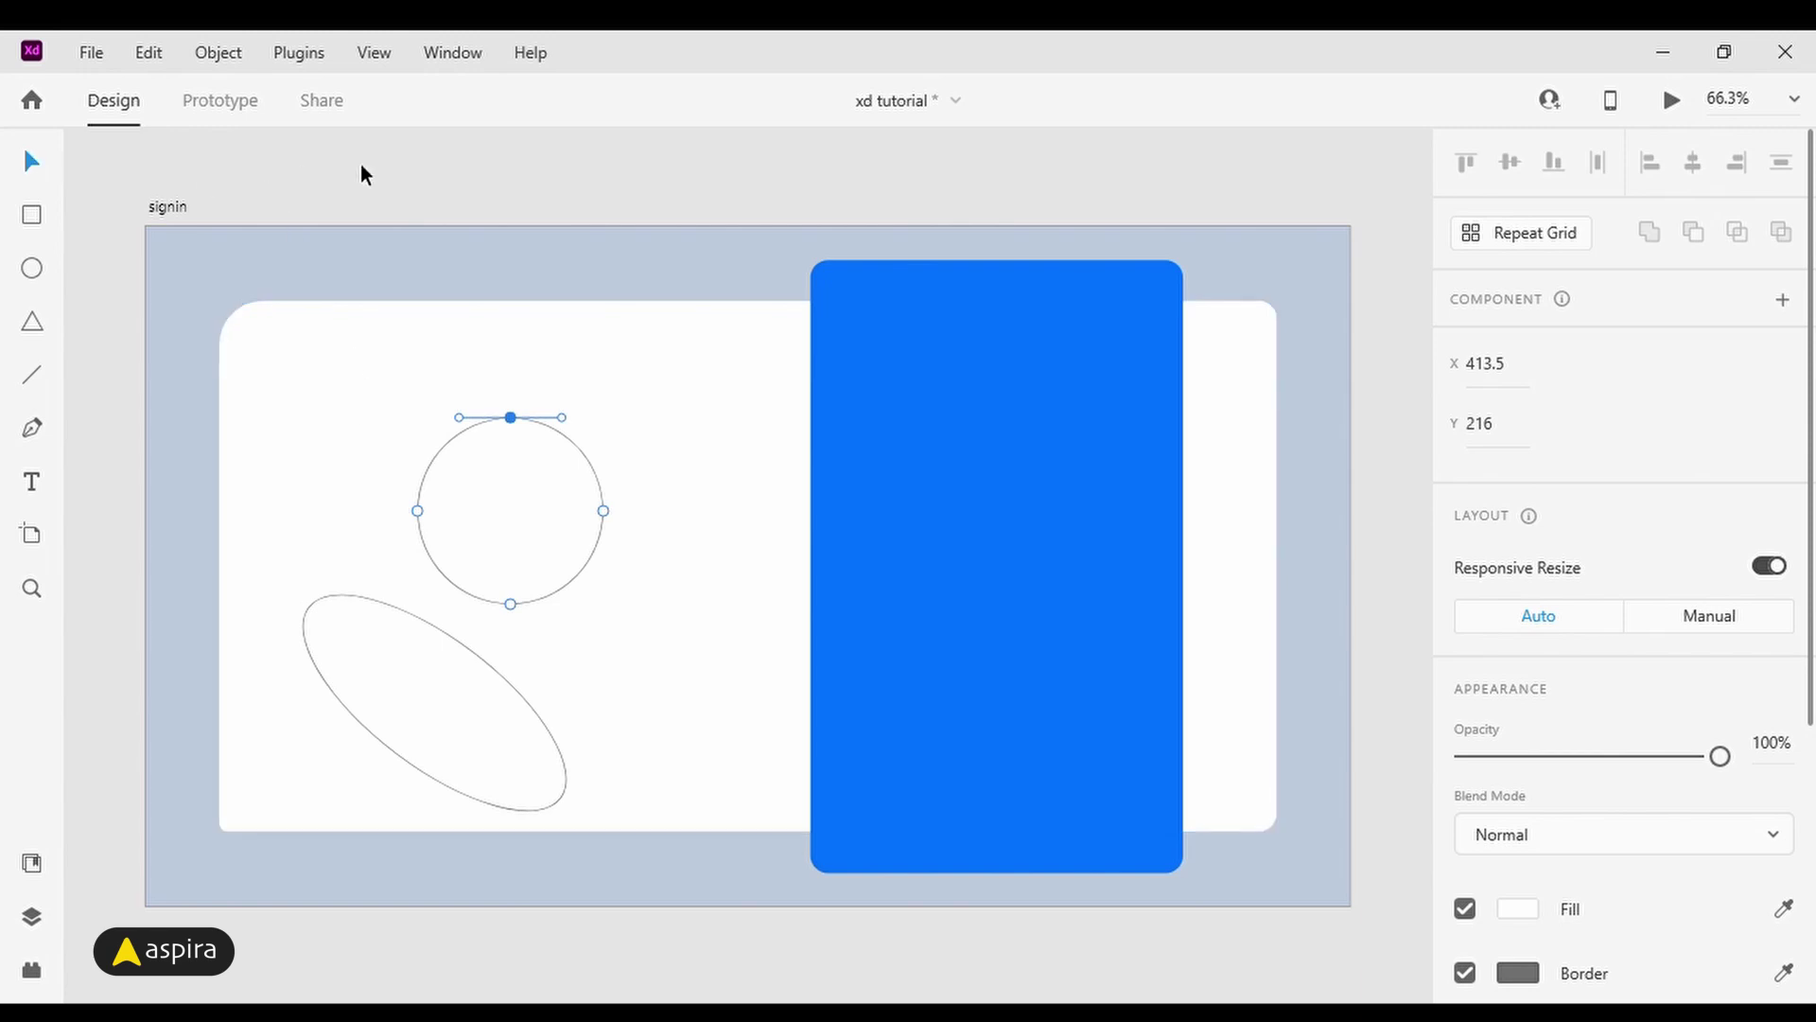
pyautogui.press('Escape')
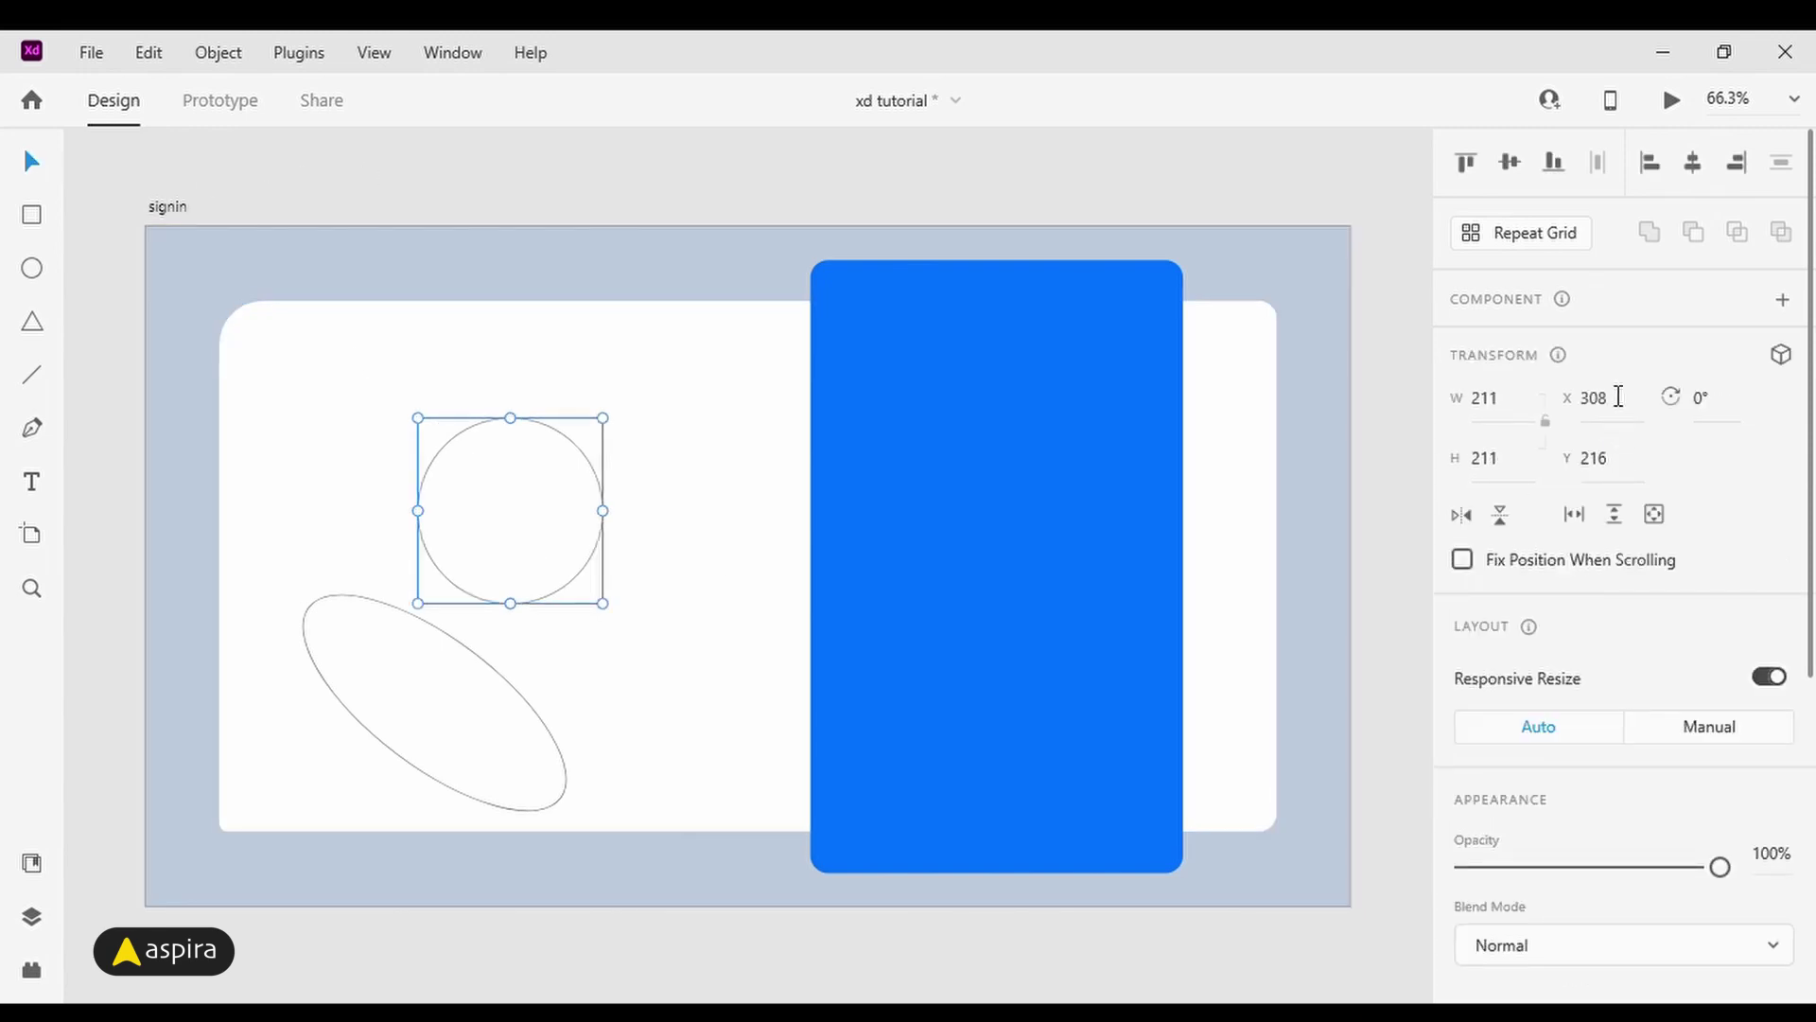
pyautogui.click(1516, 409)
pyautogui.click(1536, 418)
pyautogui.doubleClick(1513, 413)
pyautogui.write('180')
pyautogui.press('Return')
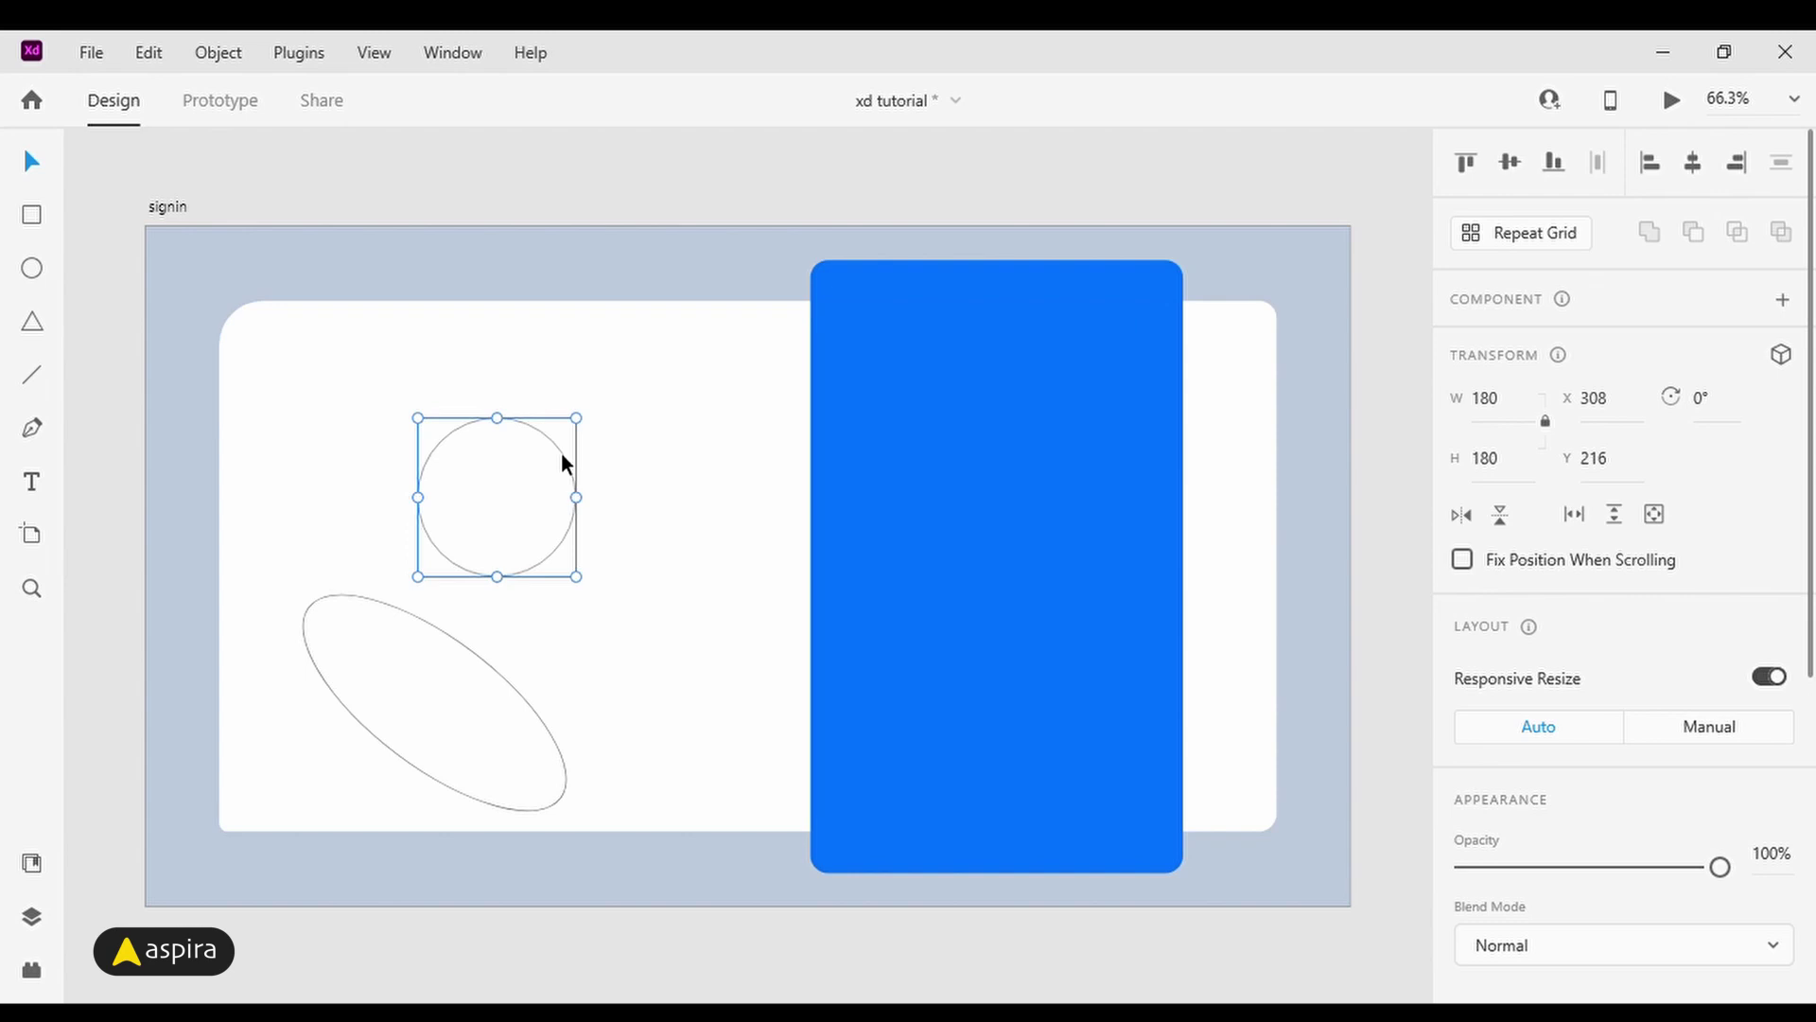
# Step: Turn off the circle's border and fill it with the blue #0070FF sampled from the tall panel
pyautogui.click(1715, 410)
pyautogui.moveTo(1714, 409); pyautogui.dragTo(1691, 409)
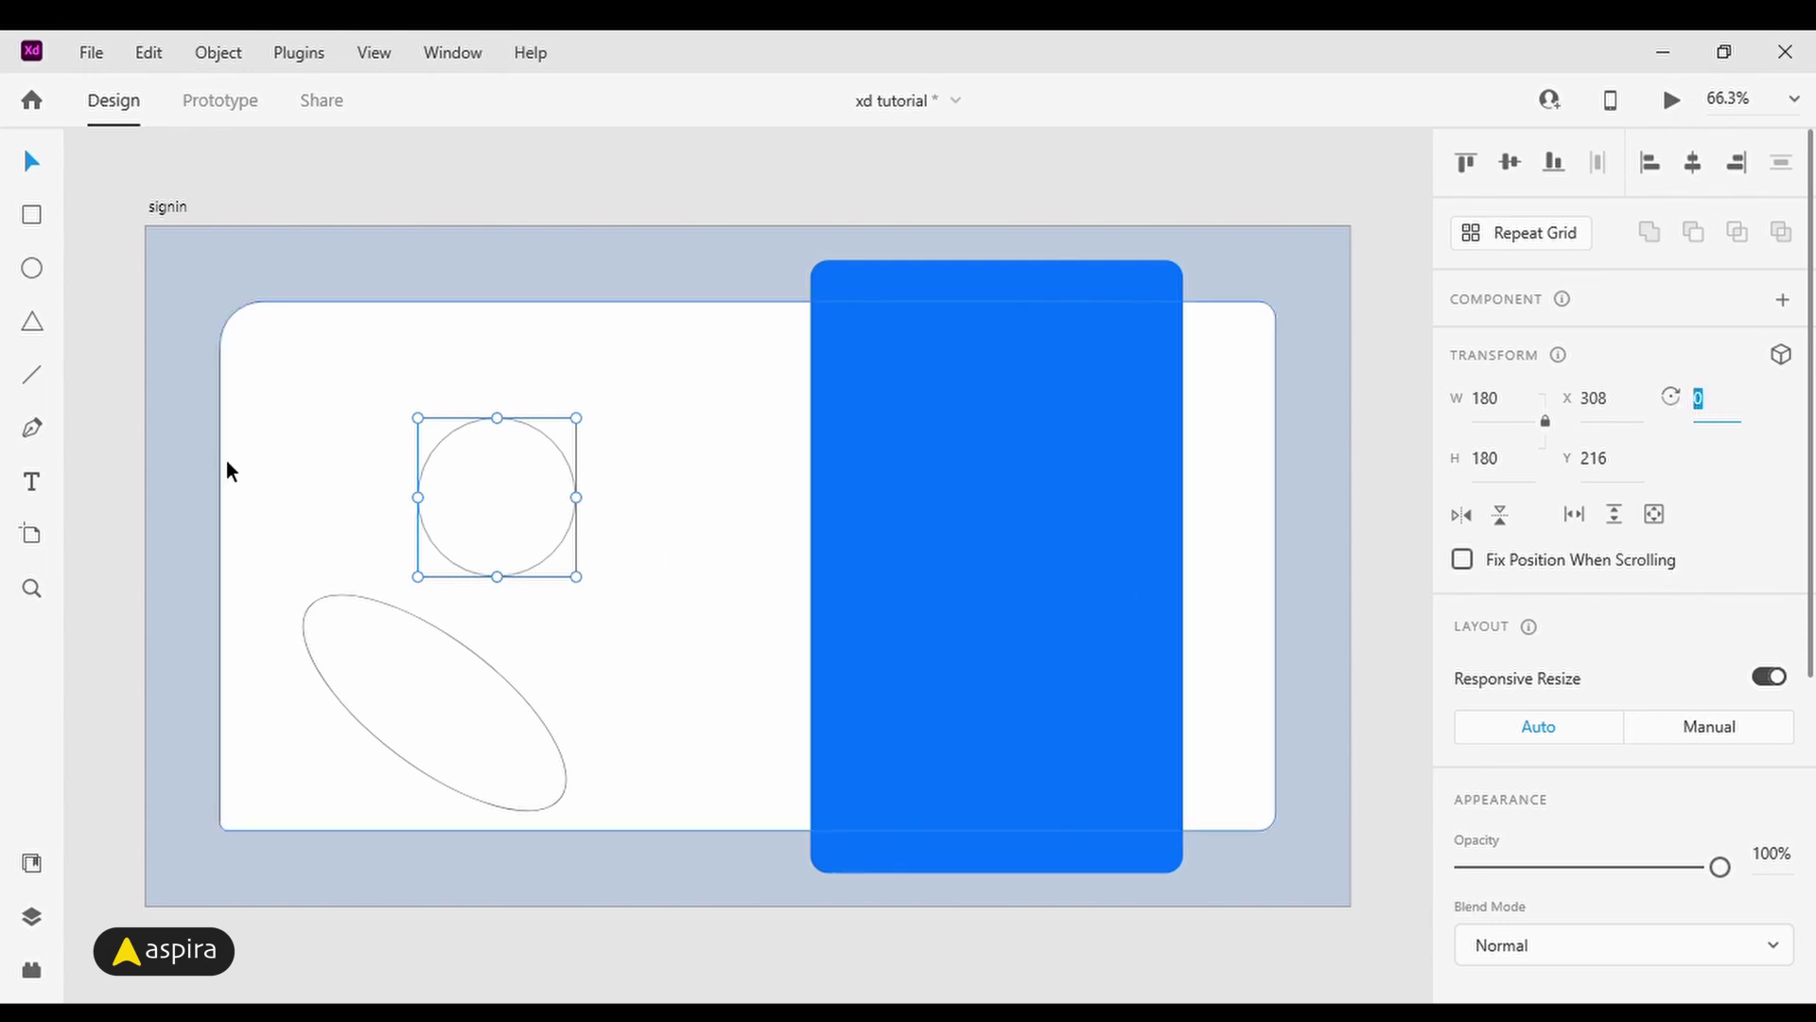
pyautogui.scroll(-5, 1582, 700)
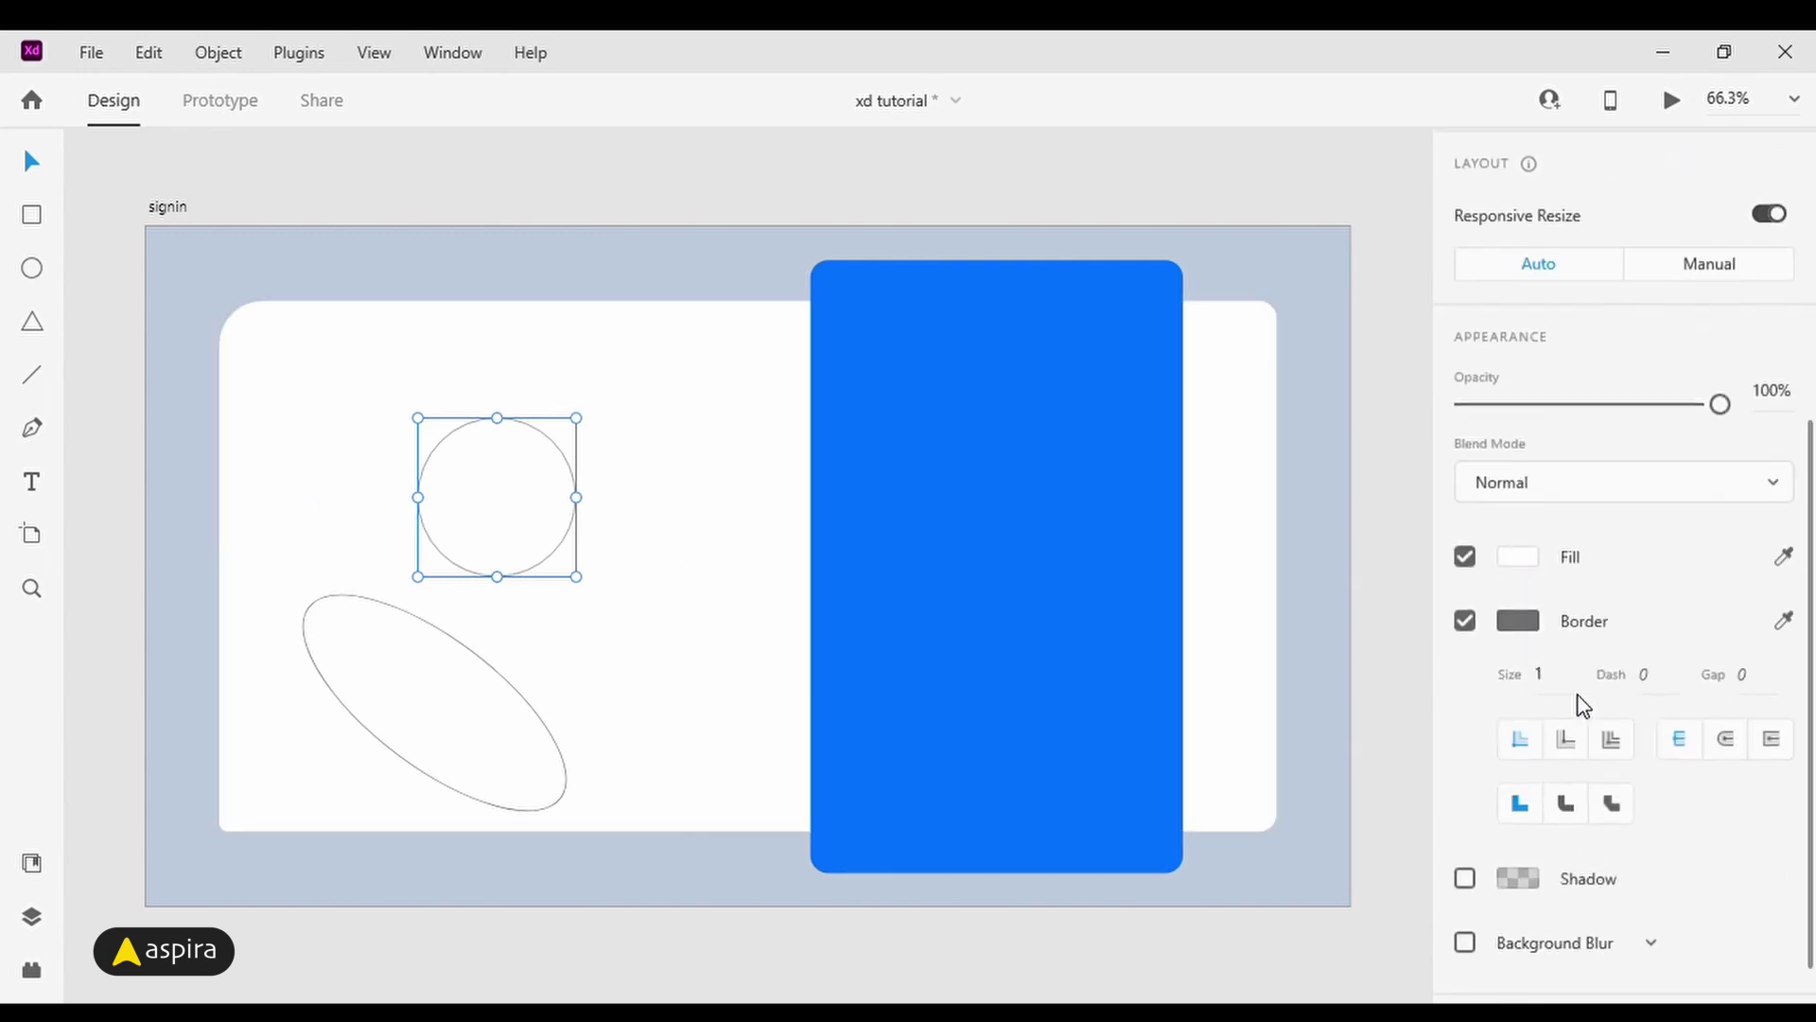
pyautogui.scroll(-1, 1583, 705)
pyautogui.click(1465, 569)
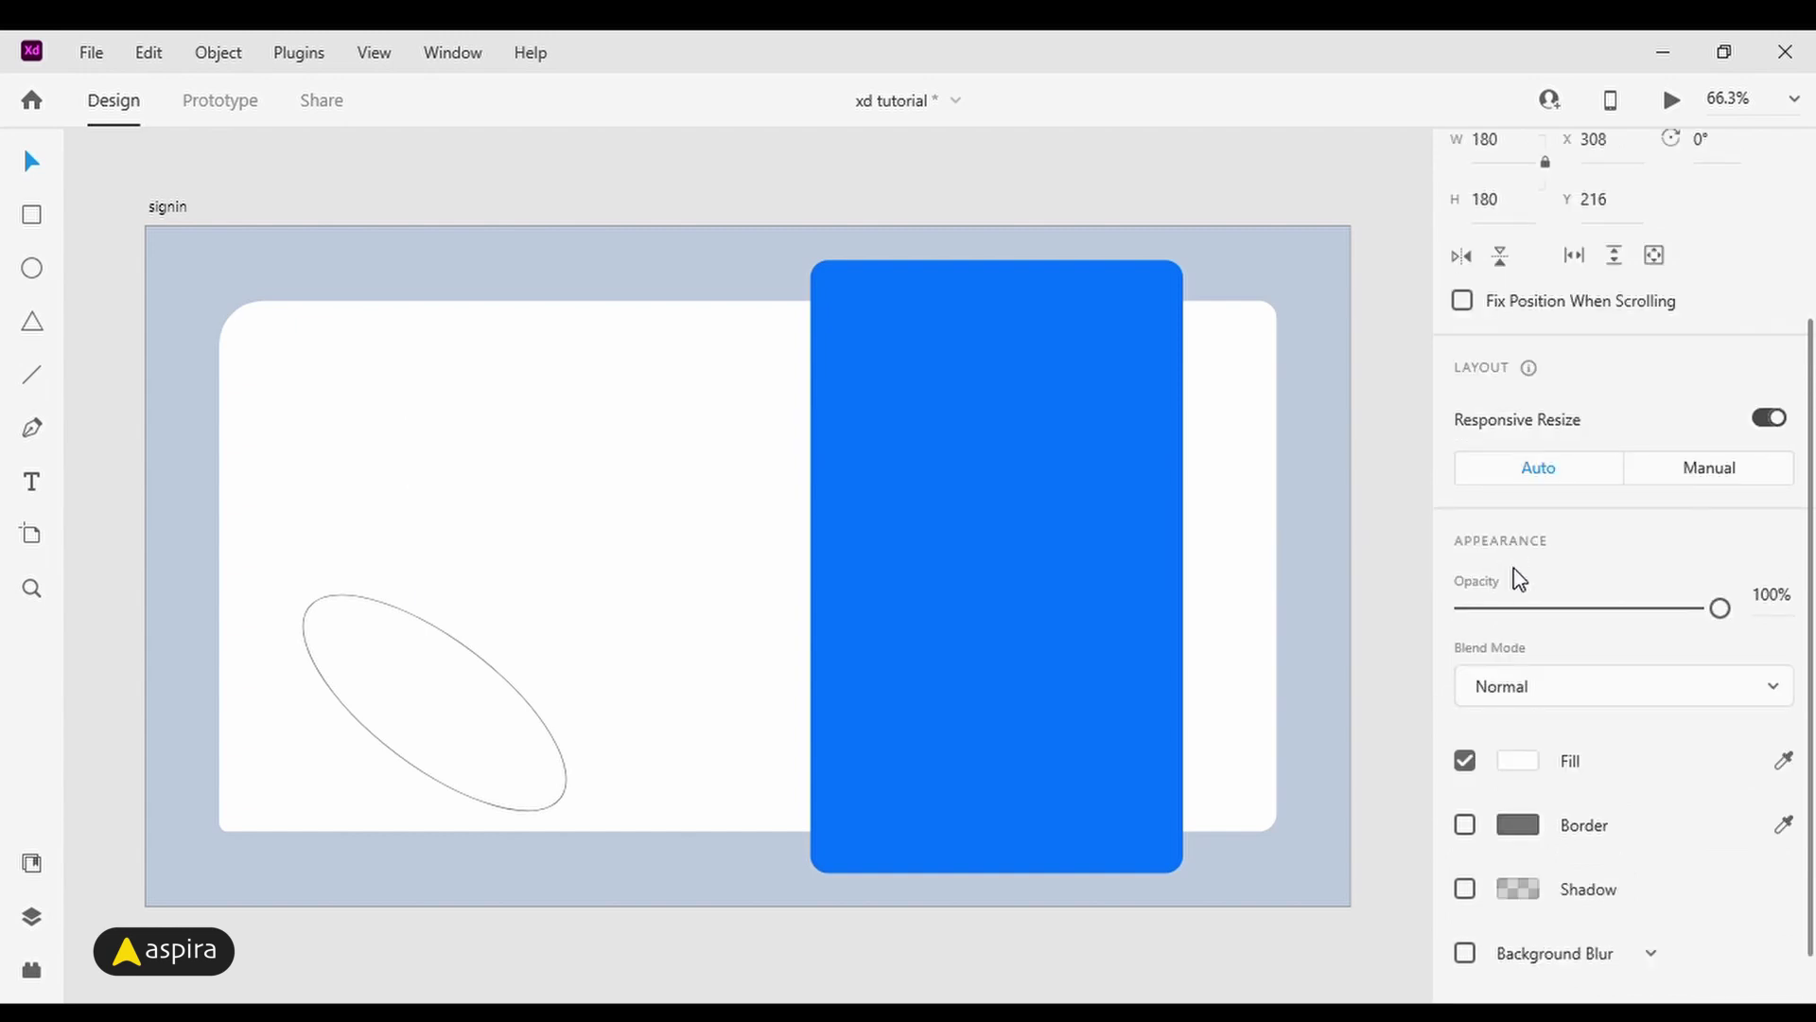
pyautogui.click(1518, 761)
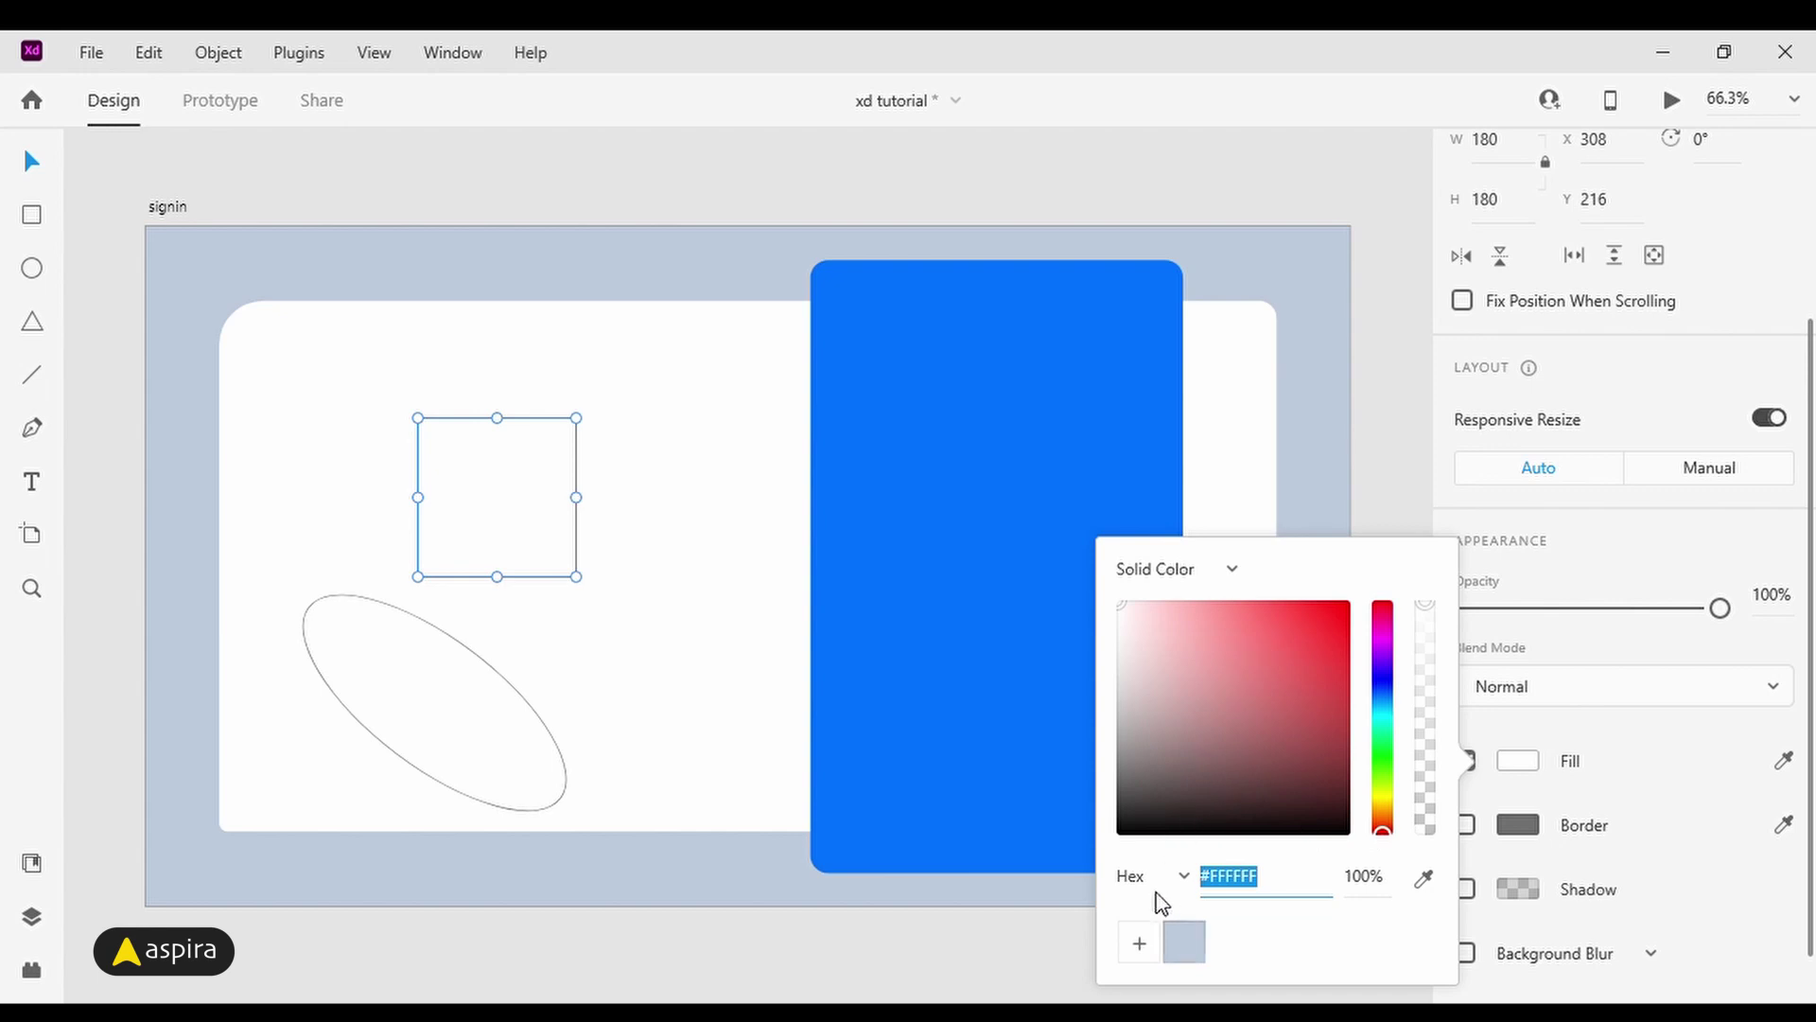
pyautogui.click(1424, 877)
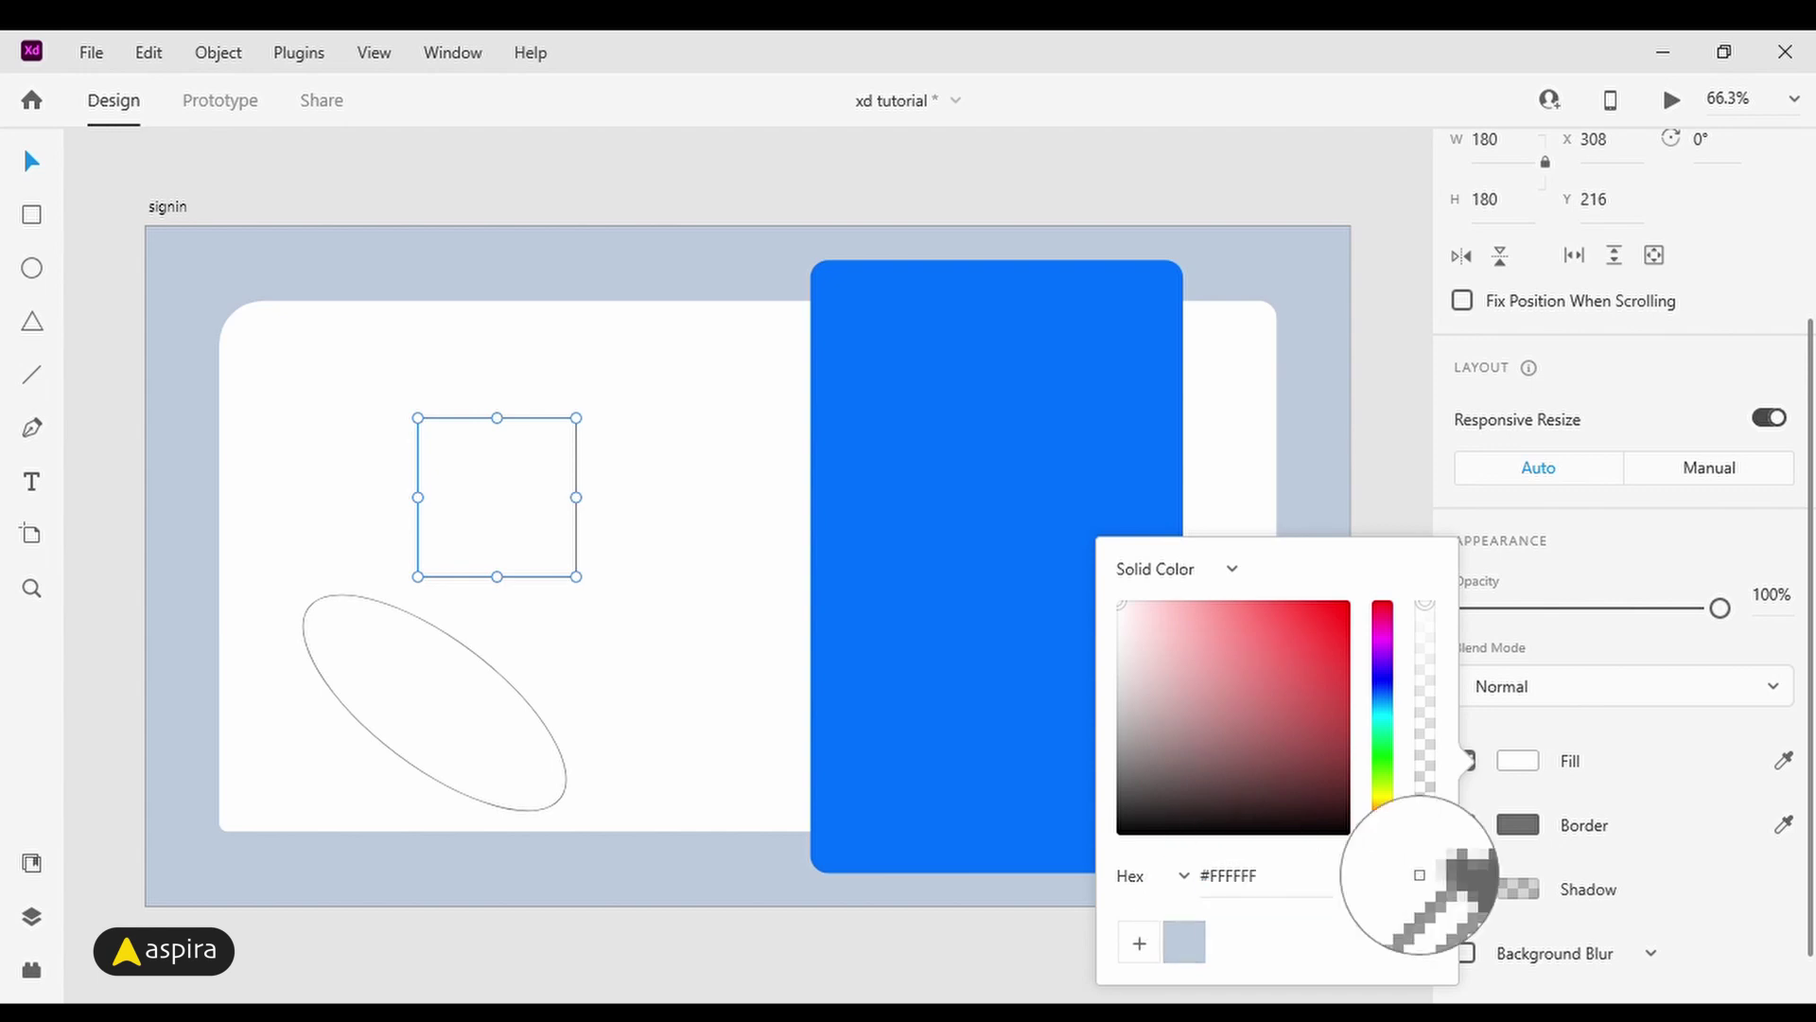
pyautogui.click(946, 410)
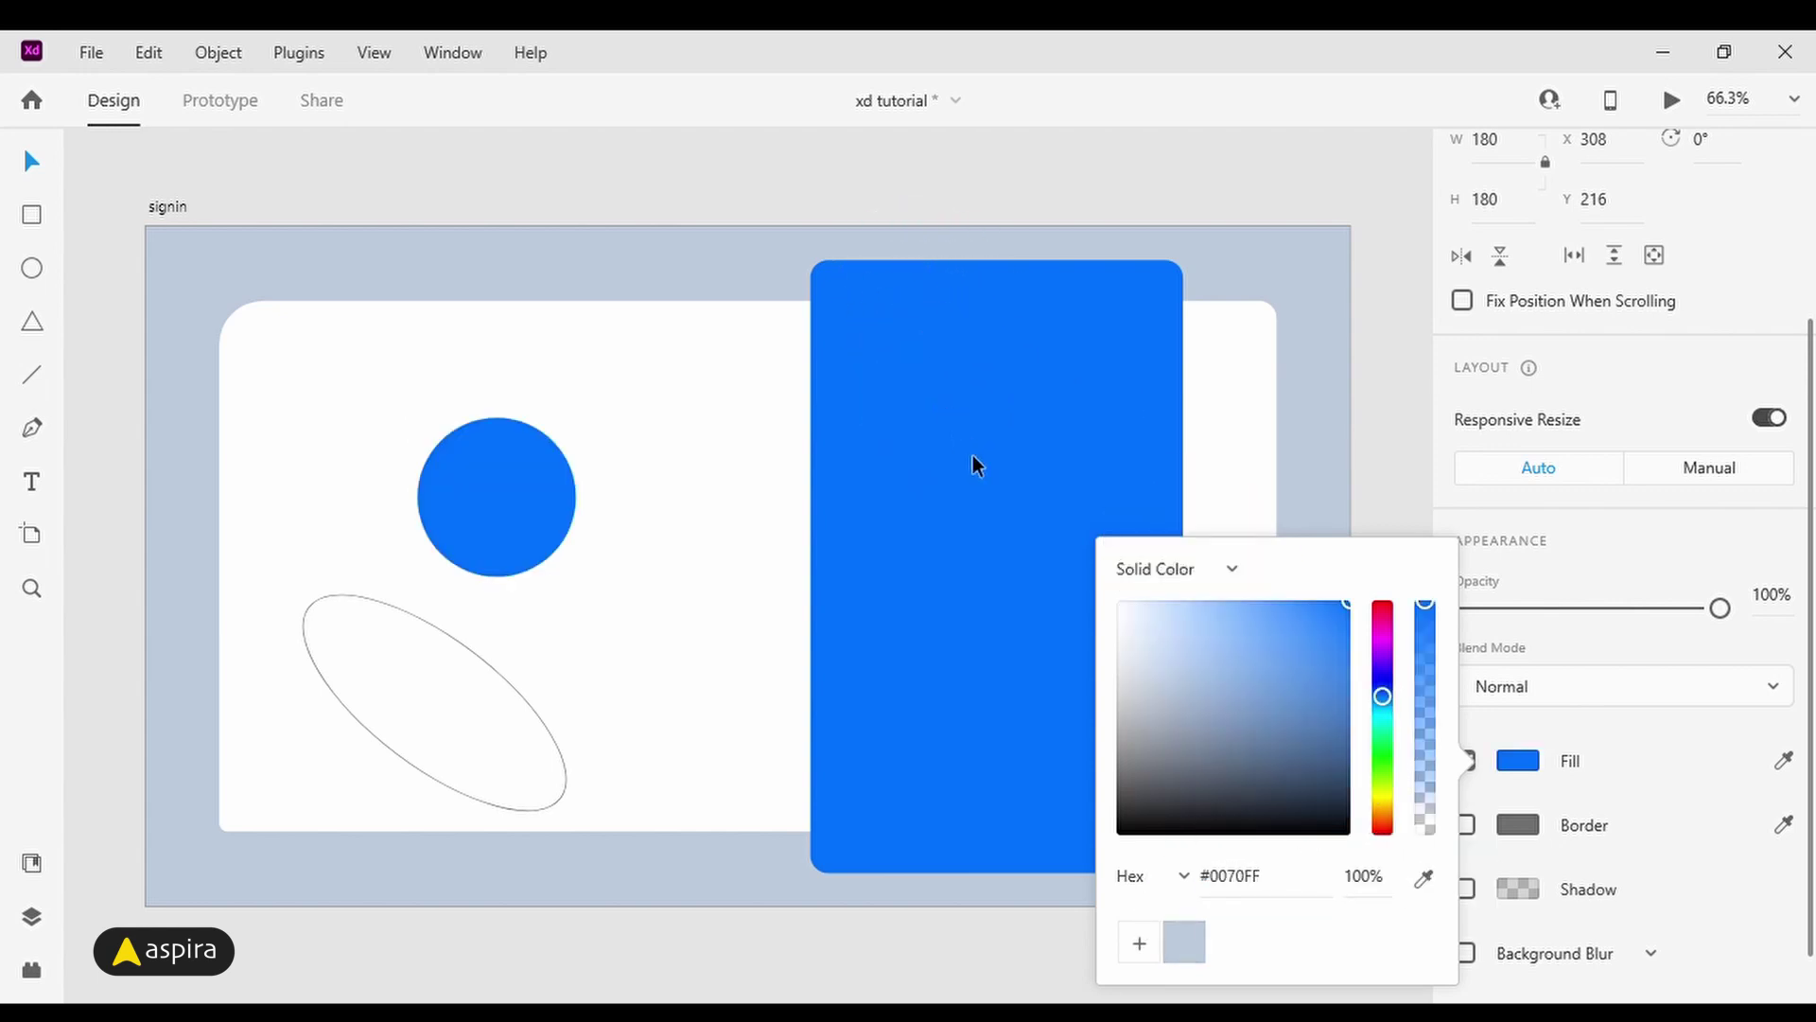
# Step: Turn off the ellipse's border, fill it with the circle's blue #0070FF and deselect it
pyautogui.click(413, 633)
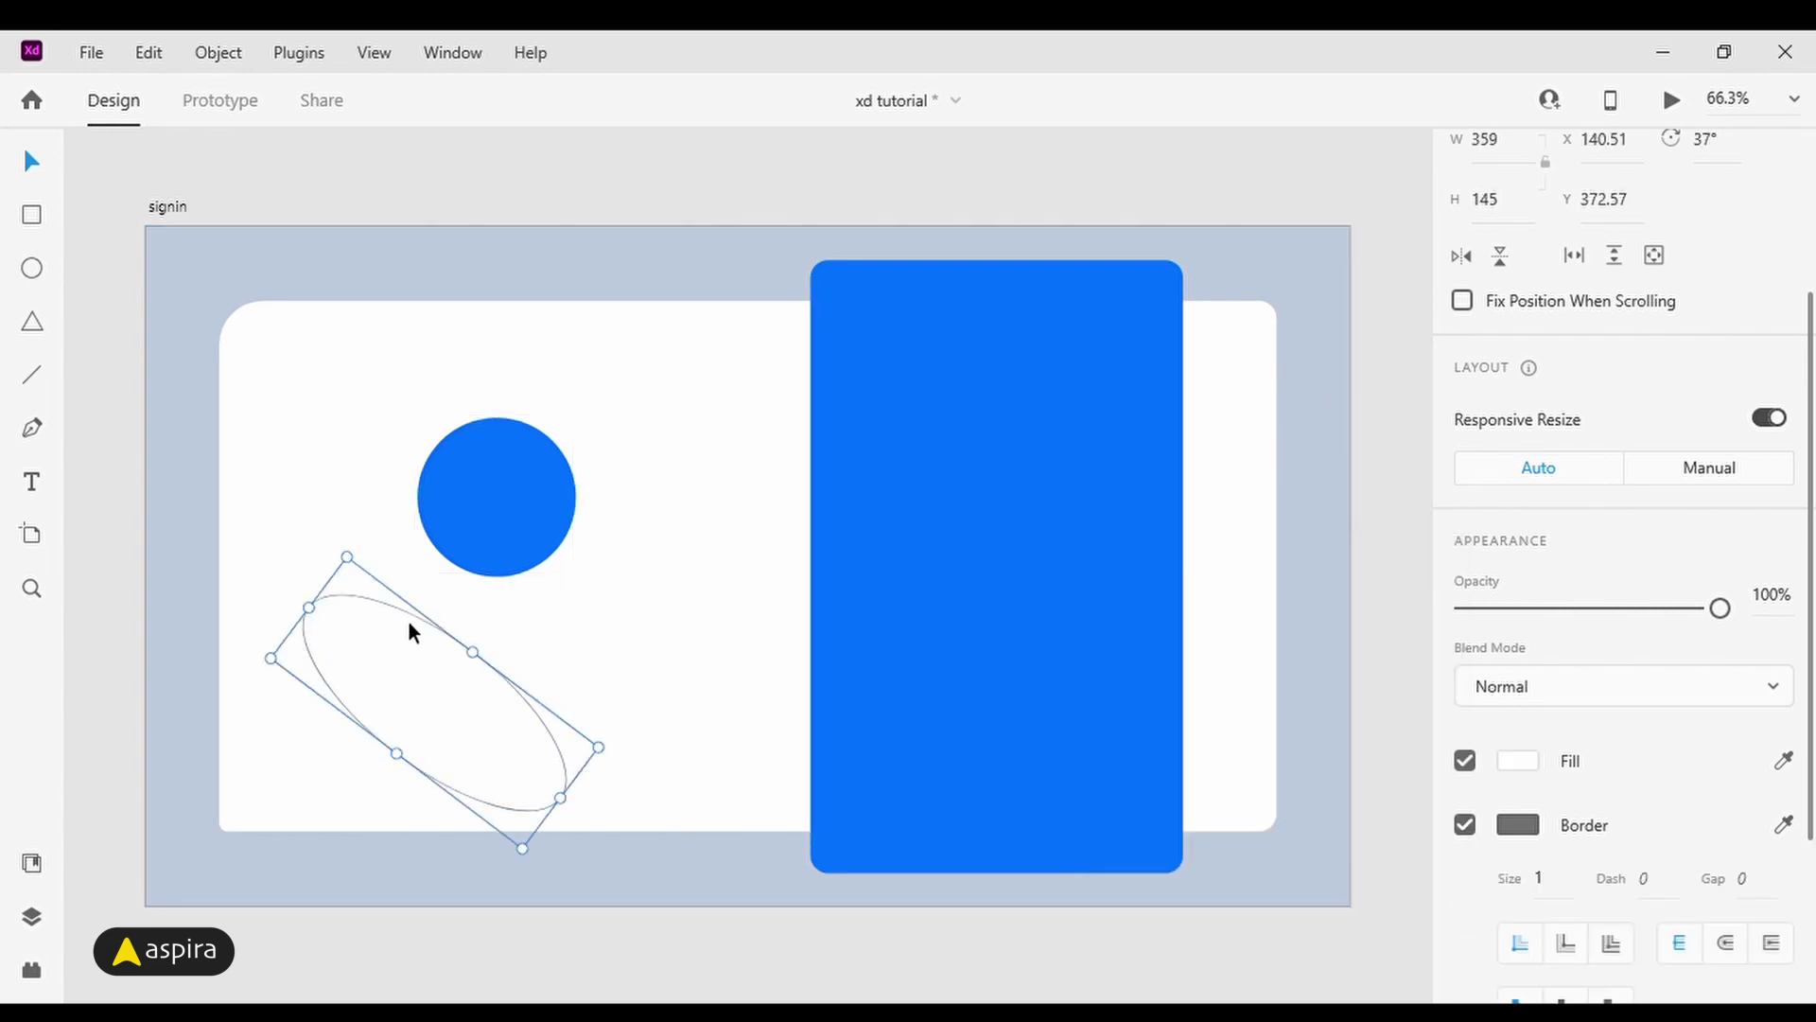
pyautogui.click(1464, 824)
pyautogui.click(1527, 768)
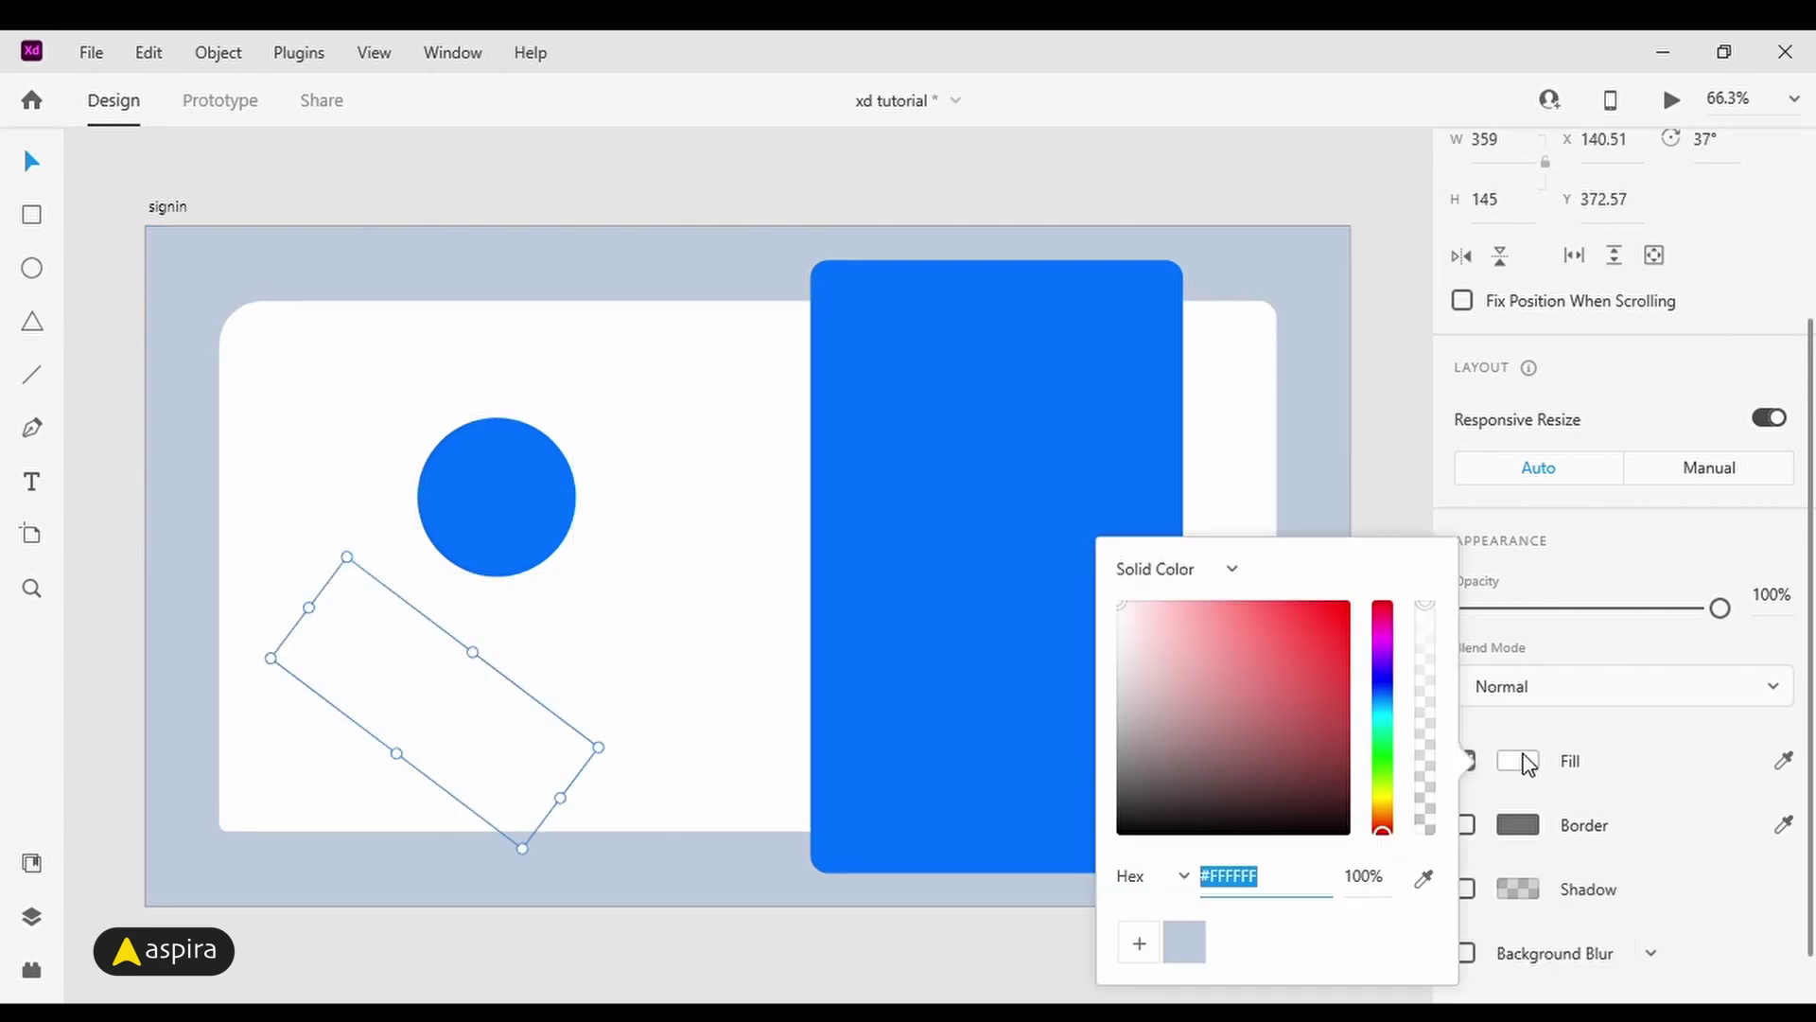
pyautogui.click(1424, 877)
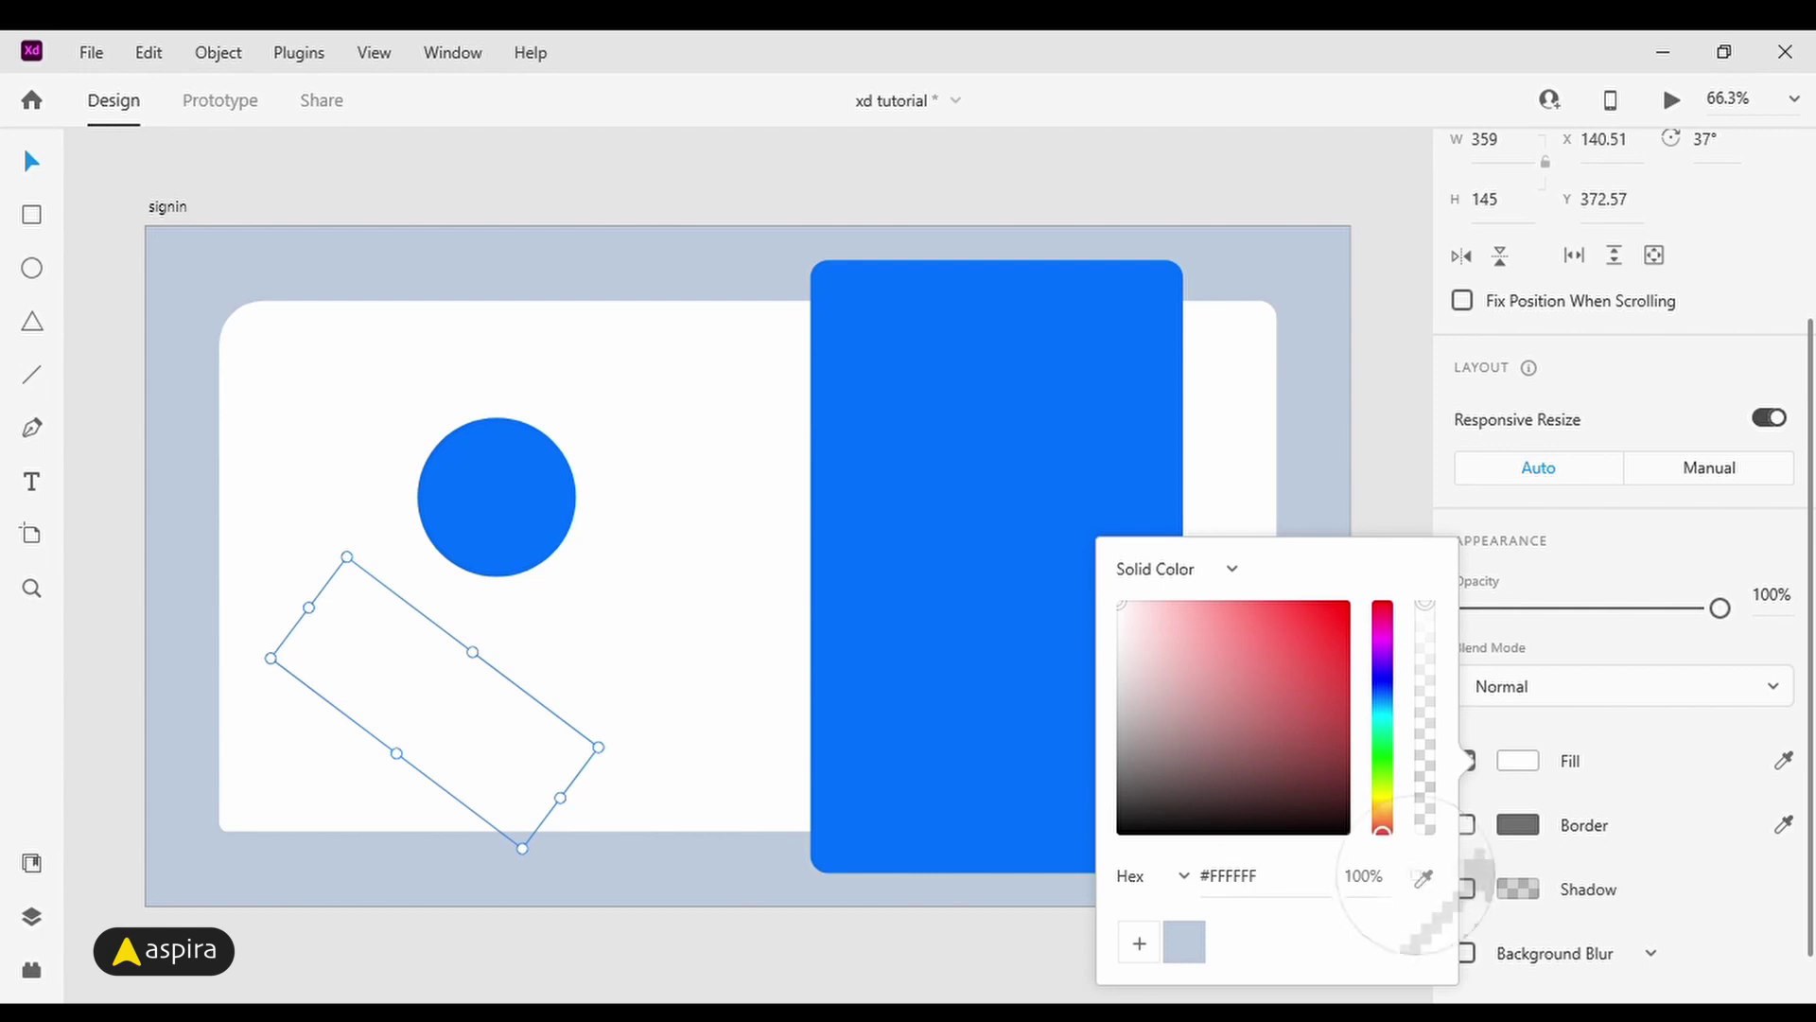
pyautogui.click(507, 492)
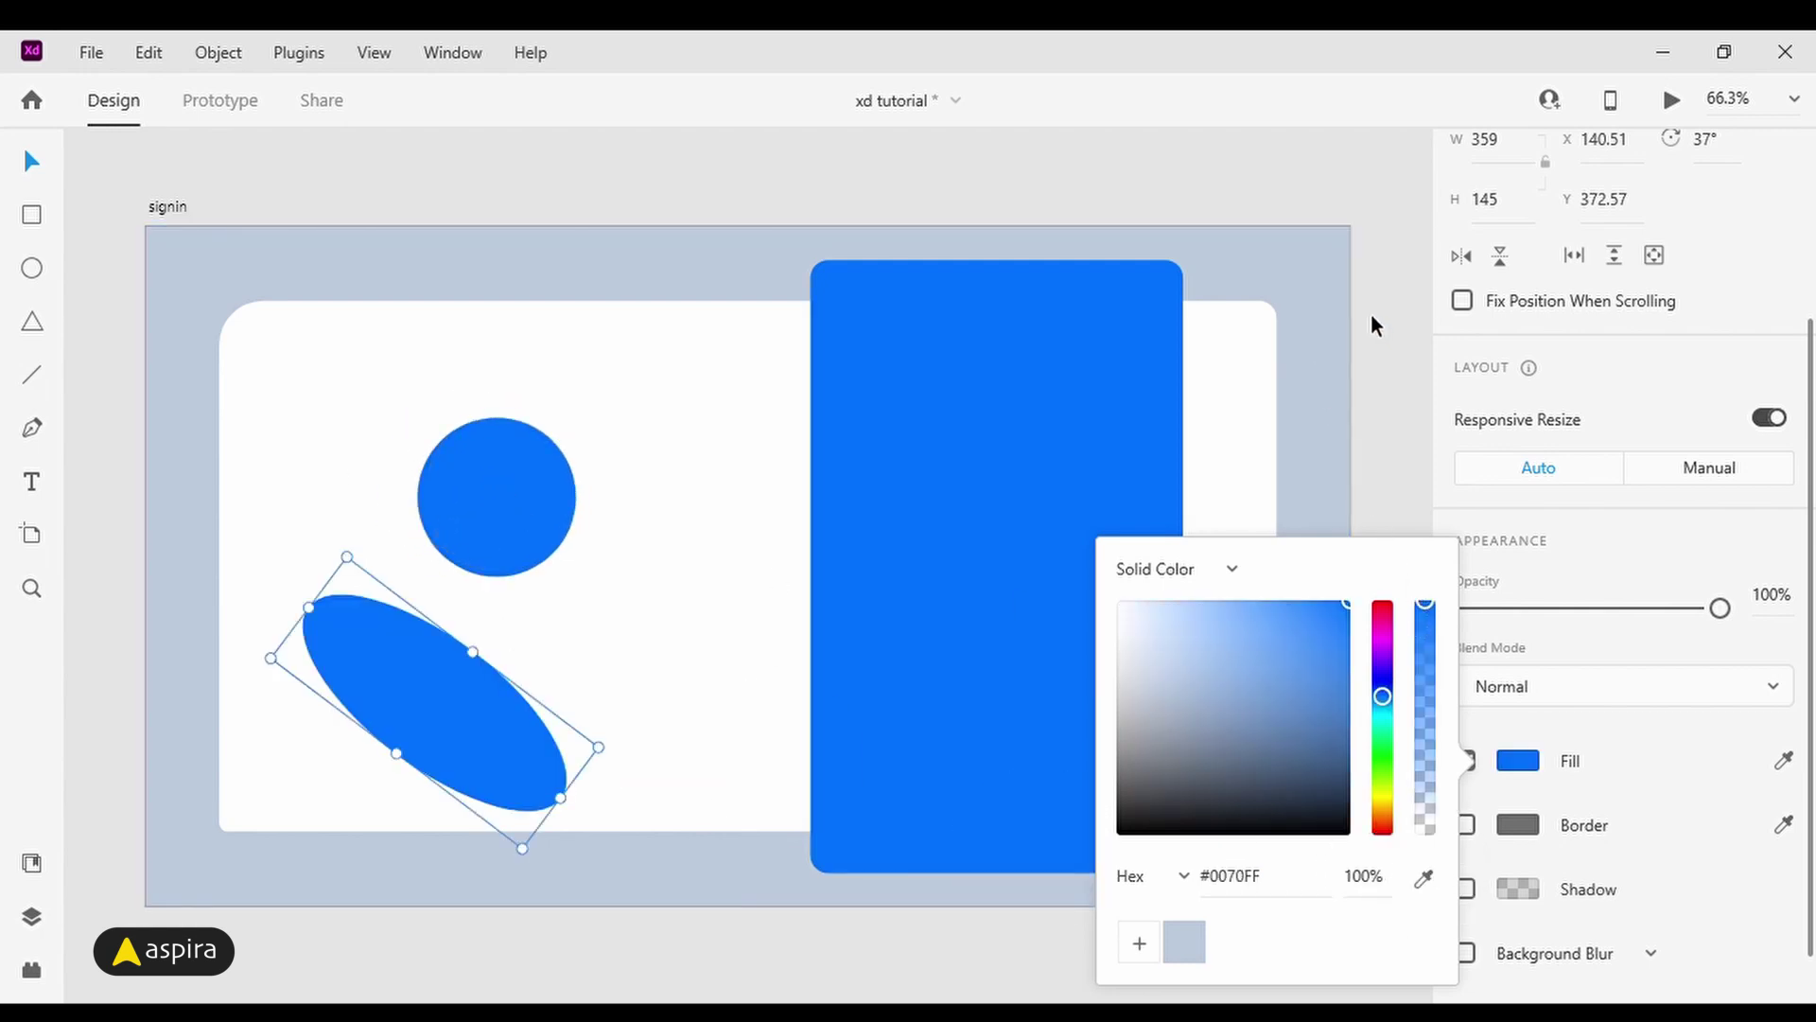
pyautogui.click(1370, 314)
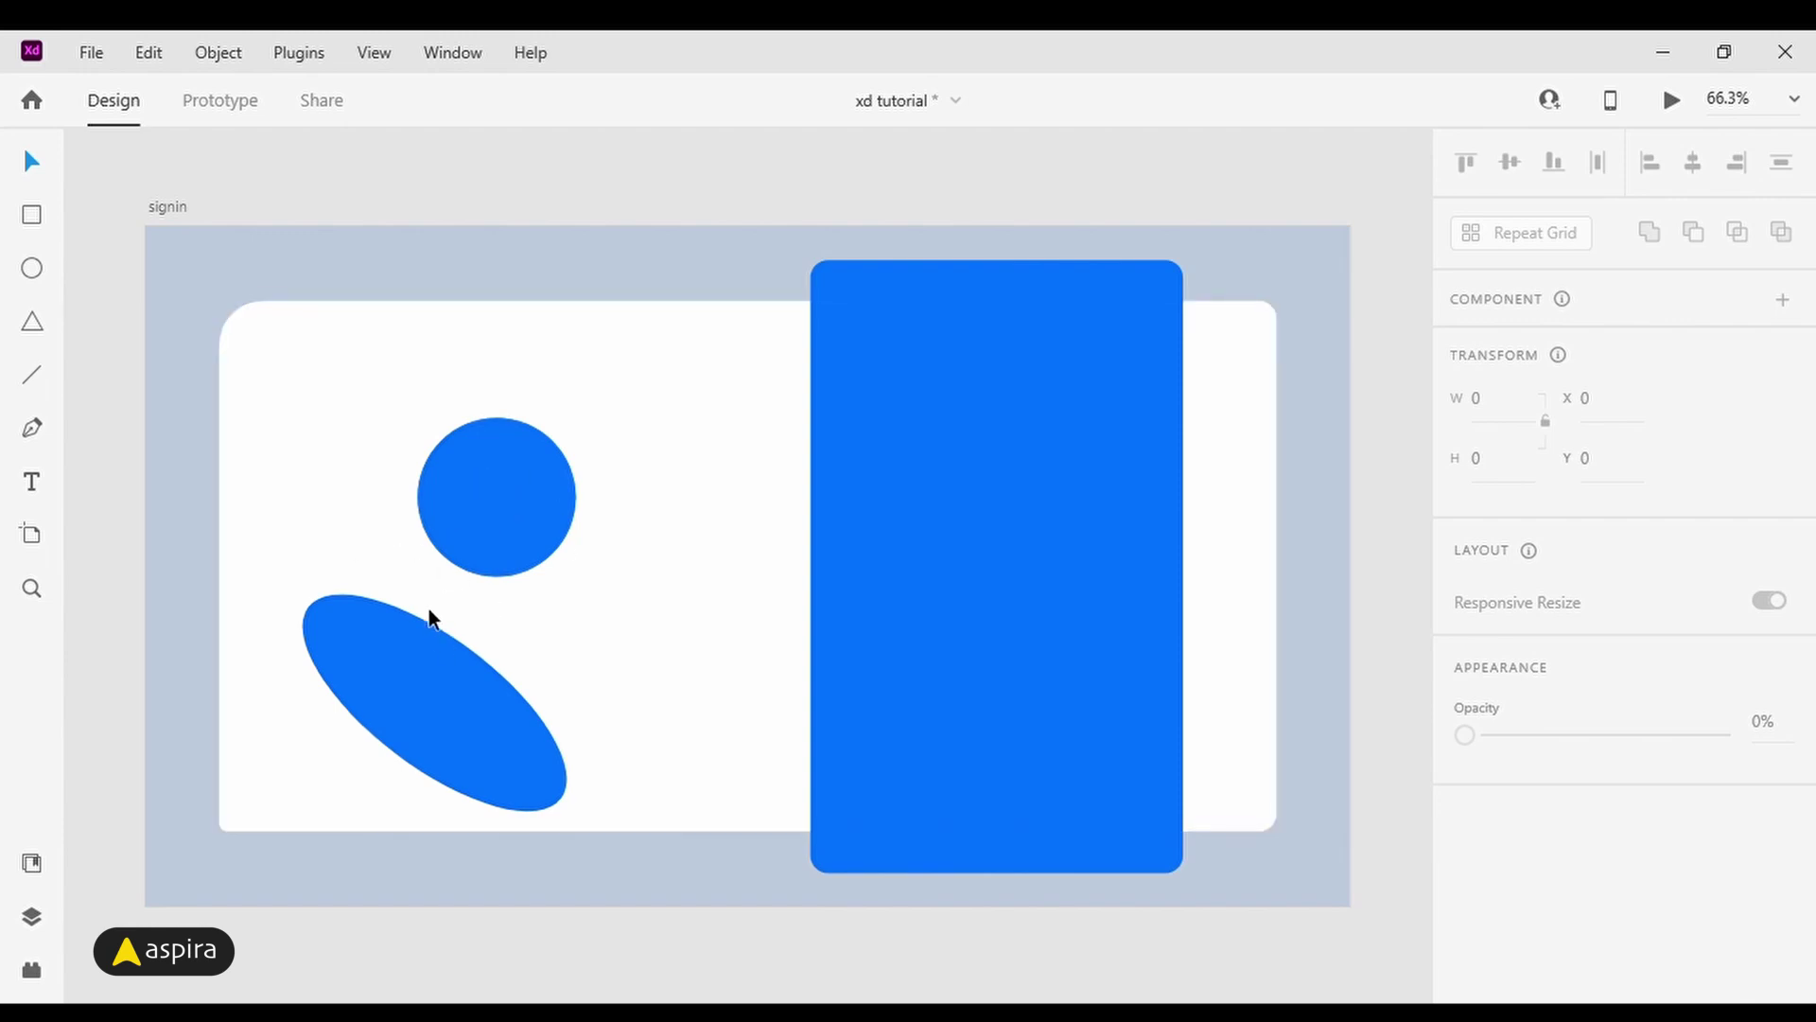
# Step: Set the blue ellipse's rotation to 45°
pyautogui.click(361, 666)
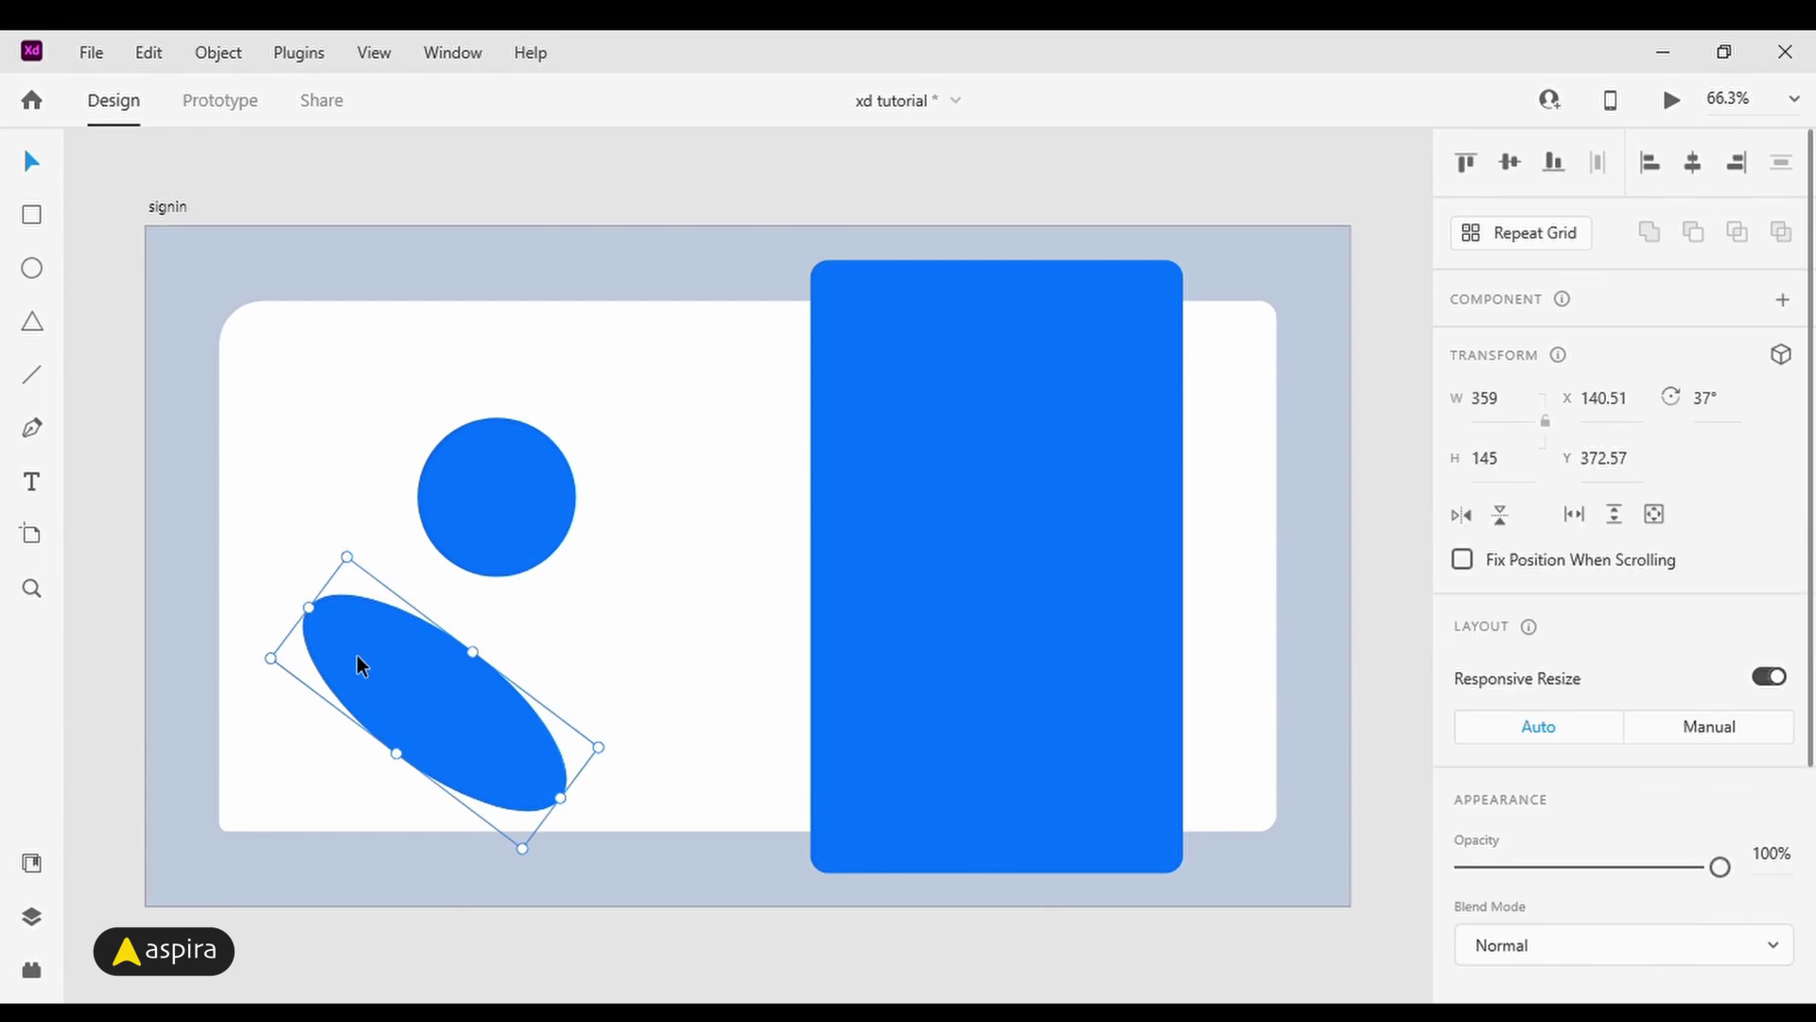
pyautogui.click(1740, 418)
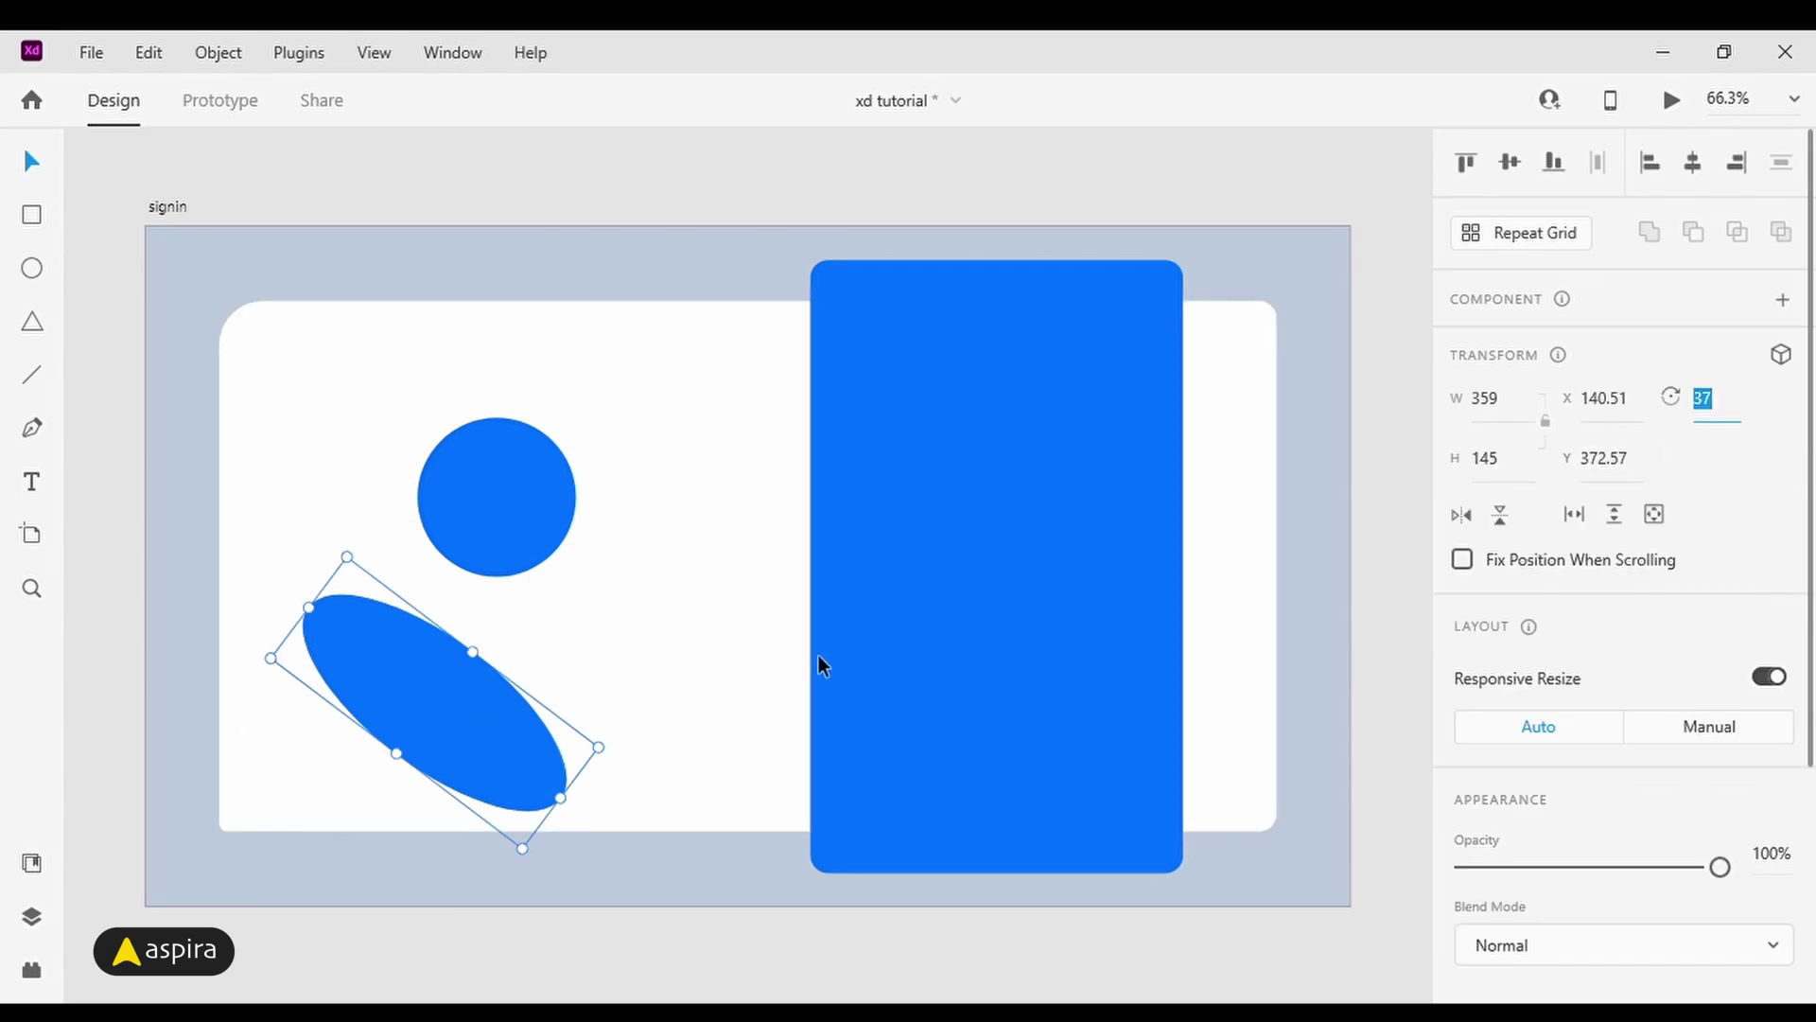
pyautogui.write('45')
pyautogui.press('Return')
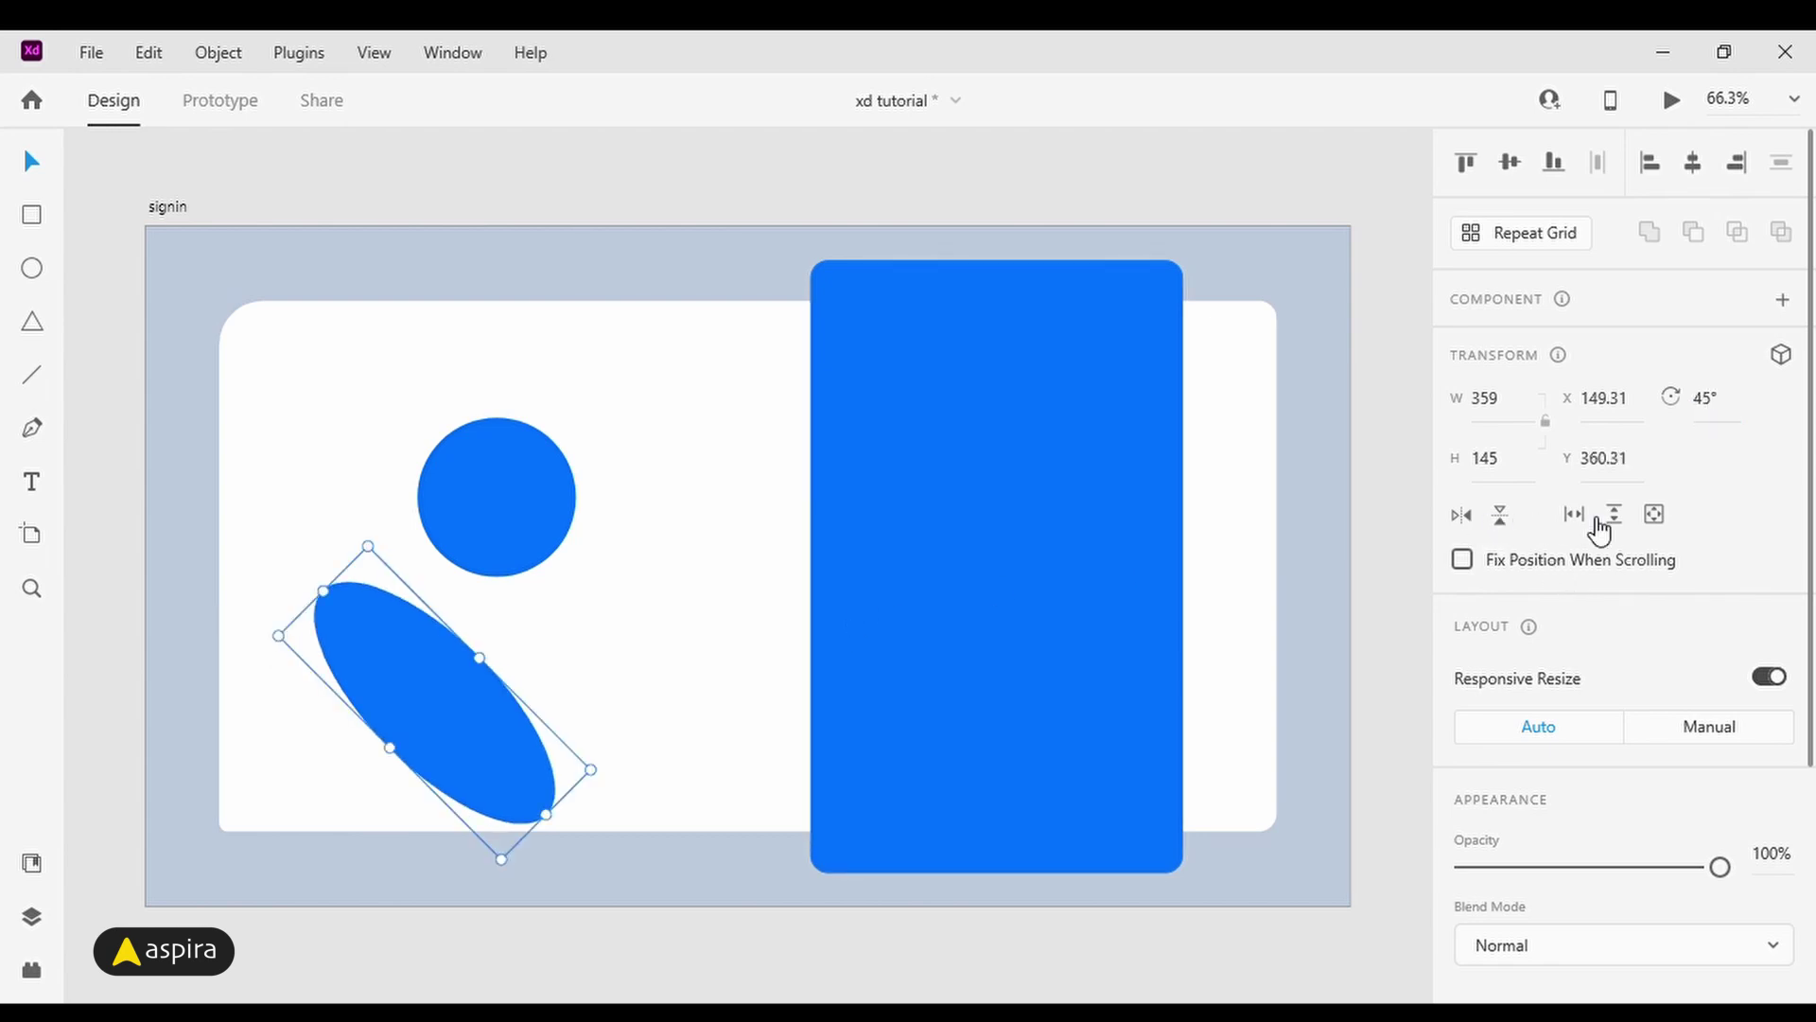
# Step: Flip the ellipse horizontally, vertically and horizontally again so that it slants up to the right
pyautogui.click(1467, 522)
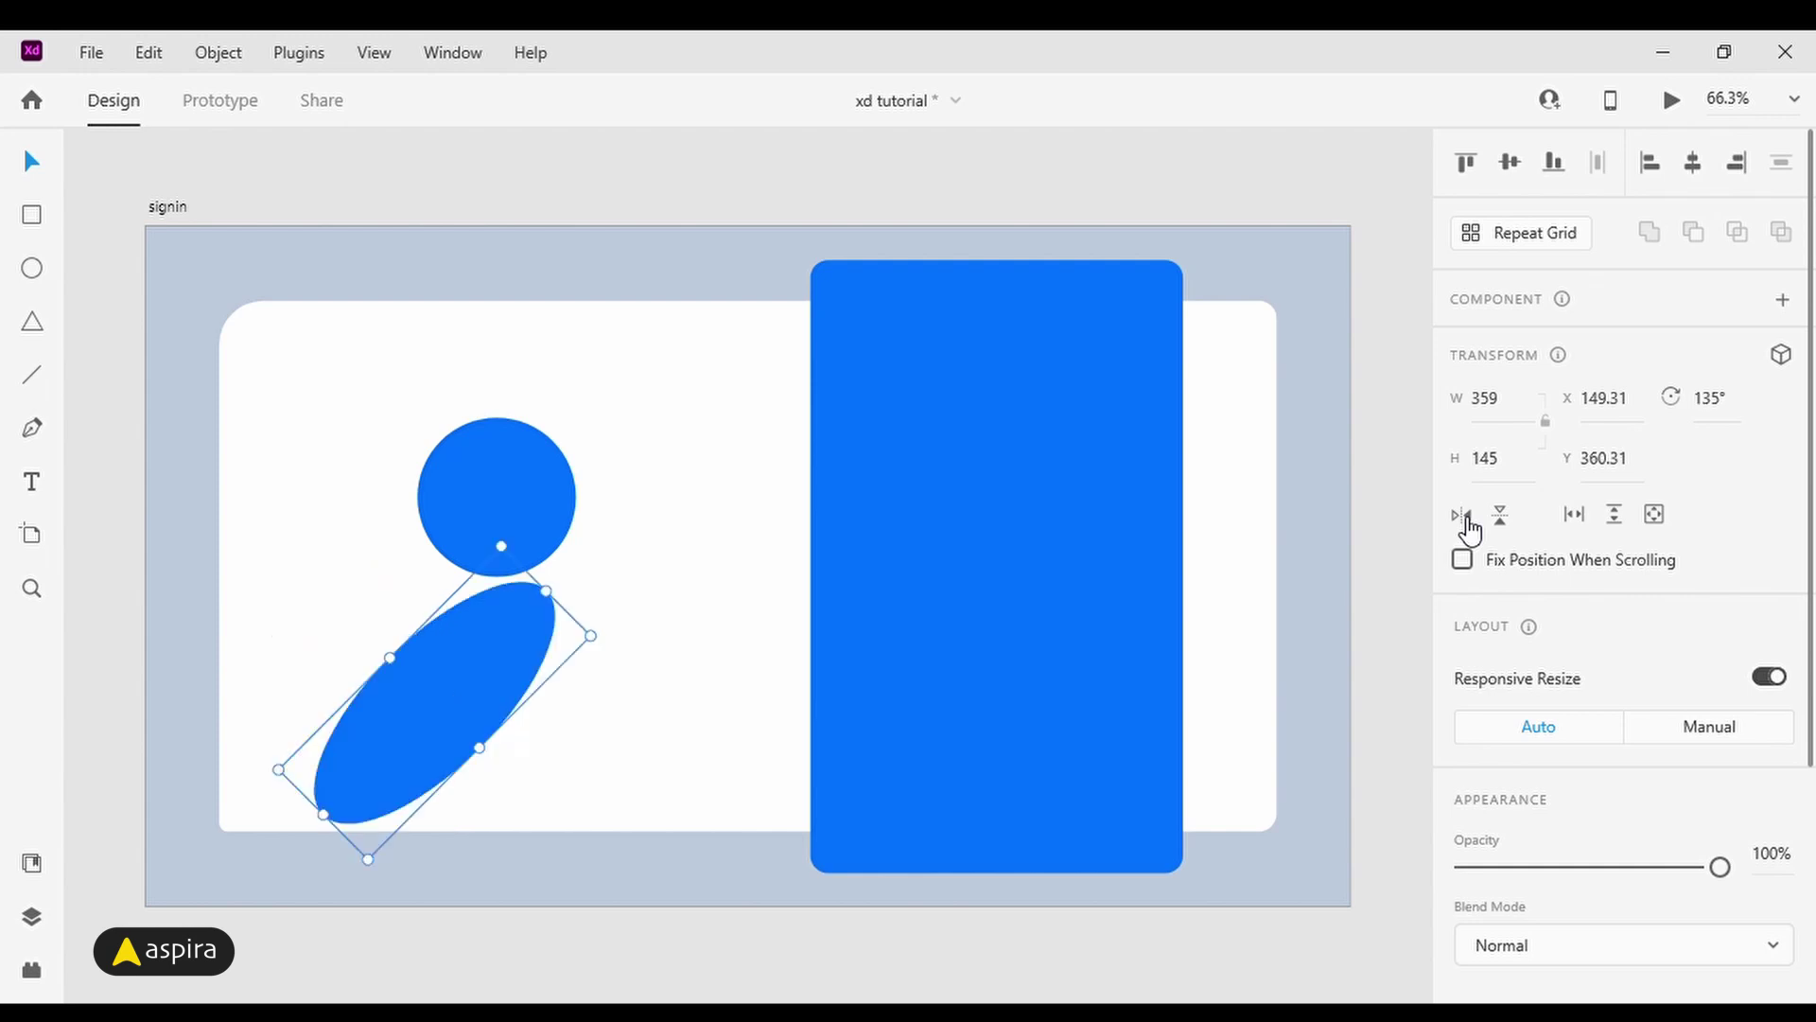
pyautogui.click(1508, 520)
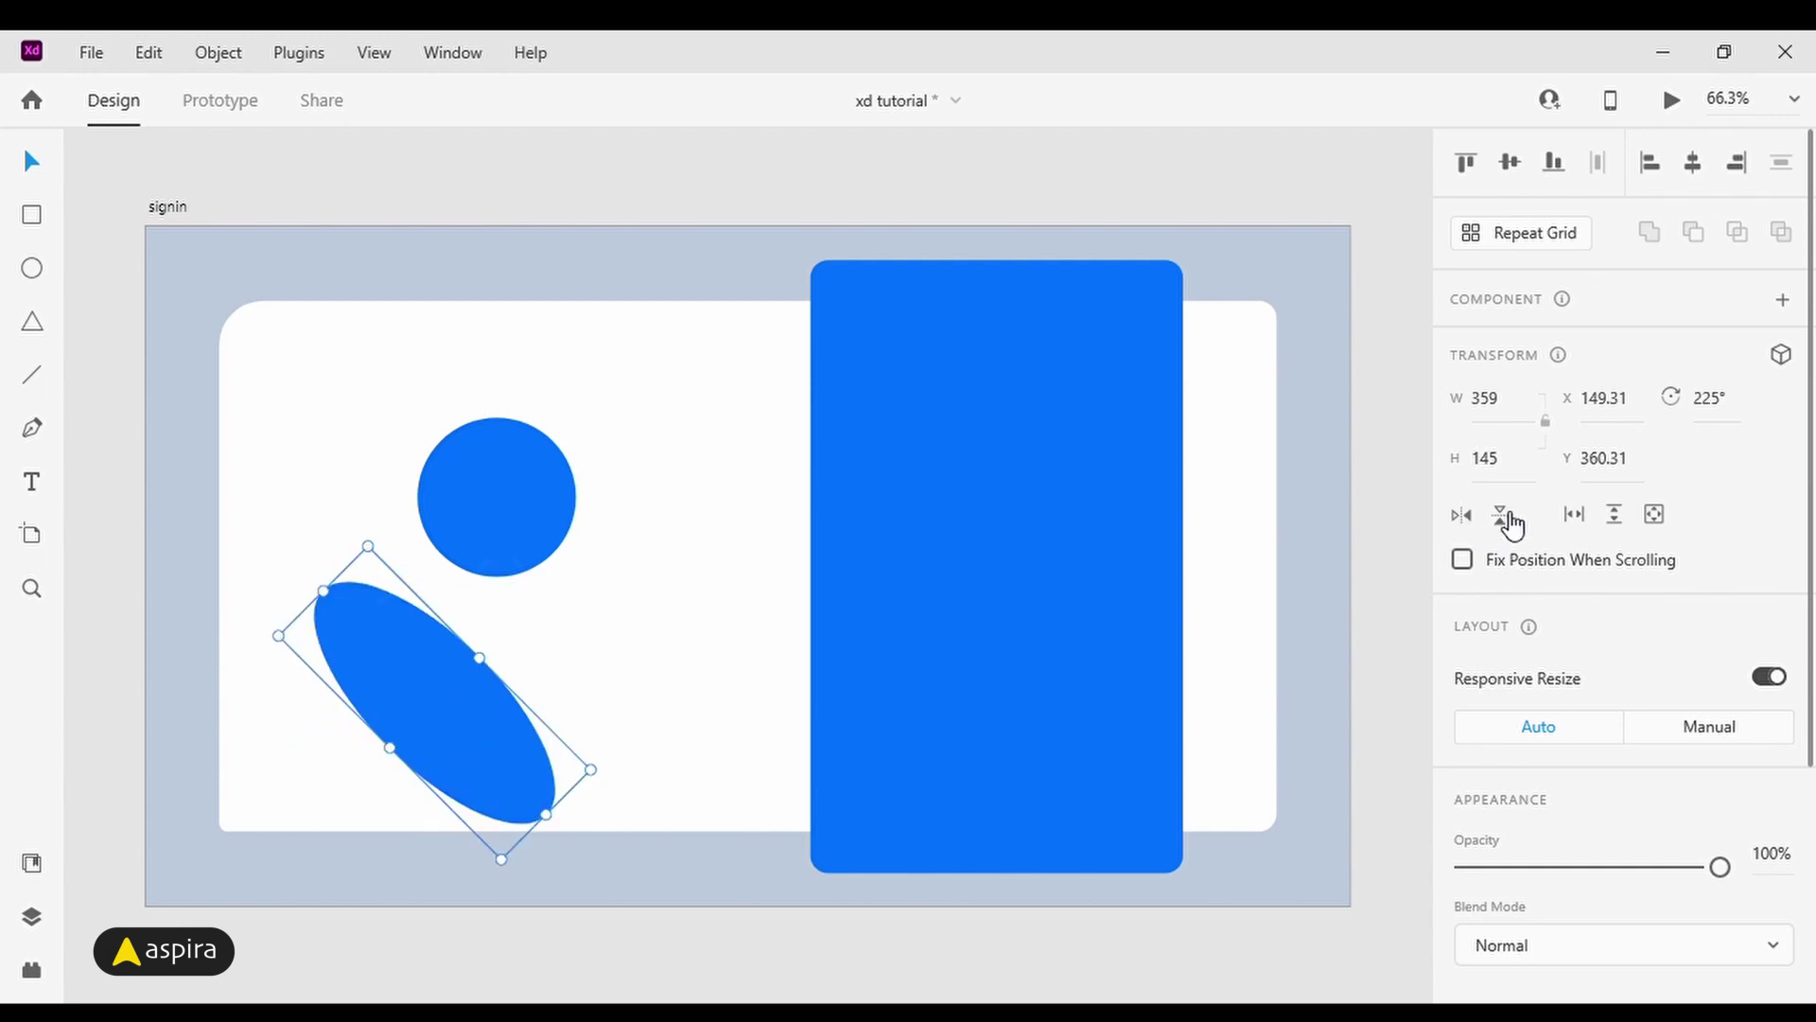
pyautogui.click(1472, 526)
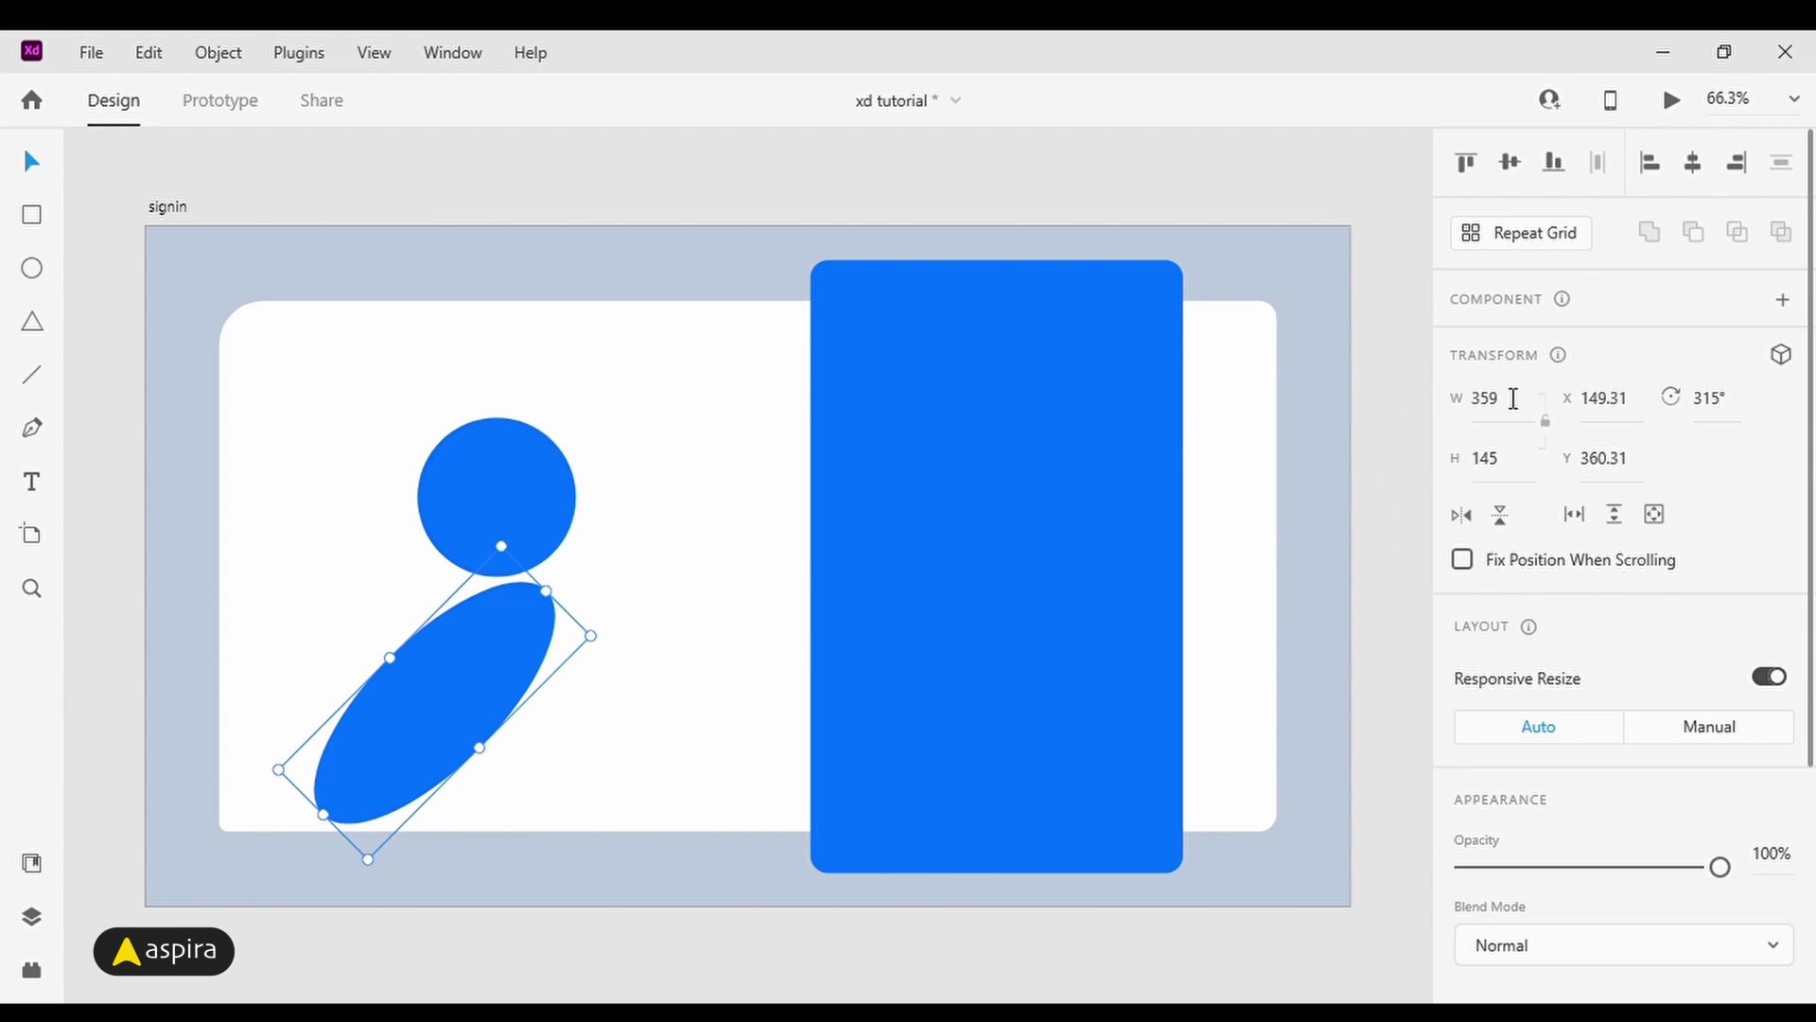
# Step: Scale the ellipse proportionally to a height of 80 px and place it against the circle's lower-right edge
pyautogui.click(1522, 461)
pyautogui.hotkey('ctrl', 'a')
pyautogui.write('80')
pyautogui.press('Return')
pyautogui.moveTo(381, 726); pyautogui.dragTo(606, 552)
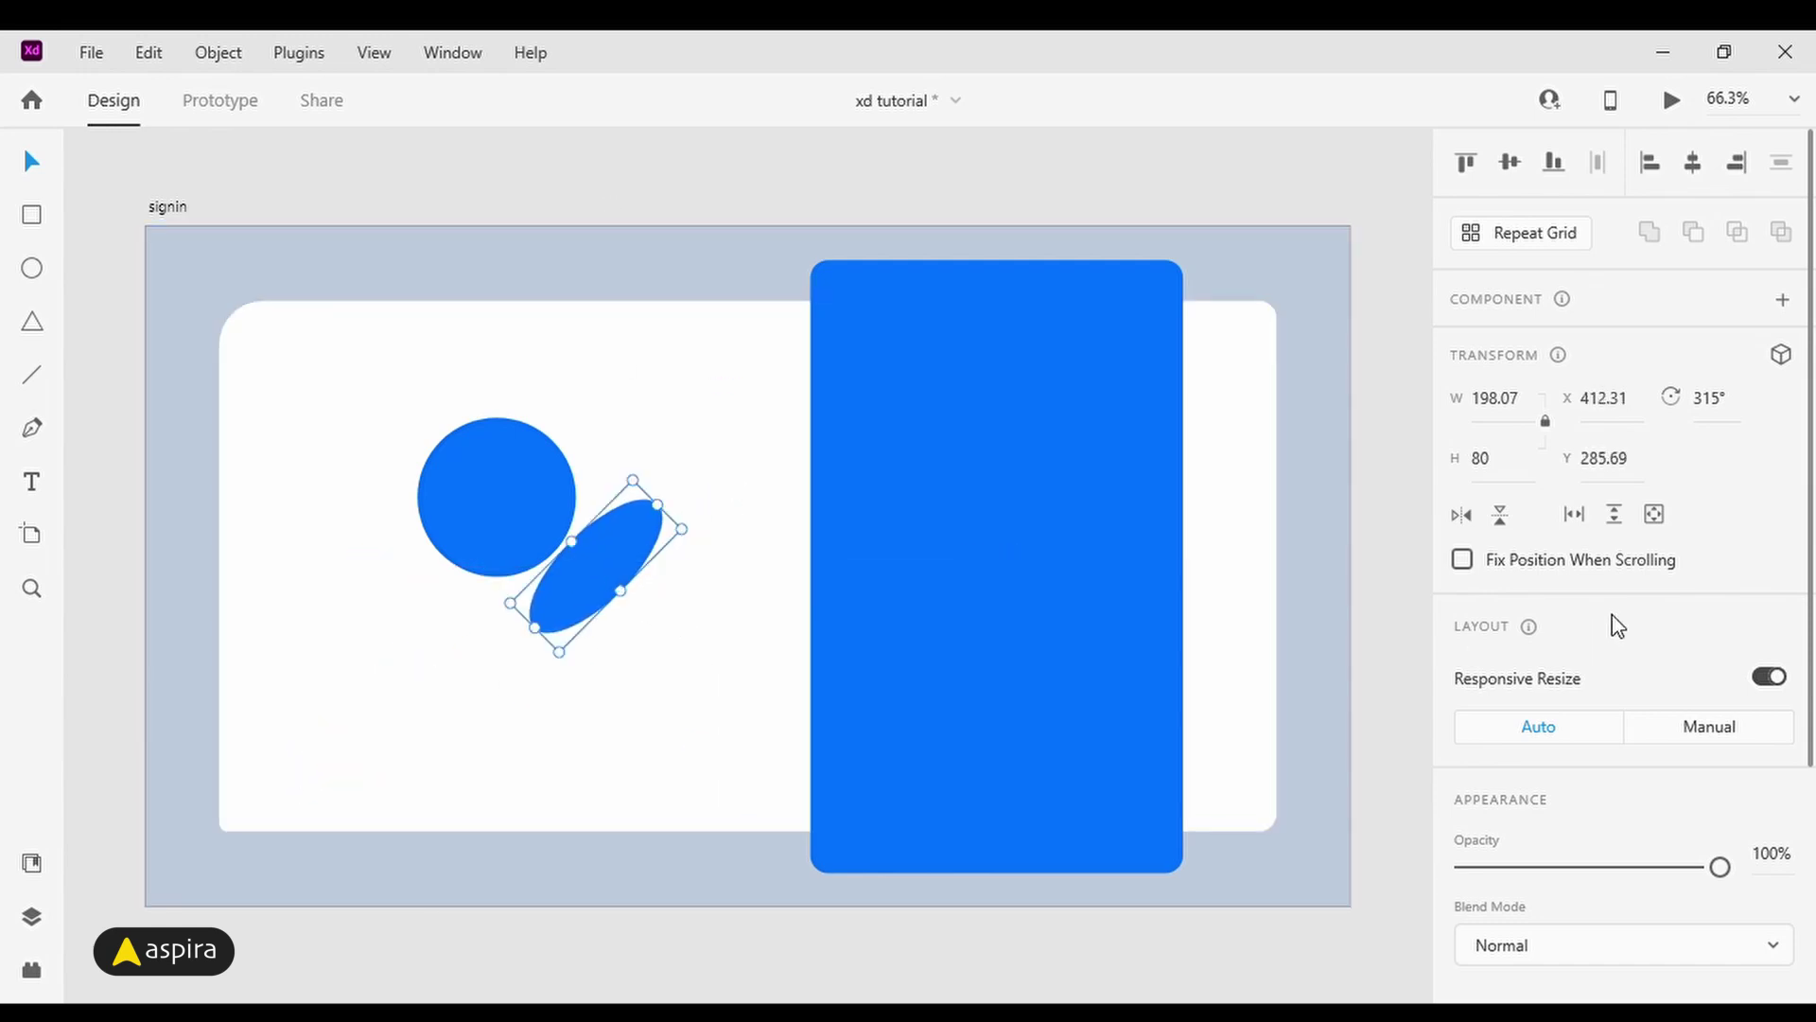
pyautogui.scroll(-4, 1622, 539)
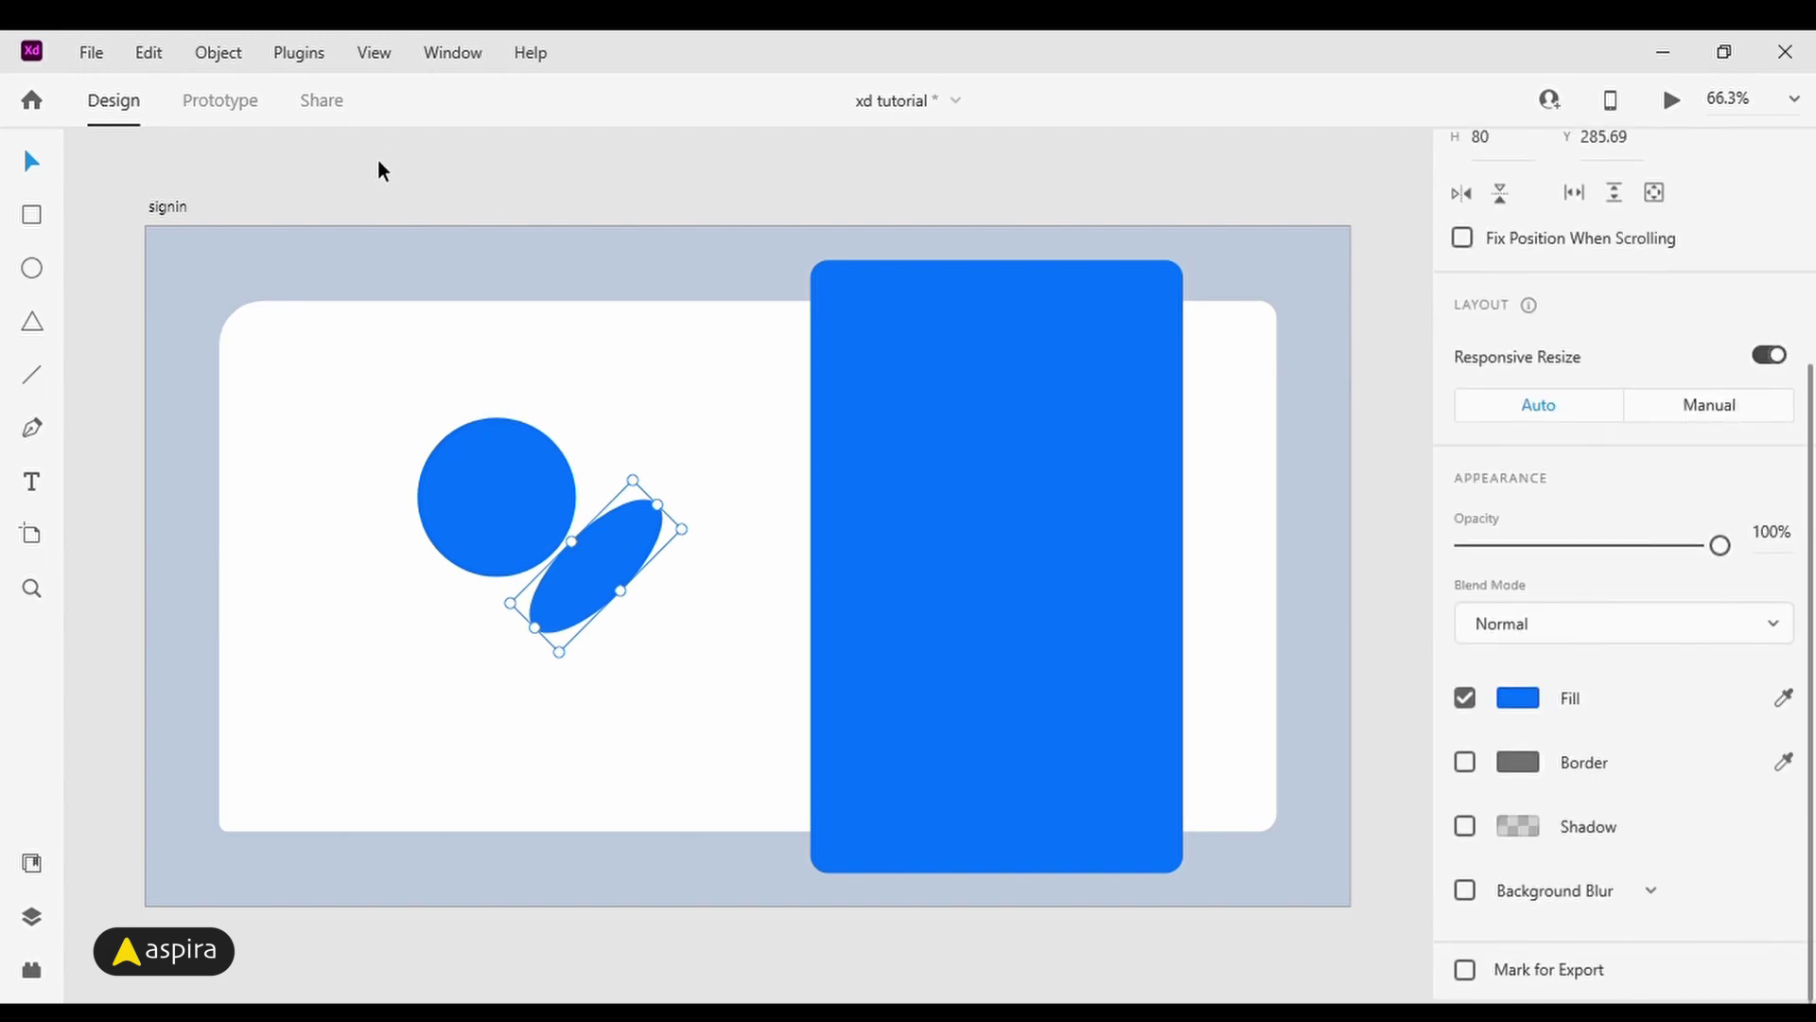
pyautogui.click(490, 182)
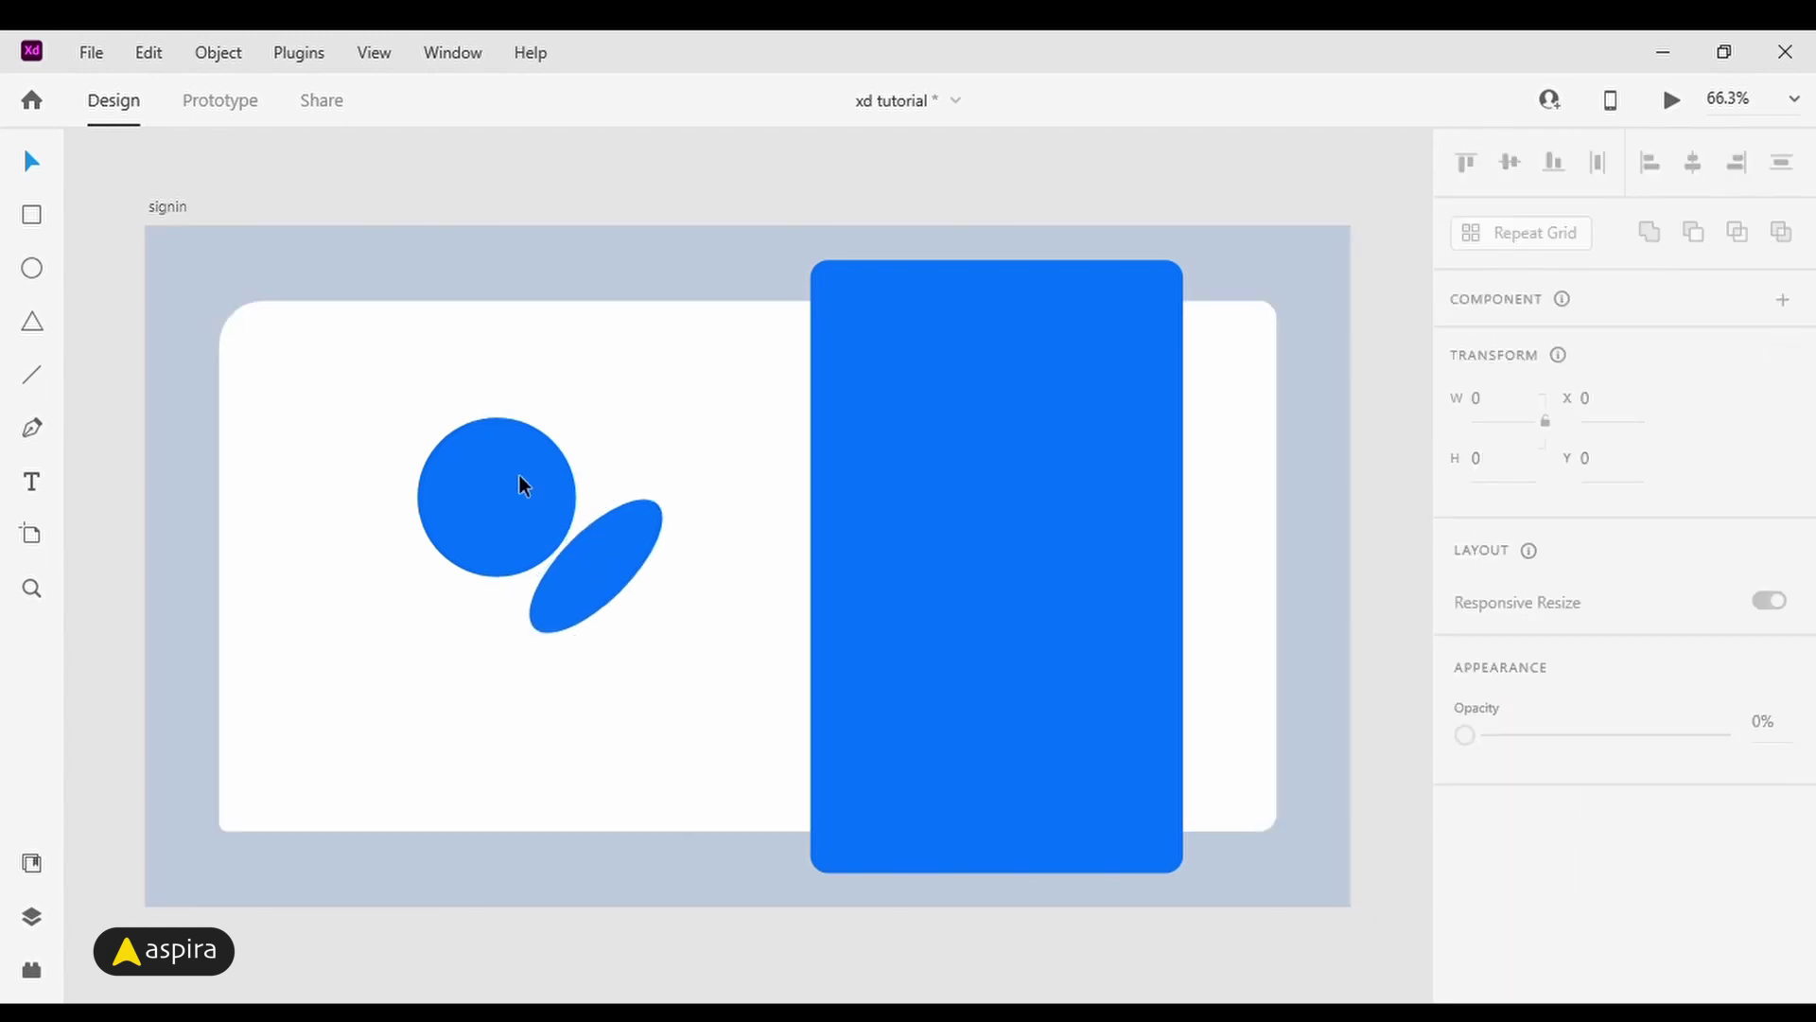
# Step: Scale the circle and ellipse down together proportionally and shift them slightly to the right on the white card
pyautogui.click(520, 475)
pyautogui.keyDown('shift'); pyautogui.click(602, 534); pyautogui.keyUp('shift')
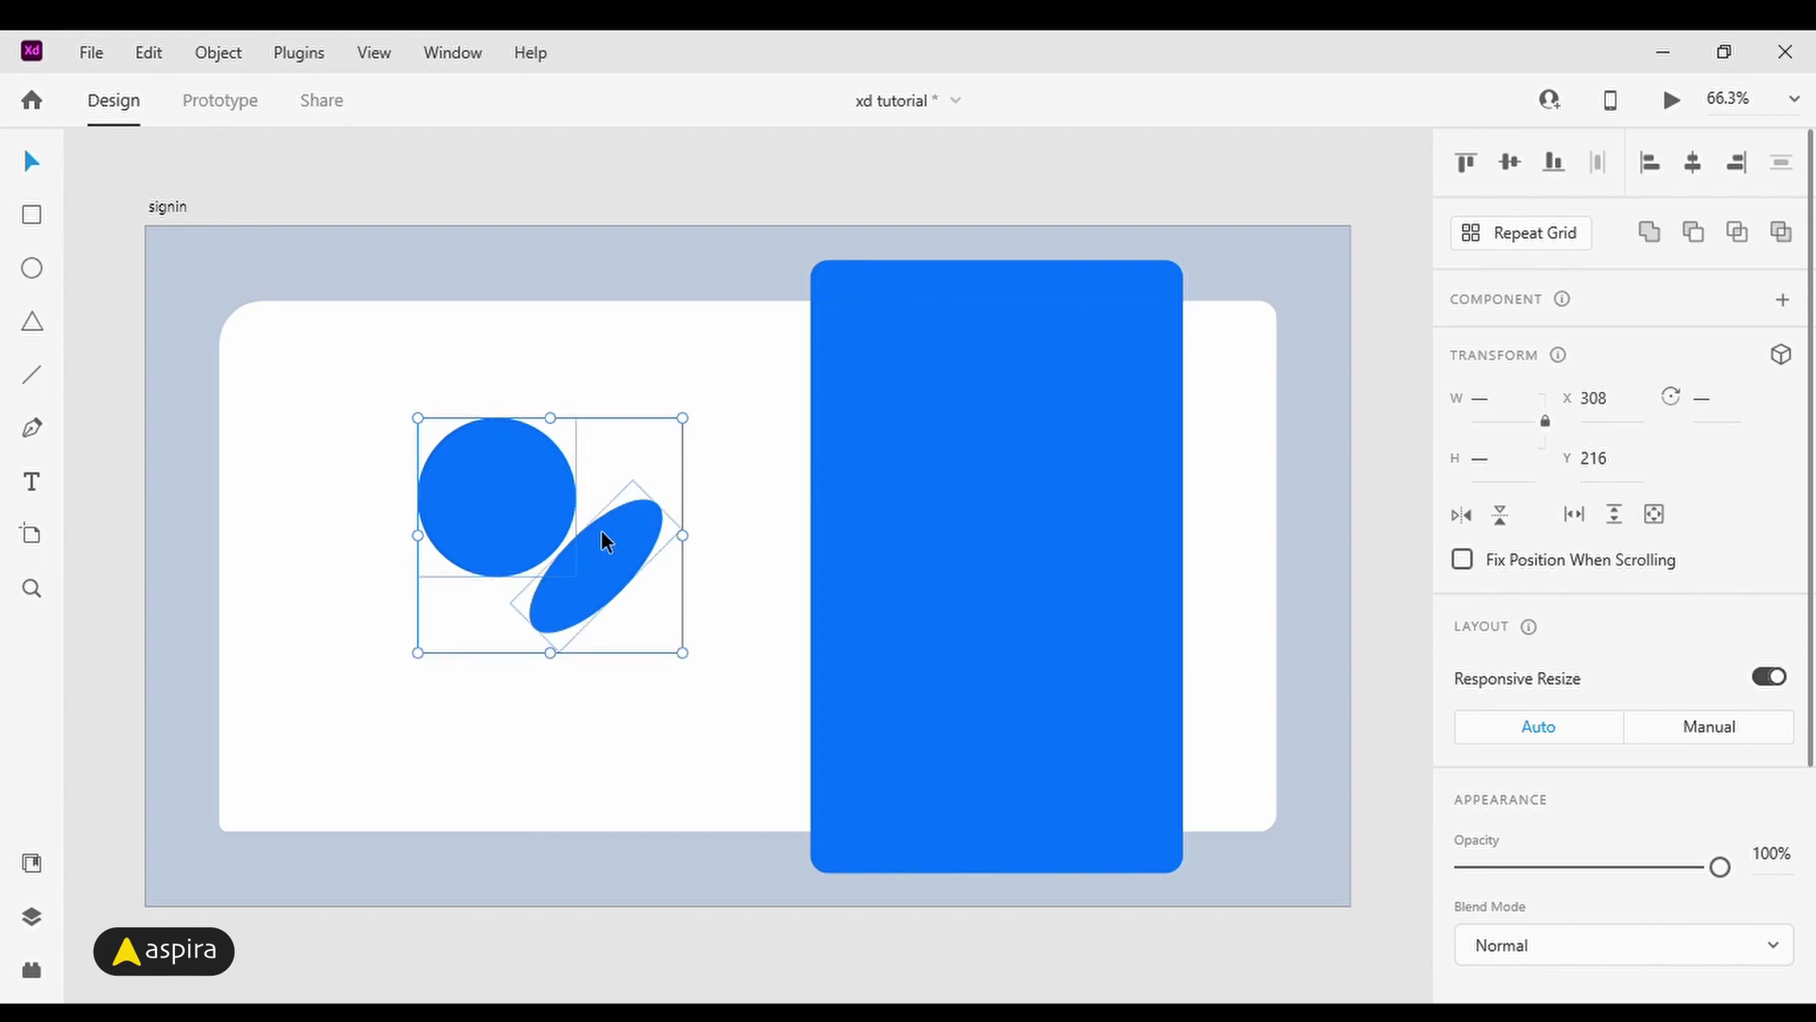
pyautogui.moveTo(683, 653); pyautogui.dragTo(584, 588)
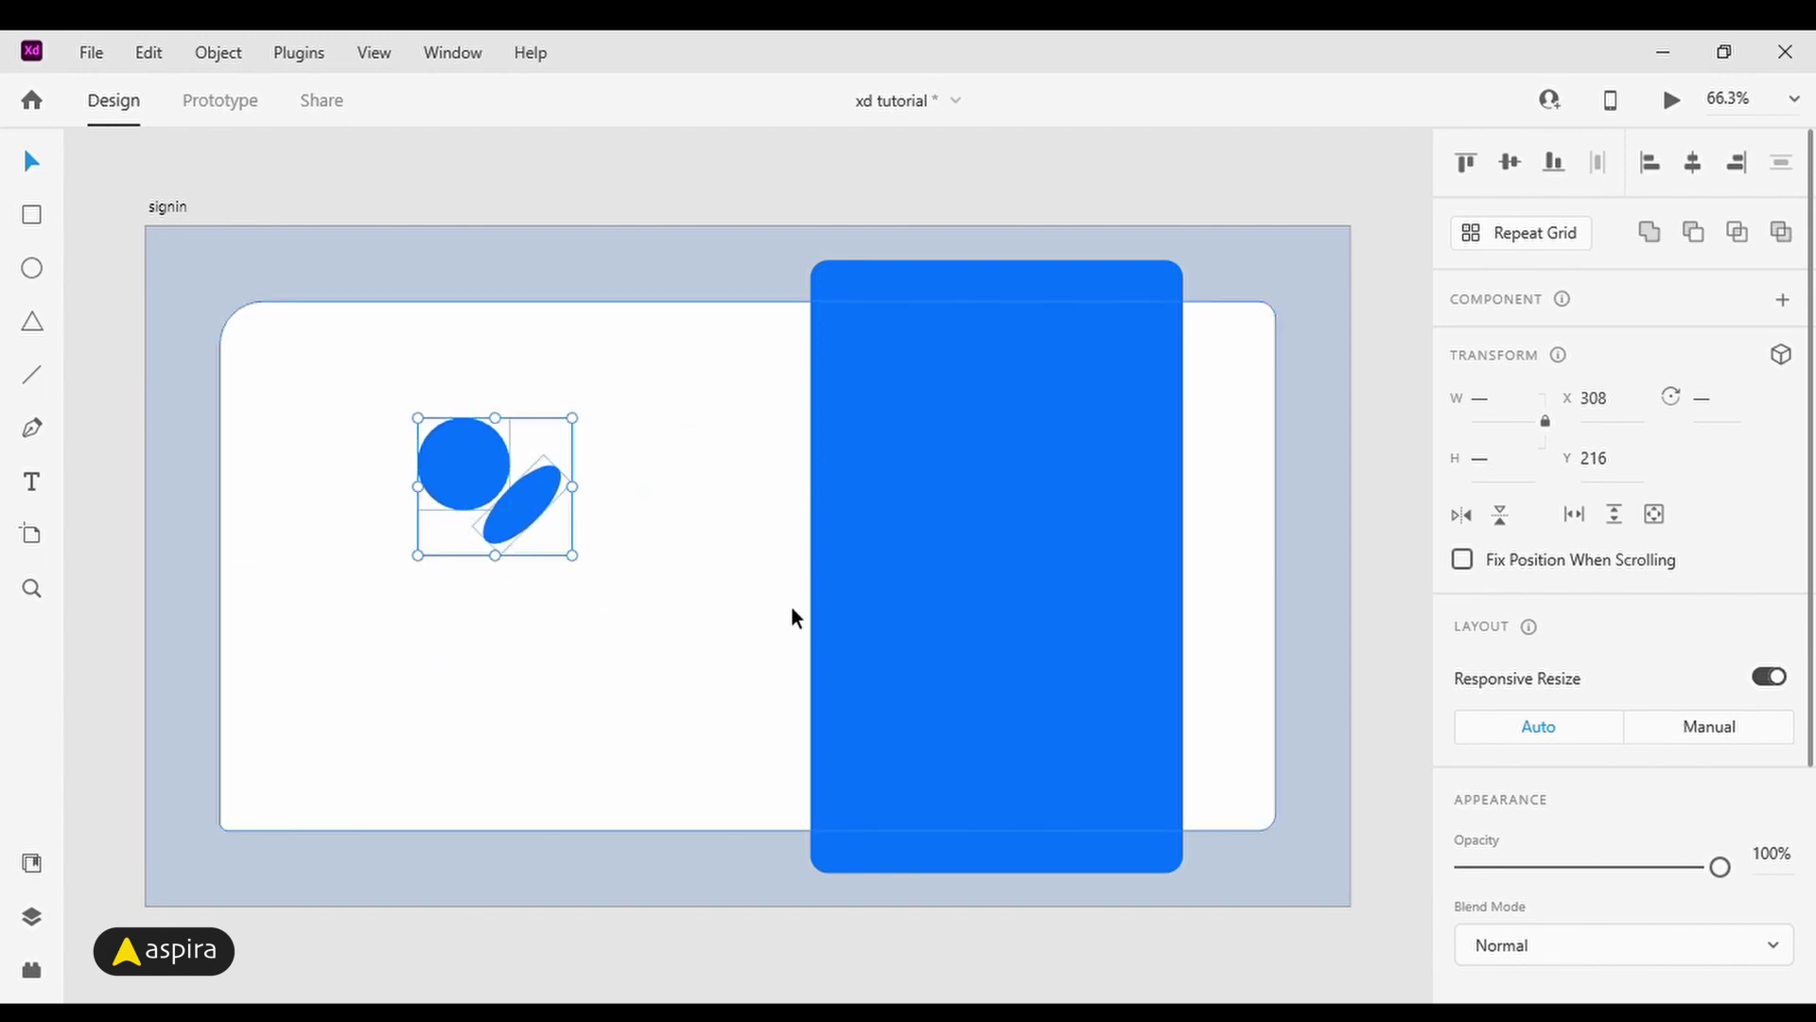
pyautogui.moveTo(480, 468); pyautogui.dragTo(490, 469)
pyautogui.click(590, 184)
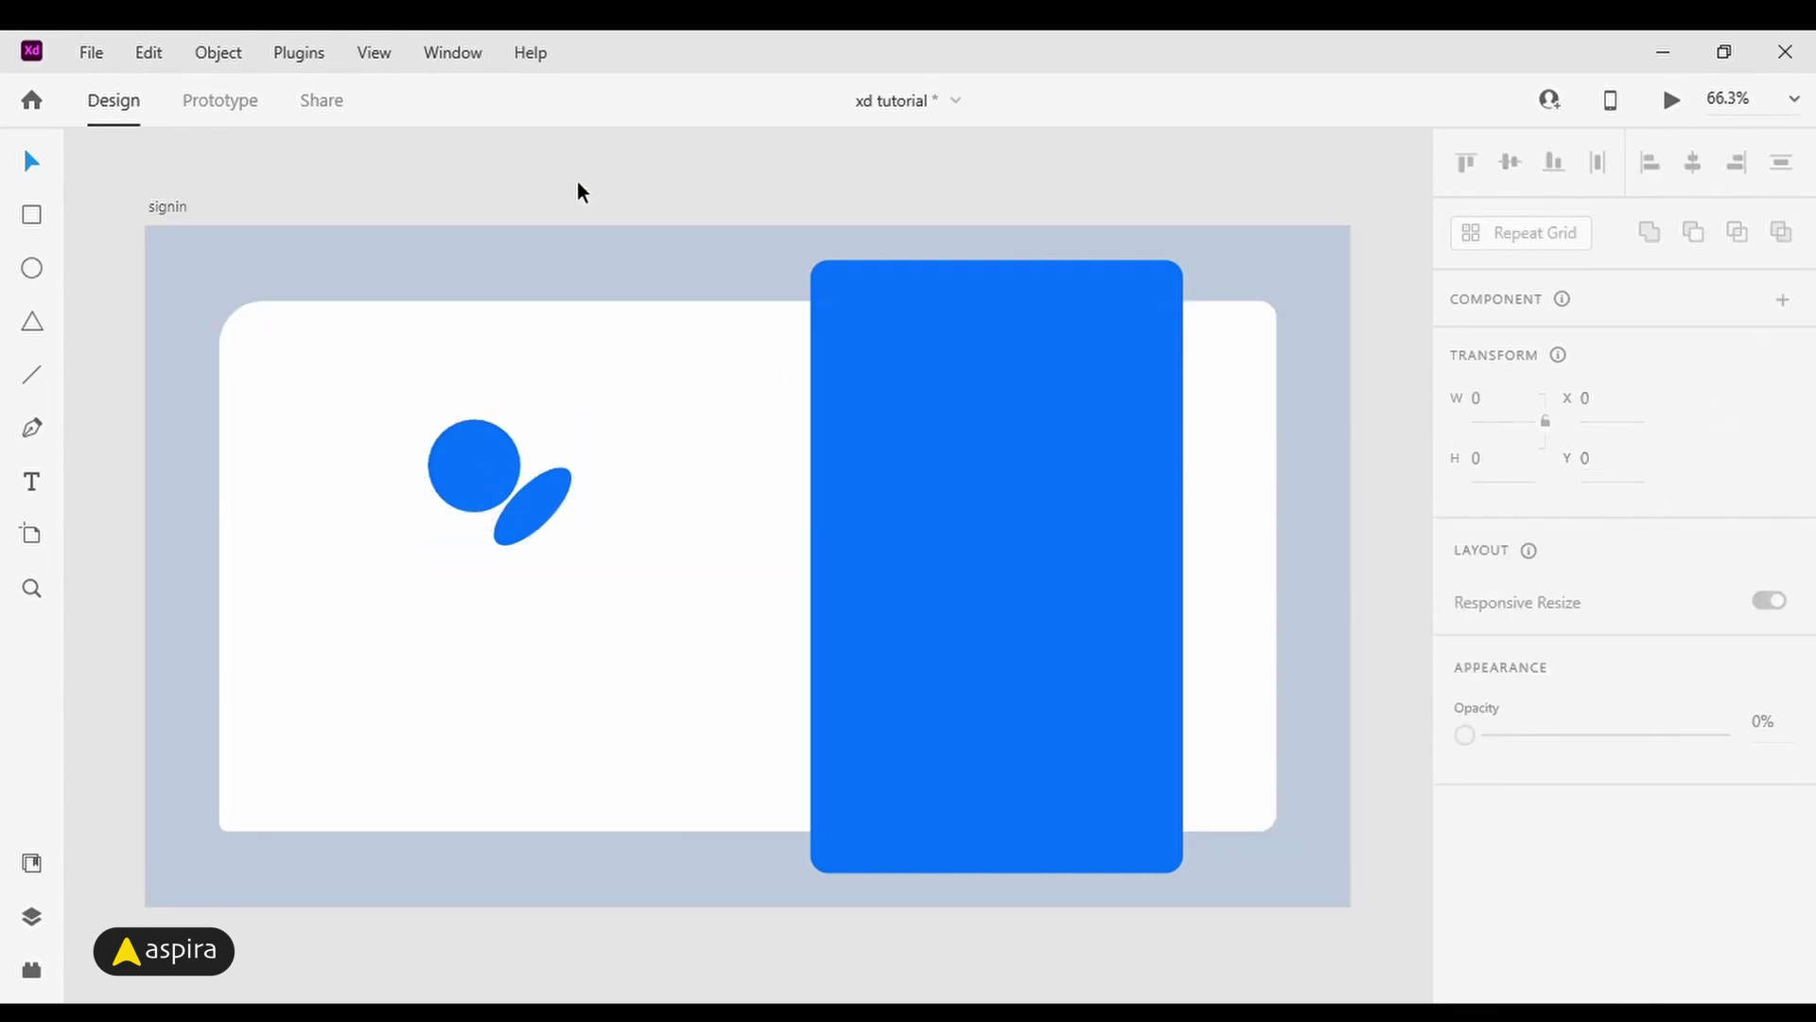
# Step: Draw a triangle to the lower left of the circle and scale it proportionally to a height of 80 px
pyautogui.click(34, 325)
pyautogui.moveTo(345, 521); pyautogui.dragTo(477, 634)
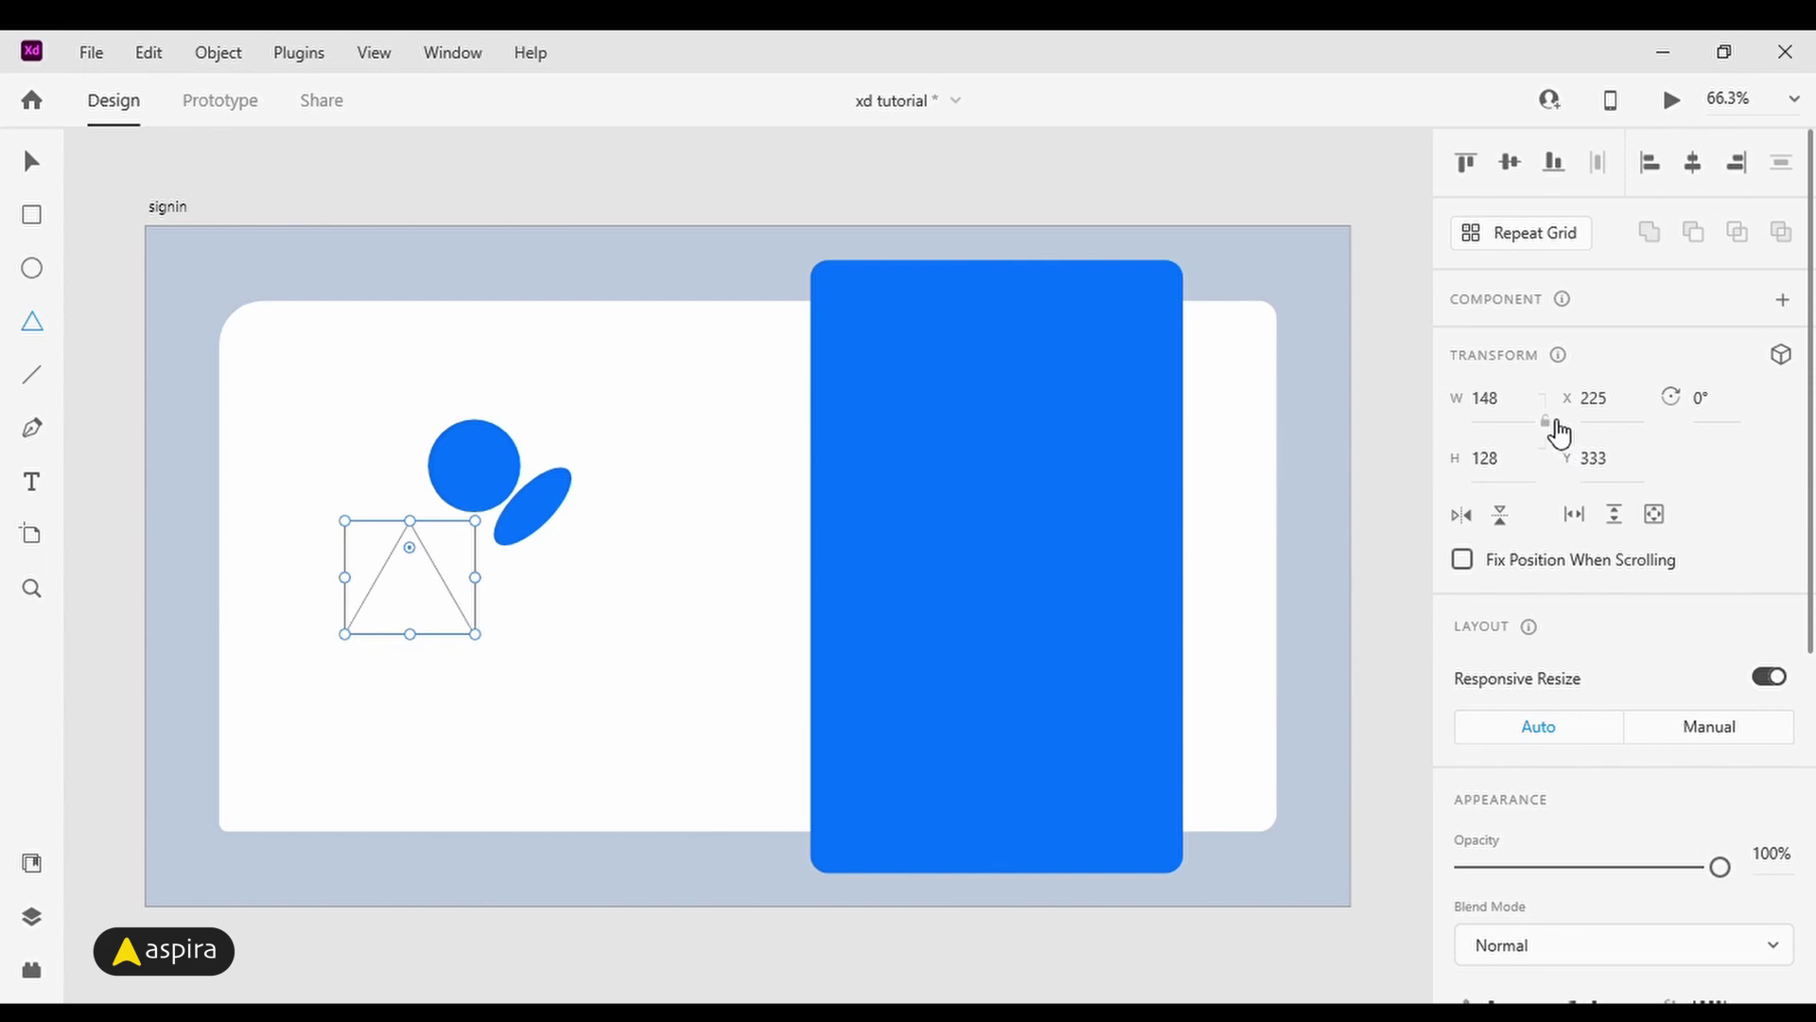
pyautogui.click(1528, 463)
pyautogui.write('80')
pyautogui.press('Return')
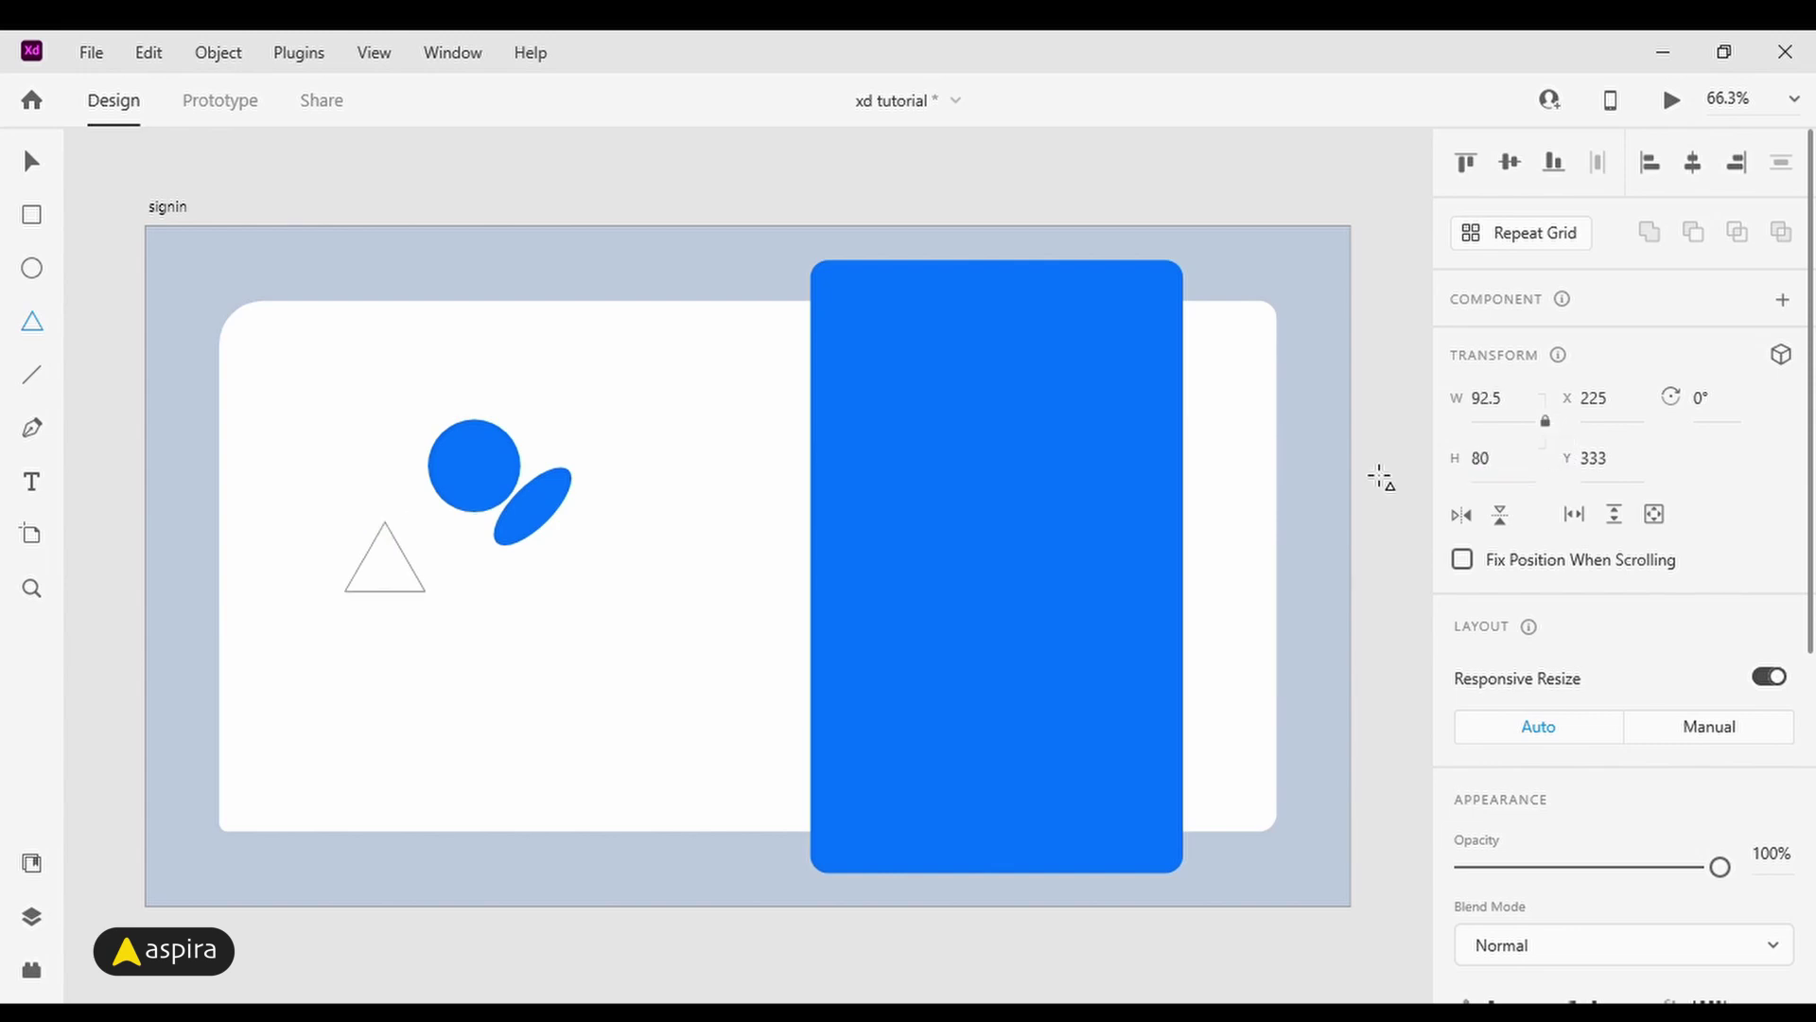
# Step: Rotate the triangle to 45° and flip it horizontally and vertically
pyautogui.click(1708, 400)
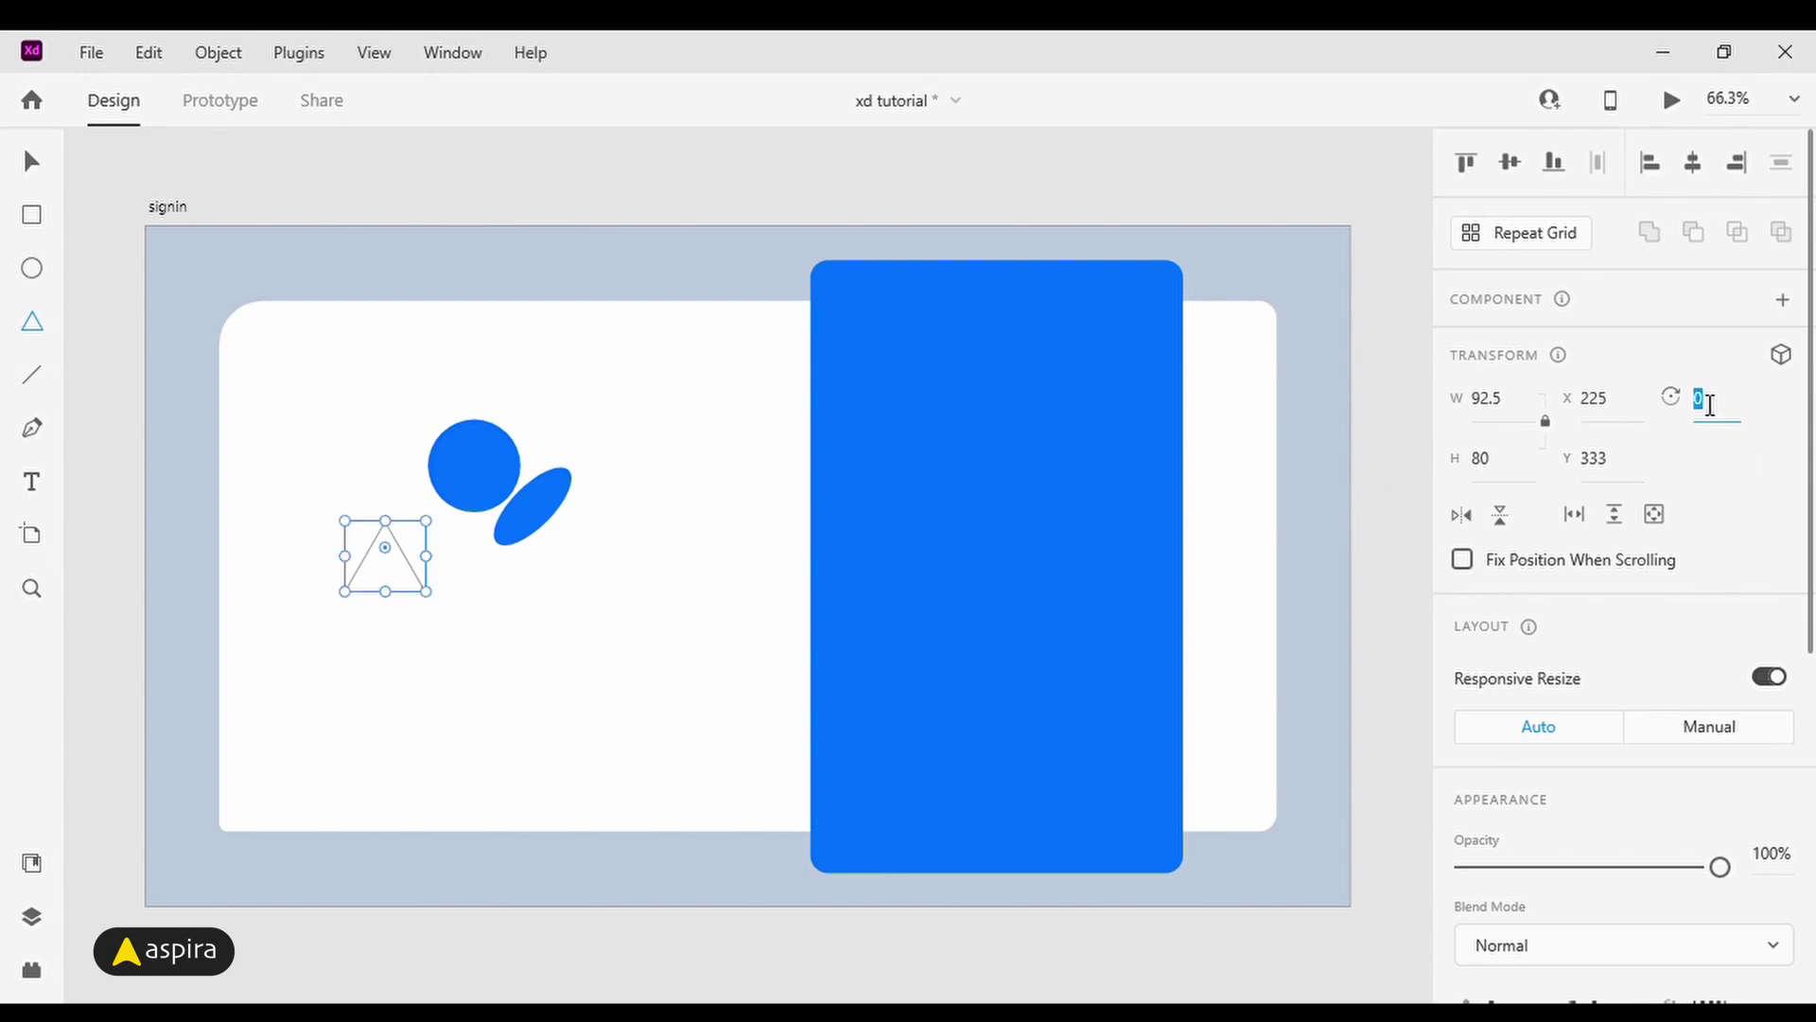
pyautogui.write('45')
pyautogui.press('Return')
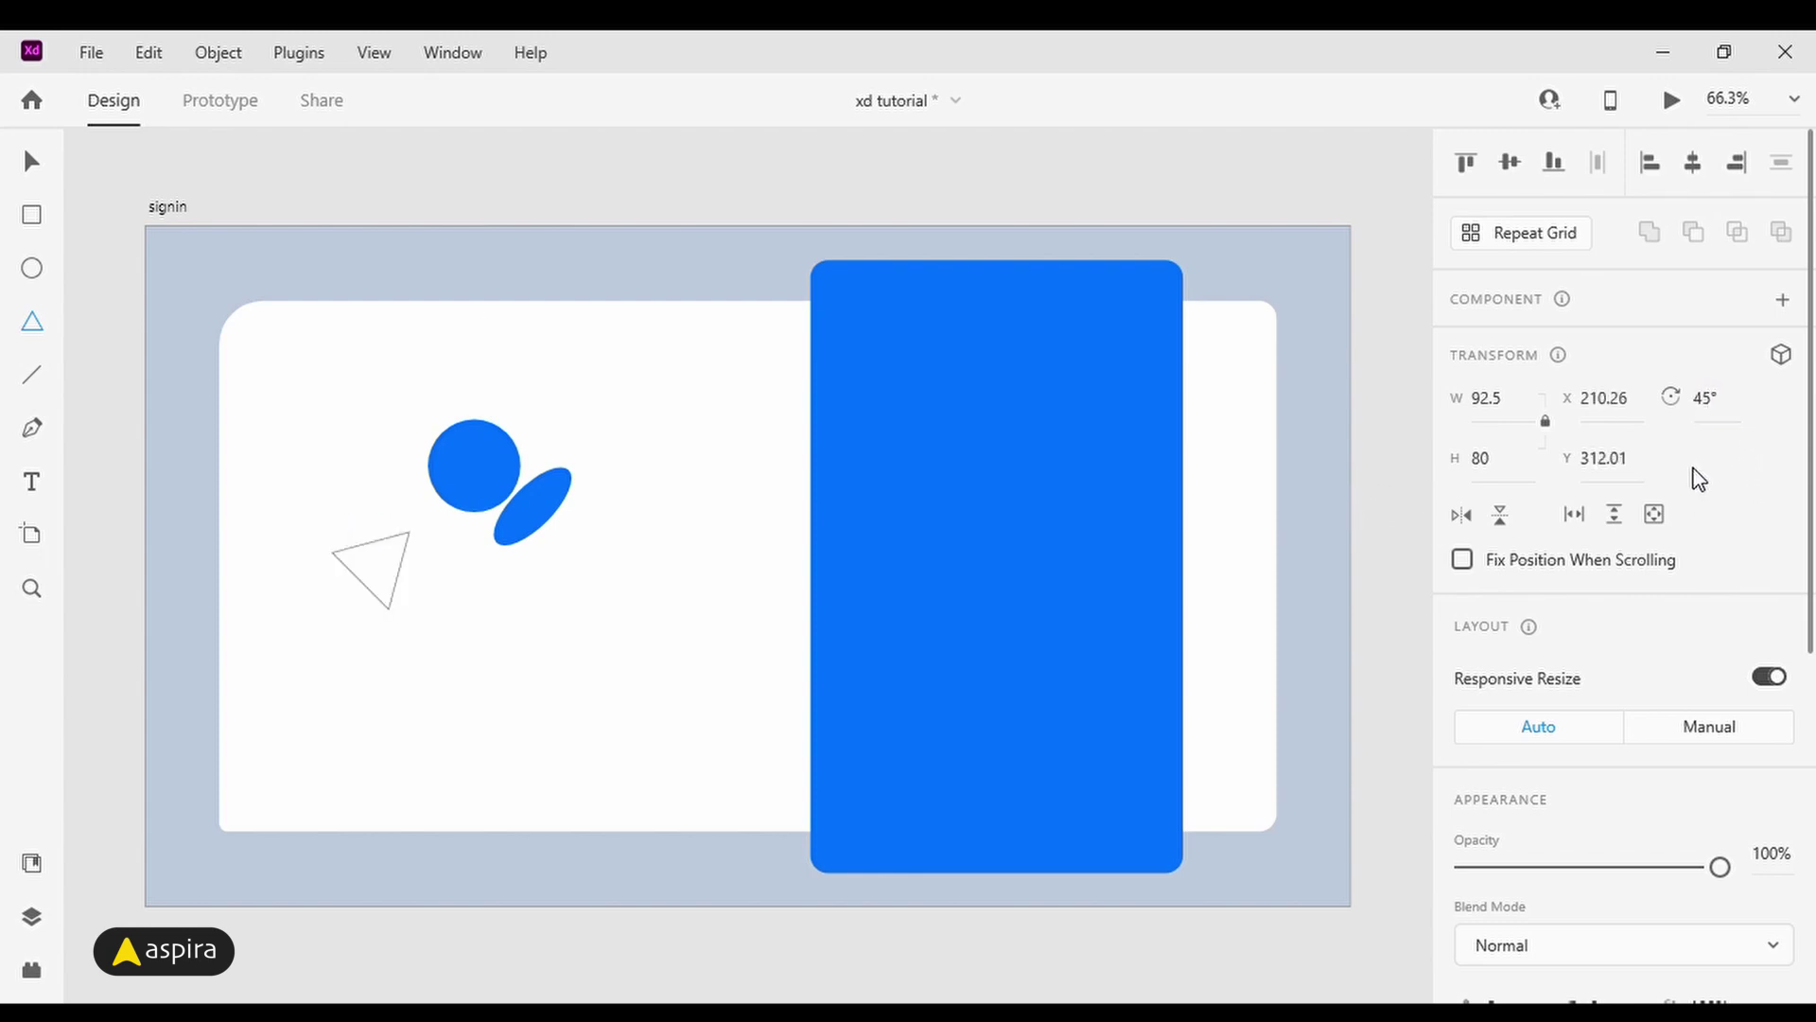
pyautogui.click(1474, 522)
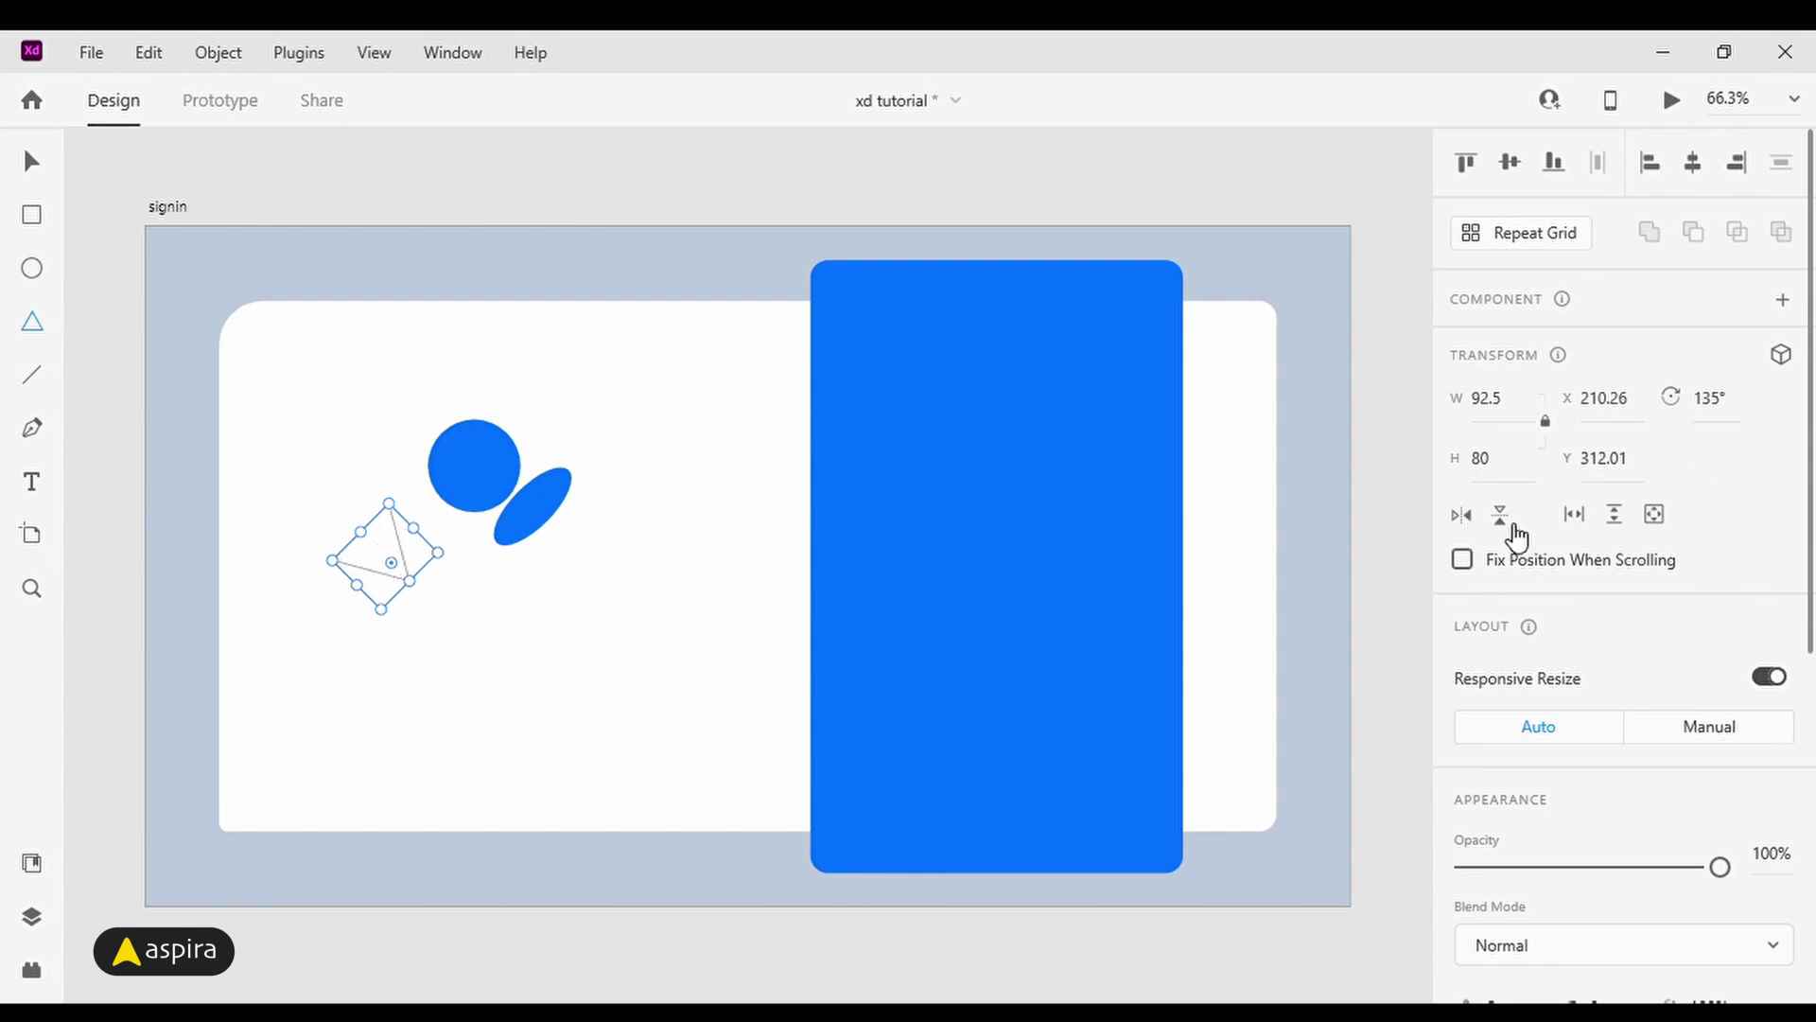
pyautogui.click(1515, 529)
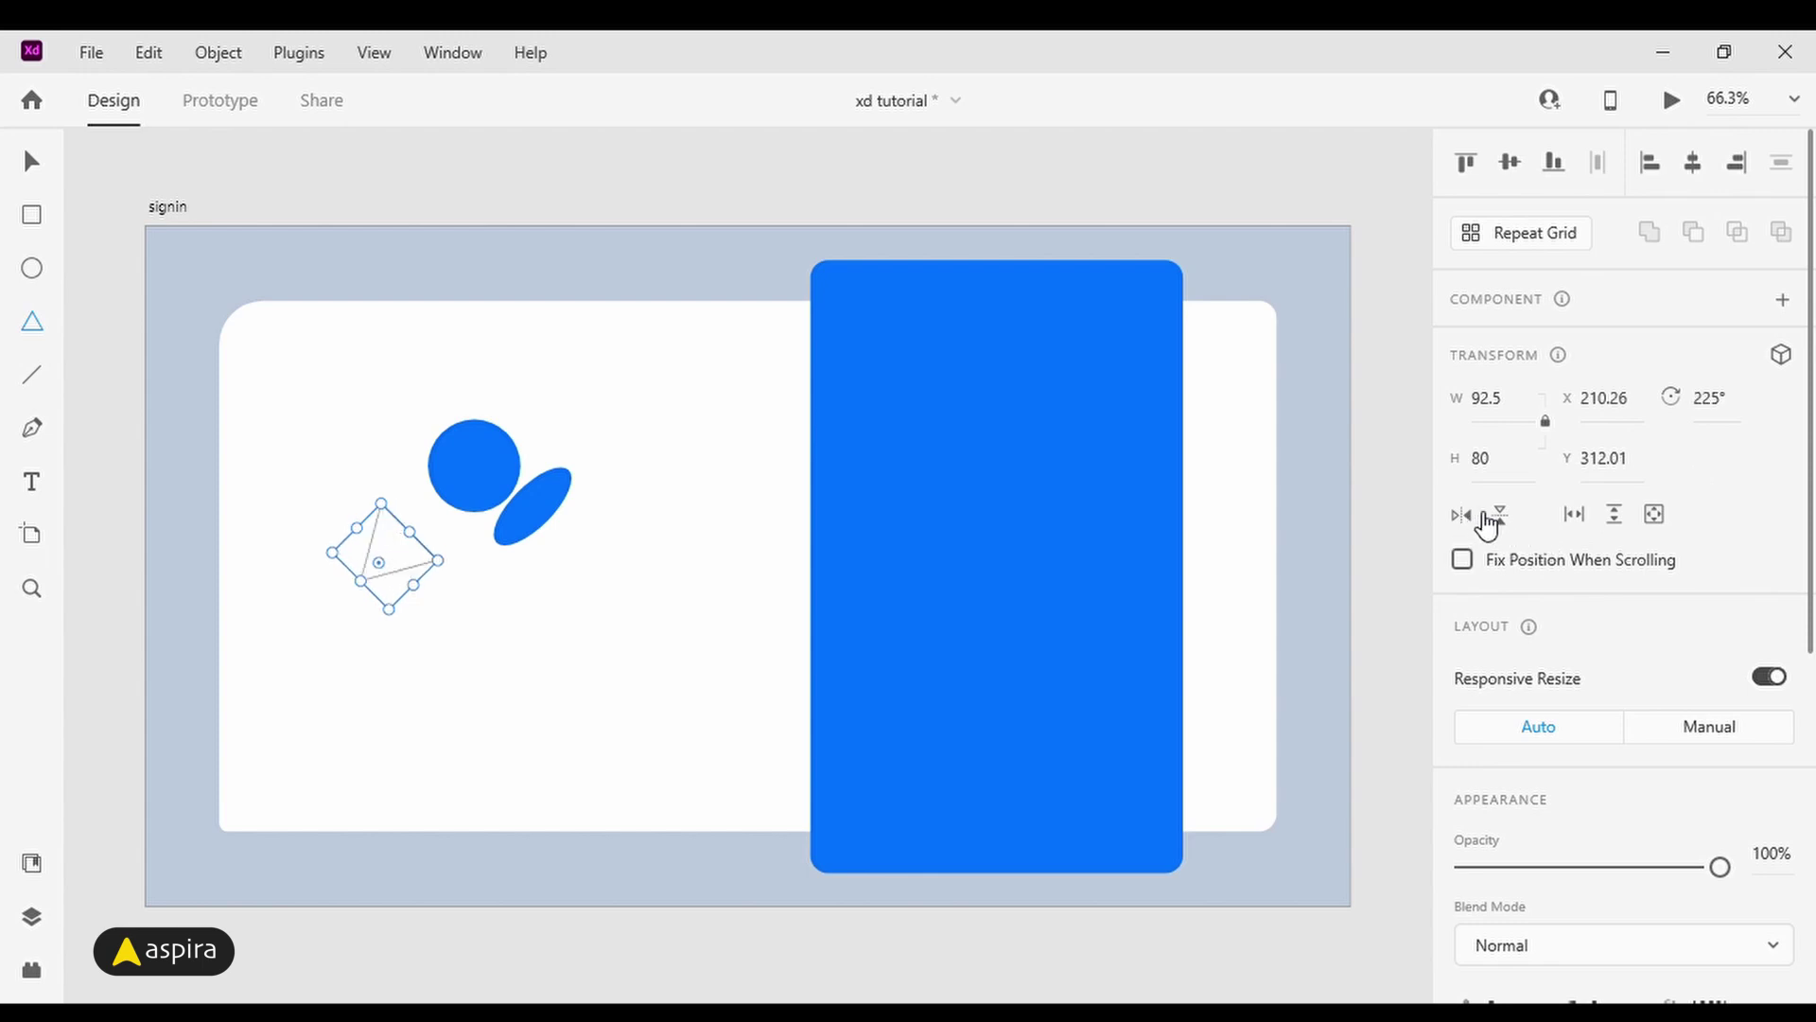
# Step: Flip the triangle horizontally several times to try out its mirrored orientations
pyautogui.click(1472, 519)
pyautogui.click(1476, 526)
pyautogui.click(1477, 527)
pyautogui.click(1476, 526)
# Step: Try a corner count of 5 on the triangle, and settle on 6 to make it a hexagon
pyautogui.scroll(-6, 1684, 461)
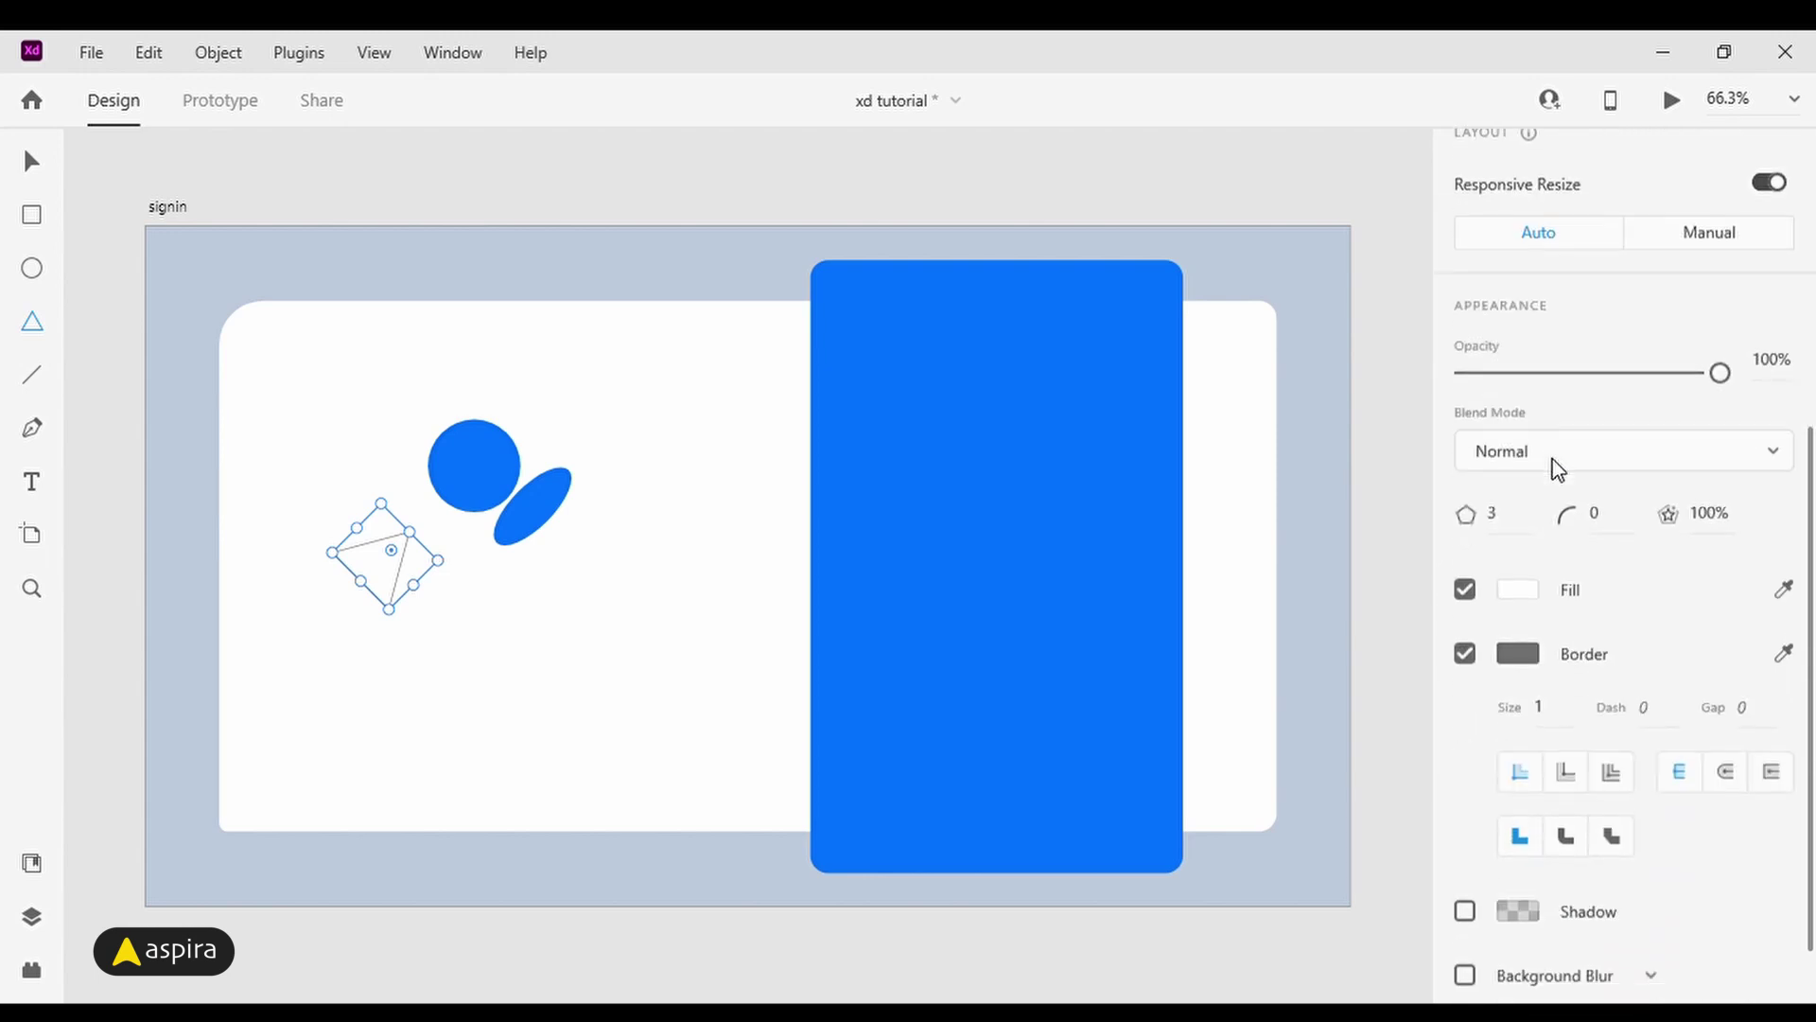
pyautogui.click(1516, 441)
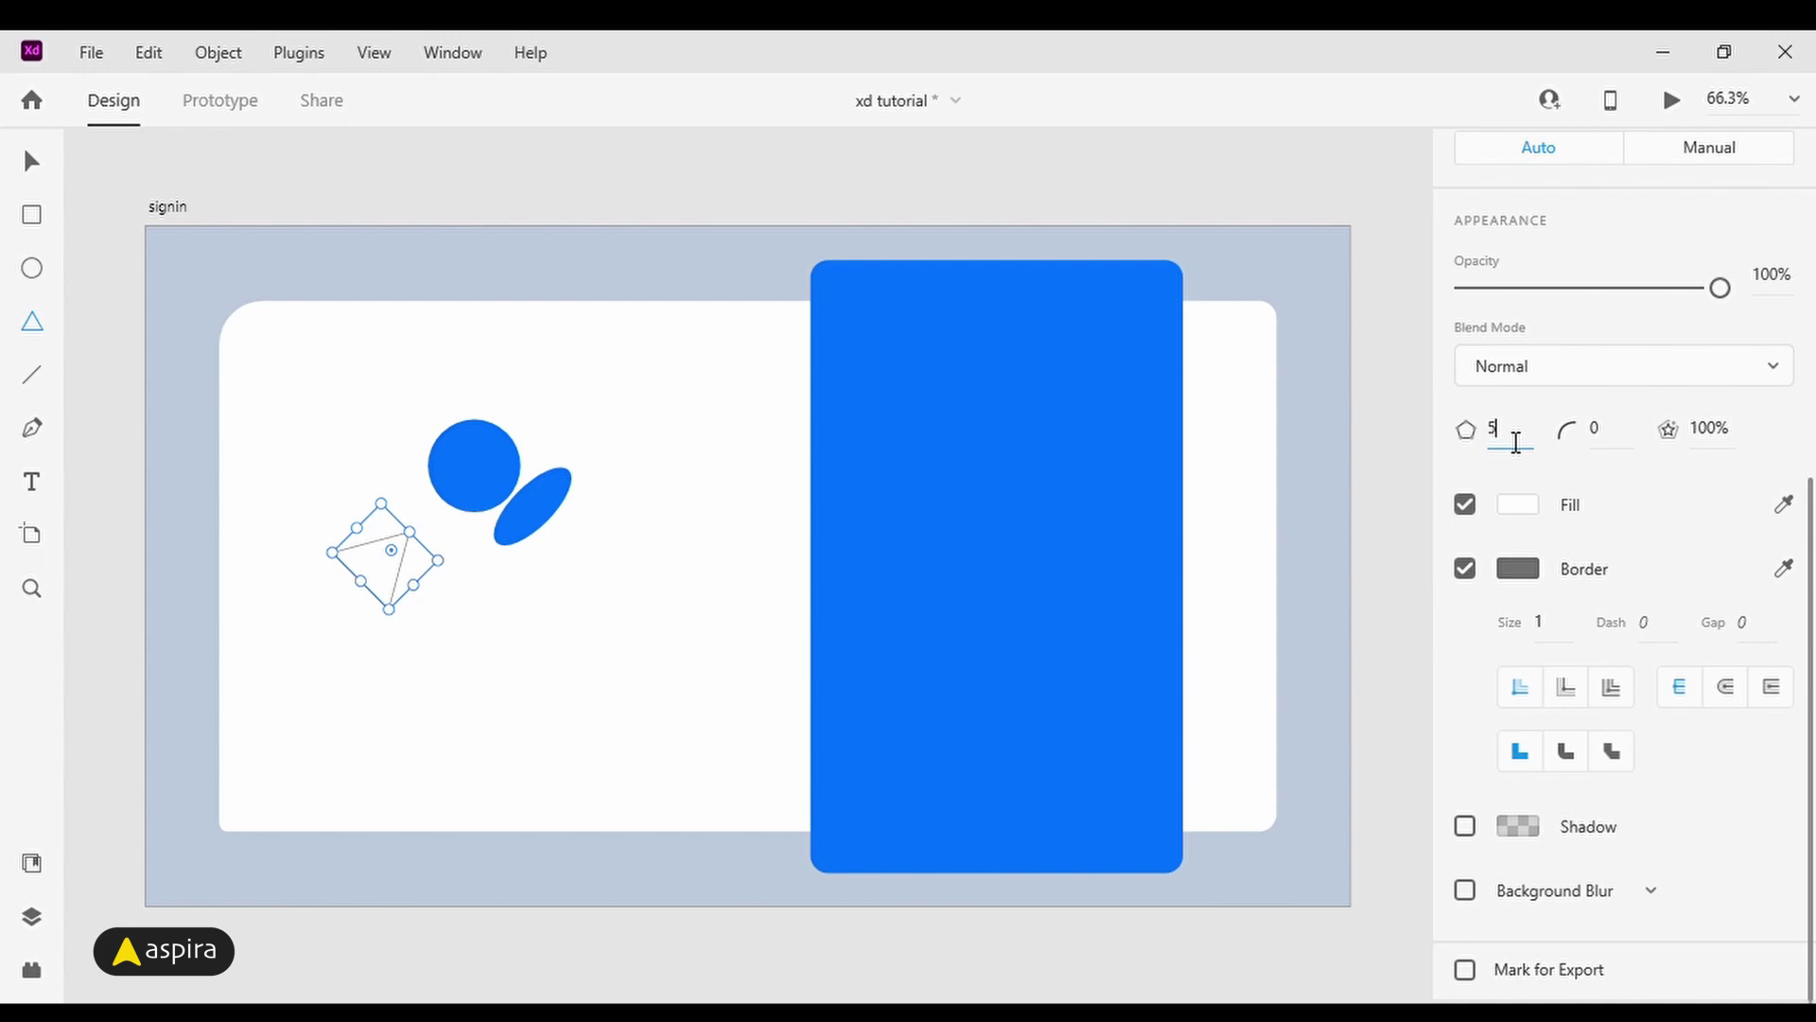
pyautogui.press('Return')
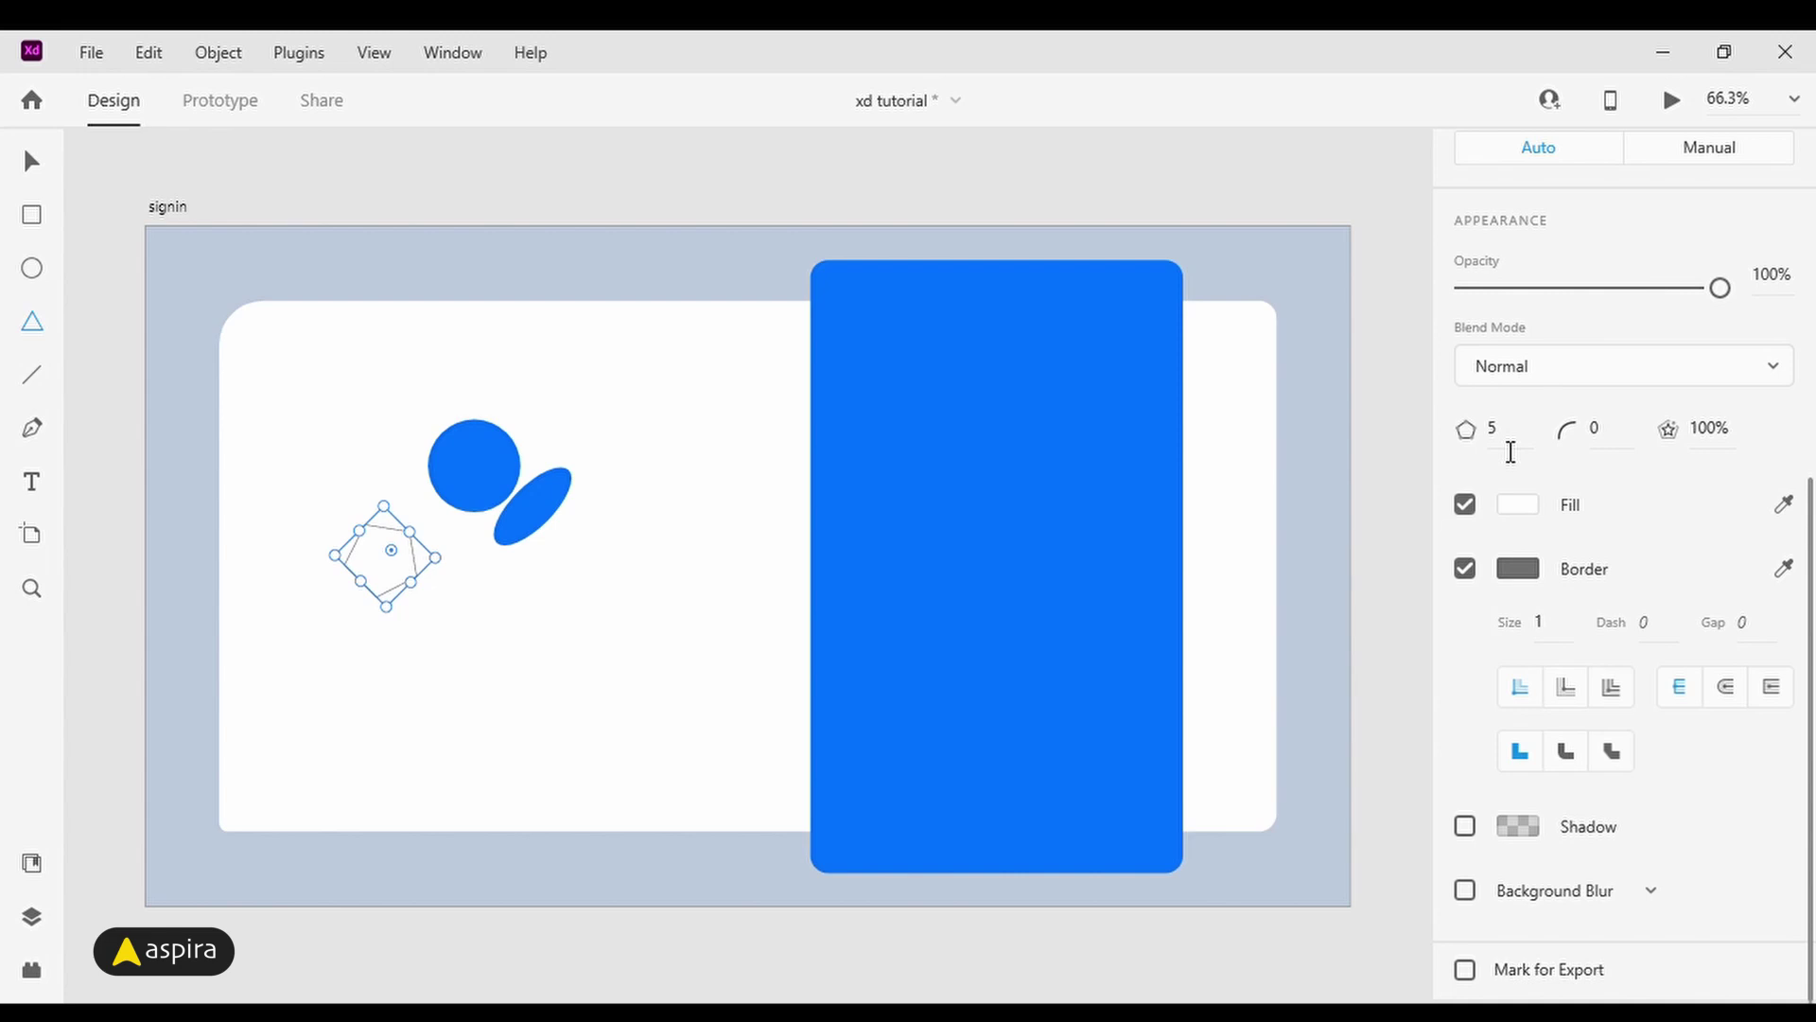
pyautogui.click(1510, 446)
pyautogui.write('6')
pyautogui.press('Return')
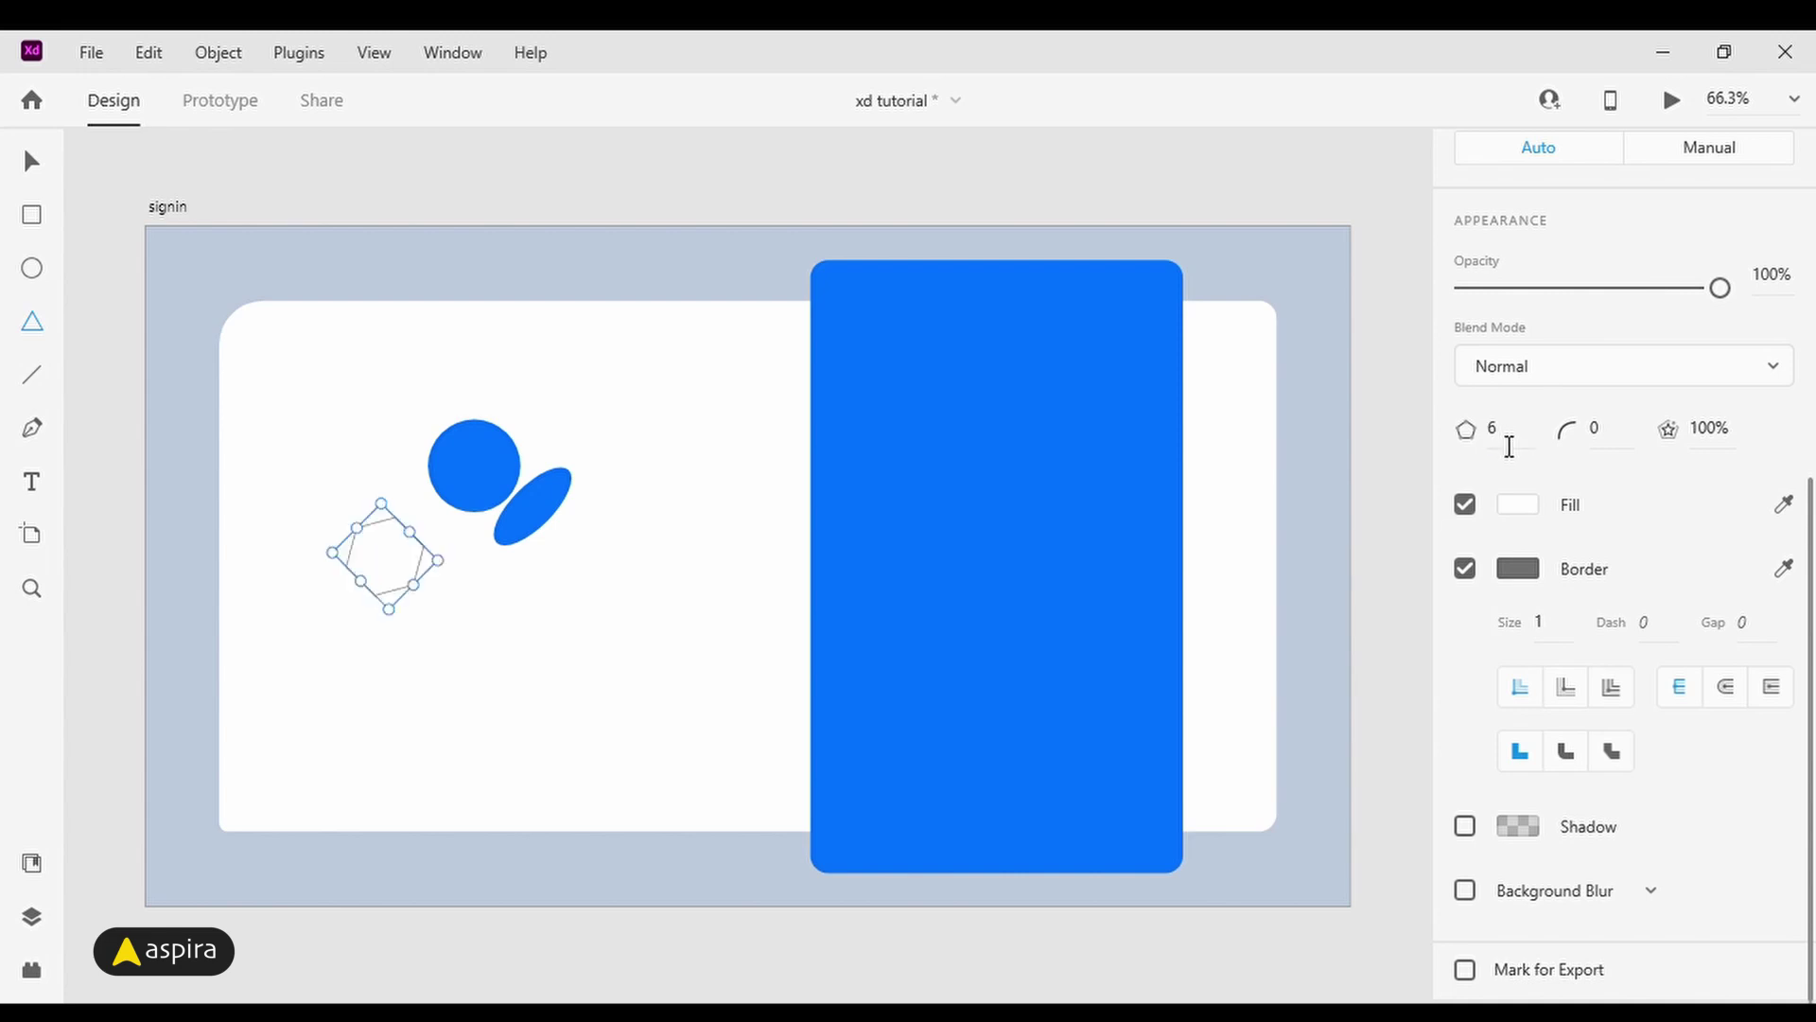
# Step: Set the hexagon's rotation to 0°
pyautogui.scroll(5, 1509, 446)
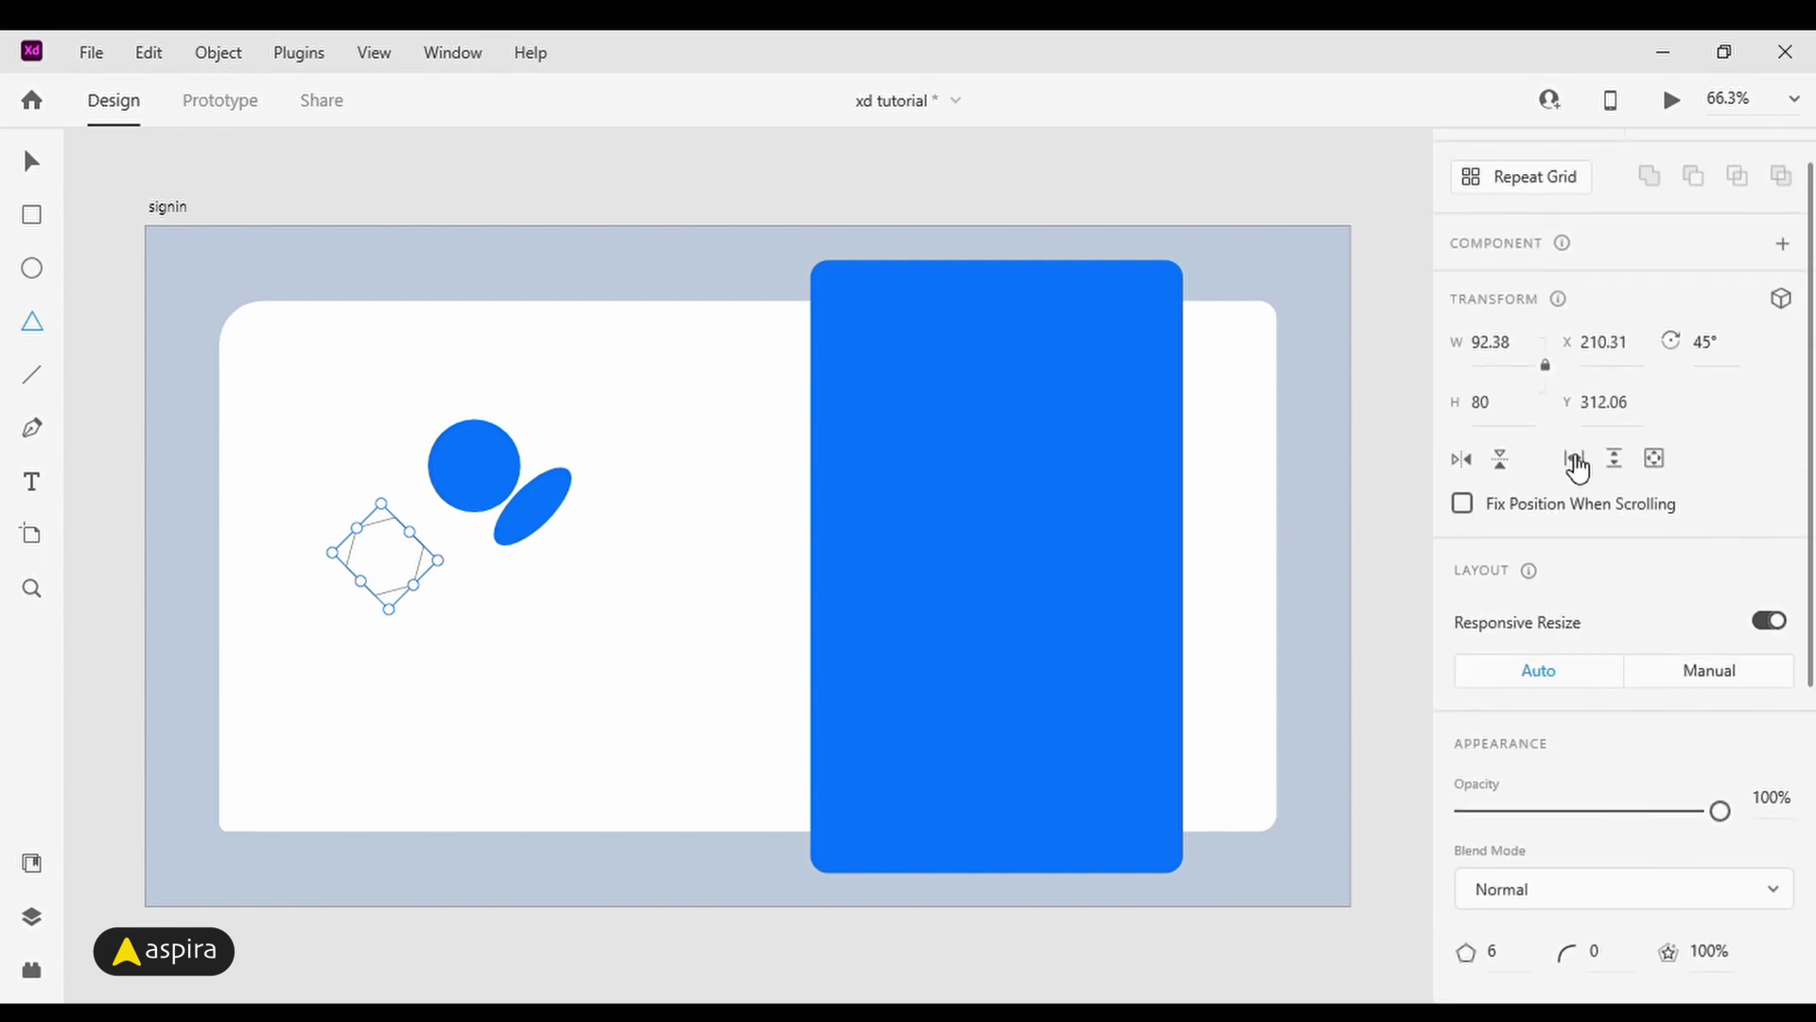
pyautogui.click(1733, 358)
pyautogui.write('0')
pyautogui.press('Return')
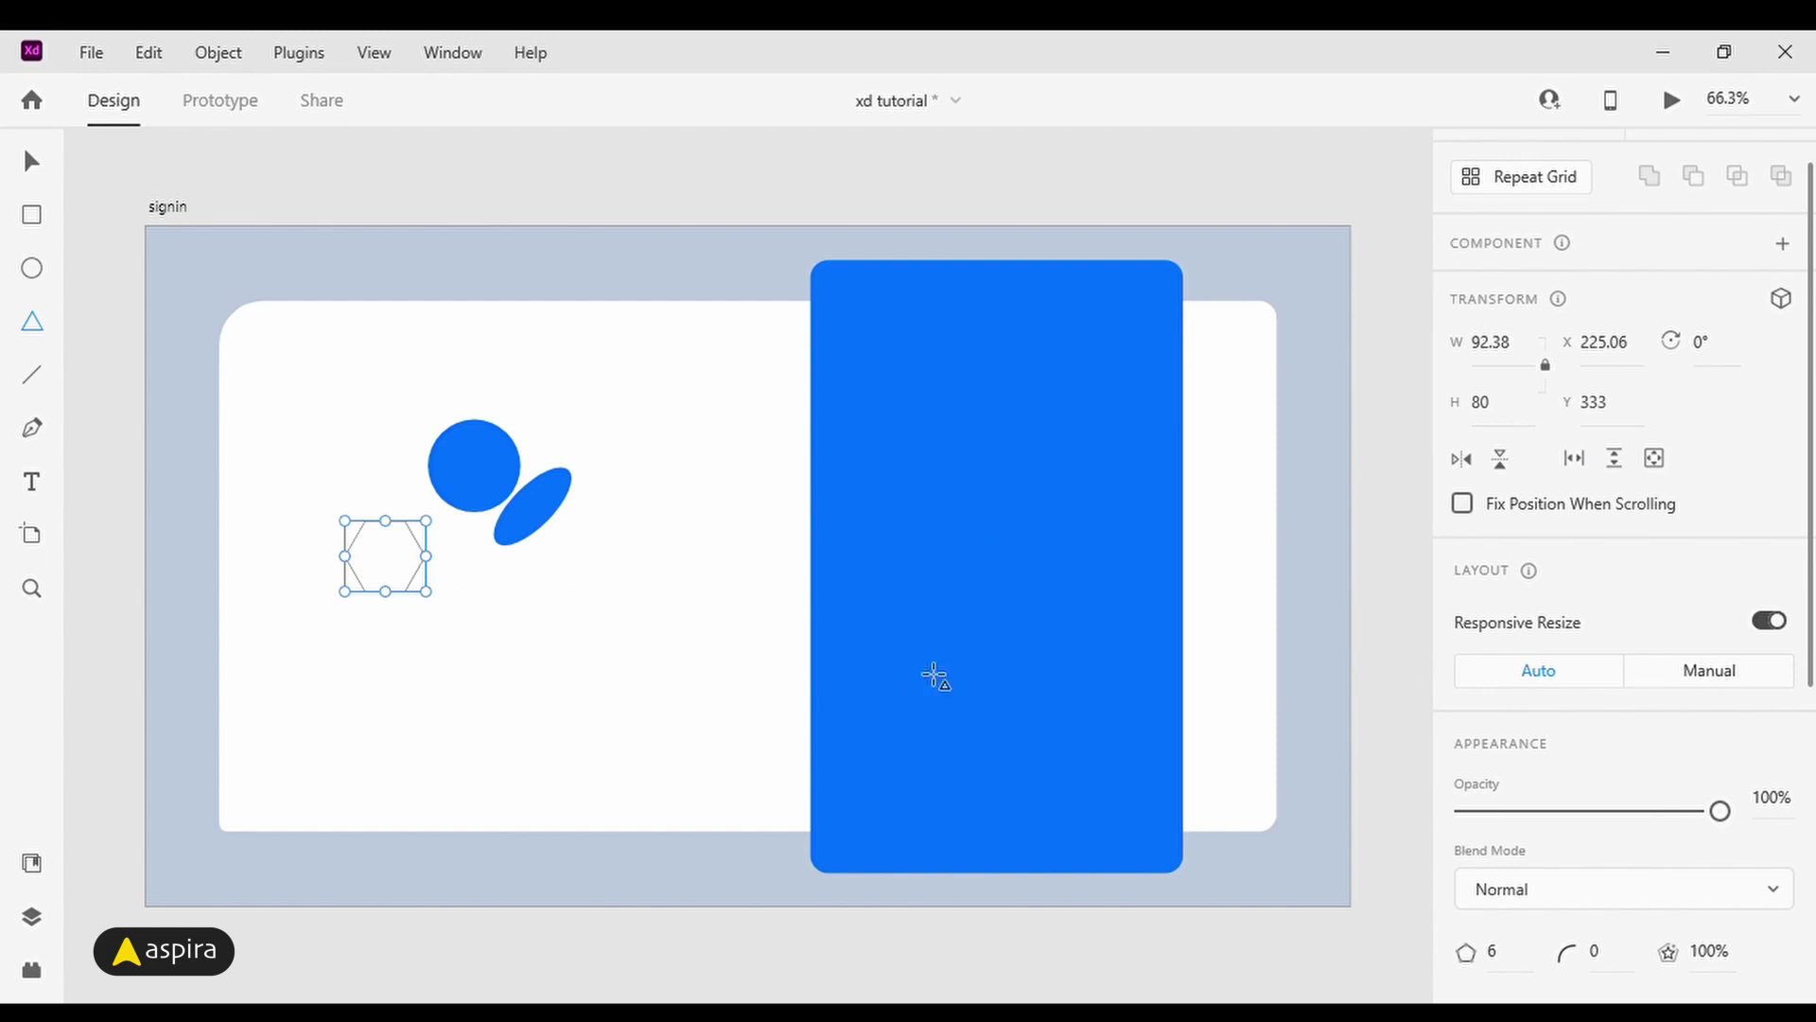
# Step: Round the hexagon's corners with a radius of 5 and keep the shape selected
pyautogui.scroll(-1, 544, 581)
pyautogui.press('v')
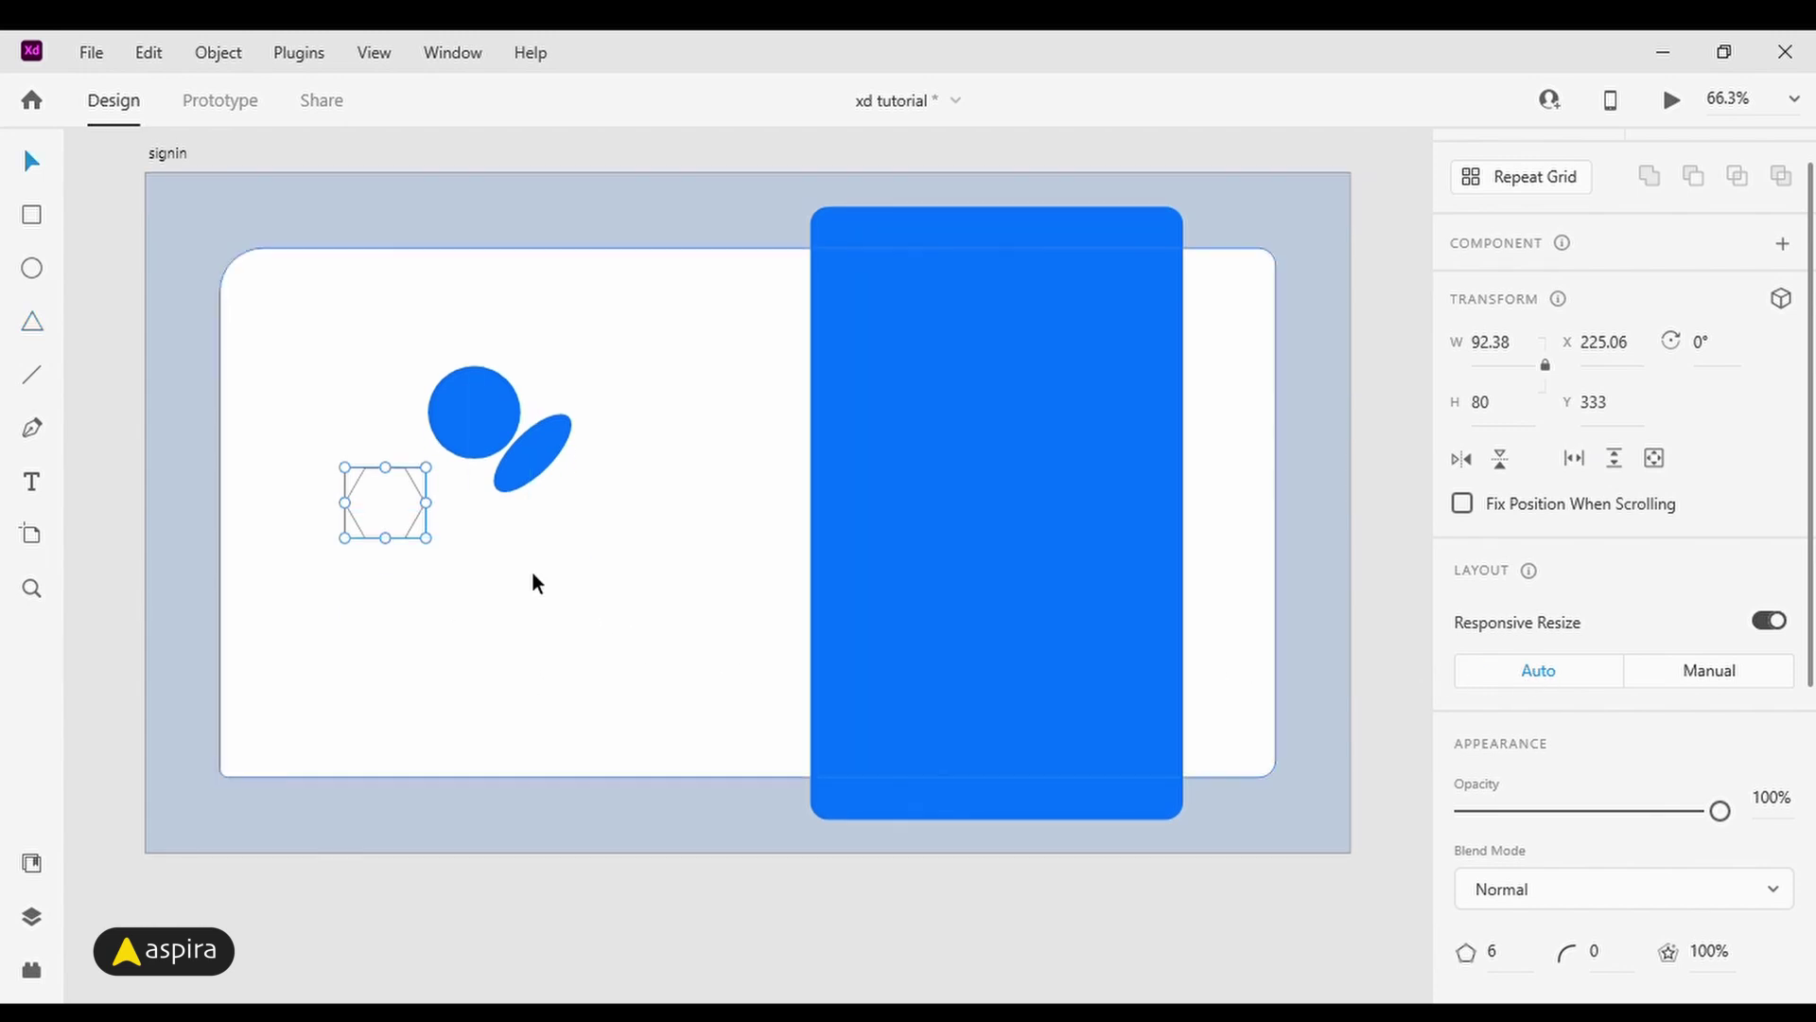
pyautogui.scroll(-2, 1631, 605)
pyautogui.scroll(-3, 1622, 619)
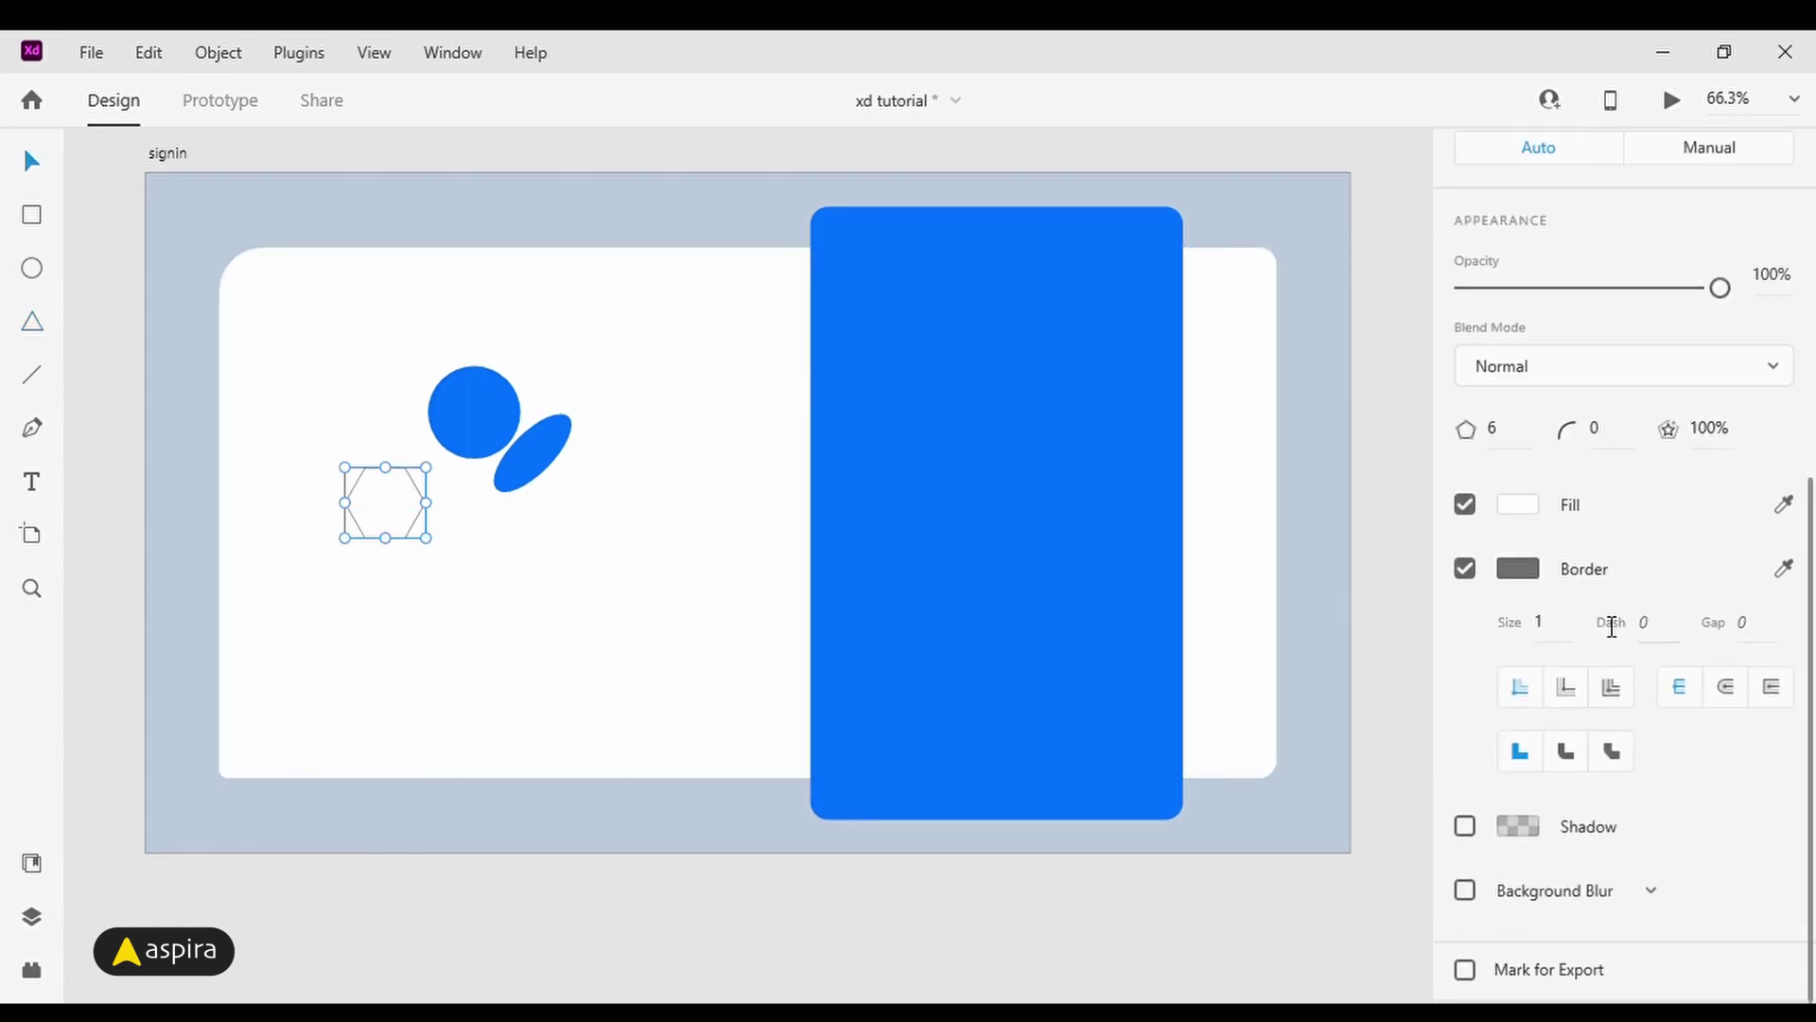
pyautogui.click(1619, 446)
pyautogui.write('2')
pyautogui.press('Return')
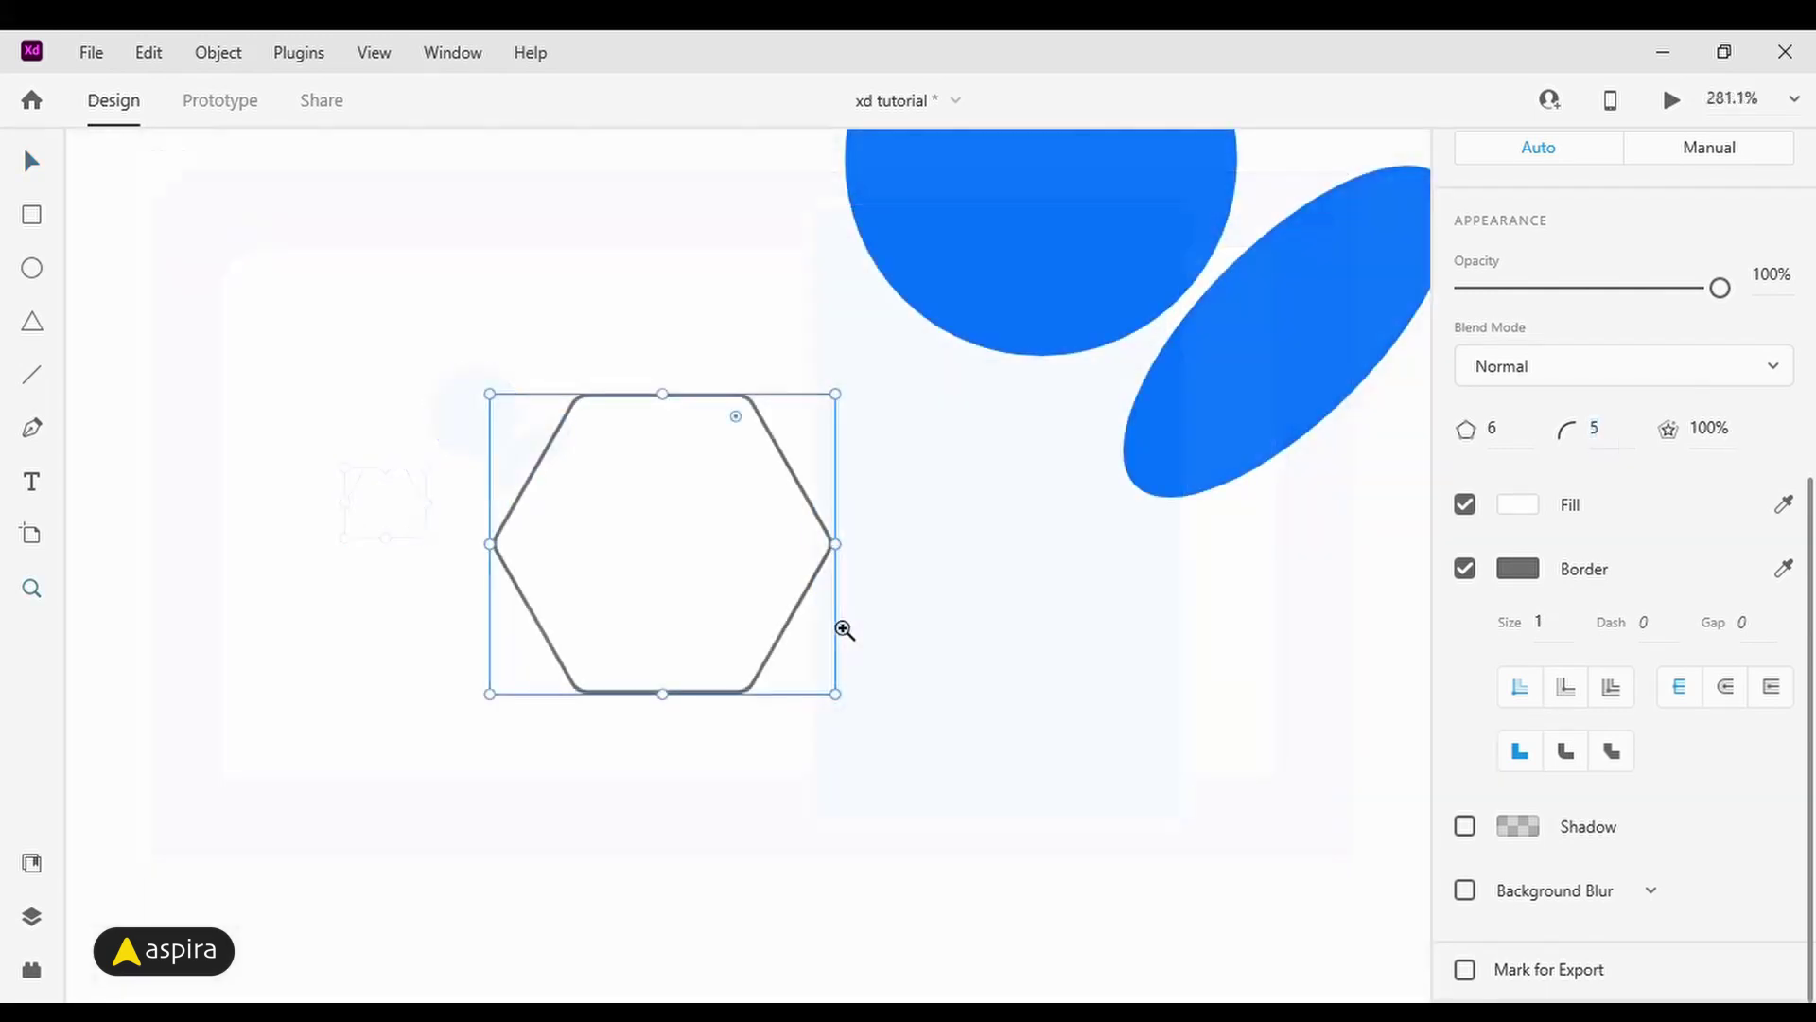
pyautogui.press('v')
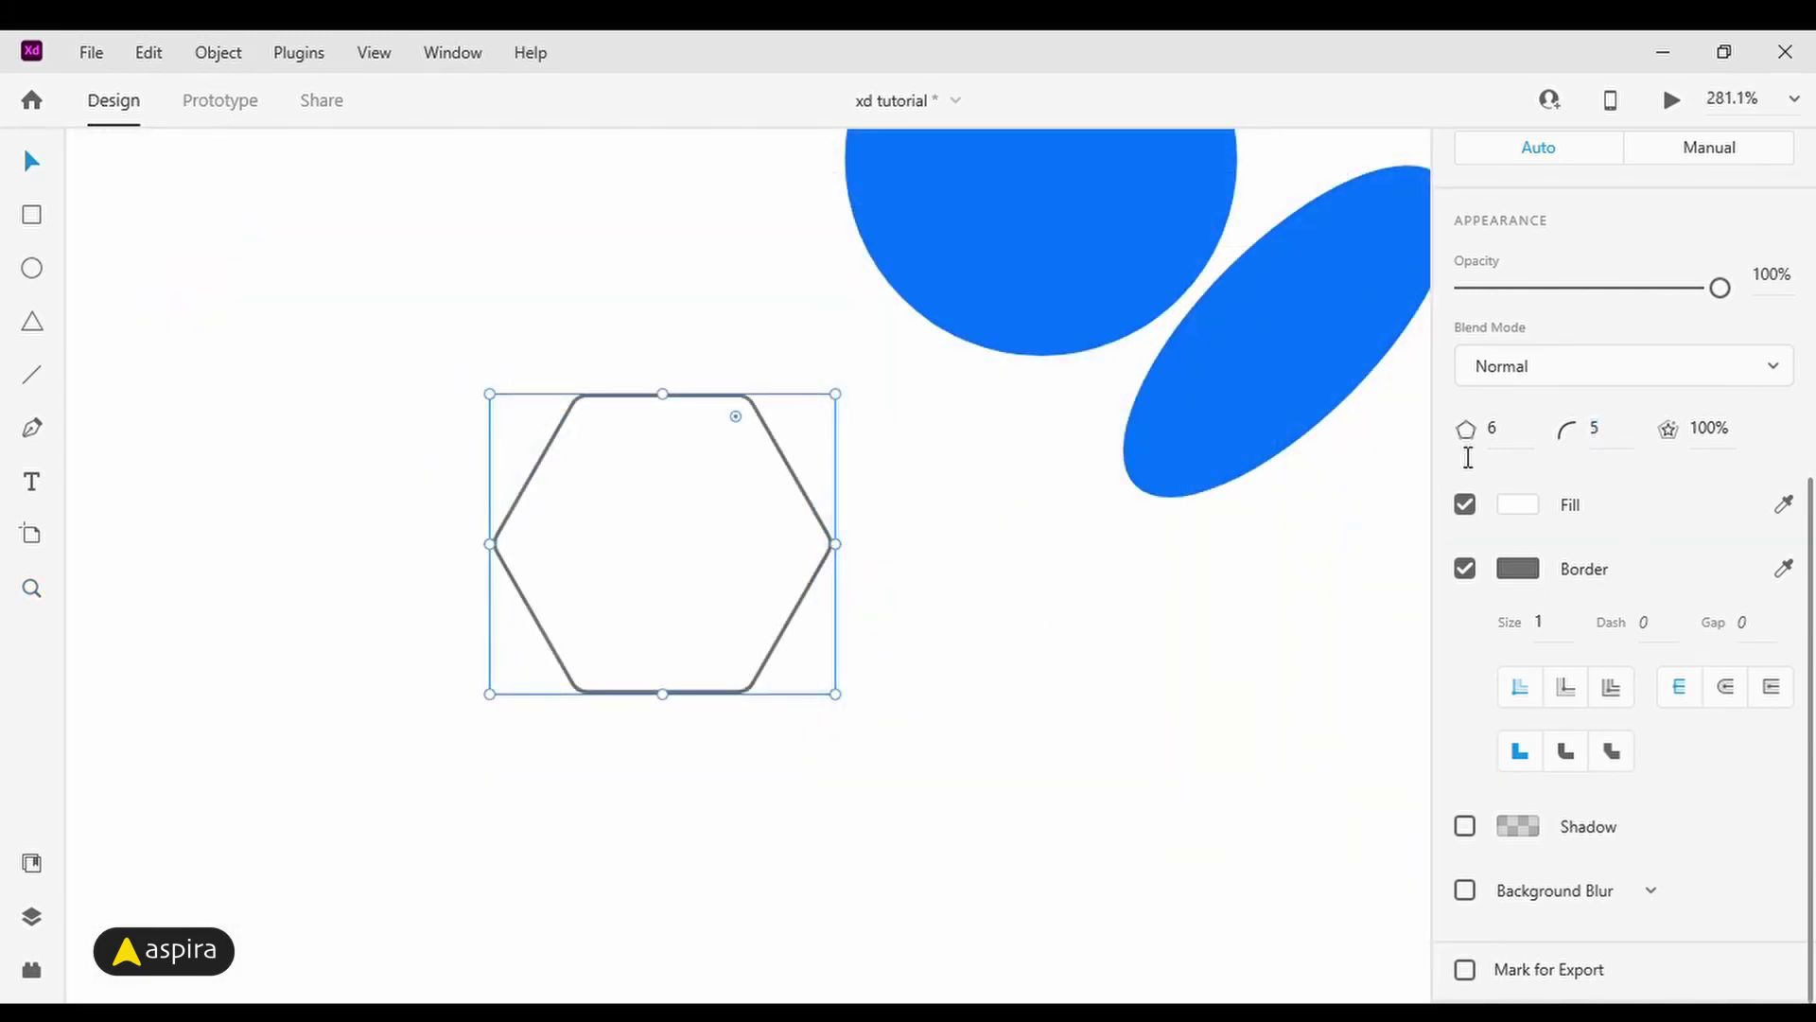
pyautogui.click(936, 476)
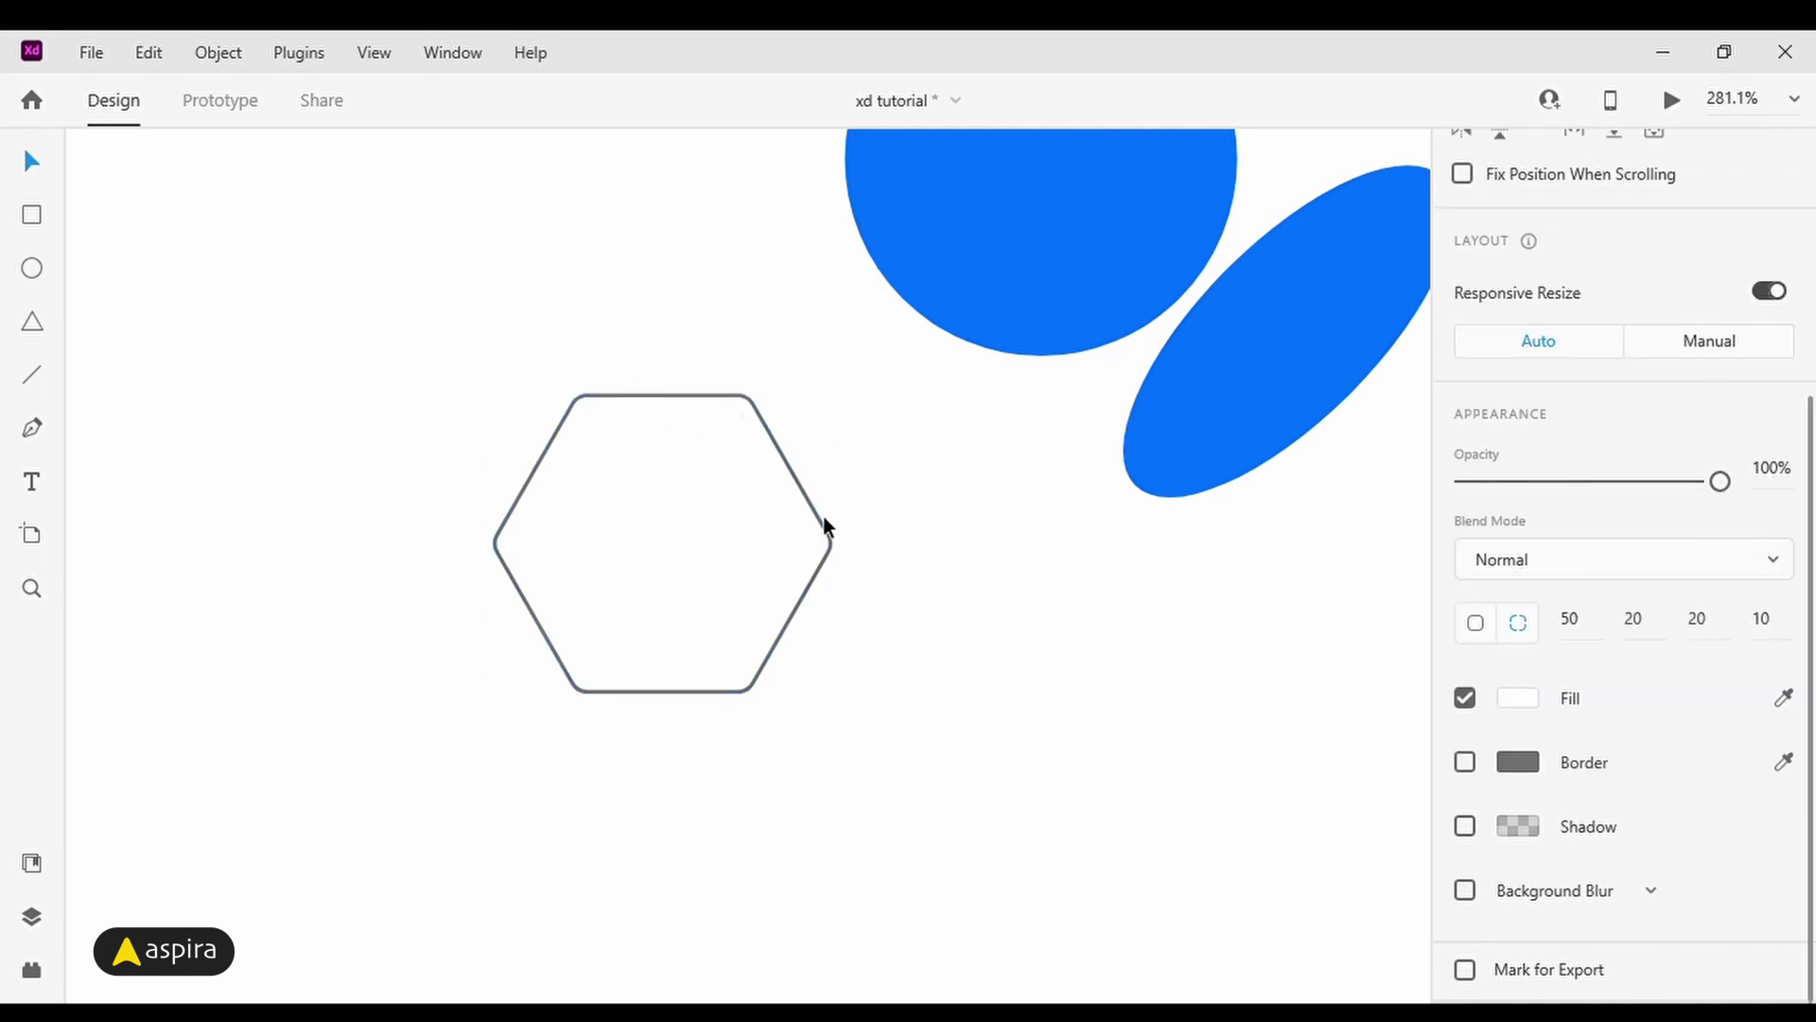
pyautogui.click(681, 405)
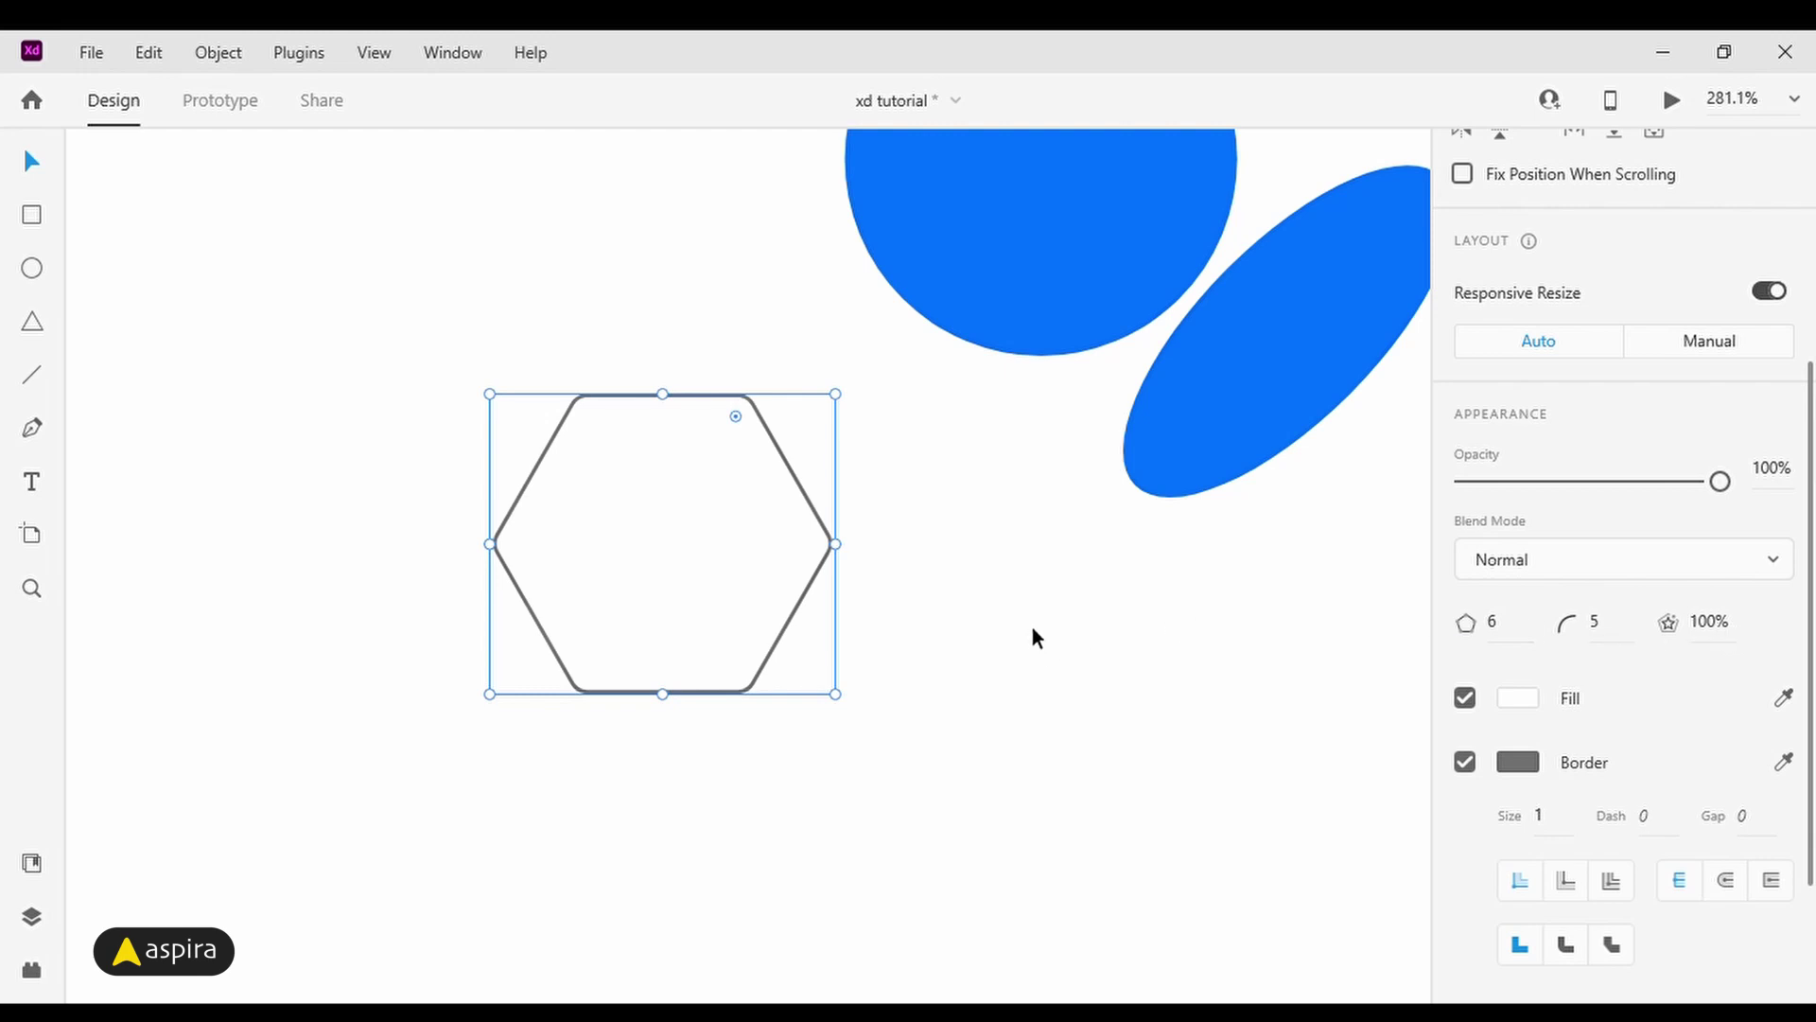
# Step: Try a star ratio of 60% on the hexagon and restore it to 100%
pyautogui.click(1720, 634)
pyautogui.write('60')
pyautogui.press('Return')
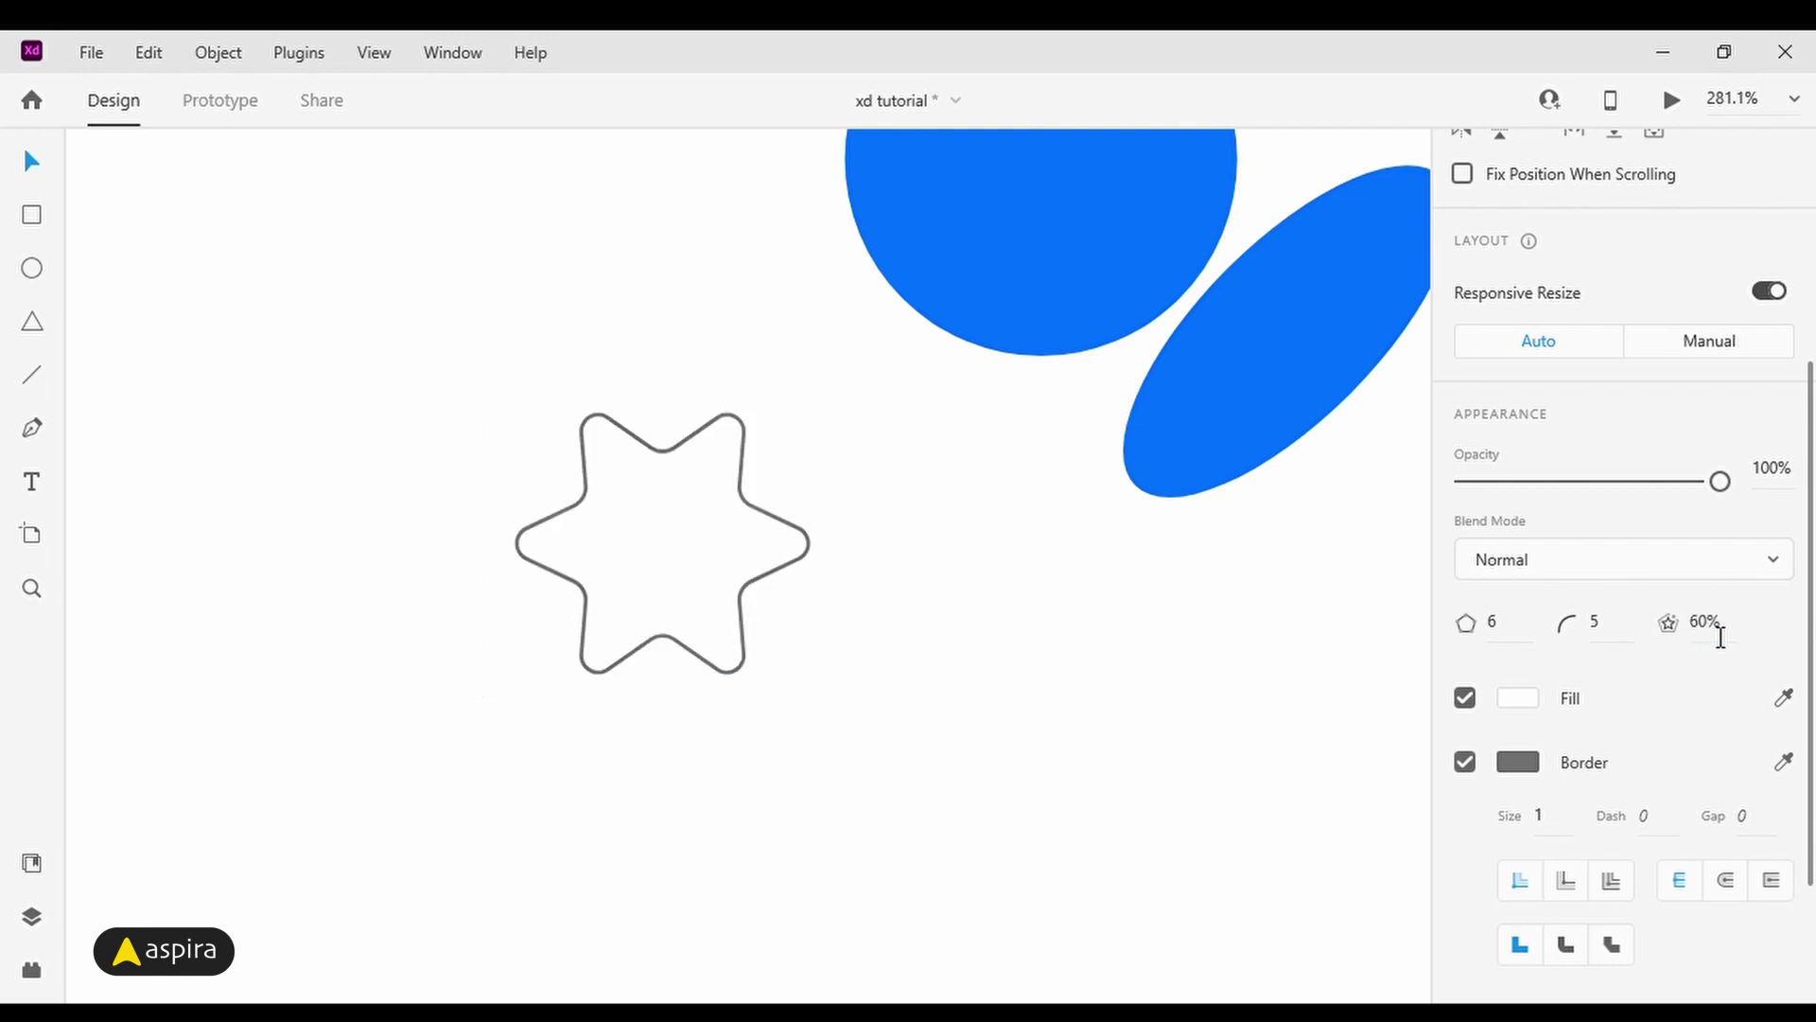
pyautogui.click(1720, 636)
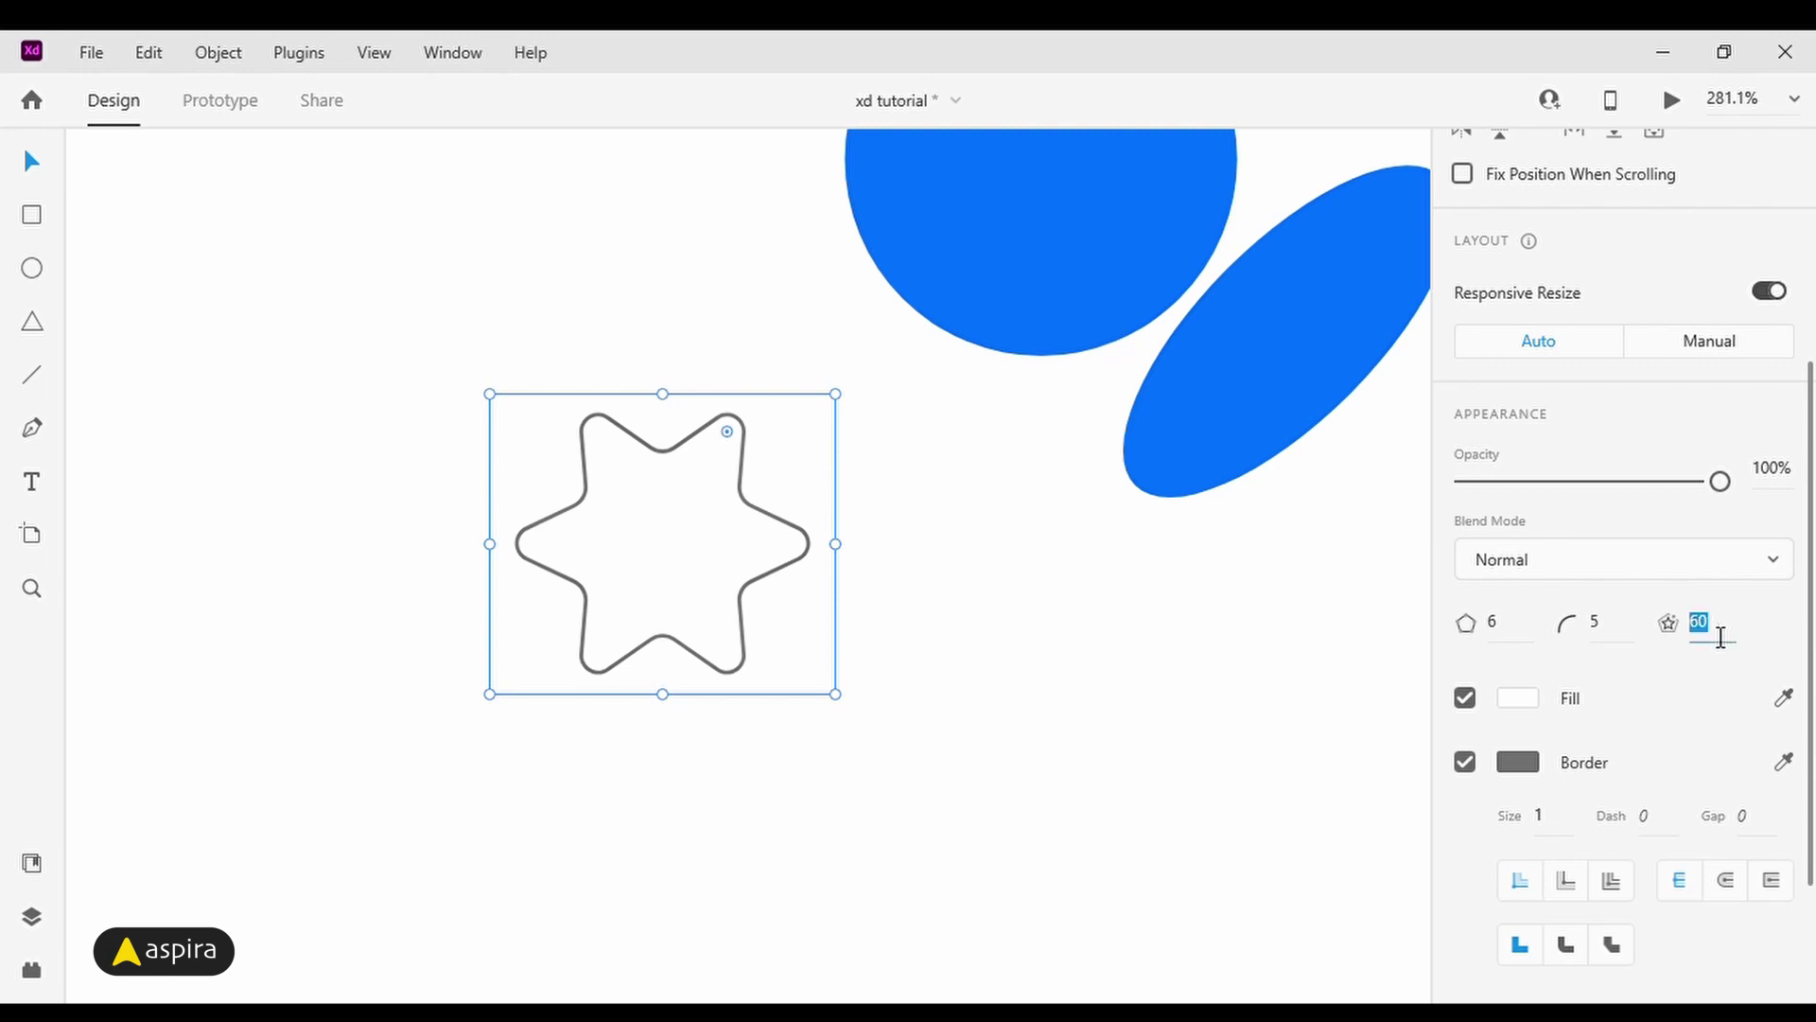
pyautogui.write('100')
pyautogui.press('Return')
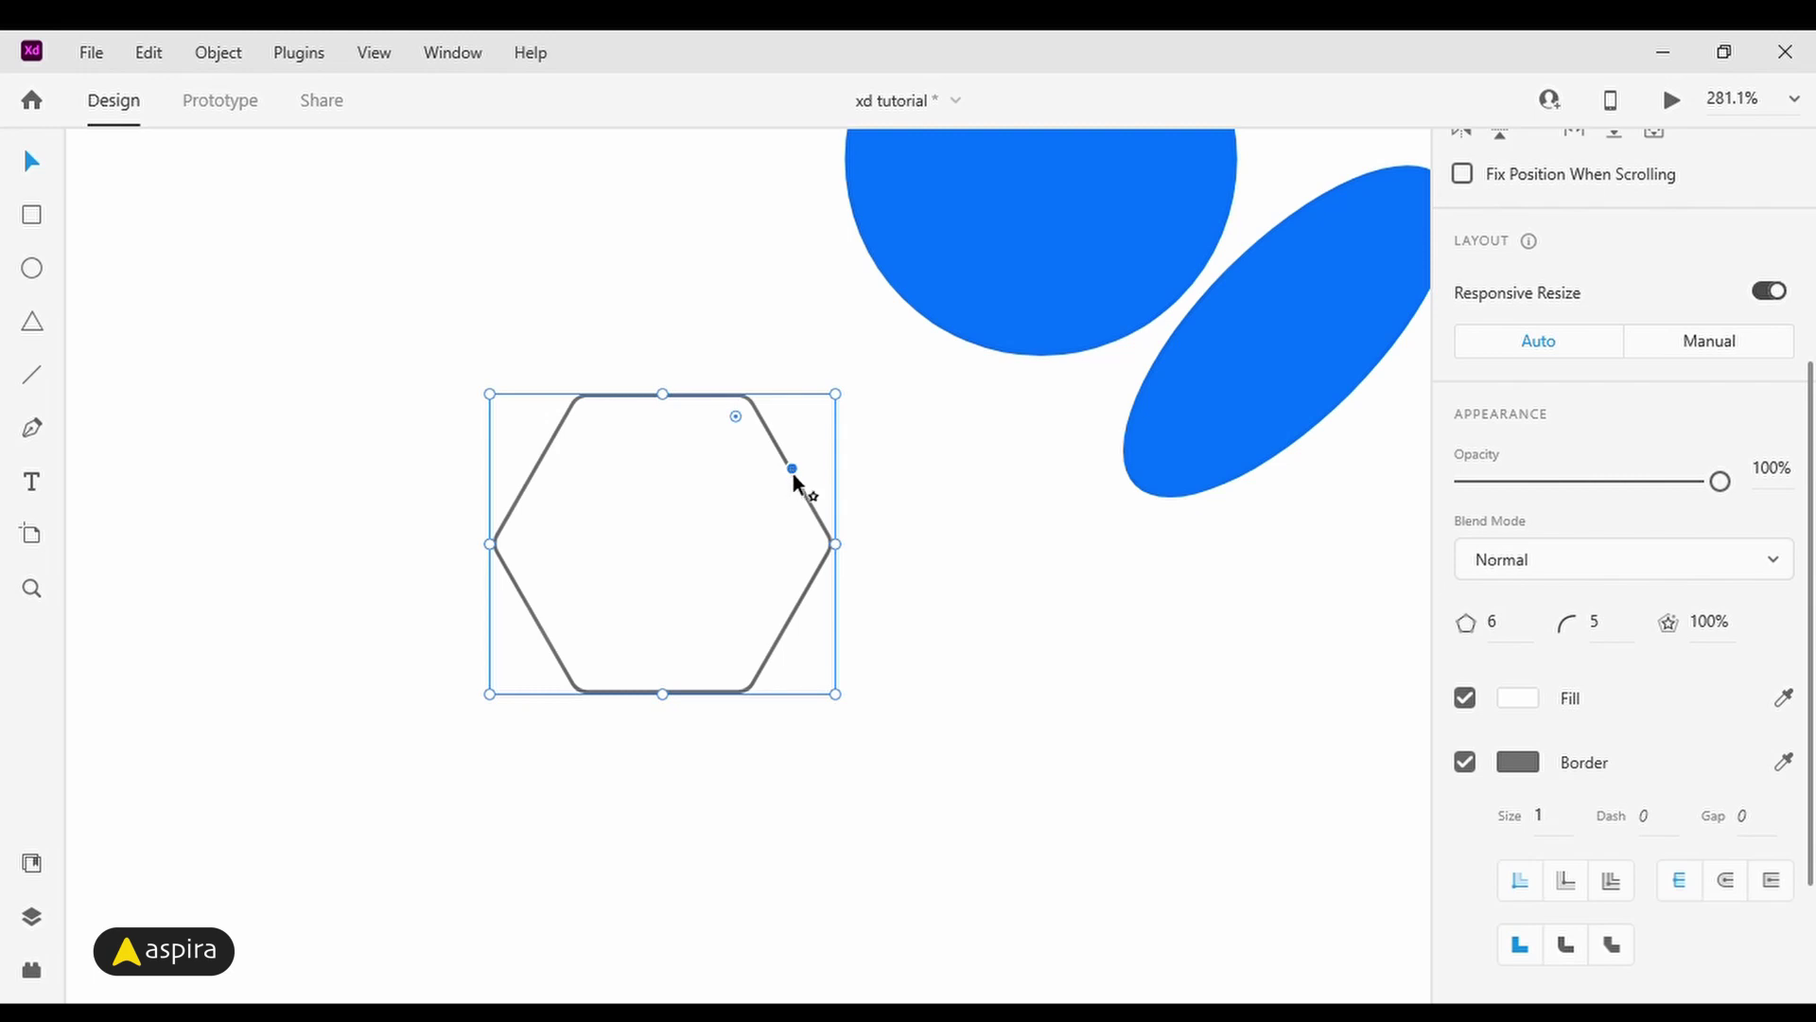
# Step: Reshape the hexagon into a five-pointed star with a star ratio of 45% and a corner radius of 3
pyautogui.moveTo(783, 483); pyautogui.dragTo(733, 531)
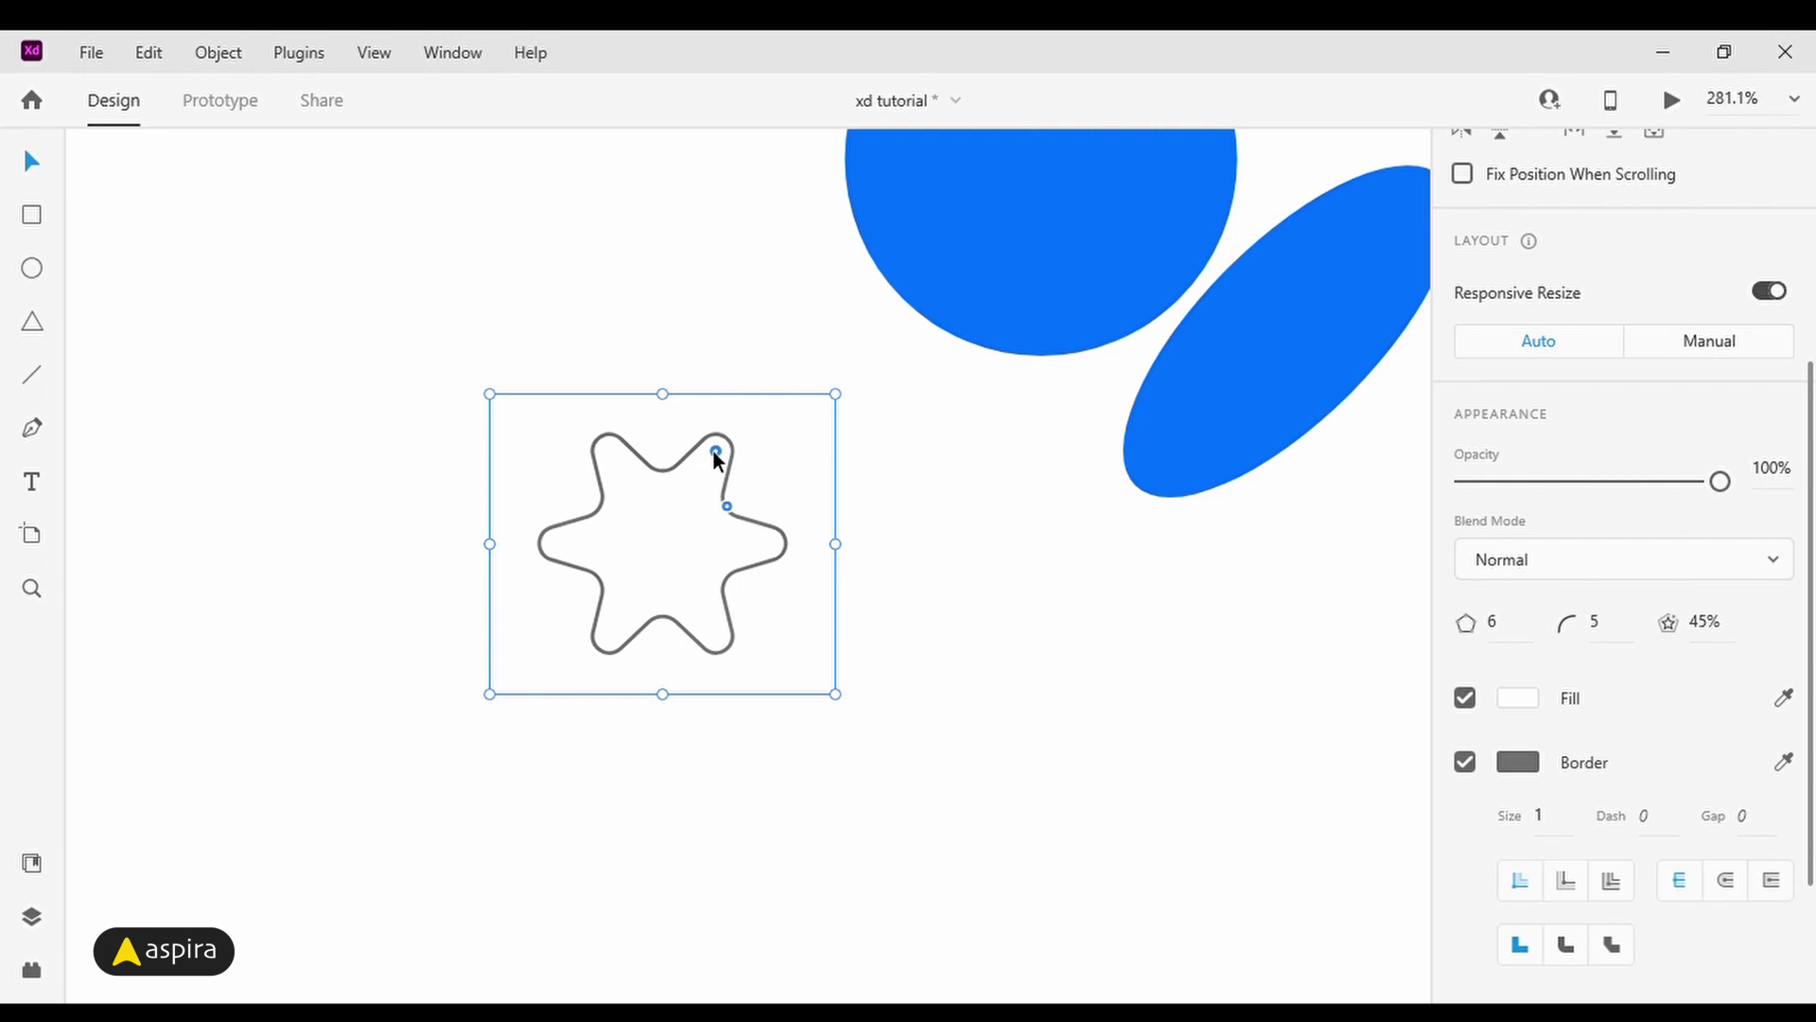
pyautogui.moveTo(718, 452)
pyautogui.mouseDown()
pyautogui.moveTo(740, 430)
pyautogui.moveTo(719, 468)
pyautogui.moveTo(739, 423)
pyautogui.moveTo(719, 452)
pyautogui.mouseUp()
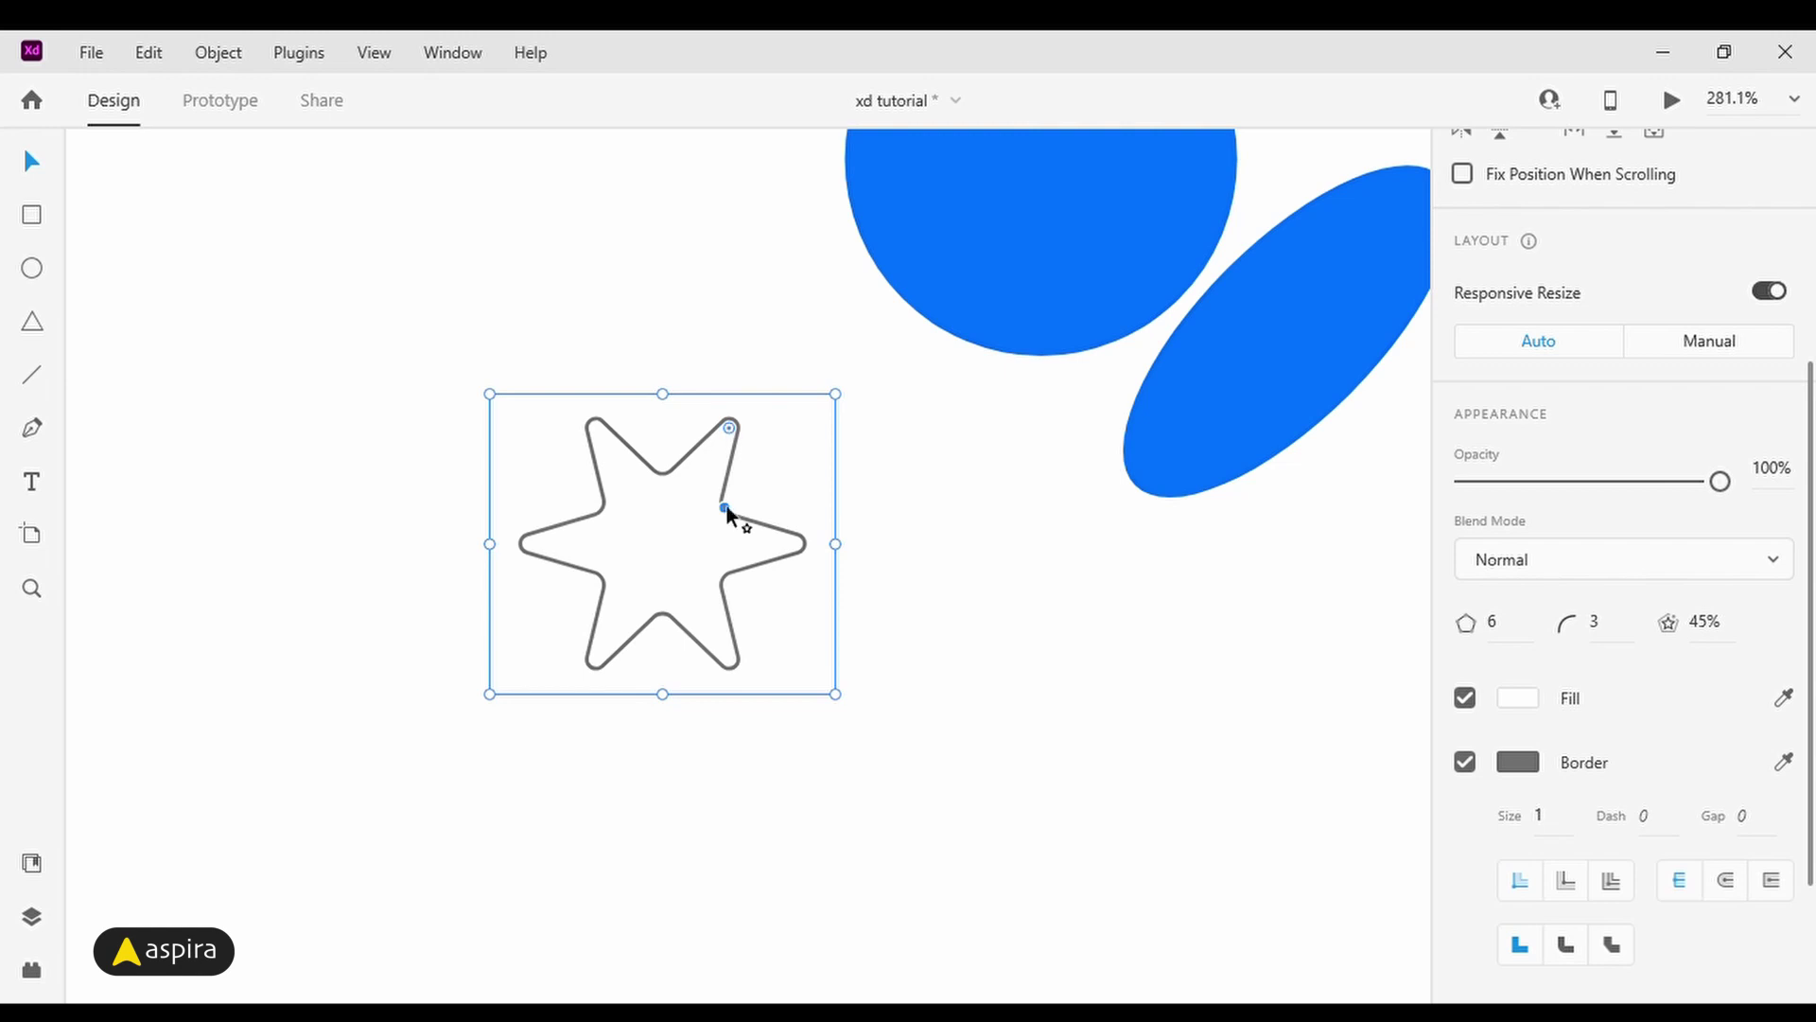
pyautogui.click(1517, 637)
pyautogui.write('5')
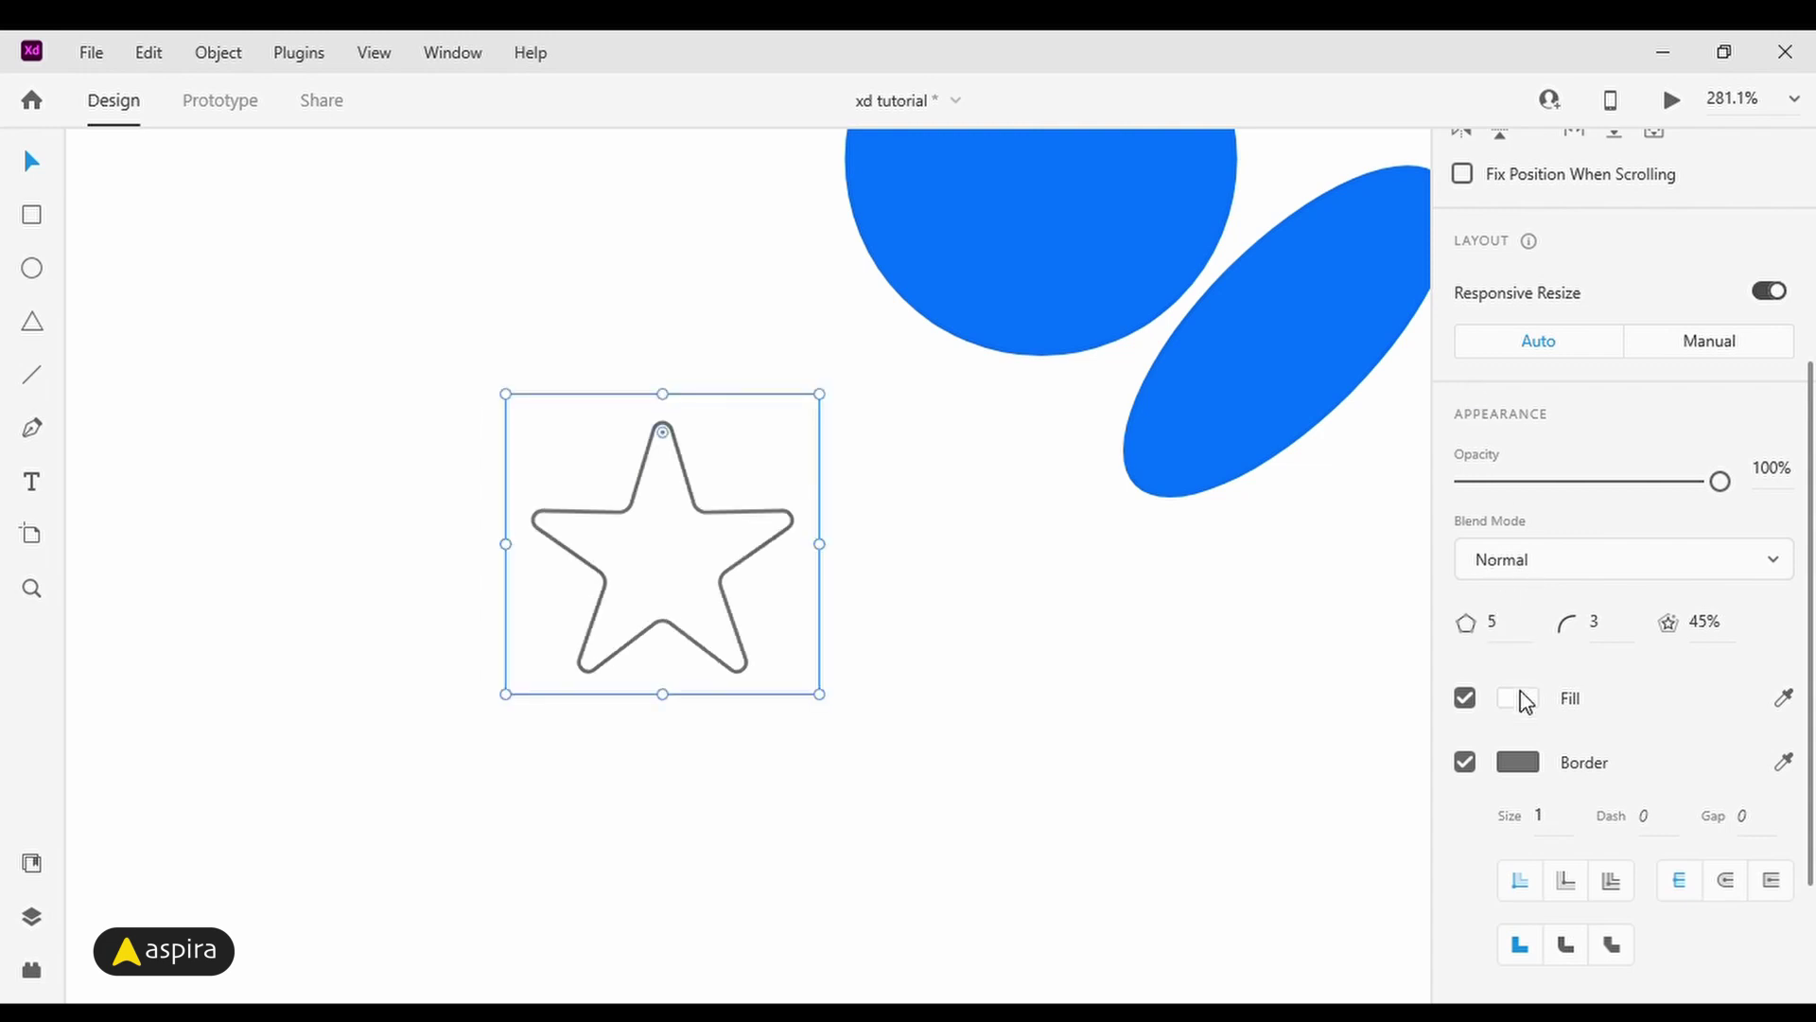
# Step: Remove the star's border and fill it with the blue #0070FF sampled from the ellipse, saving the colour as a swatch
pyautogui.click(1466, 762)
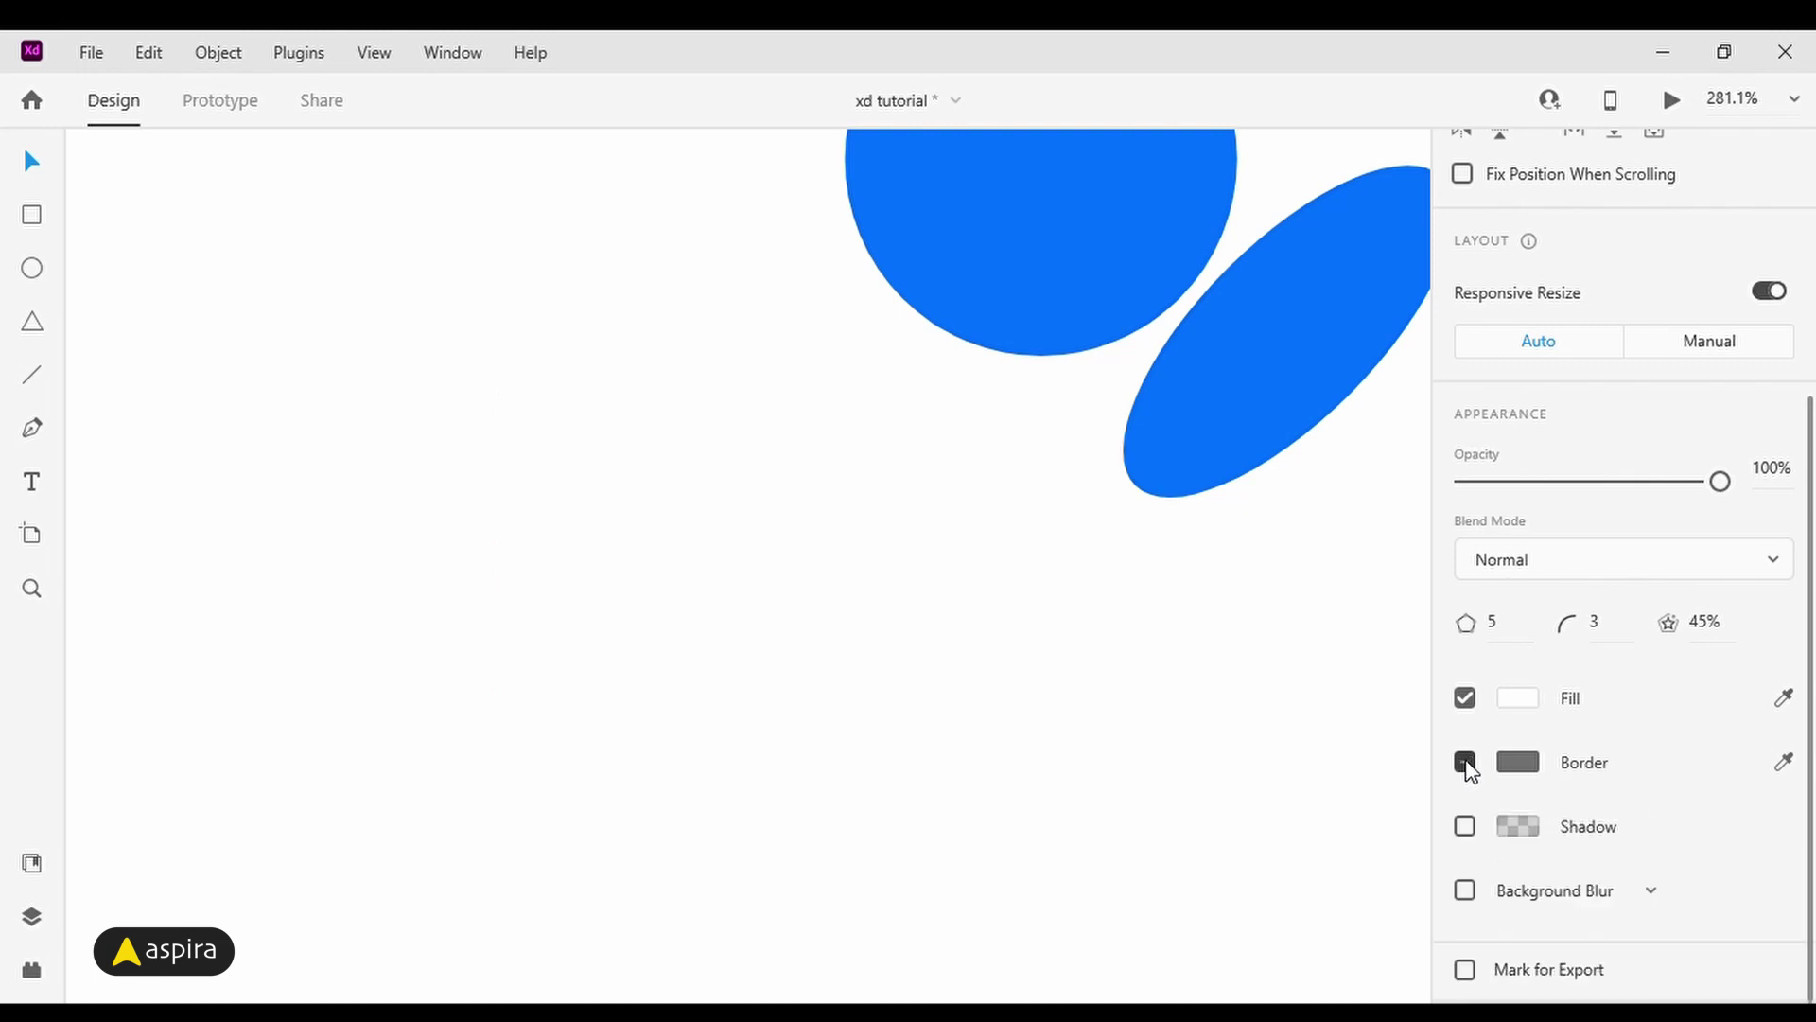
pyautogui.click(1519, 702)
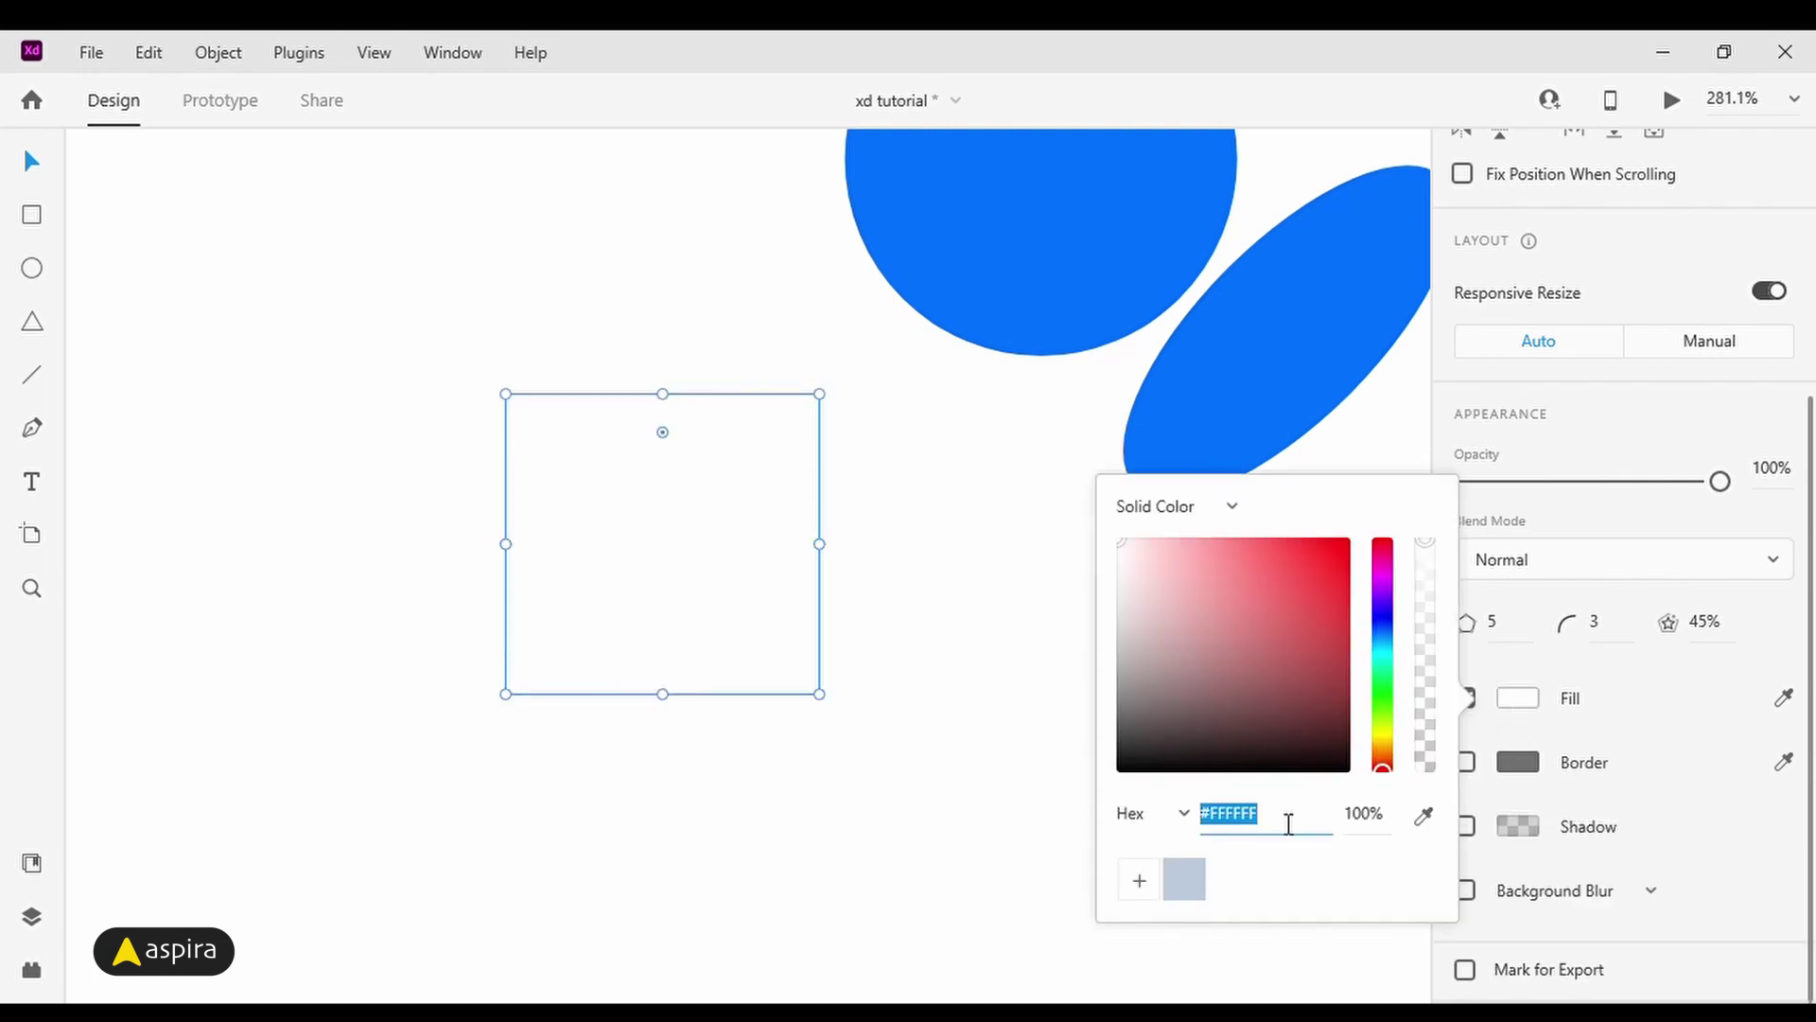
pyautogui.click(1423, 816)
pyautogui.click(1336, 319)
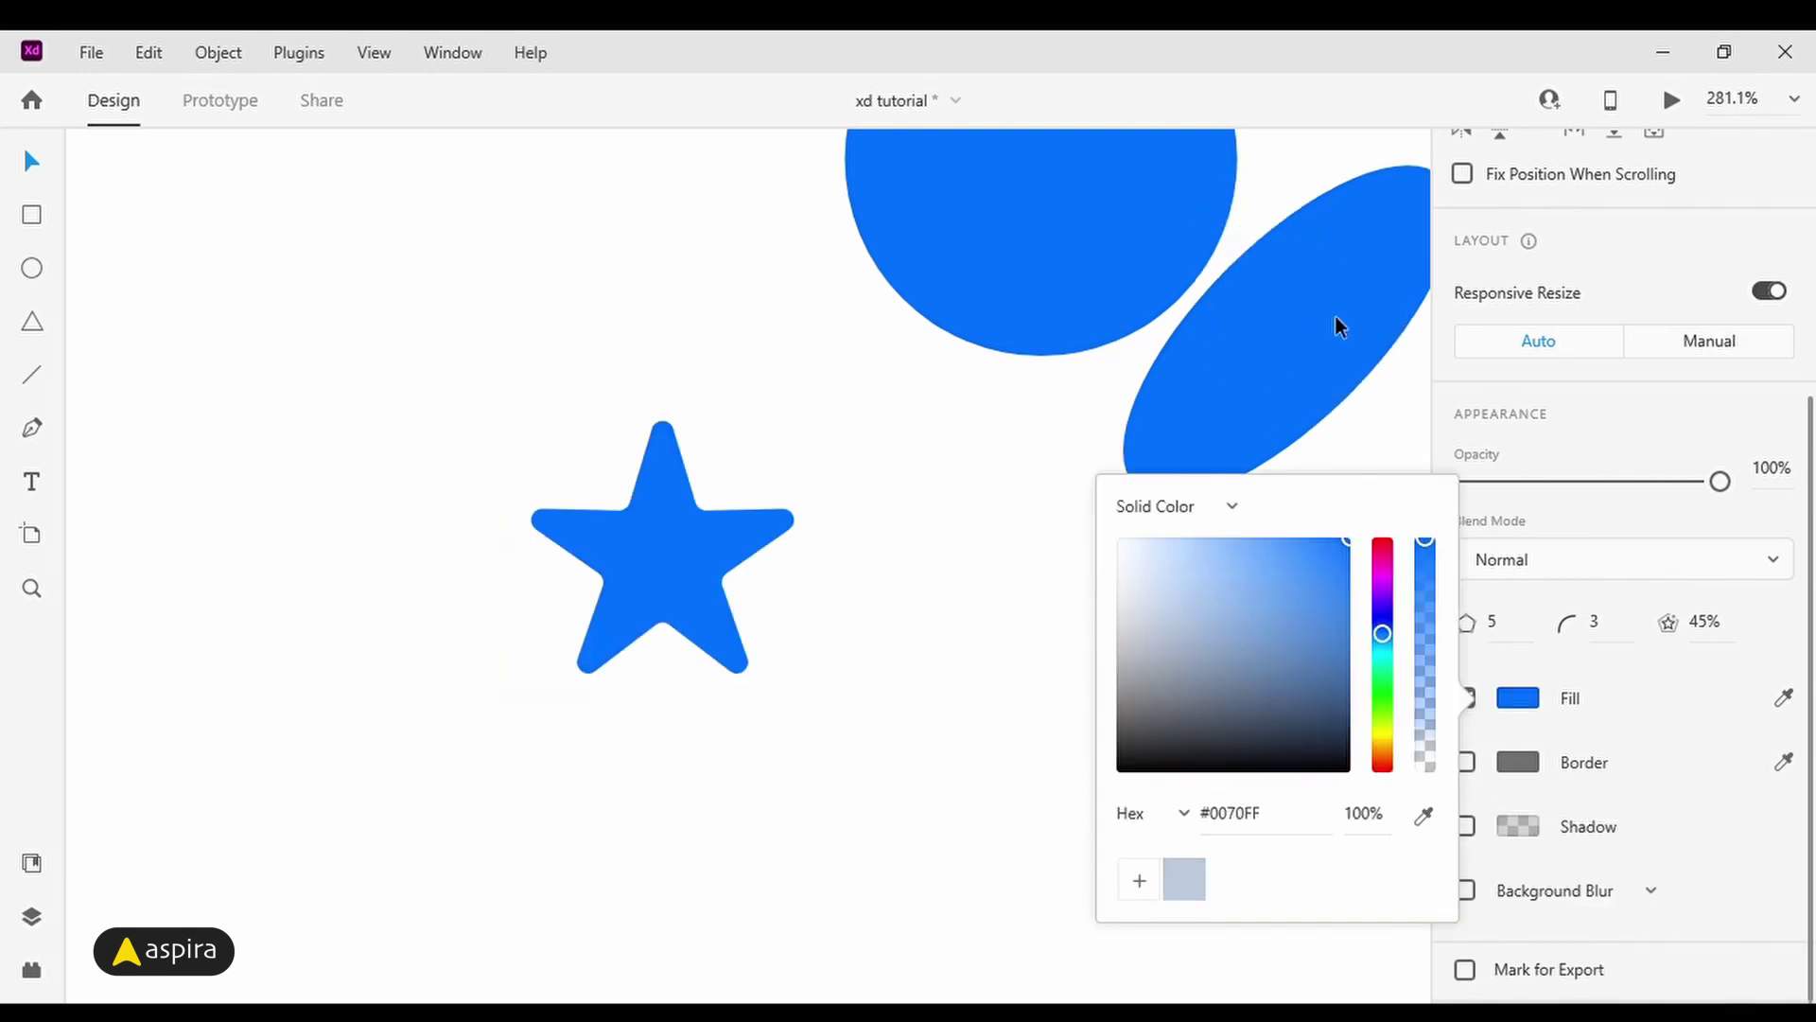
pyautogui.click(1141, 883)
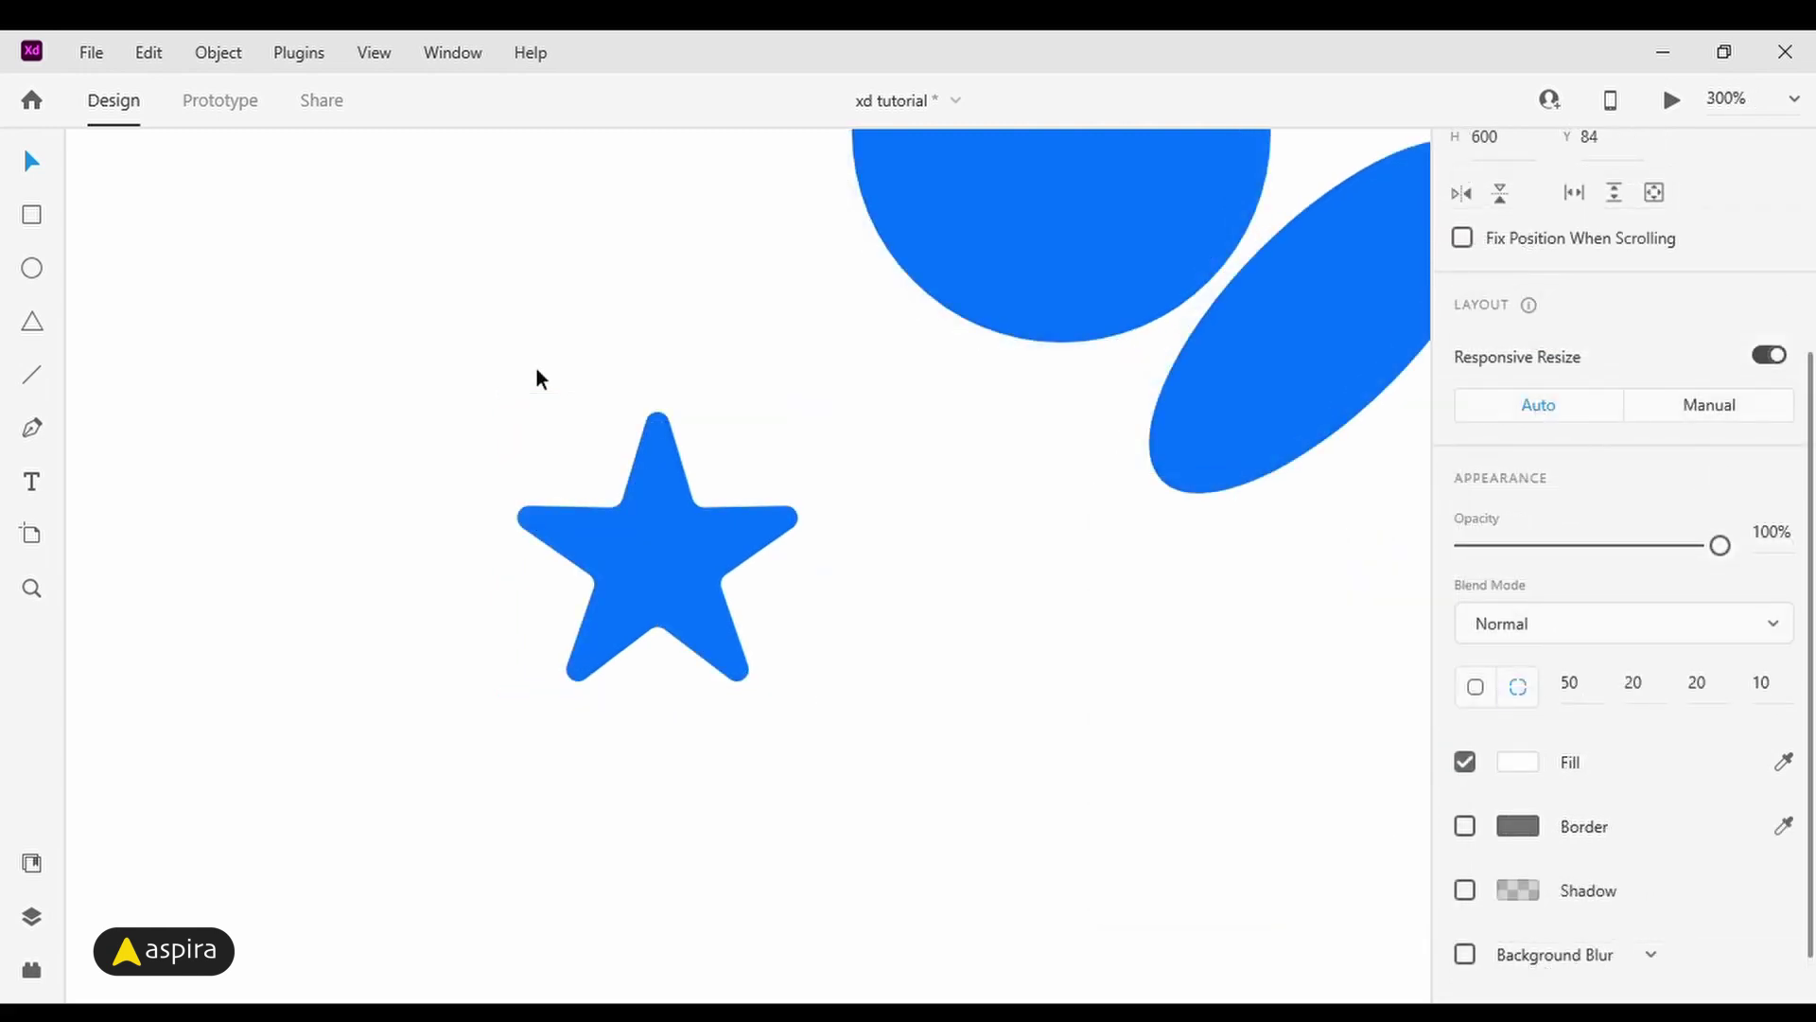
# Step: Draw a horizontal line about 384 px long on the white card, below the star and ellipse
pyautogui.hotkey('ctrl', '-')
pyautogui.hotkey('ctrl', '-')
pyautogui.hotkey('ctrl', '-')
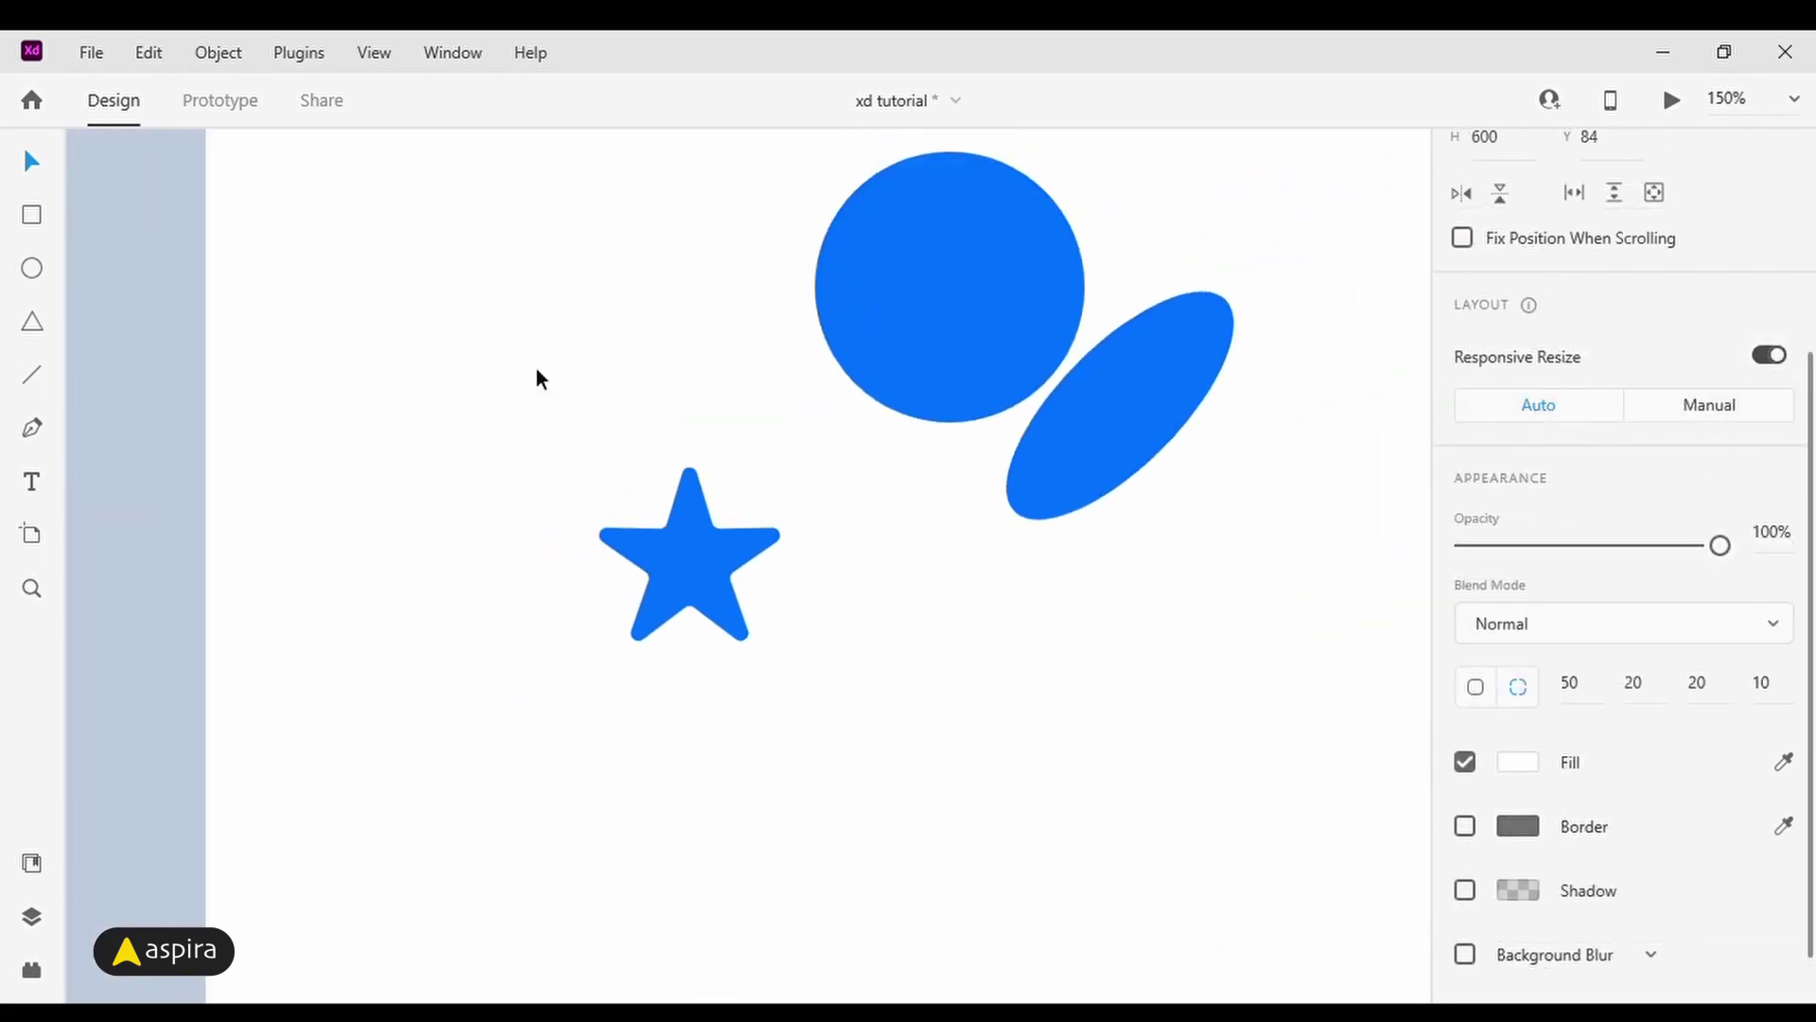
pyautogui.hotkey('ctrl', '-')
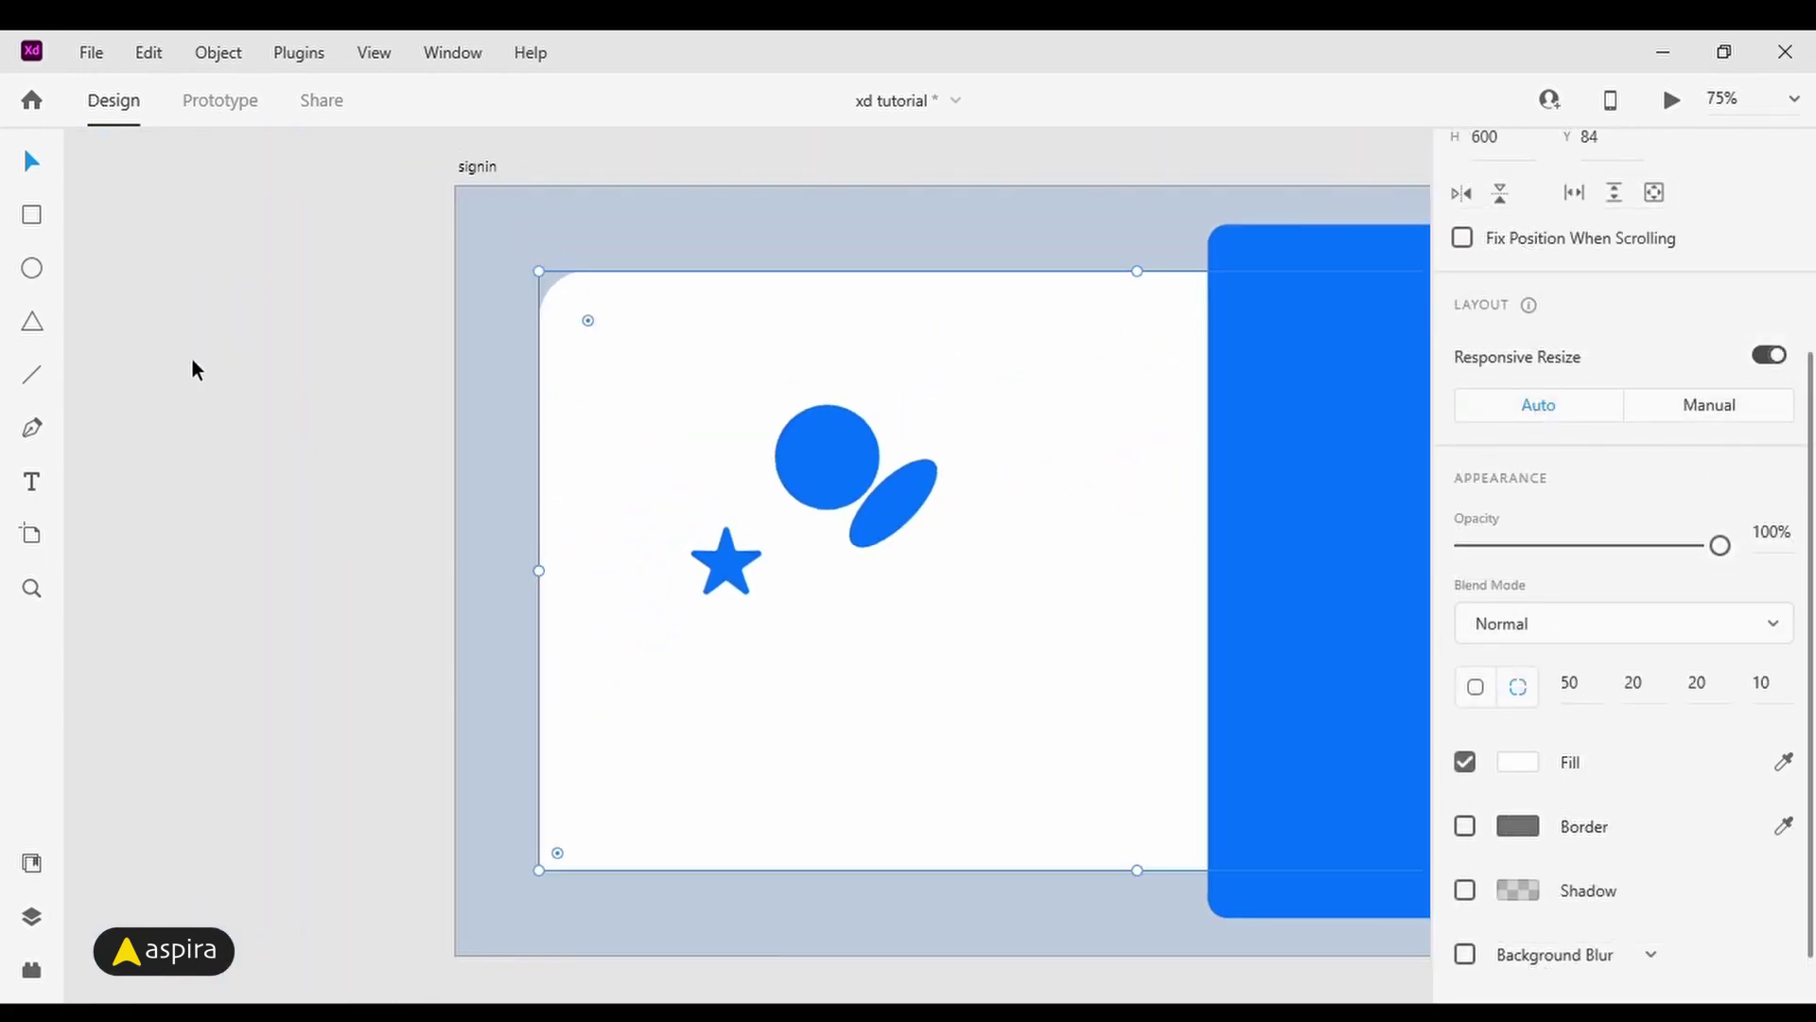
pyautogui.click(31, 374)
pyautogui.moveTo(684, 519)
pyautogui.mouseDown()
pyautogui.moveTo(684, 656)
pyautogui.moveTo(1078, 691)
pyautogui.mouseUp()
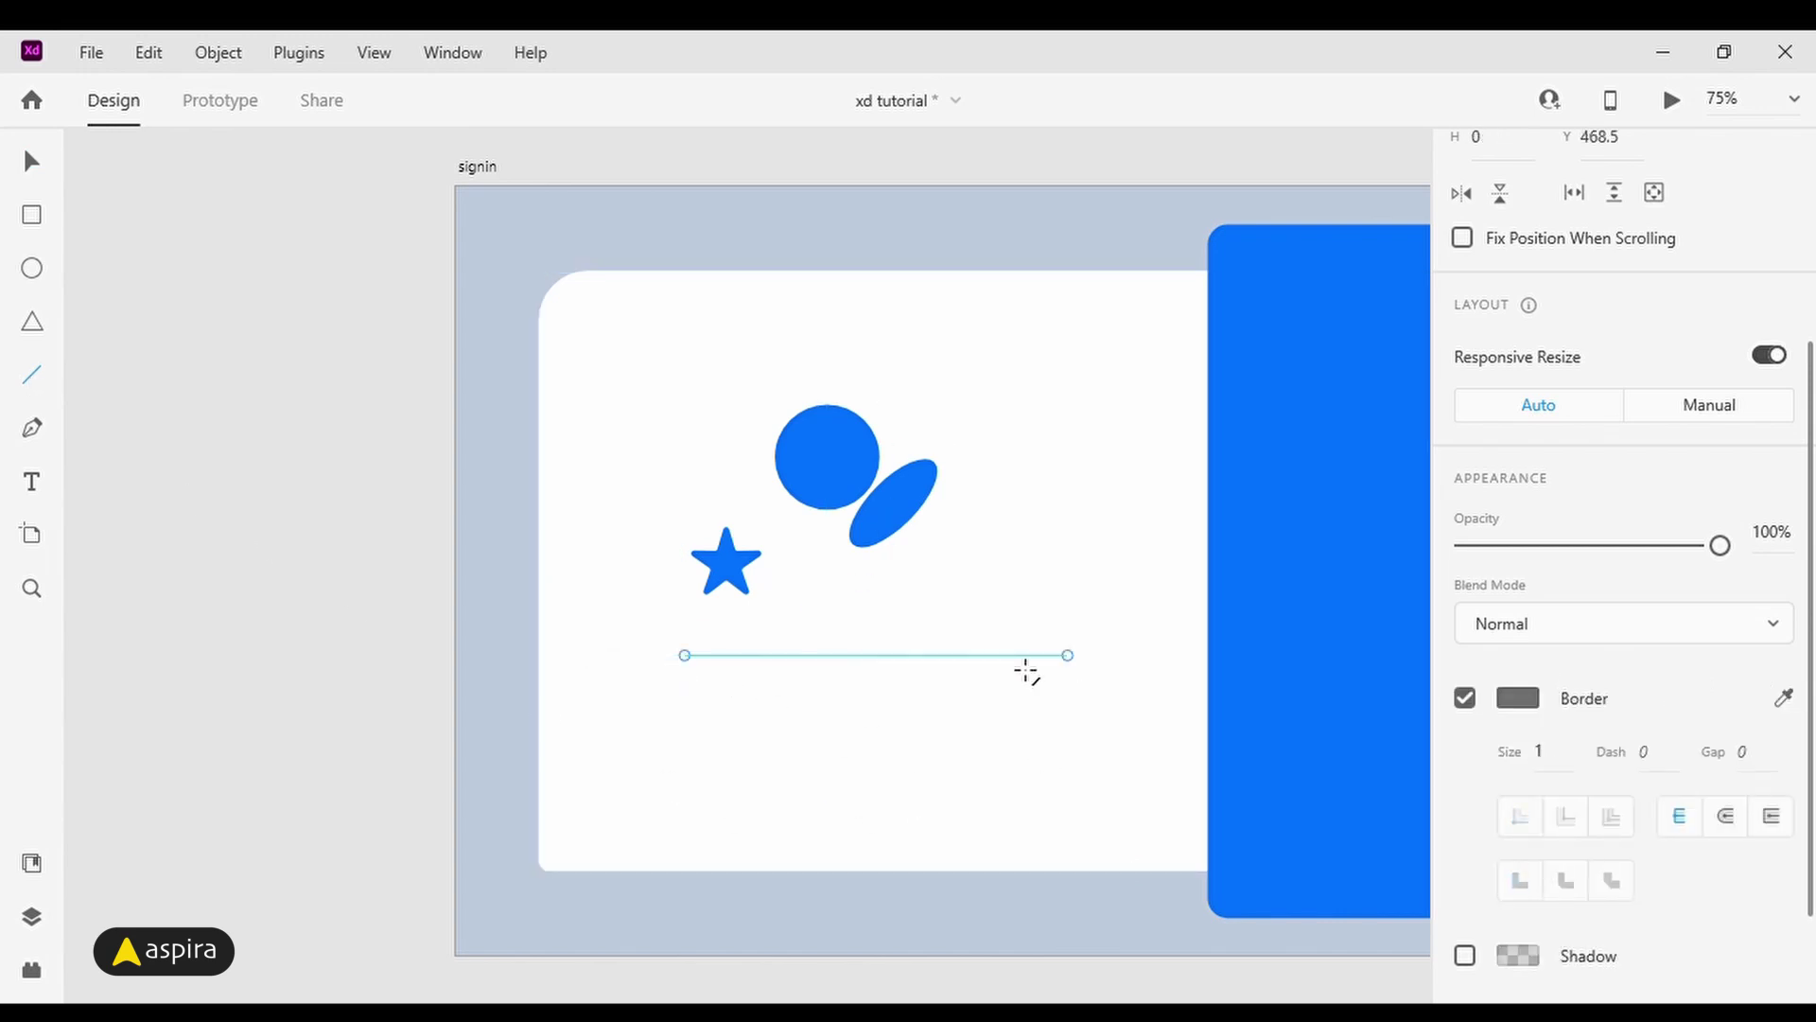
# Step: Try rotating the line to 45° and flipping it vertically and horizontally, and reset its rotation to 0°
pyautogui.scroll(4, 1693, 435)
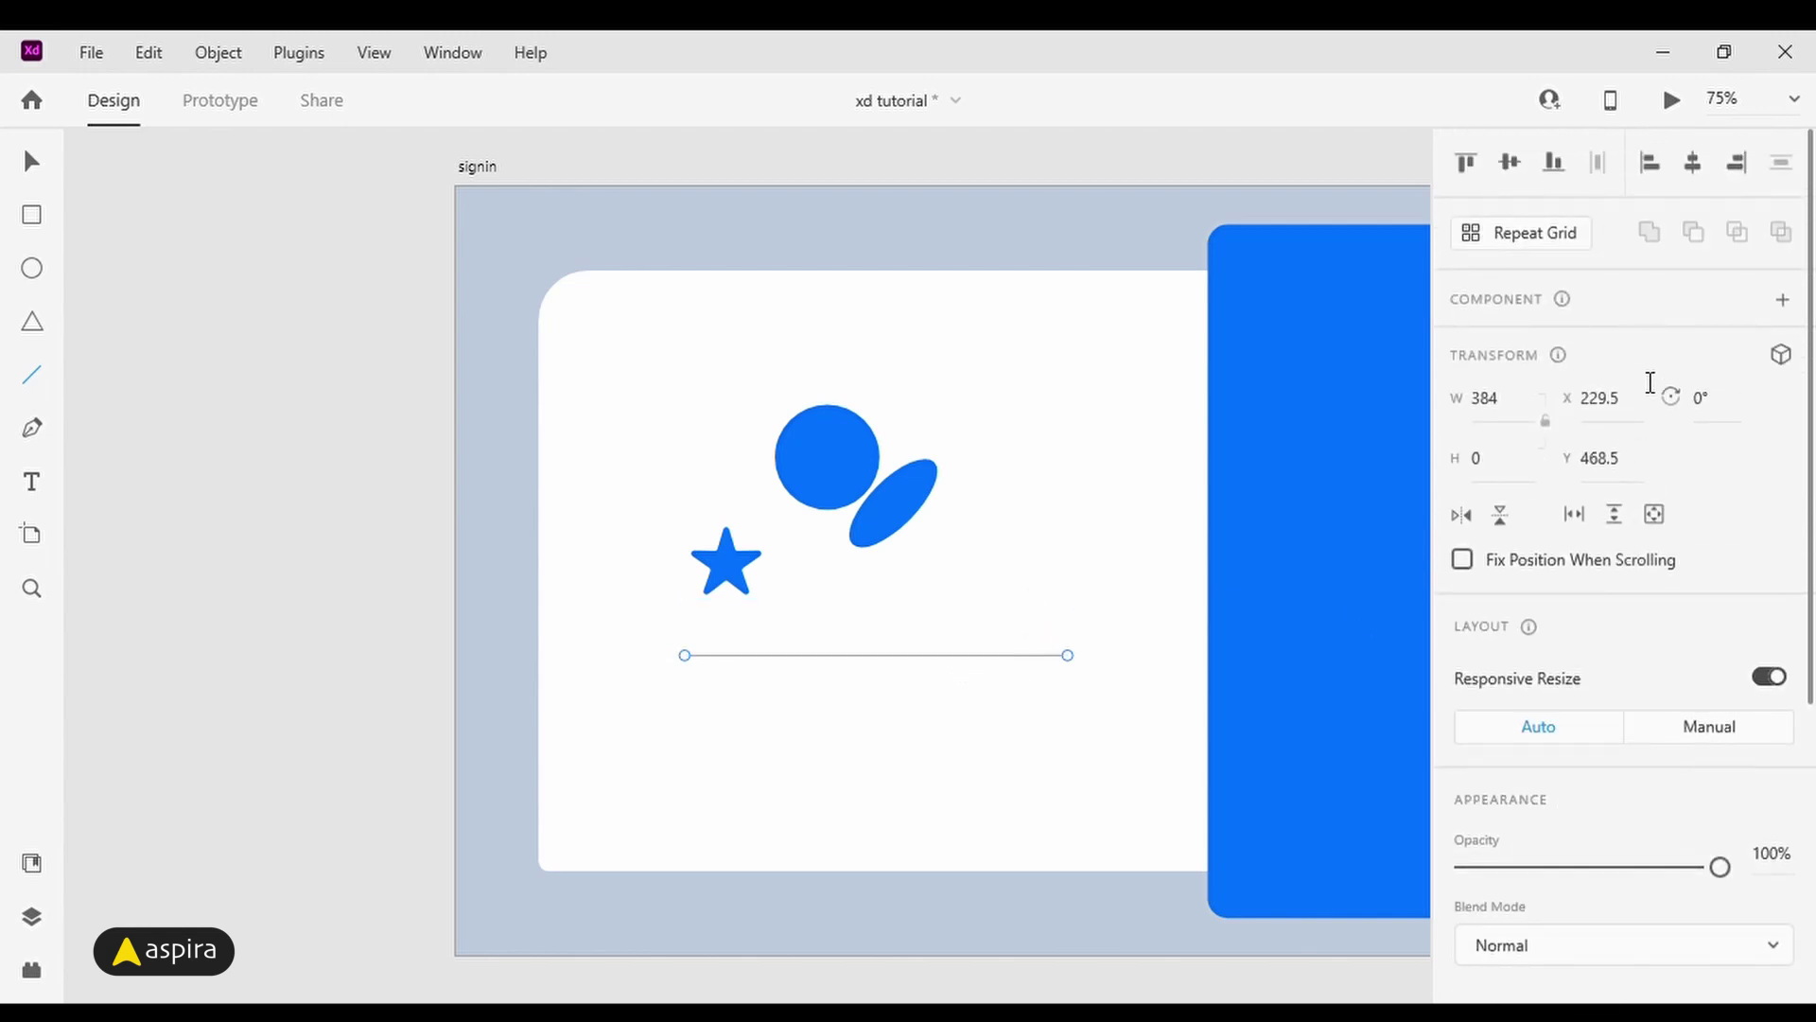
pyautogui.click(1725, 417)
pyautogui.scroll(-2, 1514, 338)
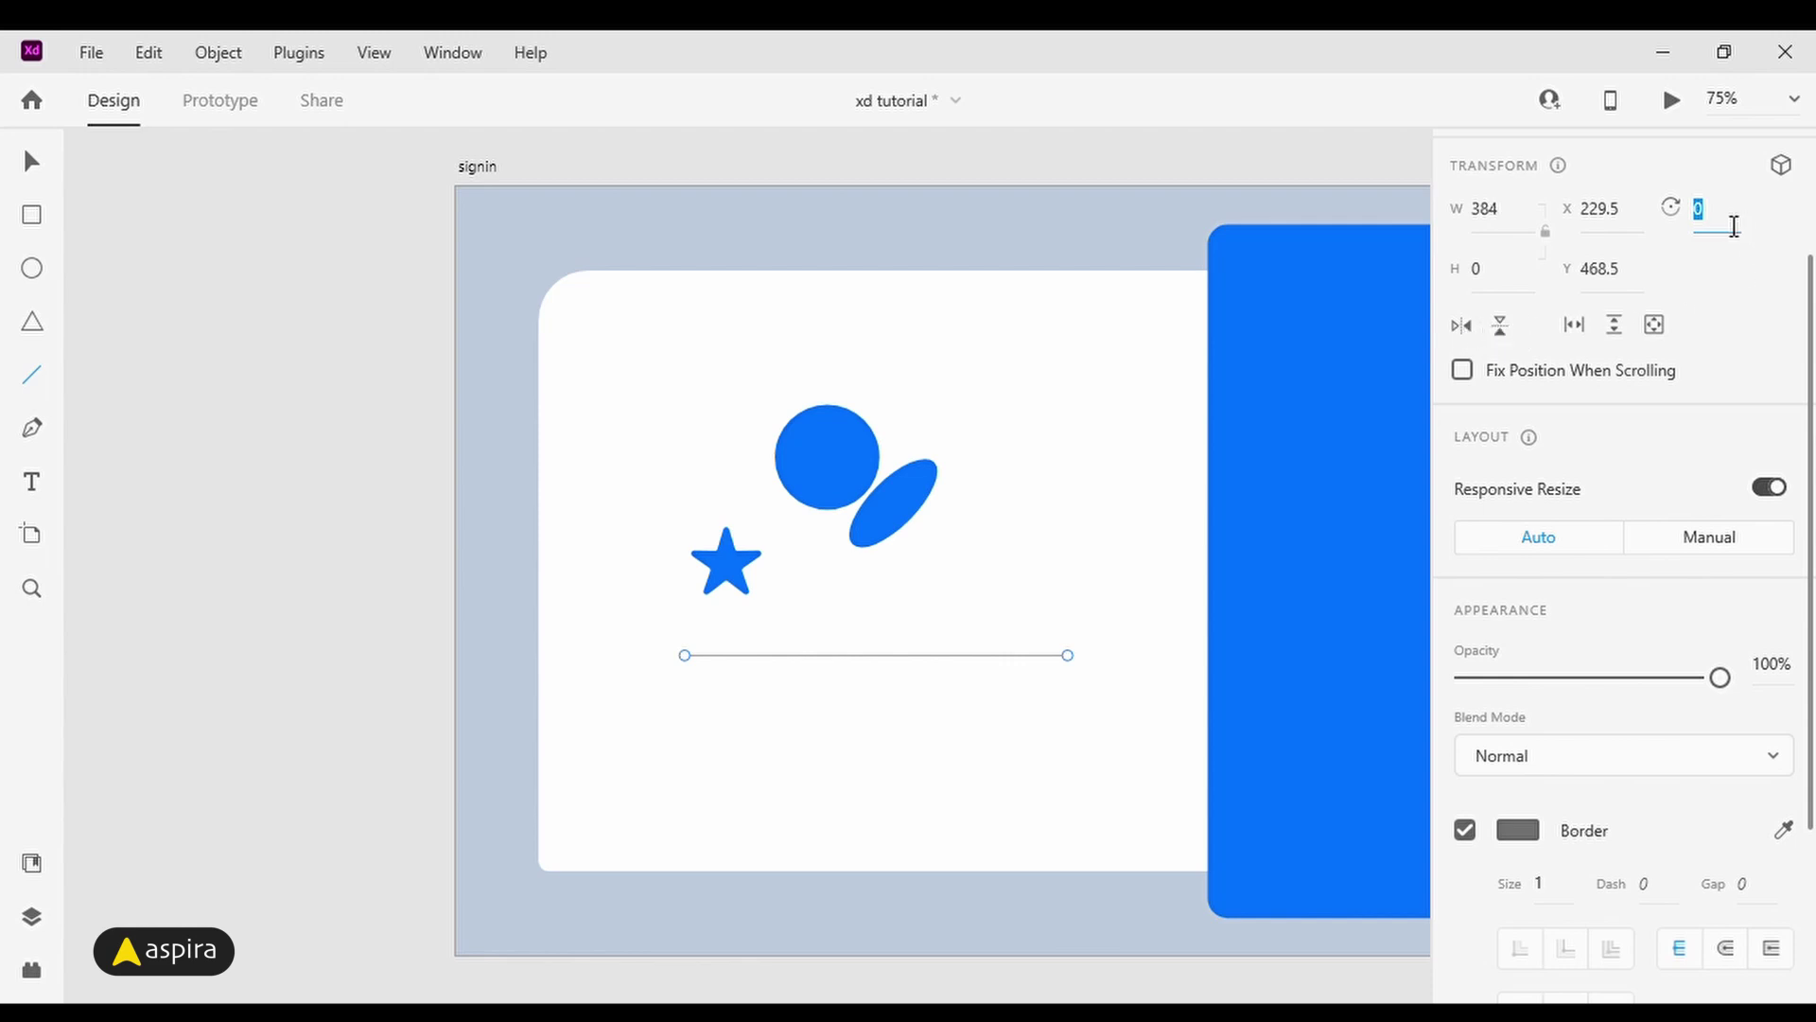
pyautogui.write('45')
pyautogui.press('Return')
pyautogui.click(1503, 329)
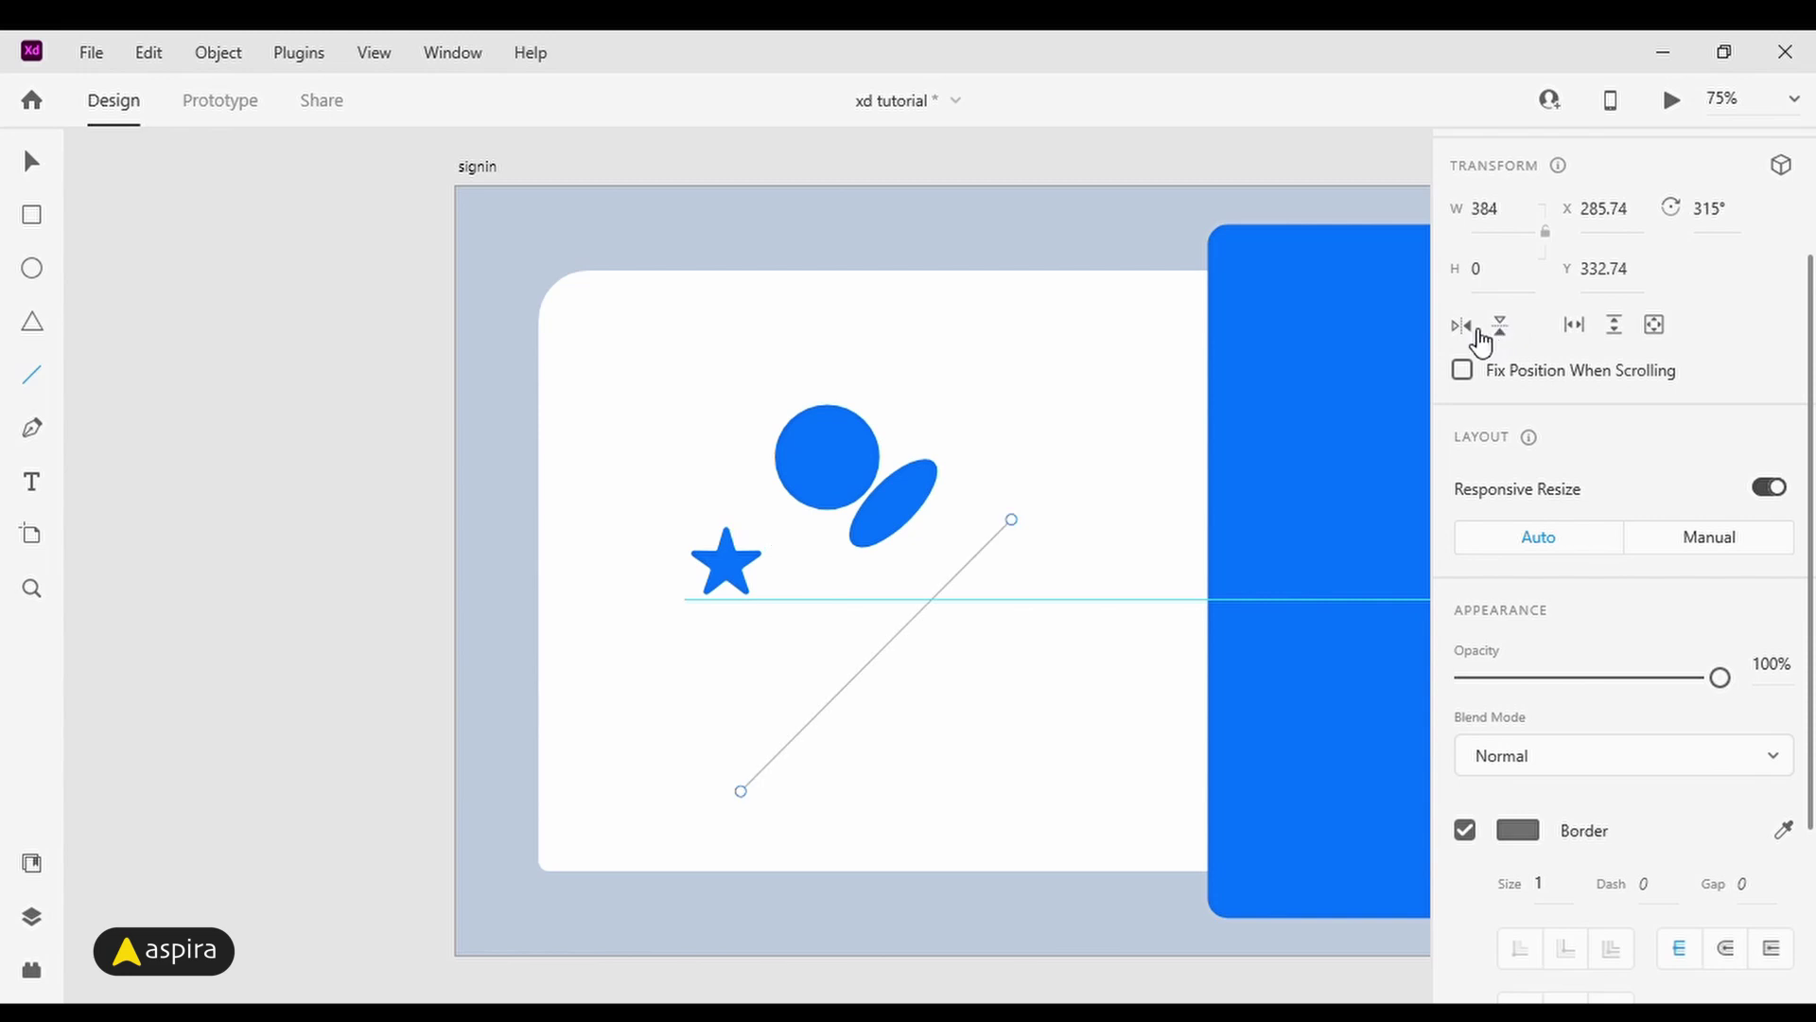
pyautogui.click(1476, 328)
pyautogui.click(1732, 210)
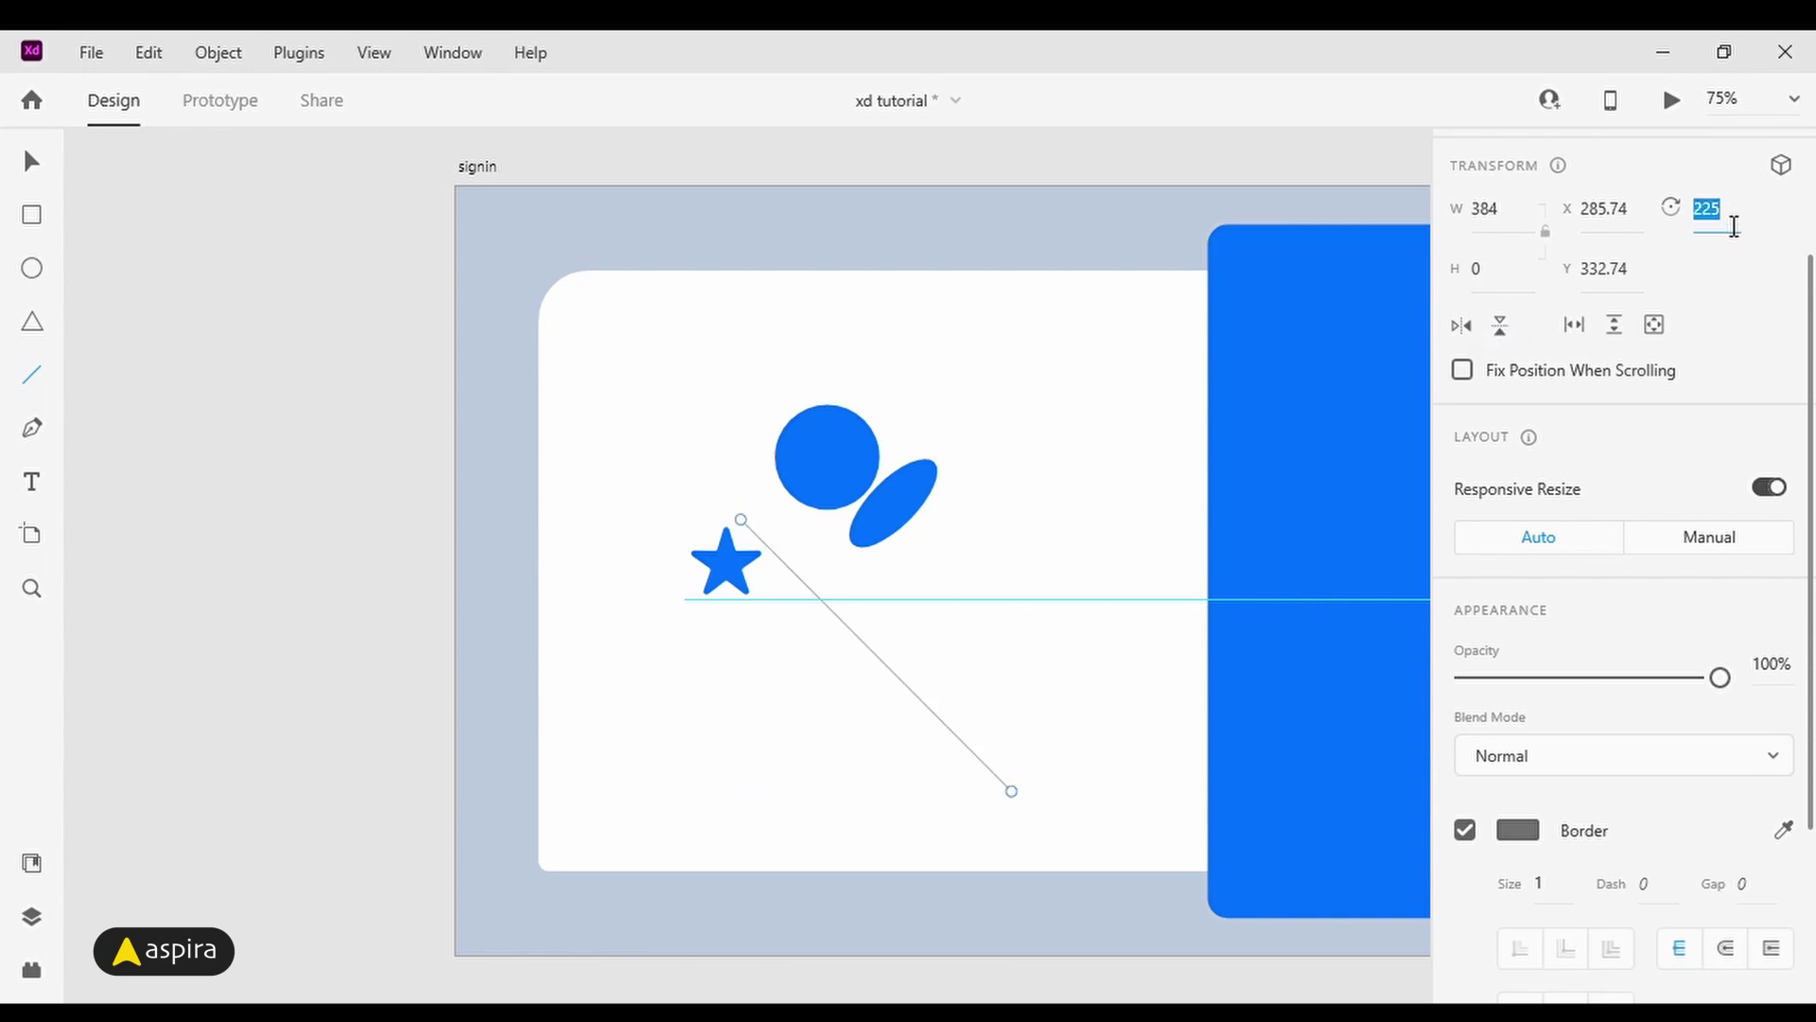
pyautogui.write('0')
pyautogui.press('Return')
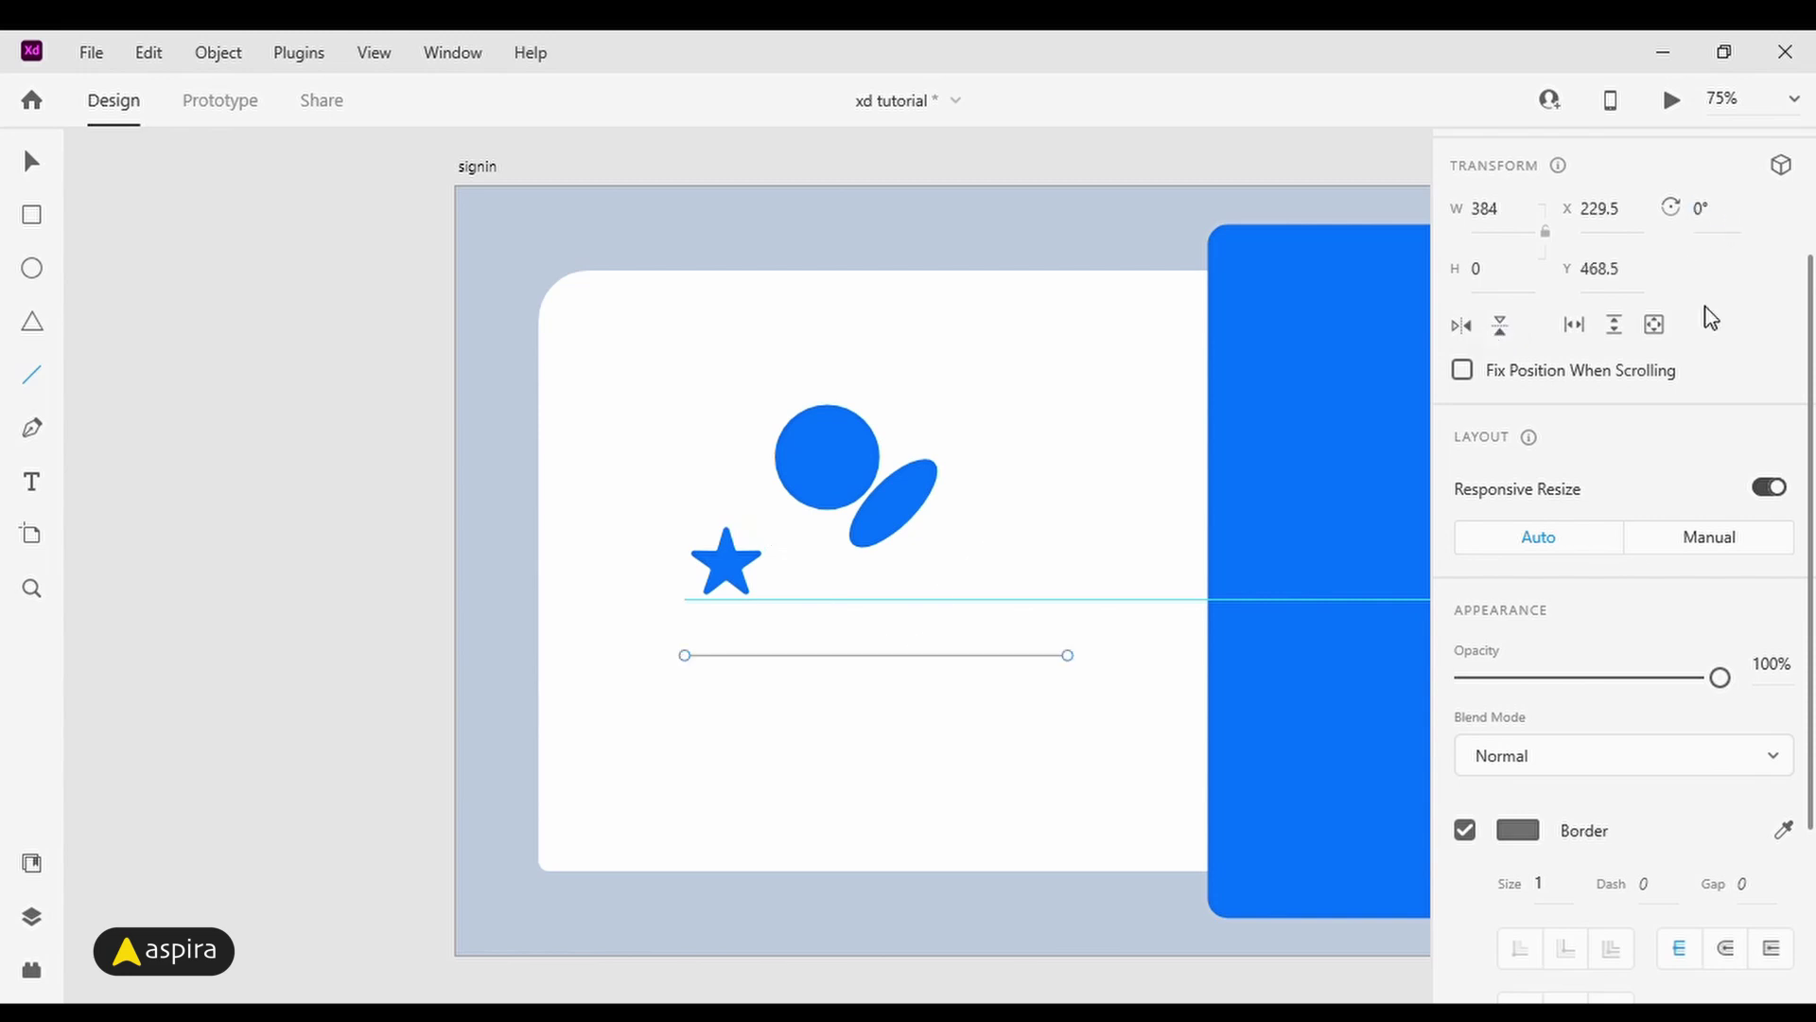
# Step: Set the border size of the horizontal line below the star to 2
pyautogui.scroll(-3, 1576, 507)
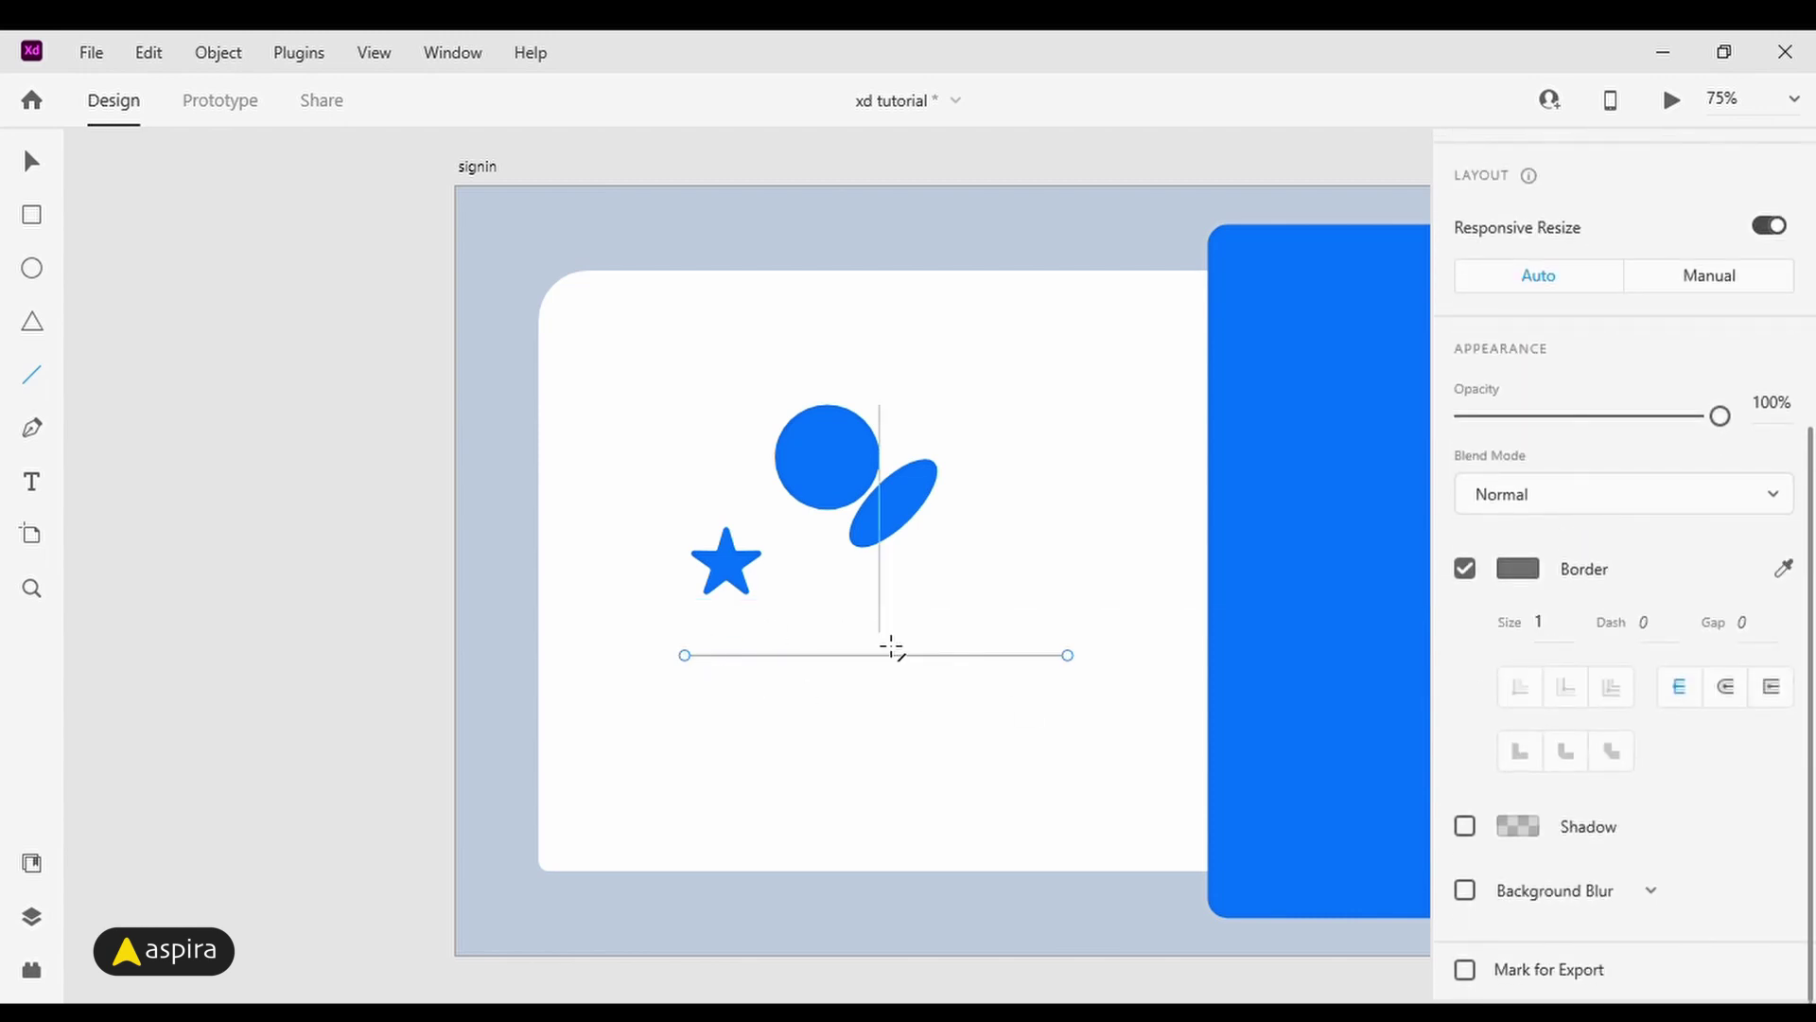
pyautogui.press('v')
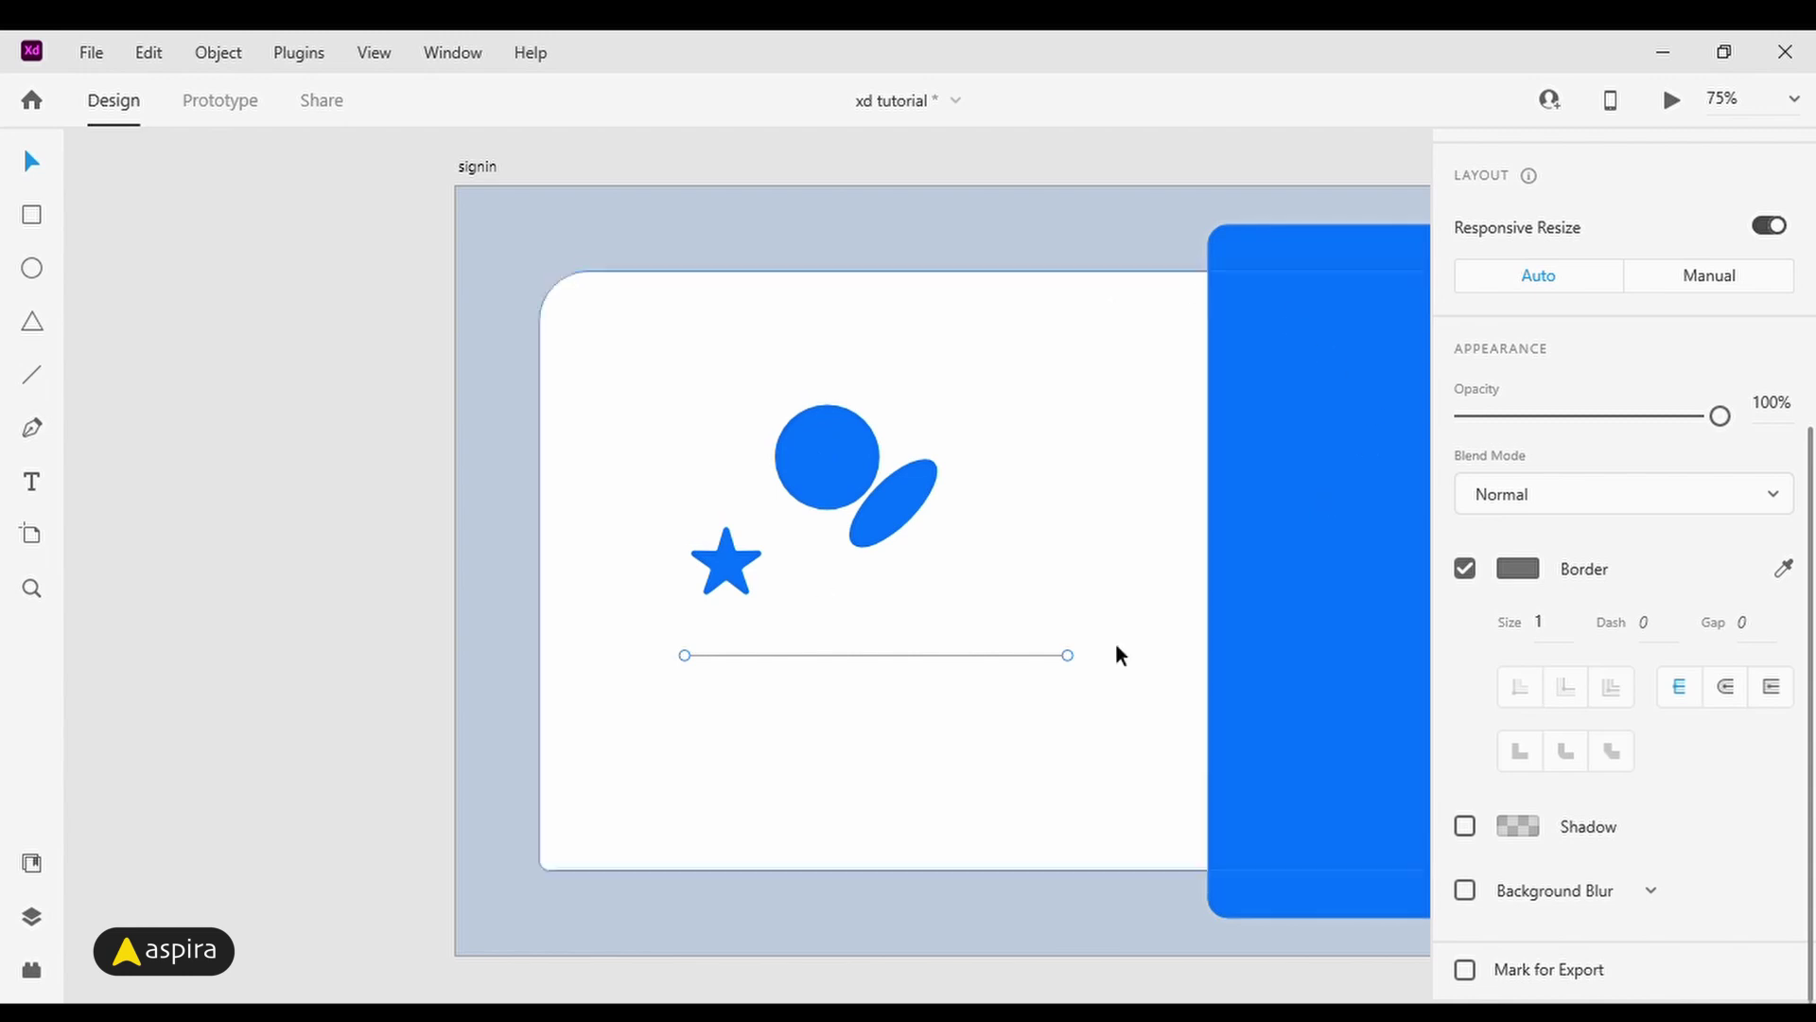
pyautogui.press('z')
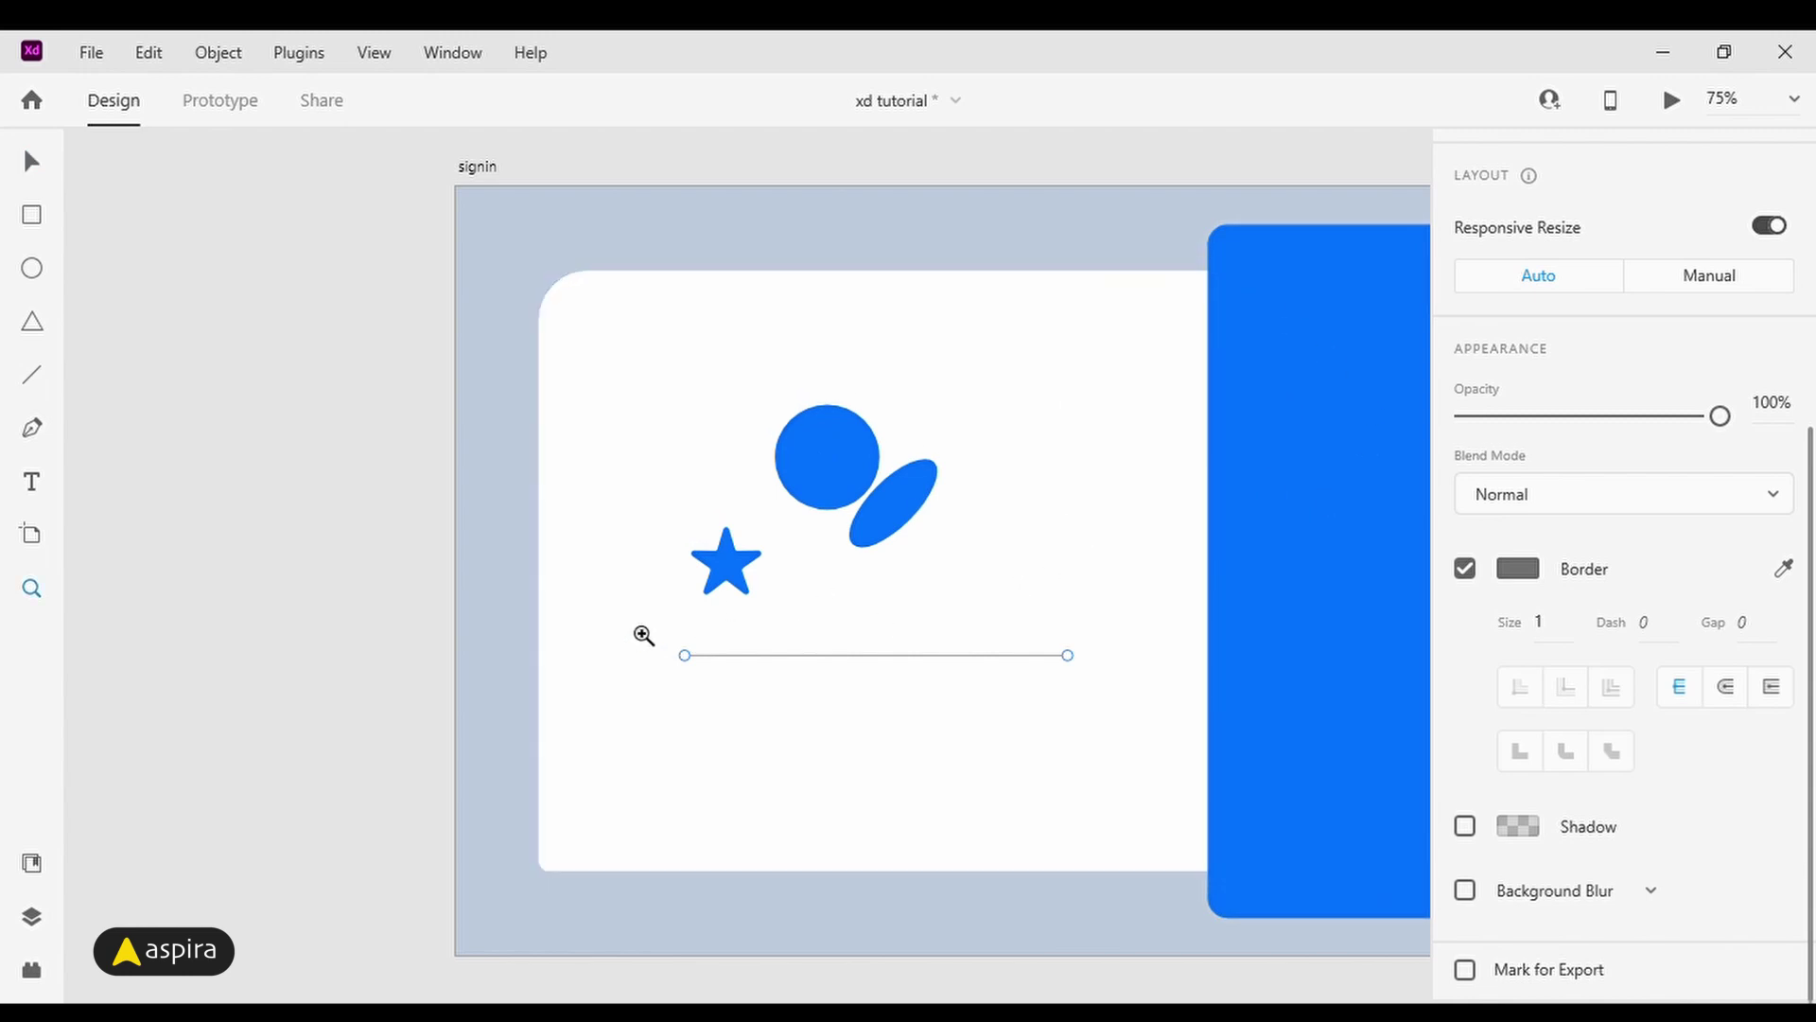
pyautogui.moveTo(639, 629); pyautogui.dragTo(1122, 732)
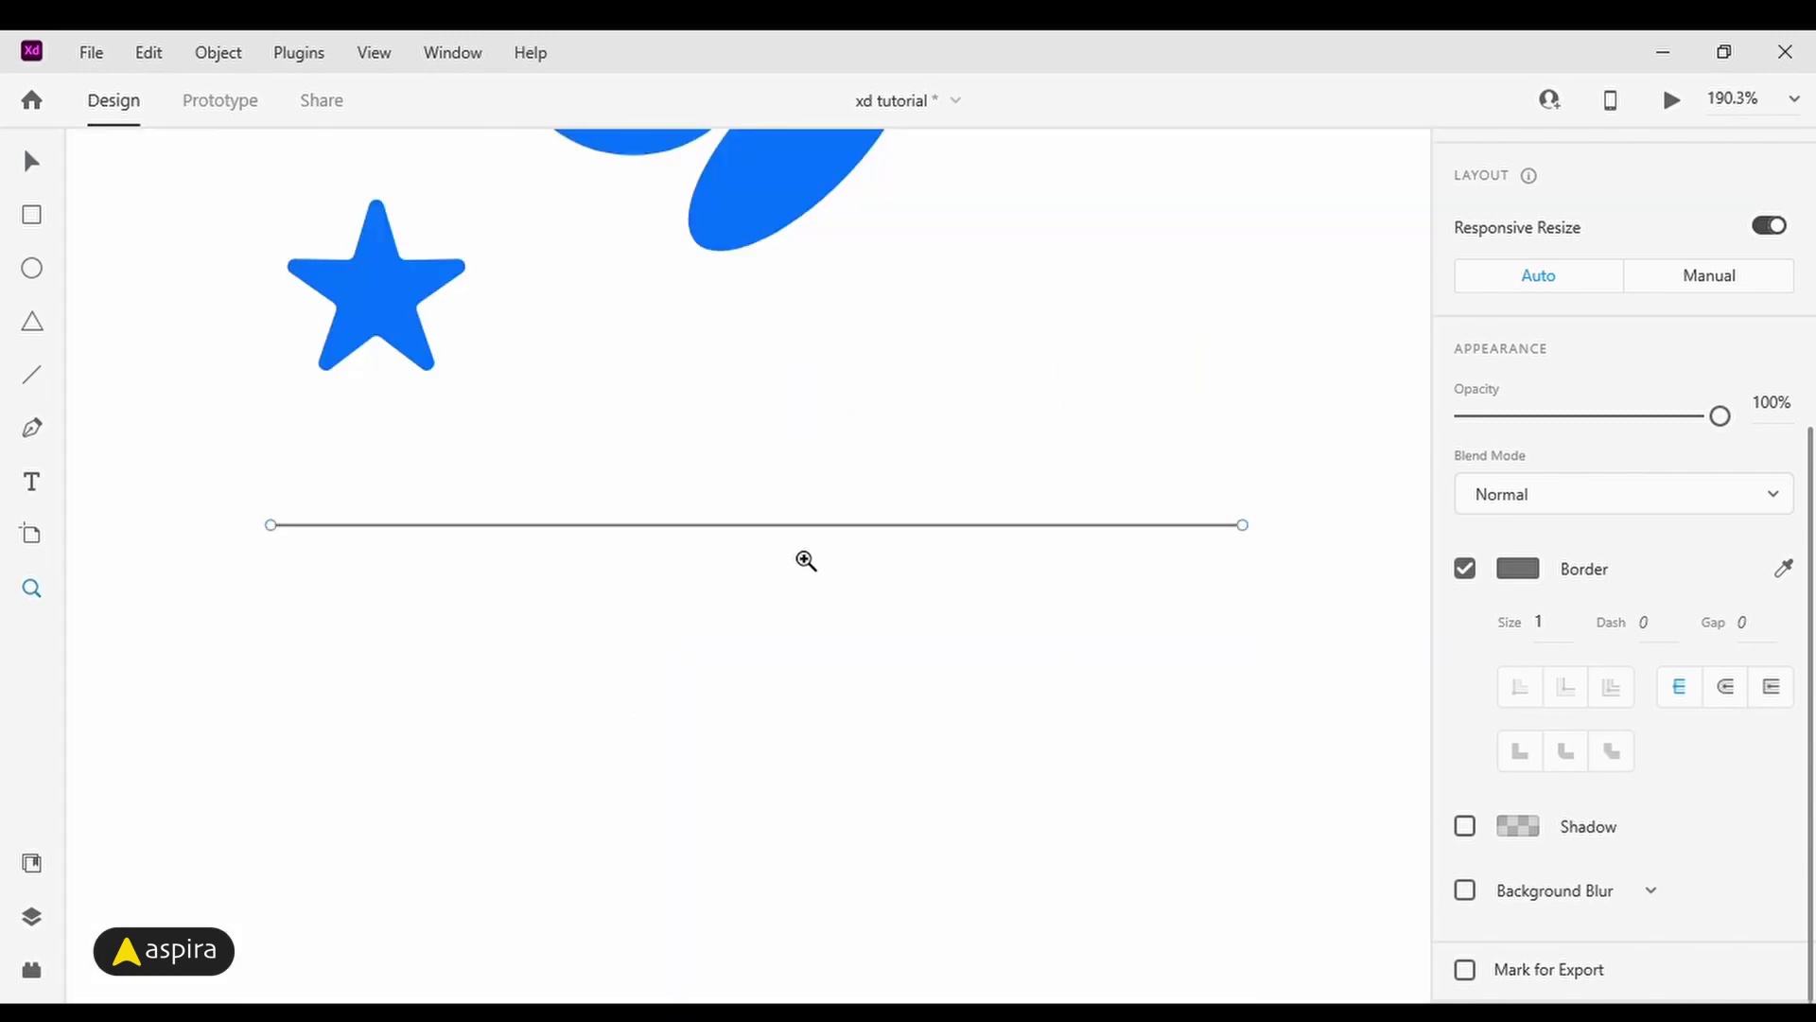
pyautogui.press('v')
pyautogui.click(1540, 626)
pyautogui.write('2')
pyautogui.press('Return')
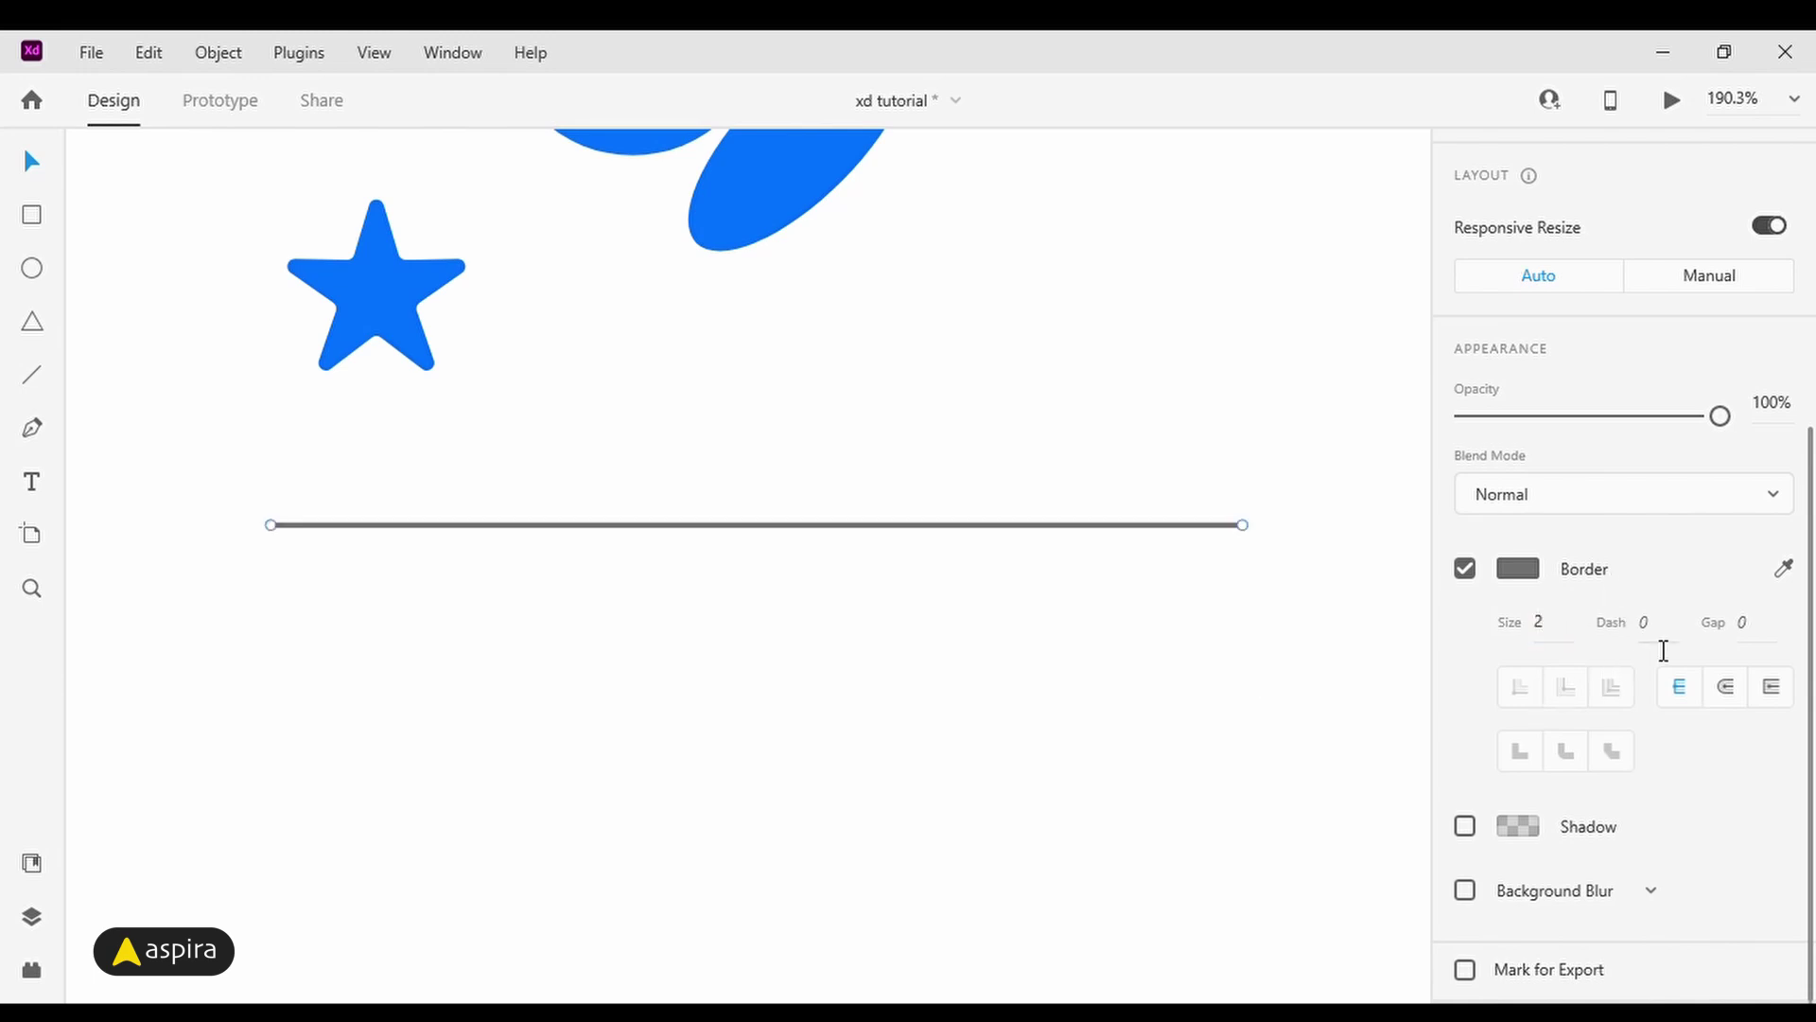
# Step: Make the horizontal line below the star dashed, with a dash of 5 and a gap of 5
pyautogui.click(1667, 647)
pyautogui.write('5')
pyautogui.press('Tab')
pyautogui.press('Return')
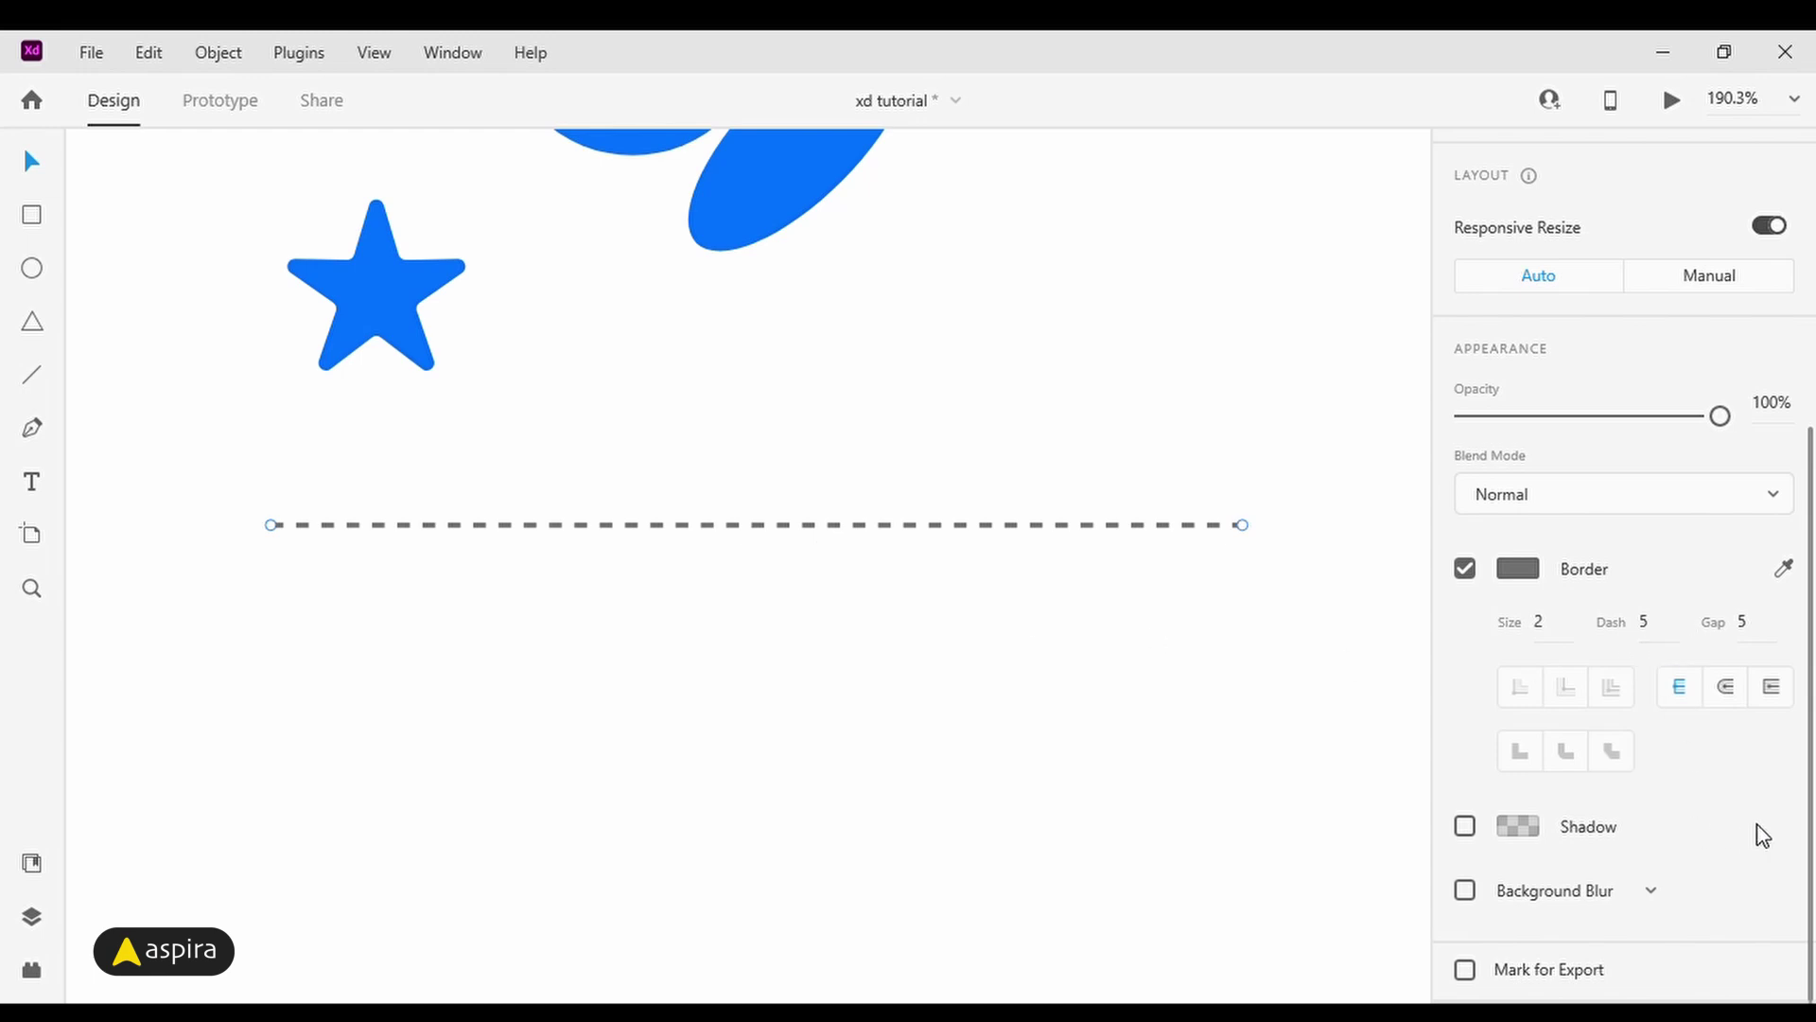
# Step: Compare round and butt caps on the dashed line's end up close, and set its dashes to round caps
pyautogui.click(1731, 696)
pyautogui.press('z')
pyautogui.moveTo(1294, 501); pyautogui.dragTo(1188, 594)
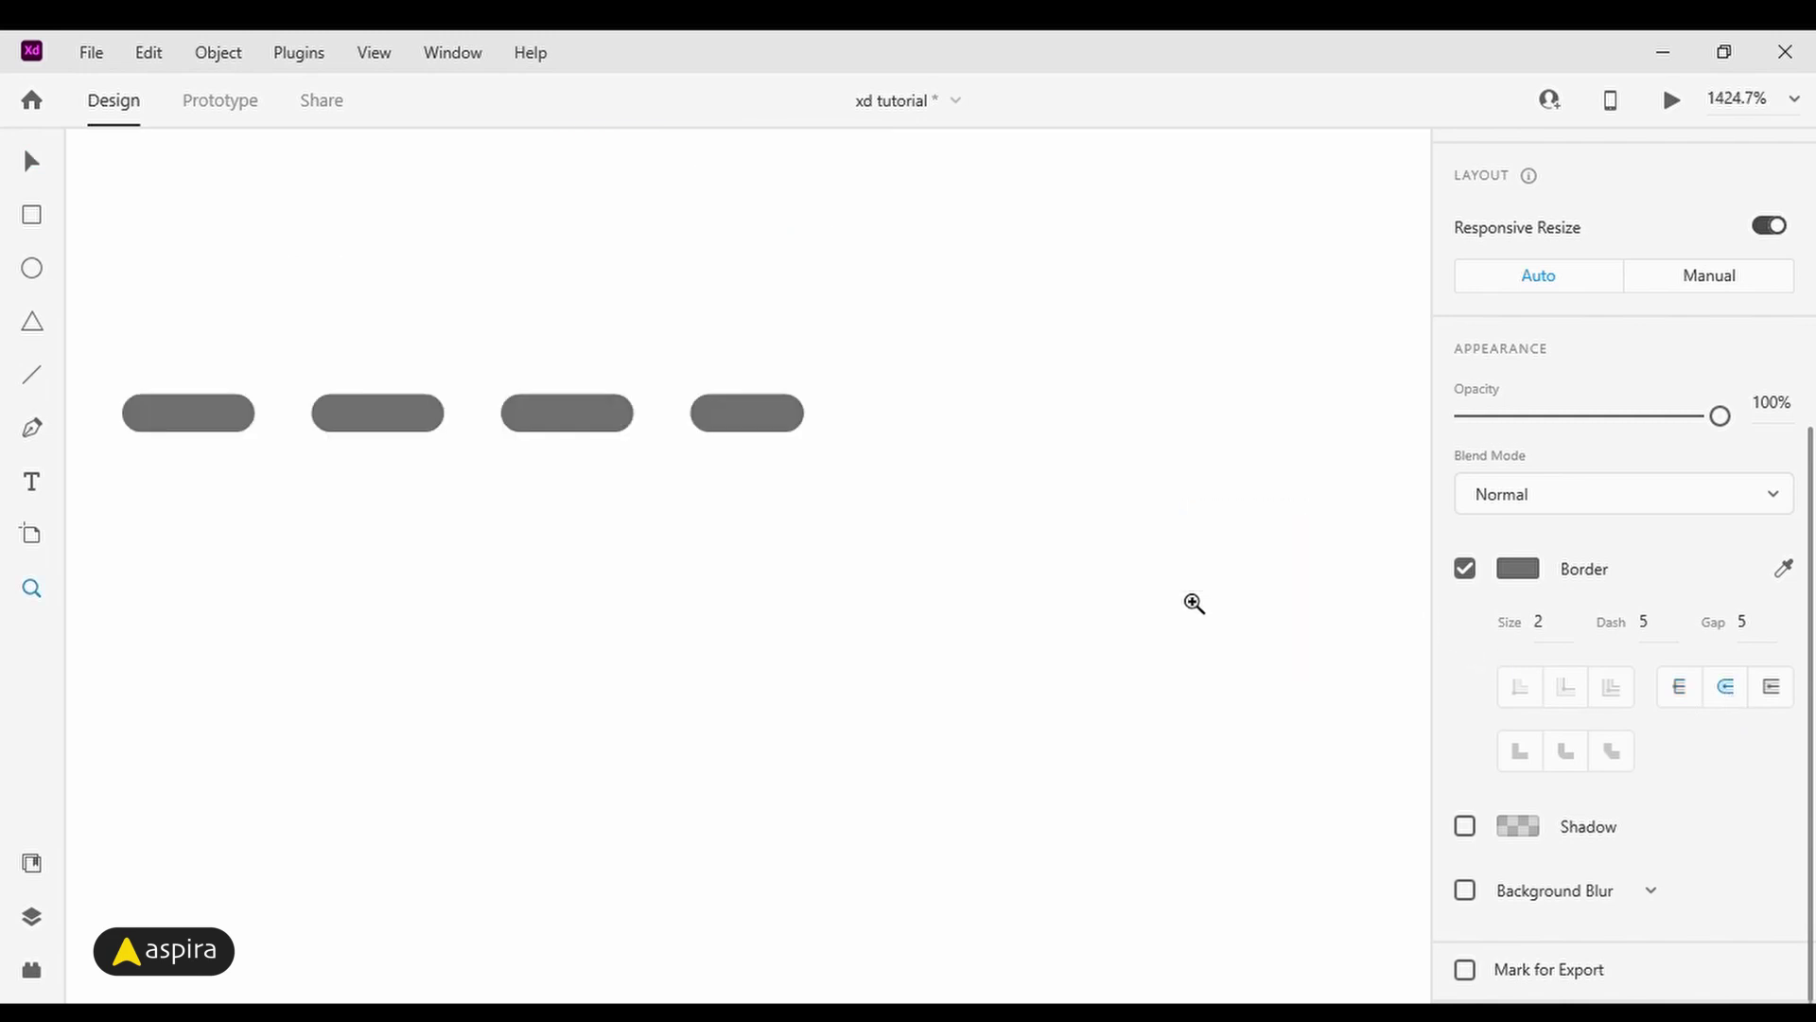
pyautogui.press('v')
pyautogui.click(1683, 695)
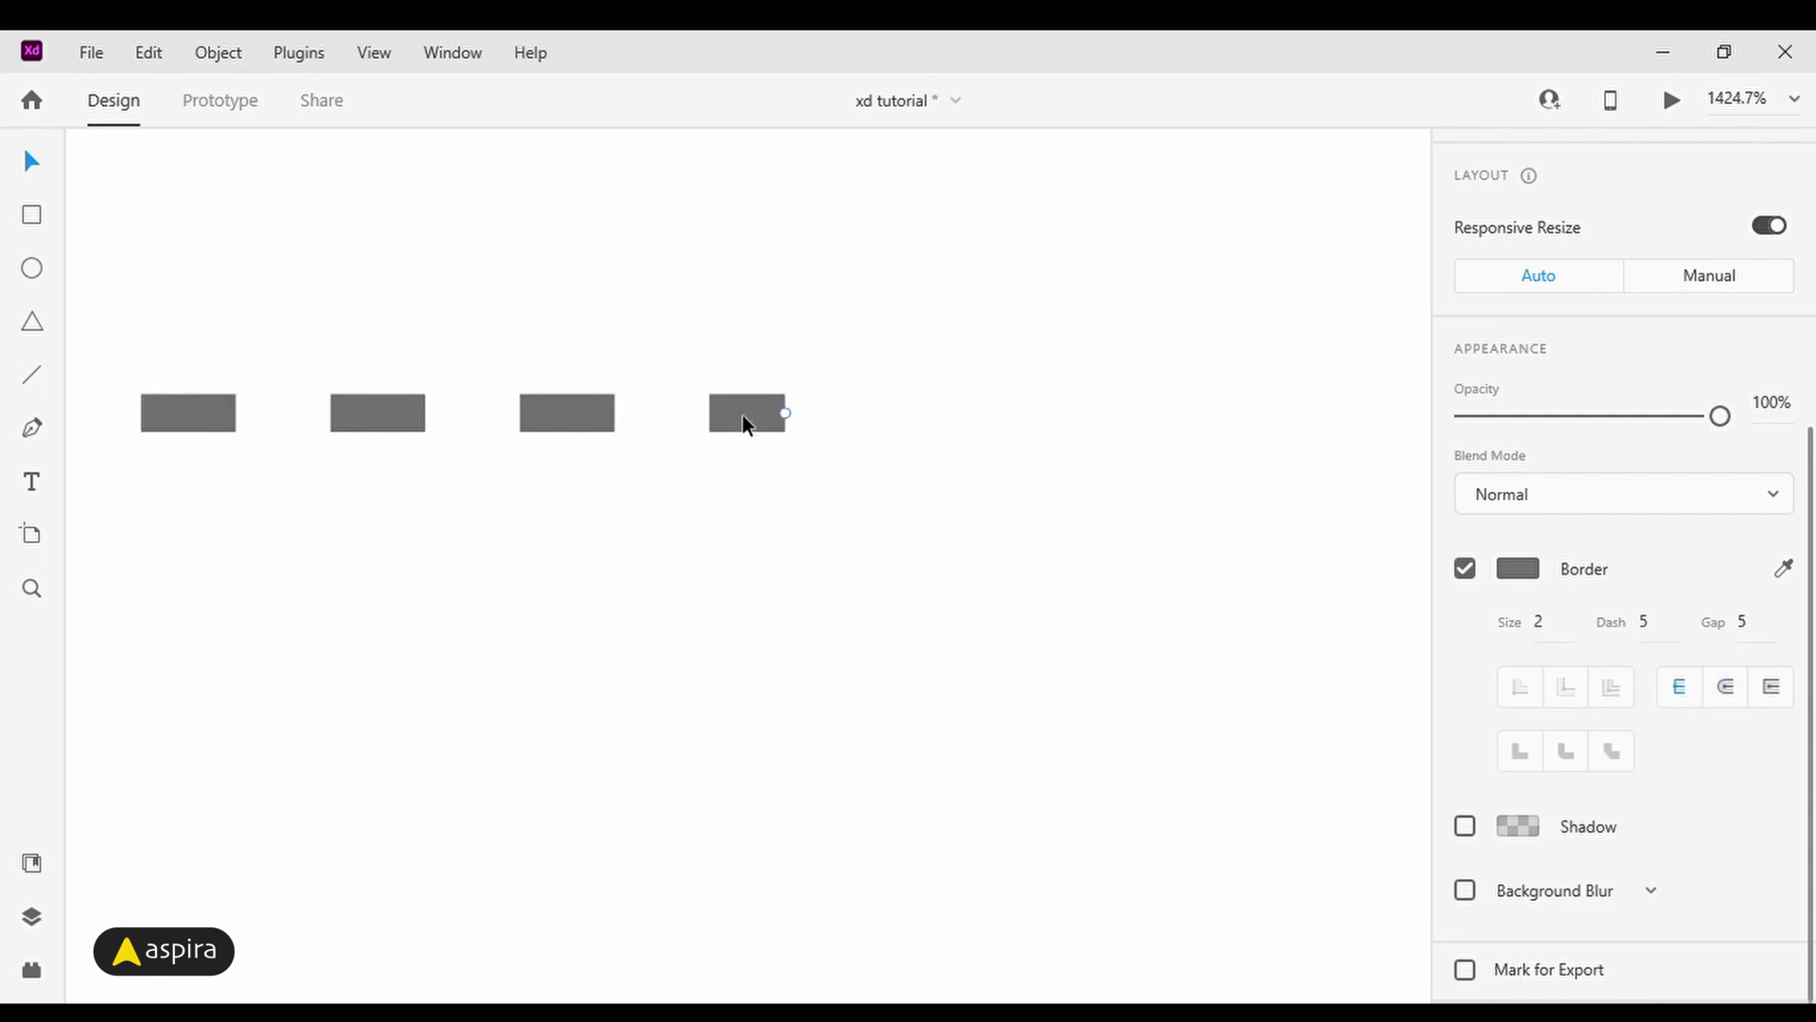
pyautogui.click(1727, 691)
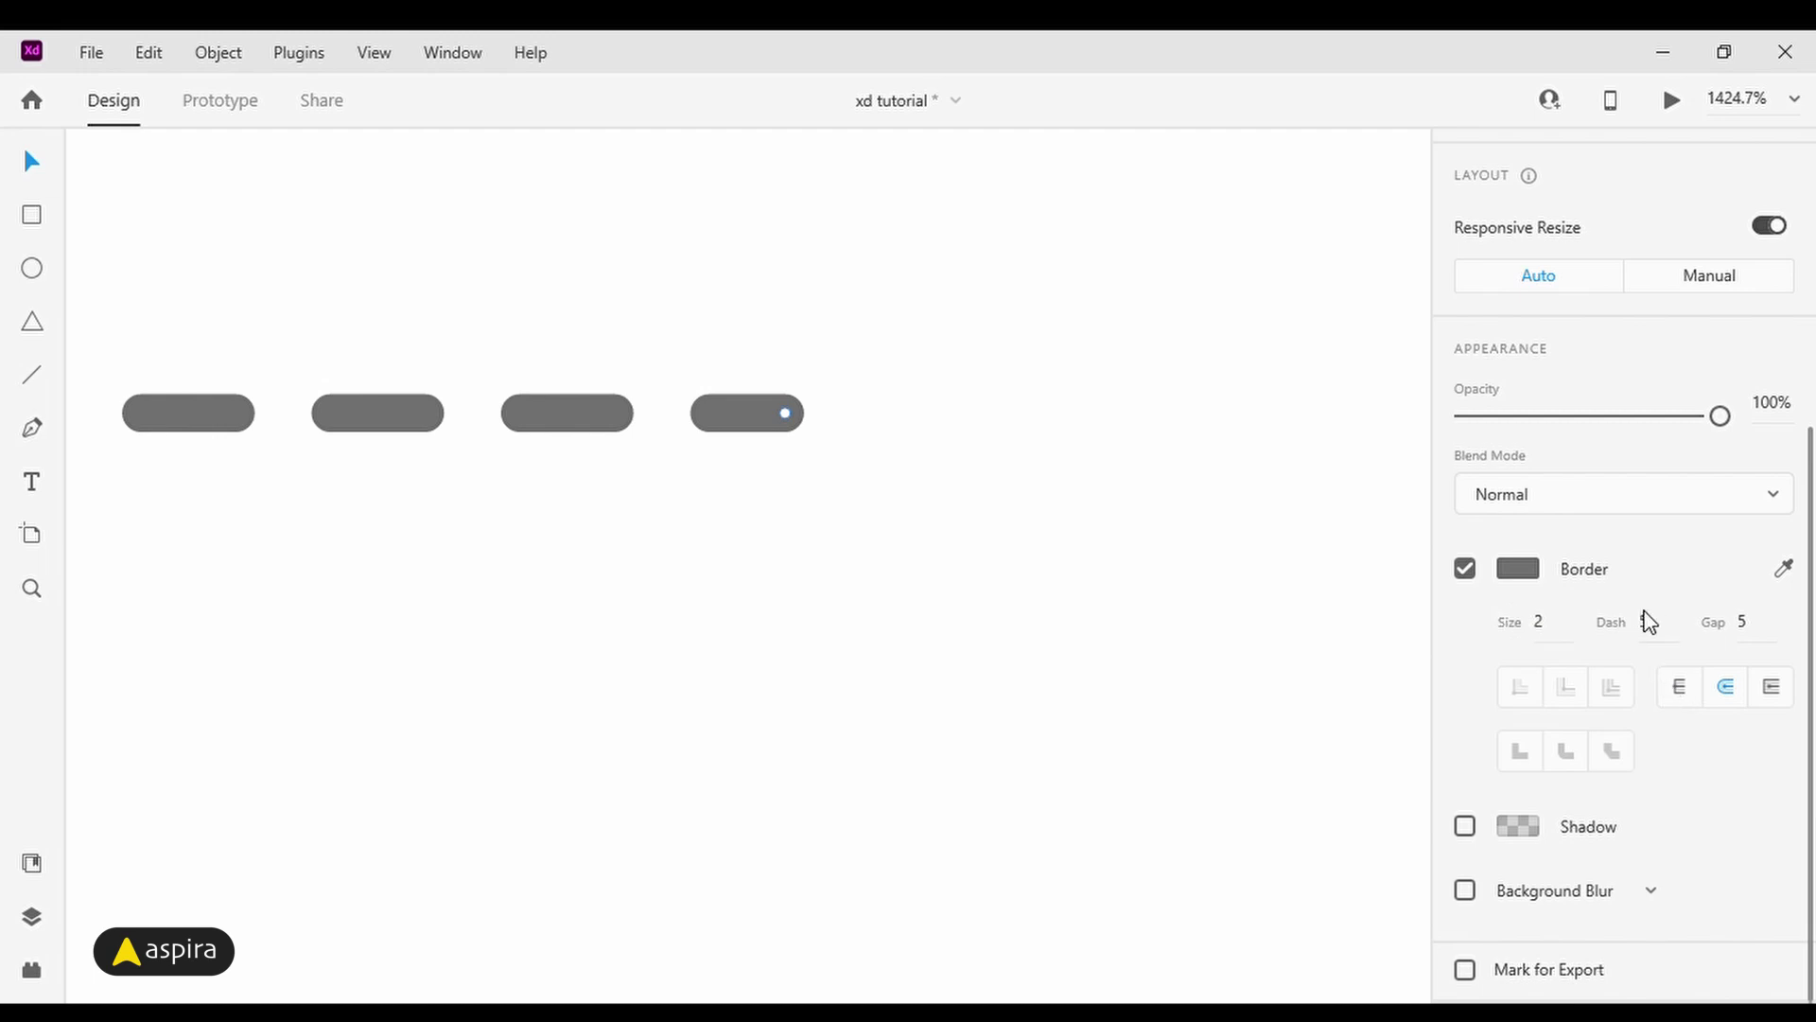
# Step: Set the dashed line's border colour to the saved greyish-blue swatch #BCCADC
pyautogui.click(1523, 571)
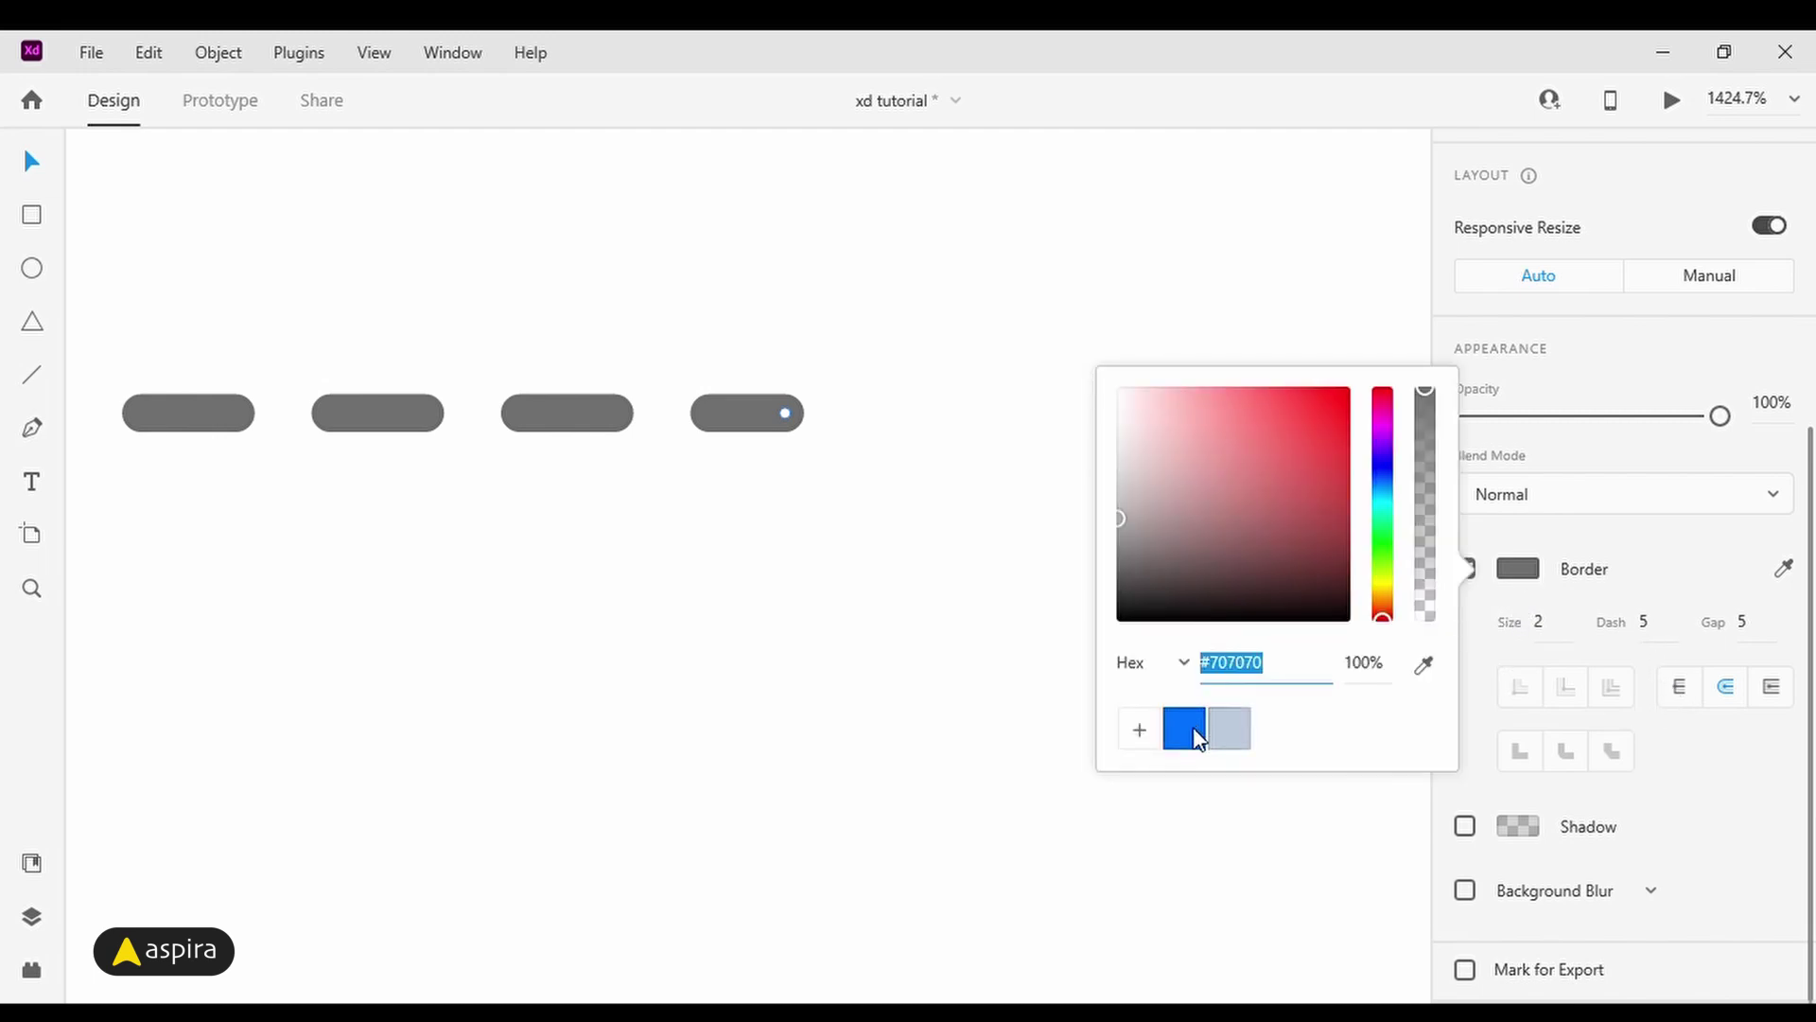
pyautogui.click(1231, 730)
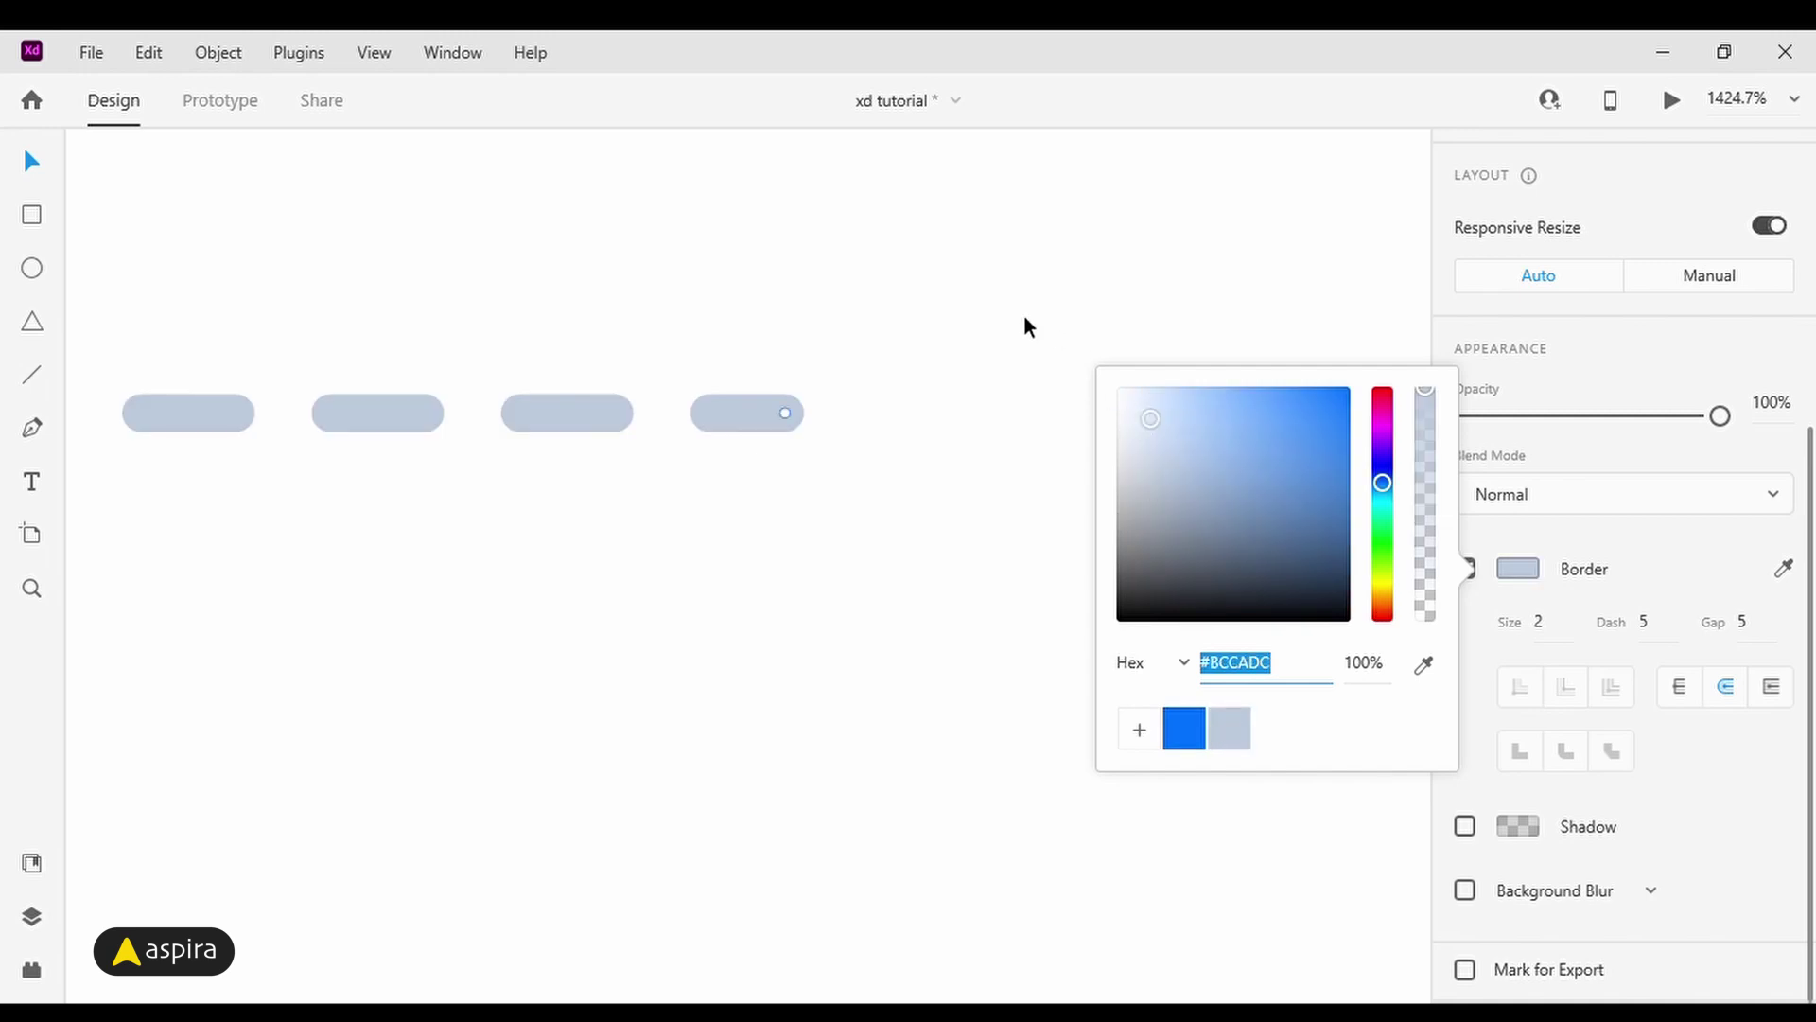
pyautogui.press('Escape')
pyautogui.hotkey('ctrl', '0')
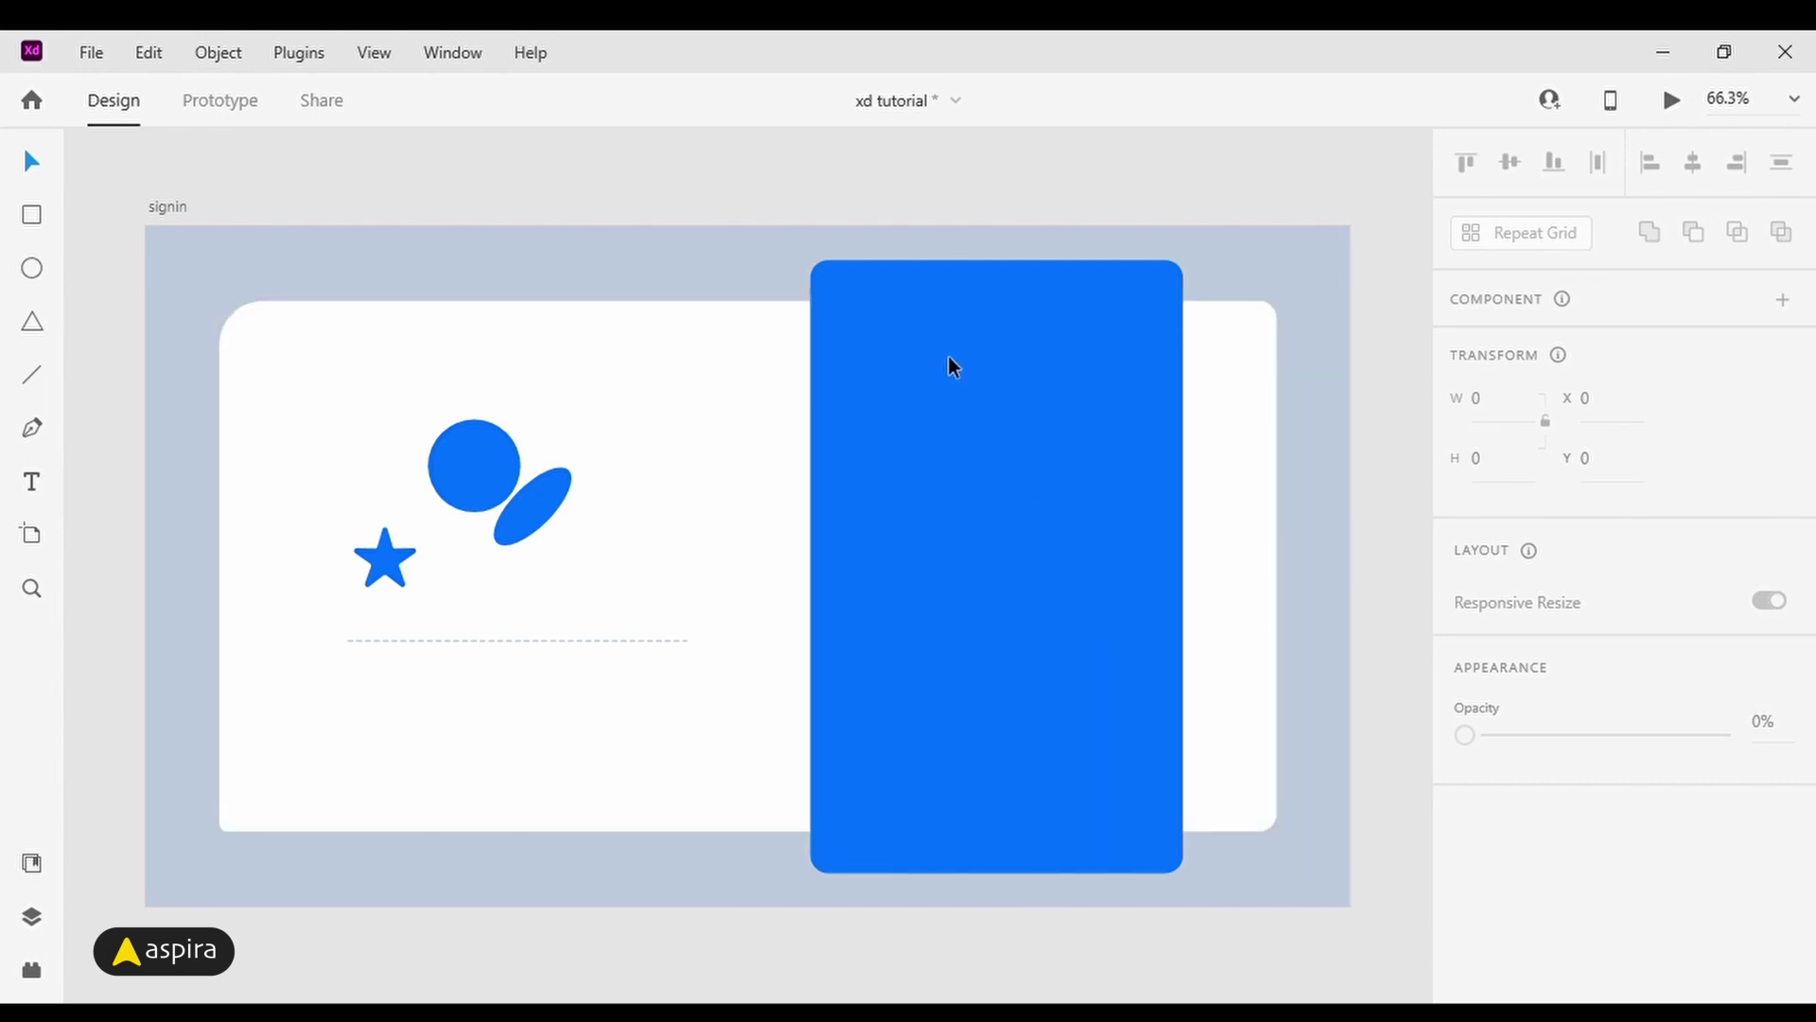
# Step: Draw a rectangle about 340 by 55 px near the top of the blue panel, and set the panel's width to 420
pyautogui.click(31, 215)
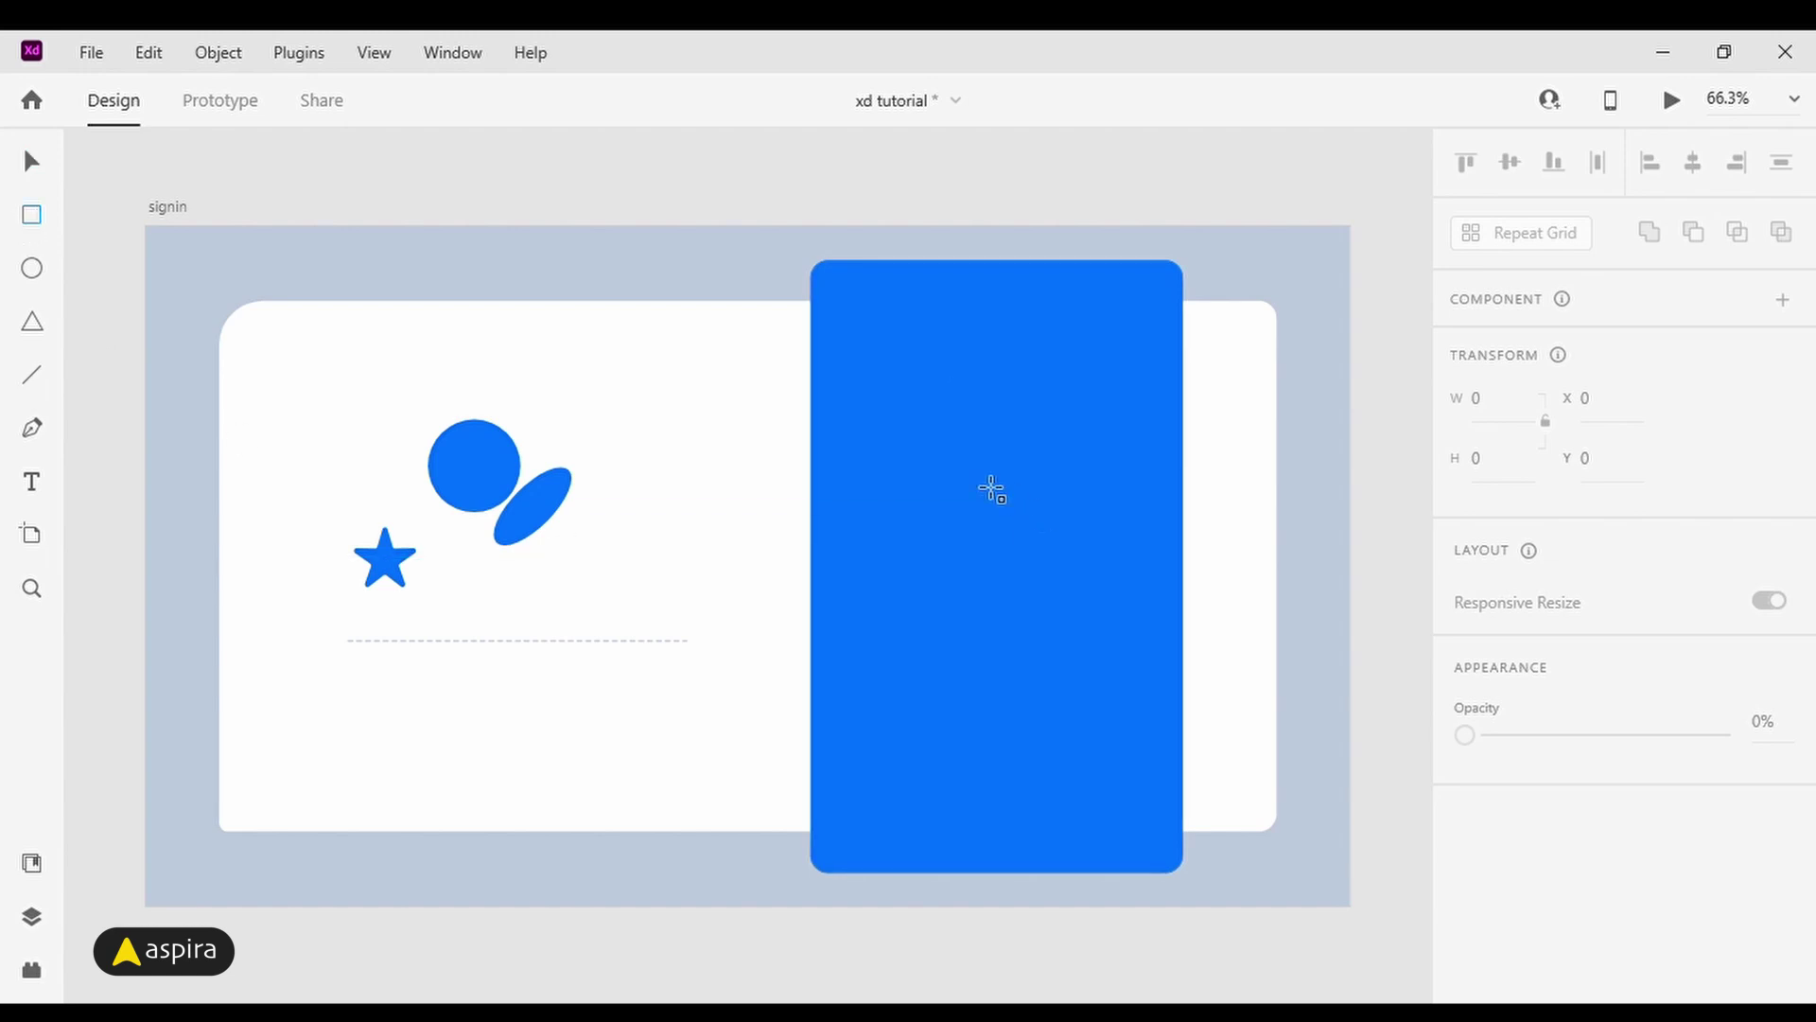
pyautogui.moveTo(848, 335); pyautogui.dragTo(1161, 397)
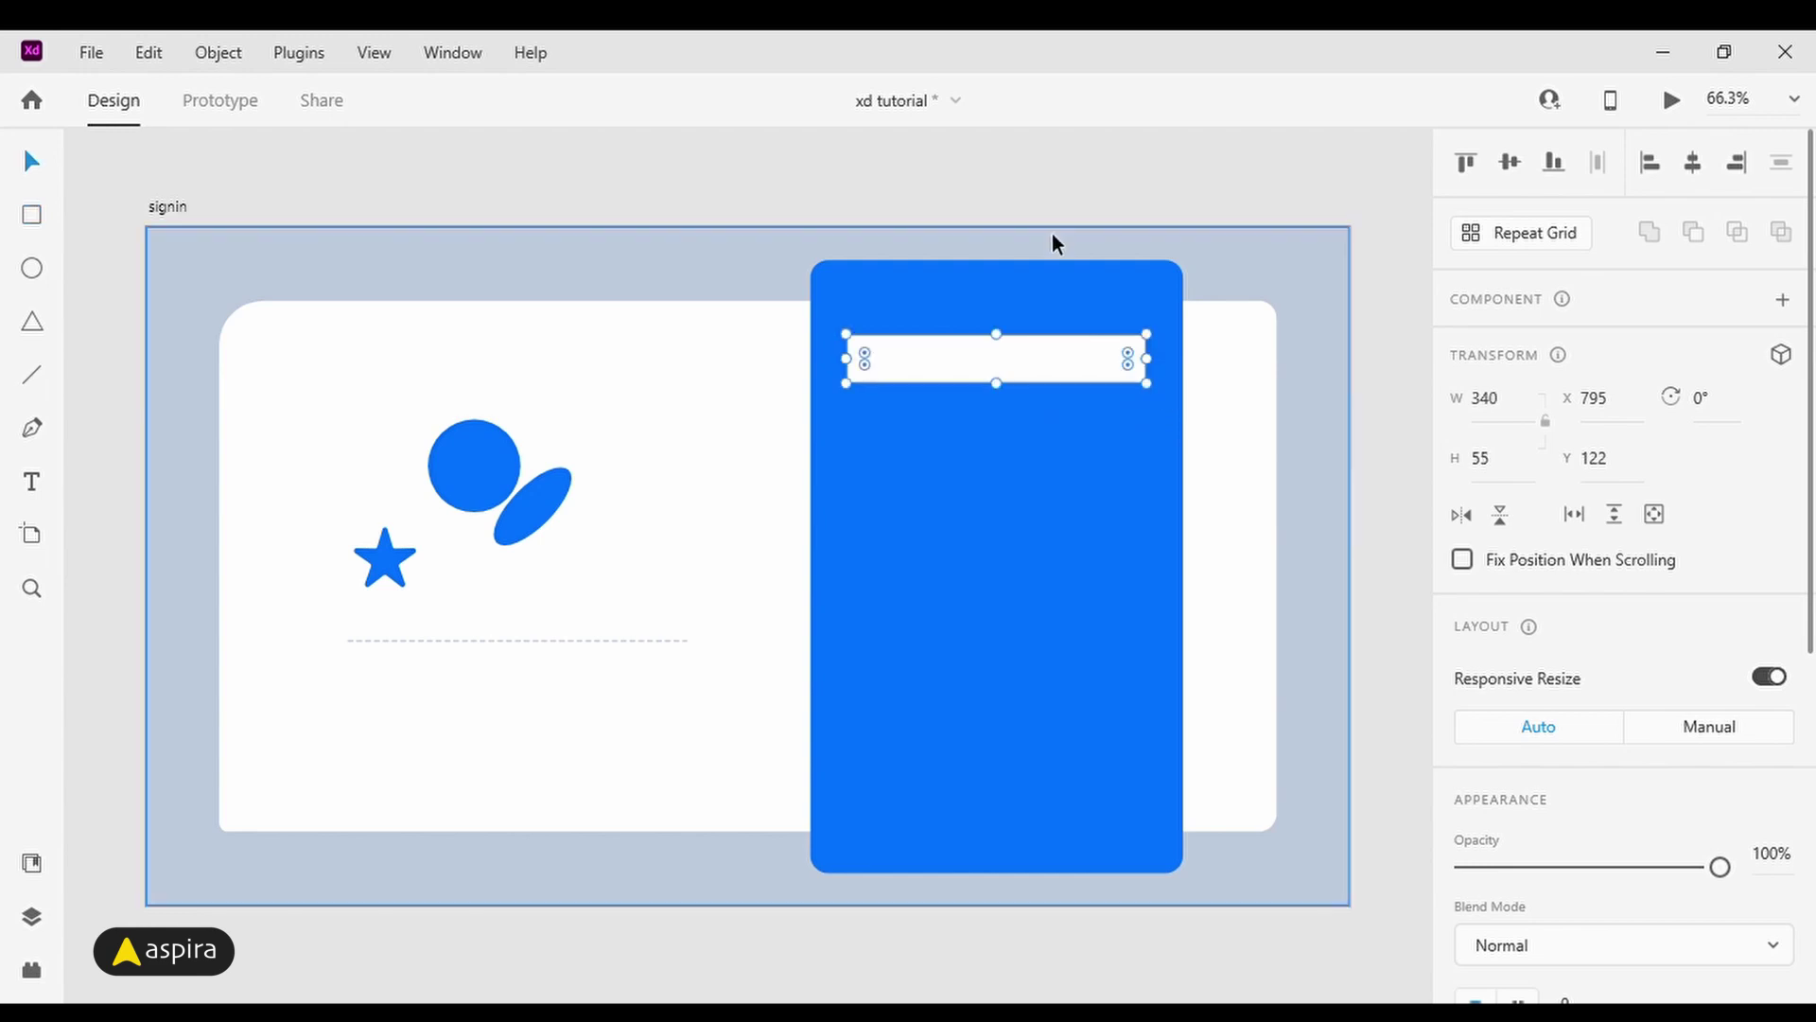
pyautogui.click(1155, 292)
pyautogui.click(1521, 407)
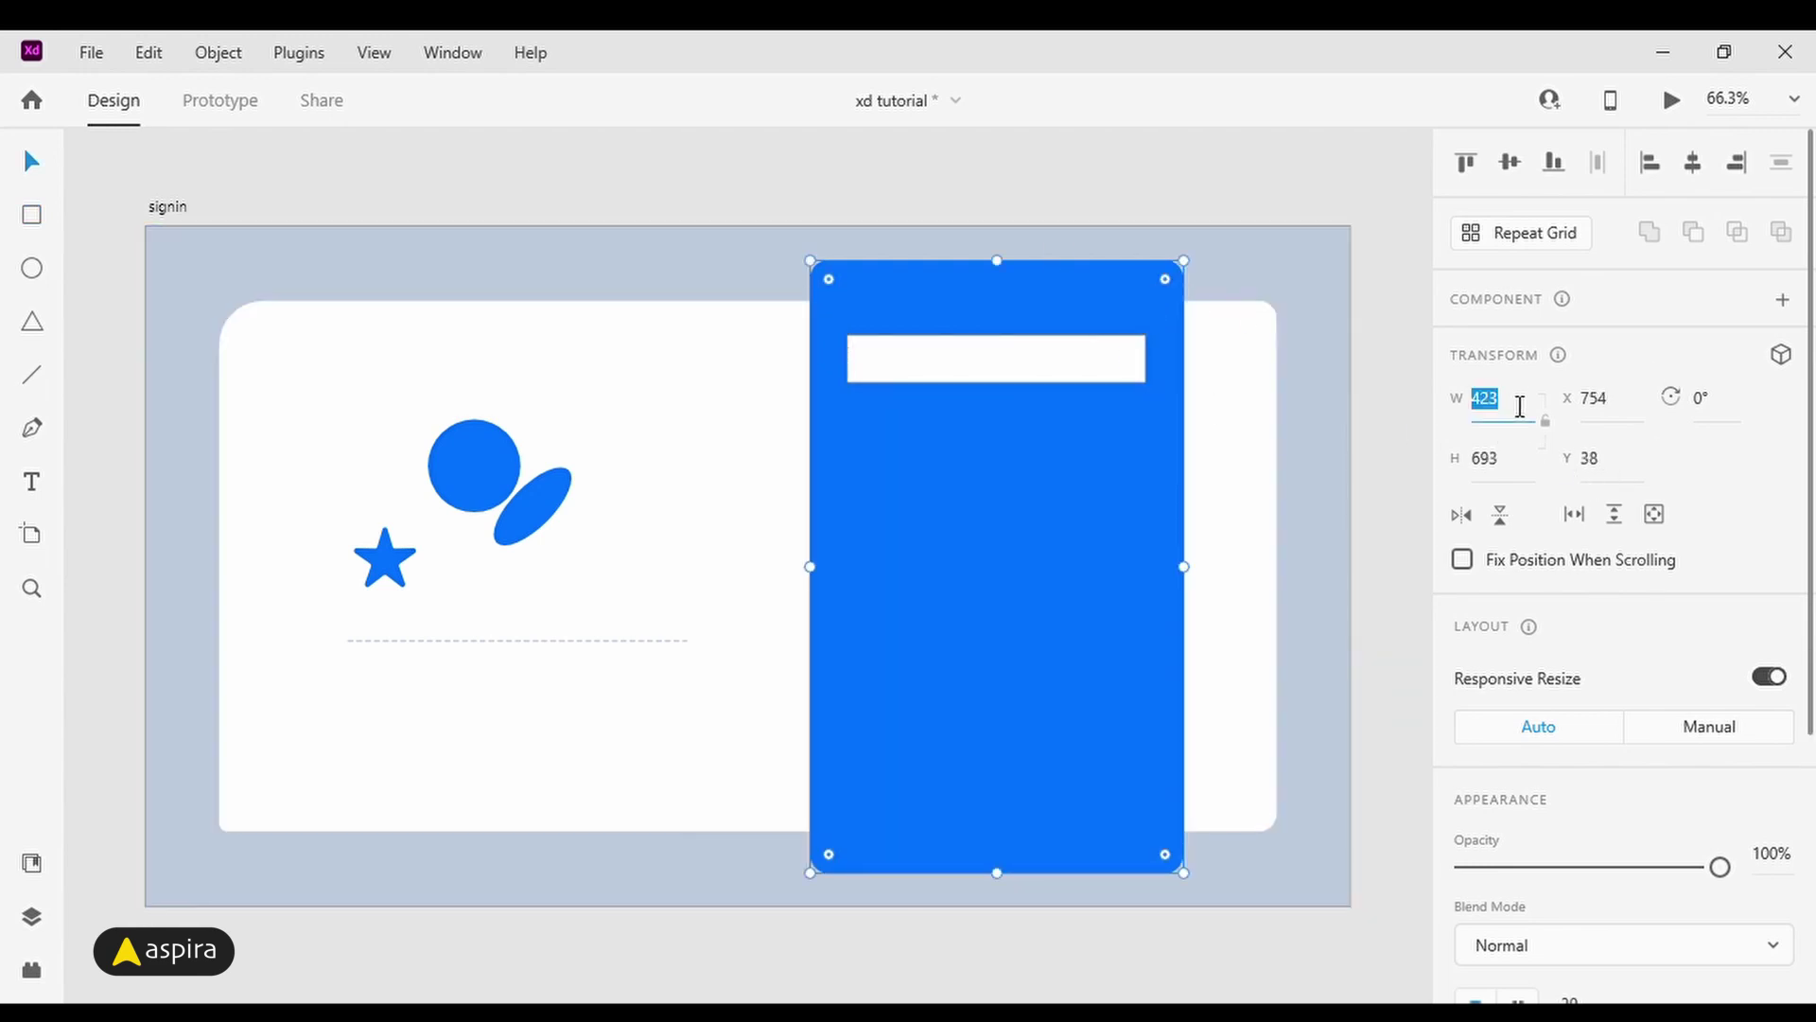
pyautogui.write('420')
pyautogui.press('Return')
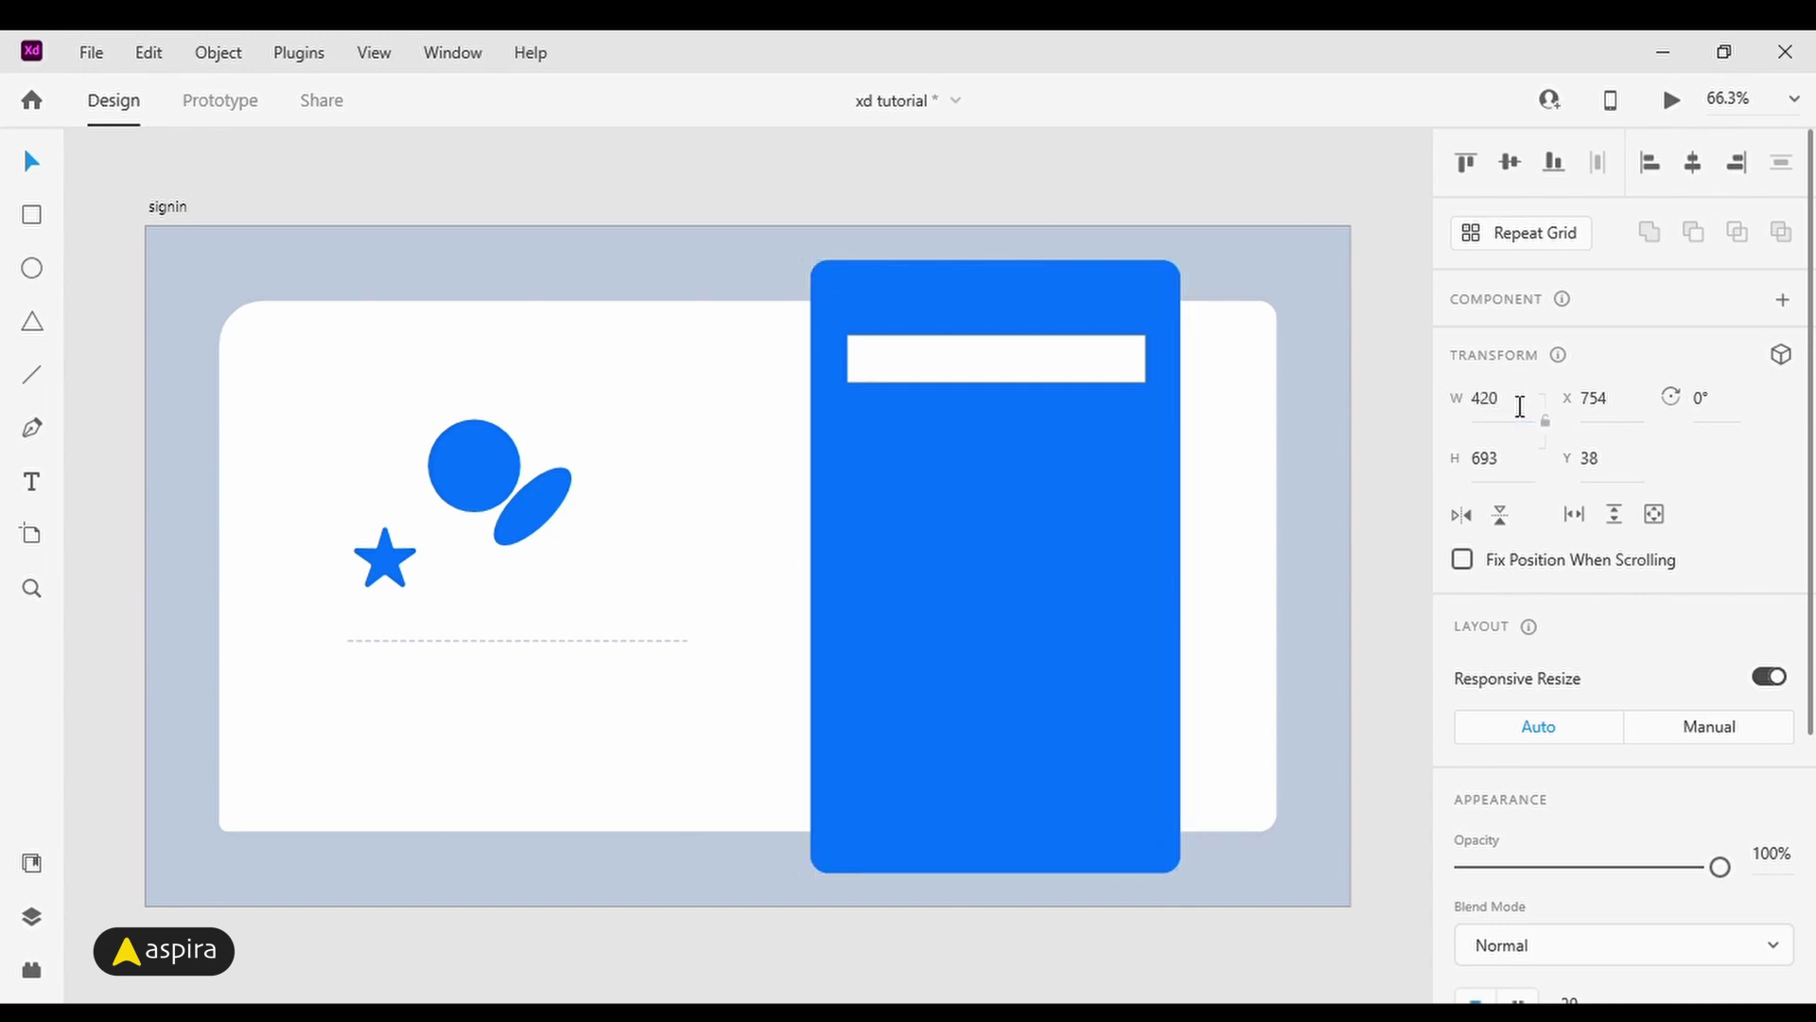
# Step: Set the white rectangle's height to 44 and centre it horizontally with the blue panel
pyautogui.click(1098, 369)
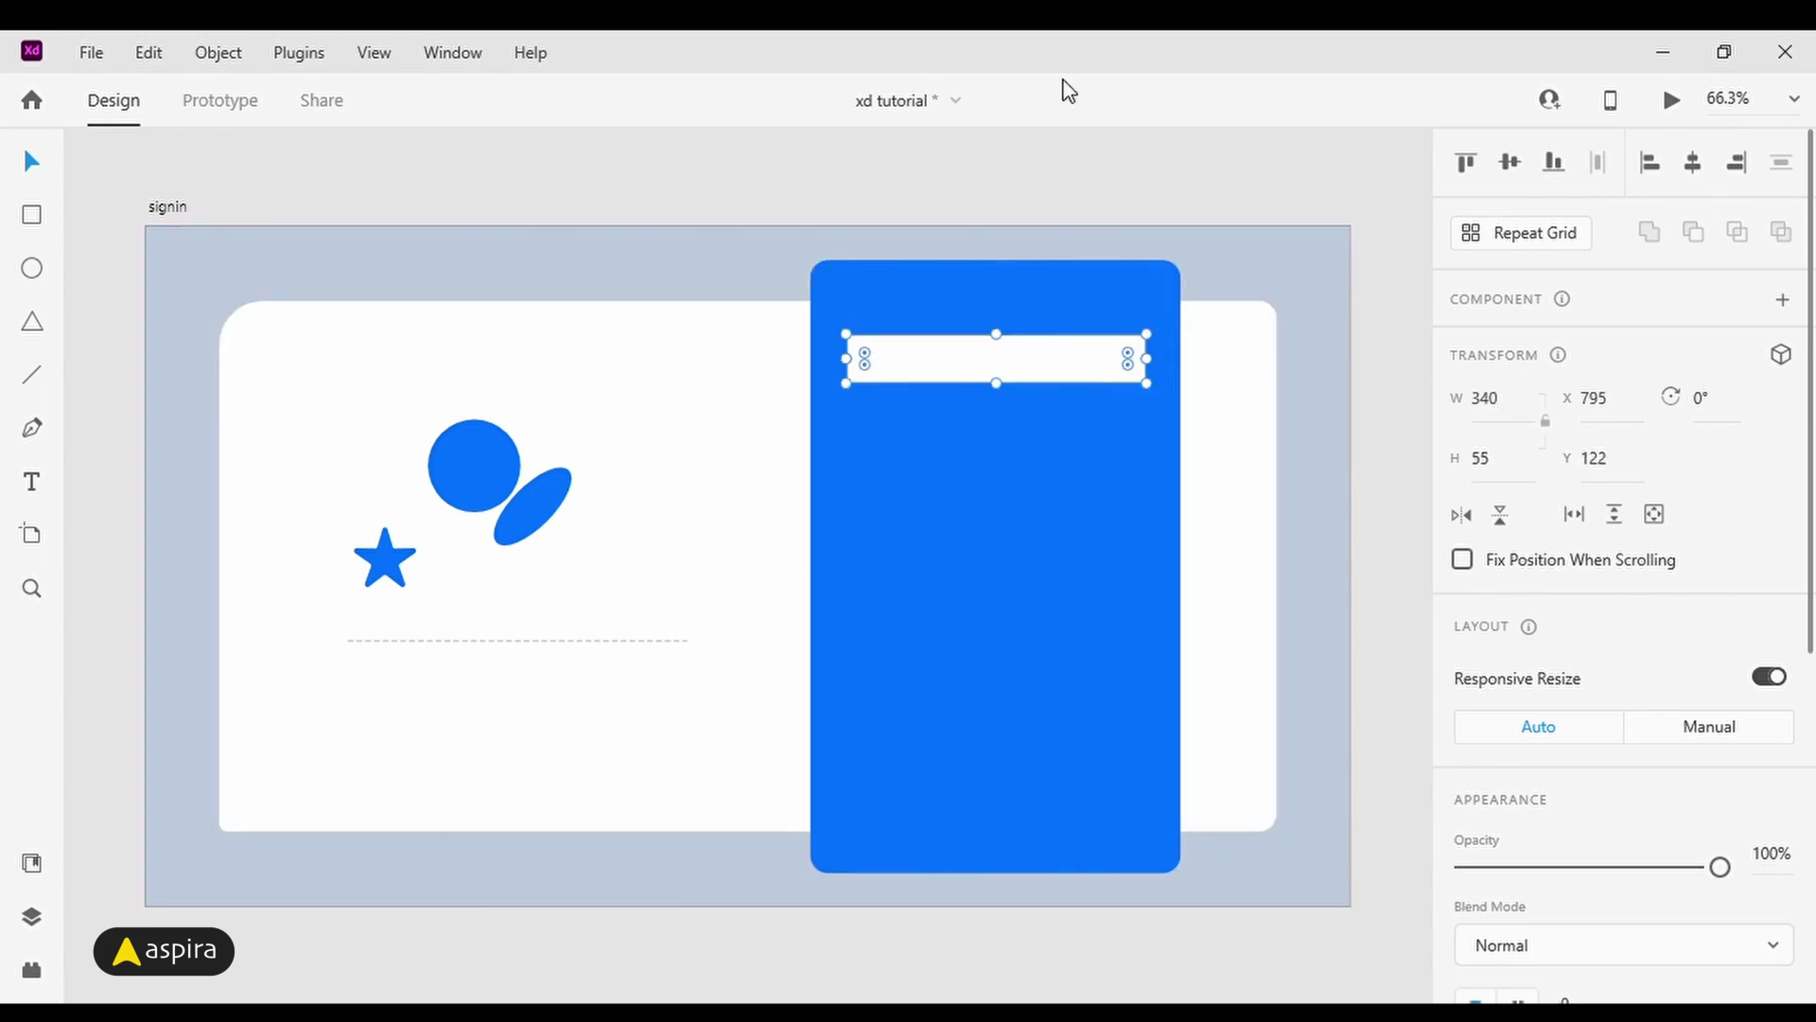
pyautogui.click(1516, 477)
pyautogui.write('44')
pyautogui.press('Return')
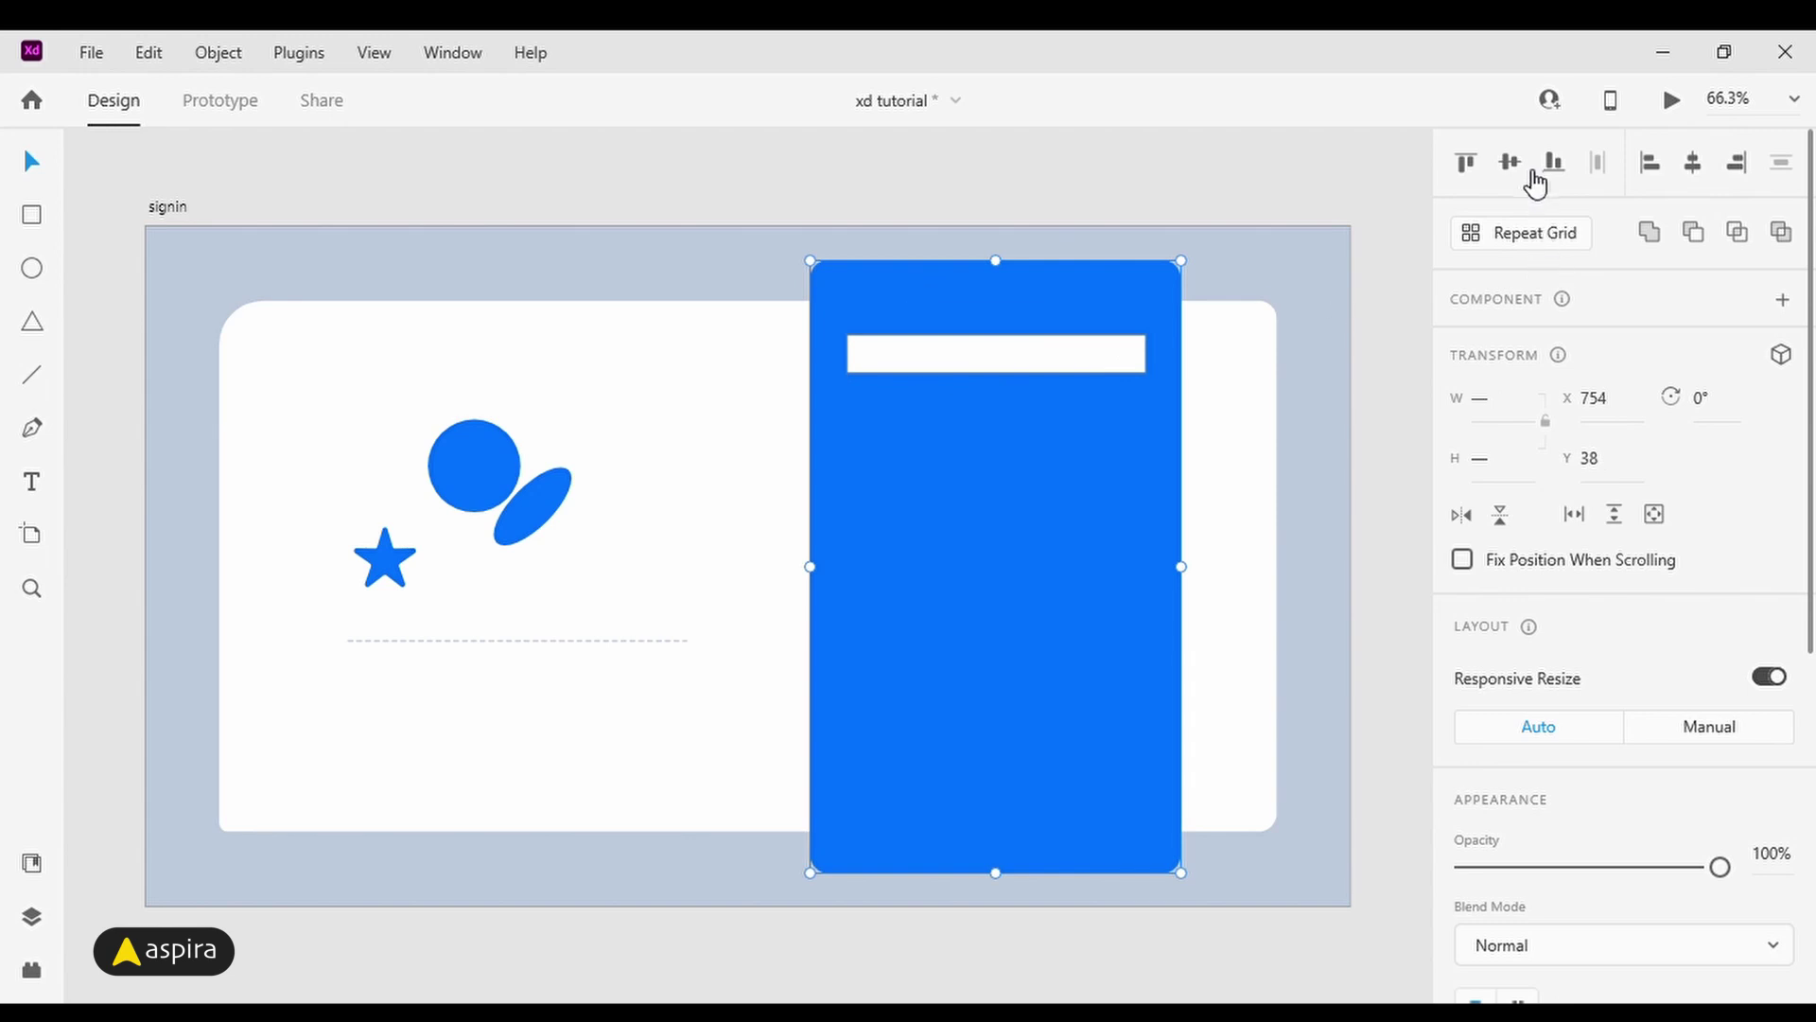
pyautogui.click(1703, 164)
pyautogui.click(953, 181)
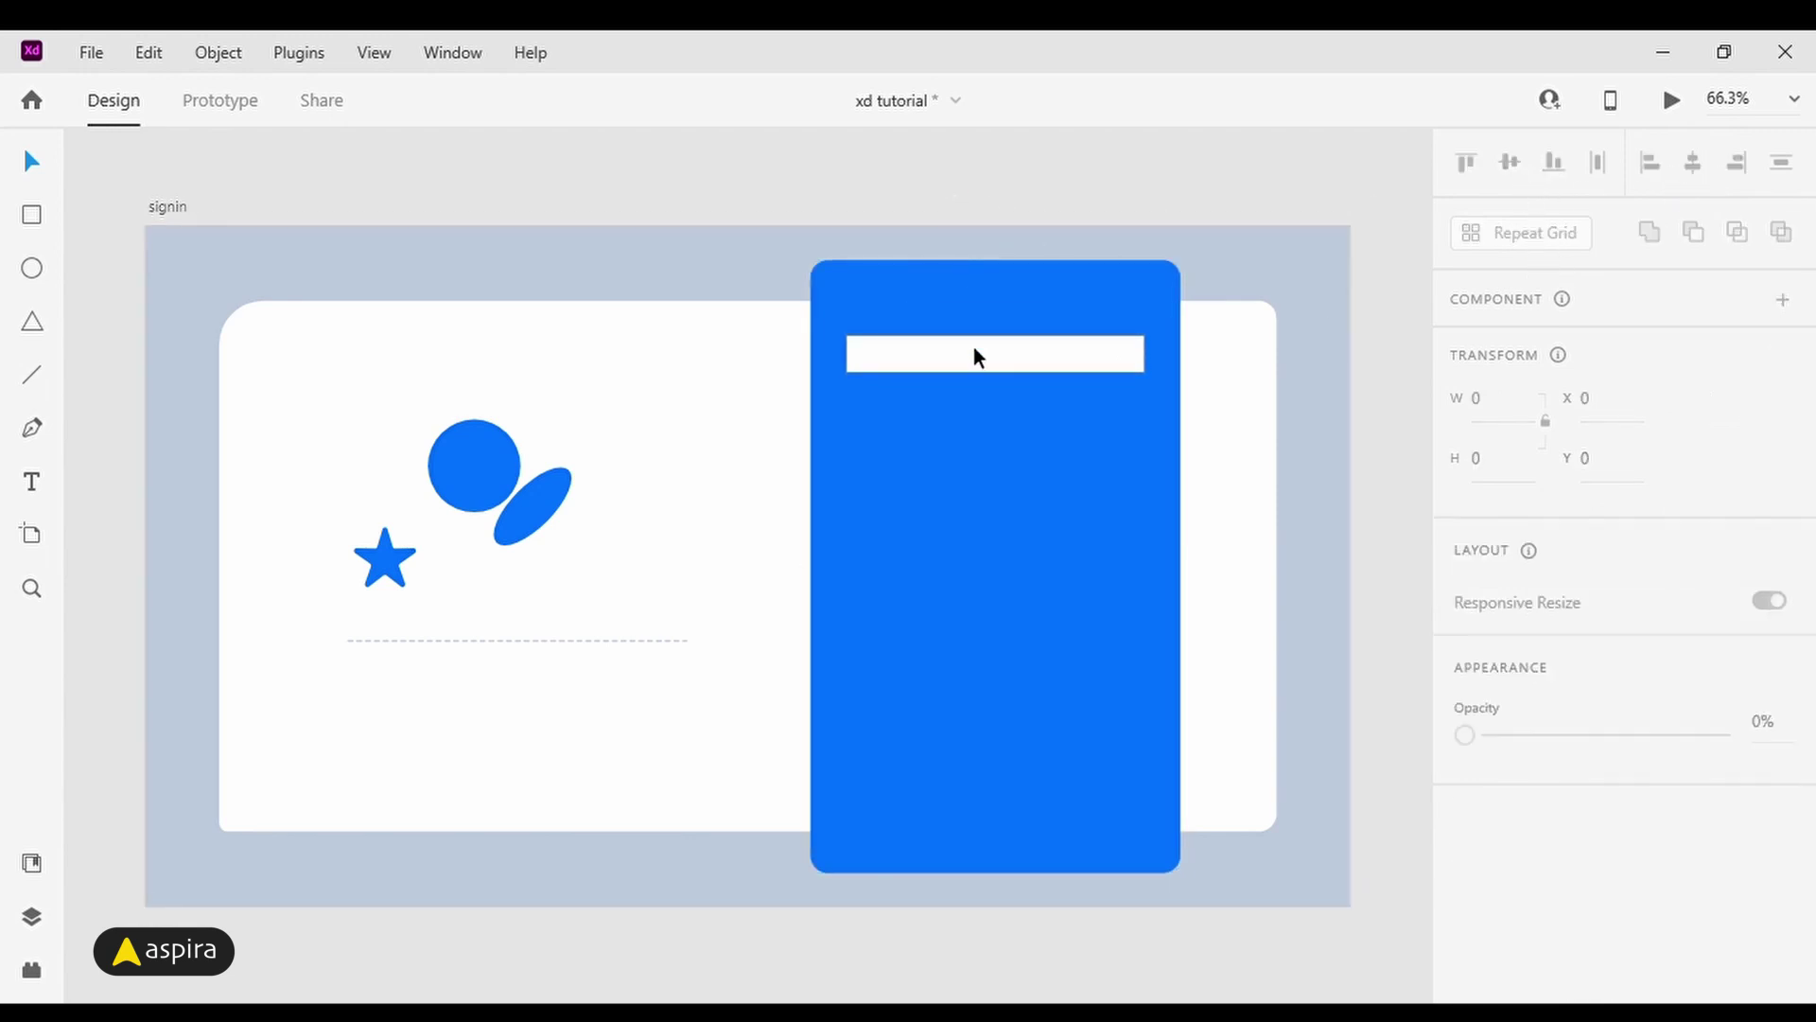
# Step: Remove the white rectangle's border and set its corner radius to 5
pyautogui.click(973, 356)
pyautogui.scroll(-6, 1602, 754)
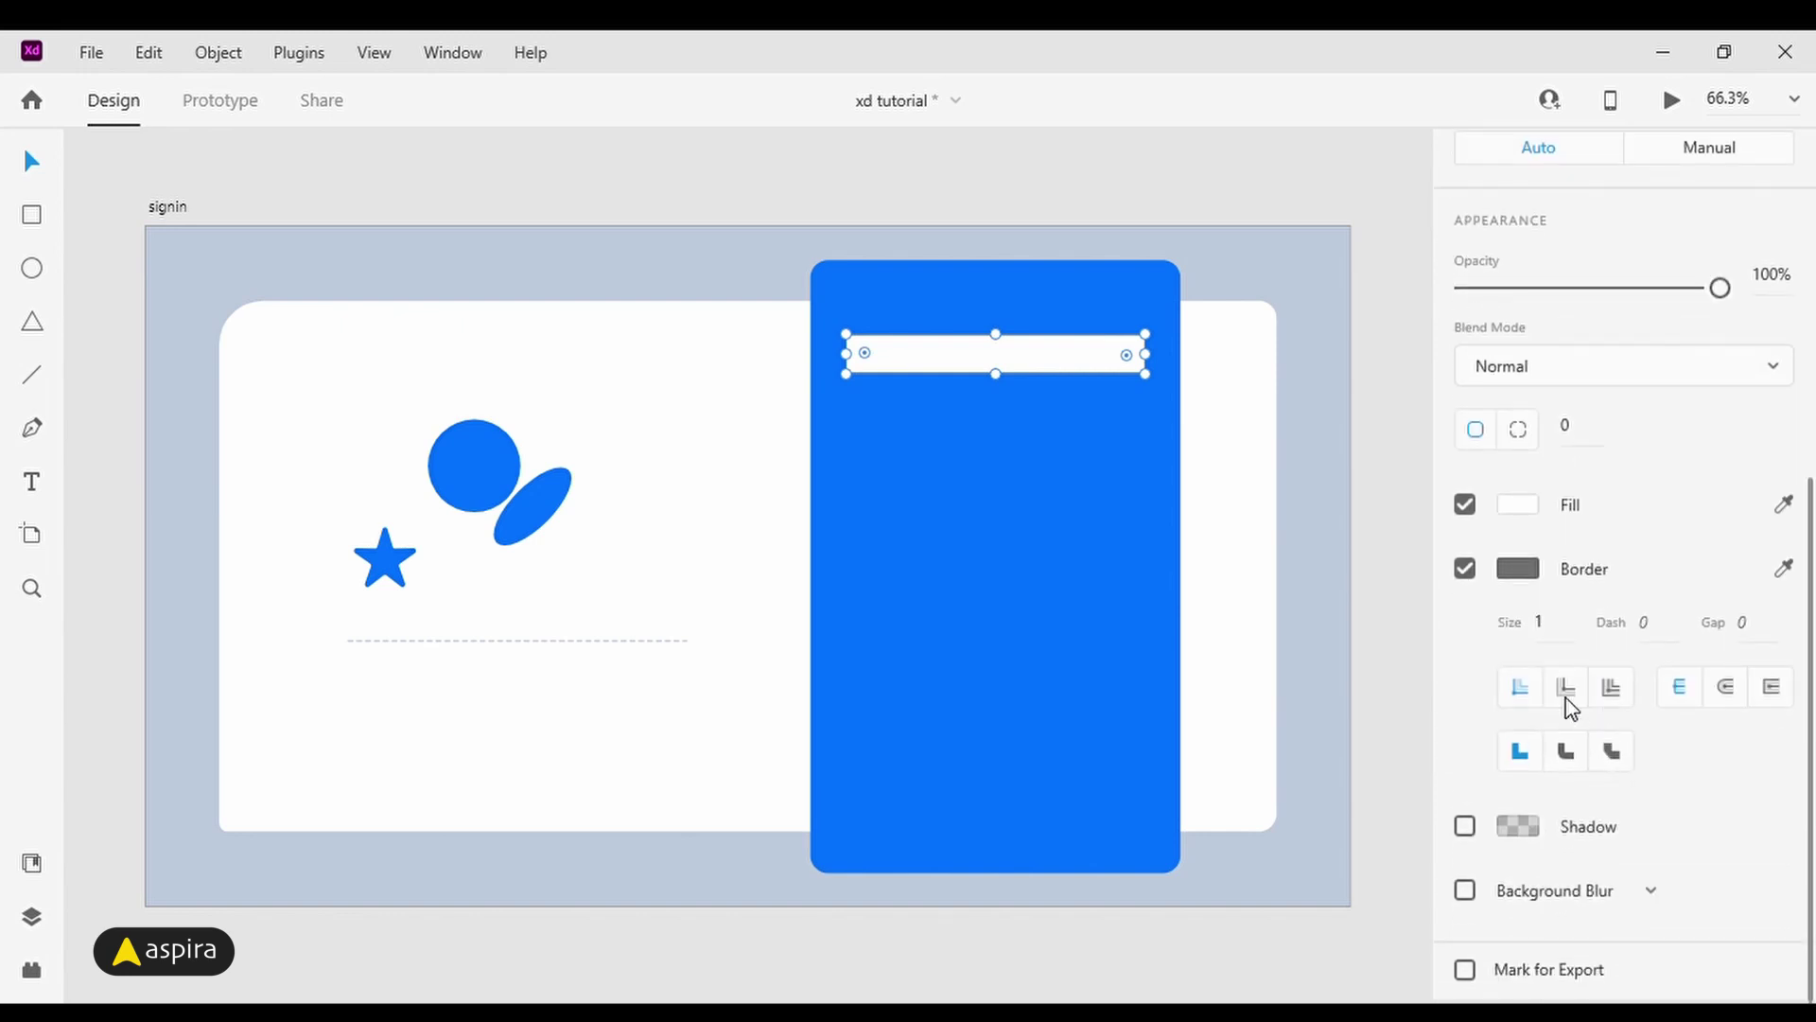
pyautogui.click(1465, 569)
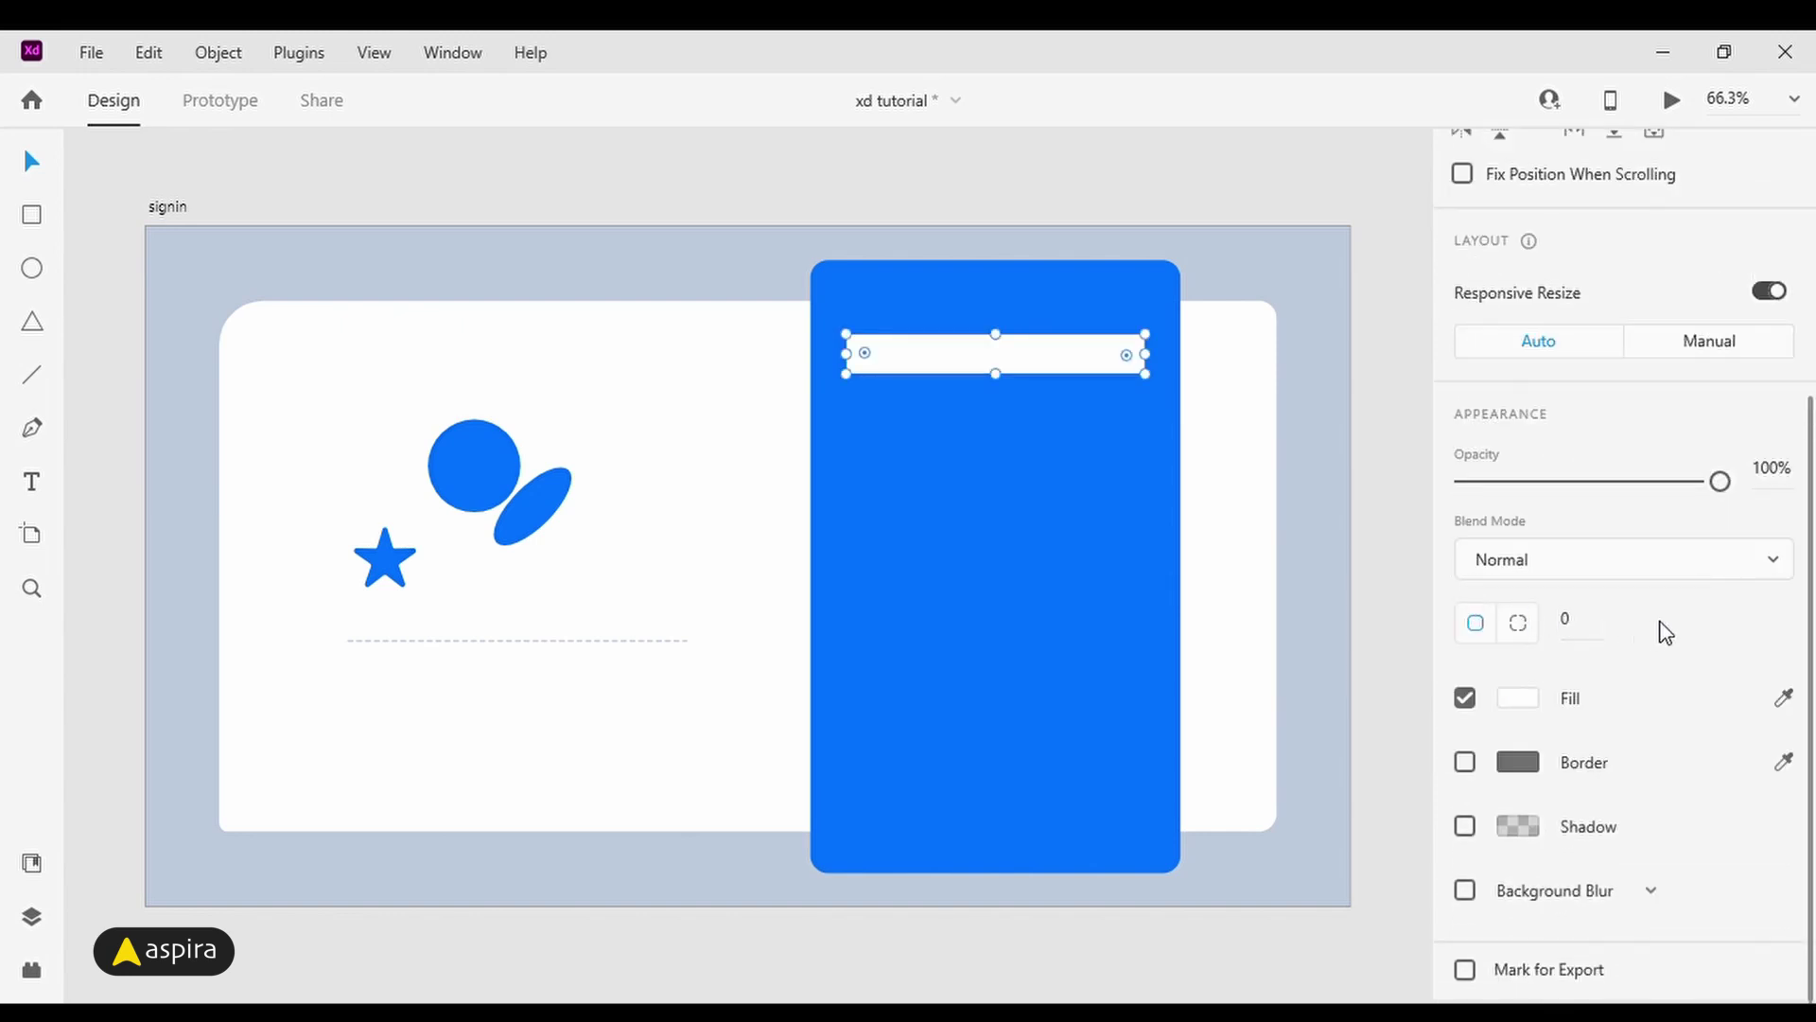
pyautogui.click(1565, 620)
pyautogui.write('5')
pyautogui.press('Return')
# Step: Move the white rectangle slightly down the blue panel, keeping its horizontal position
pyautogui.press('z')
pyautogui.moveTo(754, 231); pyautogui.dragTo(1349, 697)
pyautogui.press('space')
pyautogui.moveTo(923, 625); pyautogui.dragTo(1117, 476)
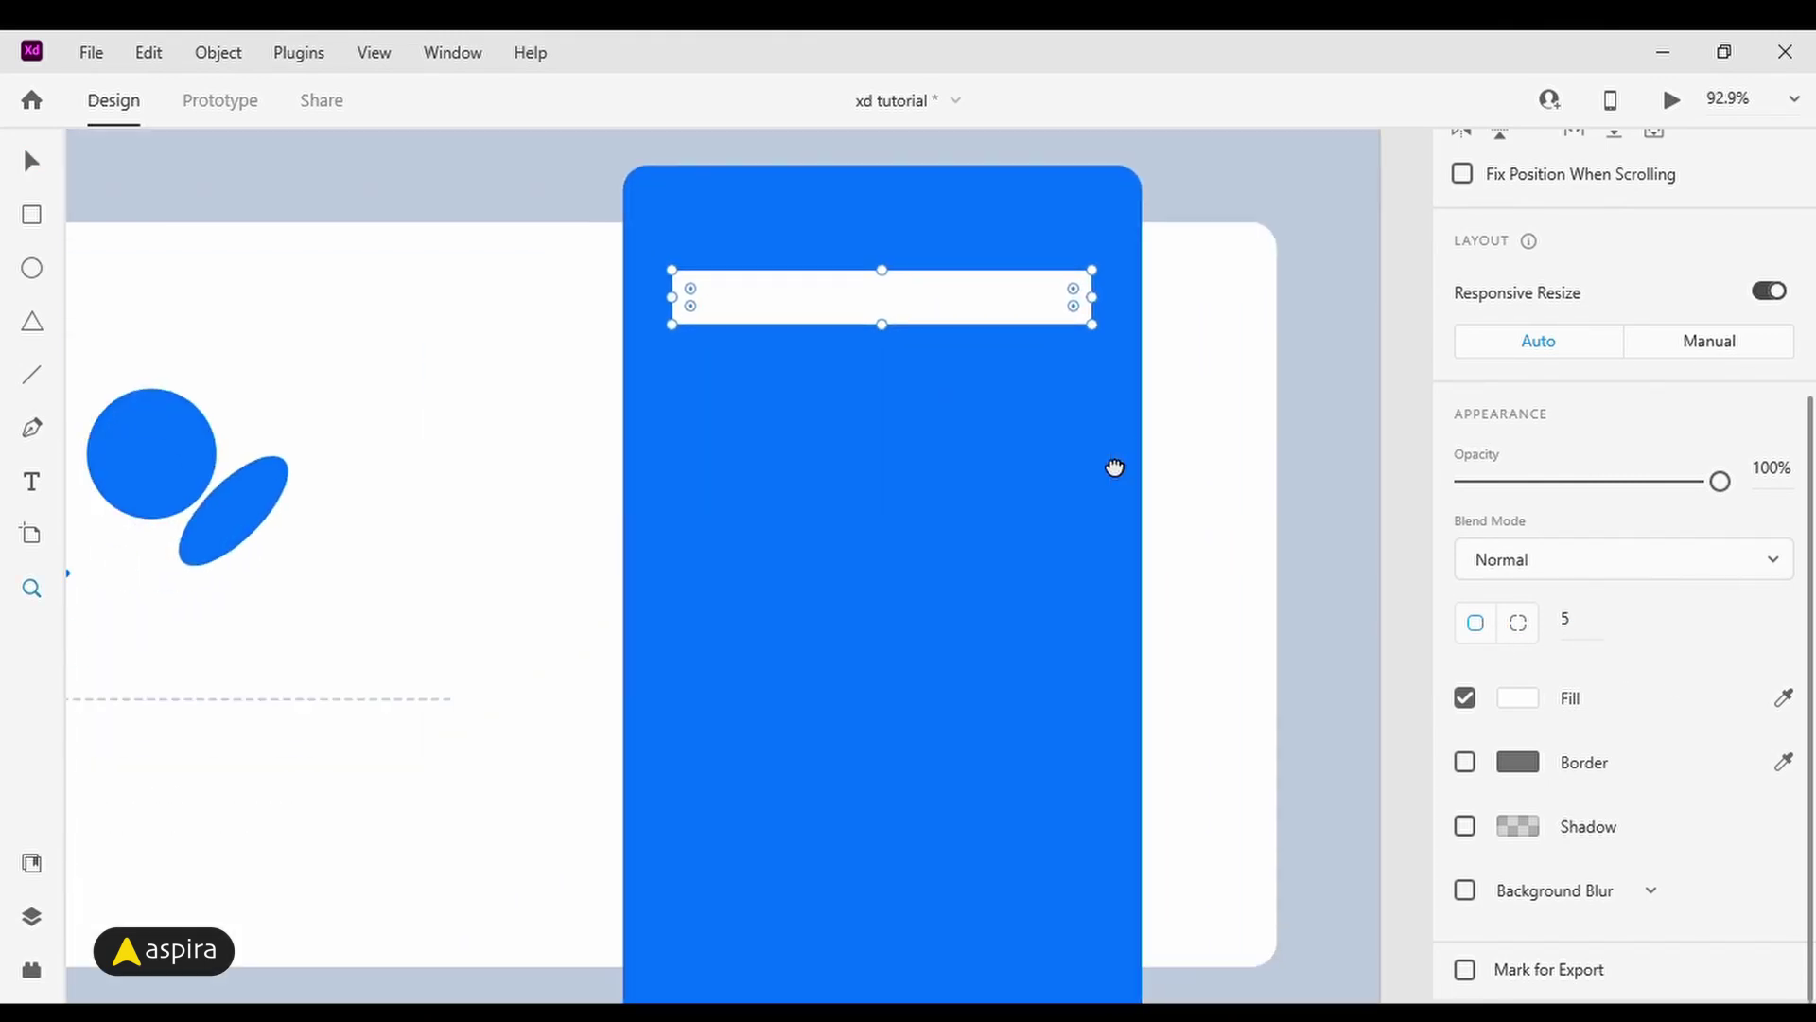
pyautogui.press('v')
pyautogui.moveTo(822, 310); pyautogui.dragTo(822, 374)
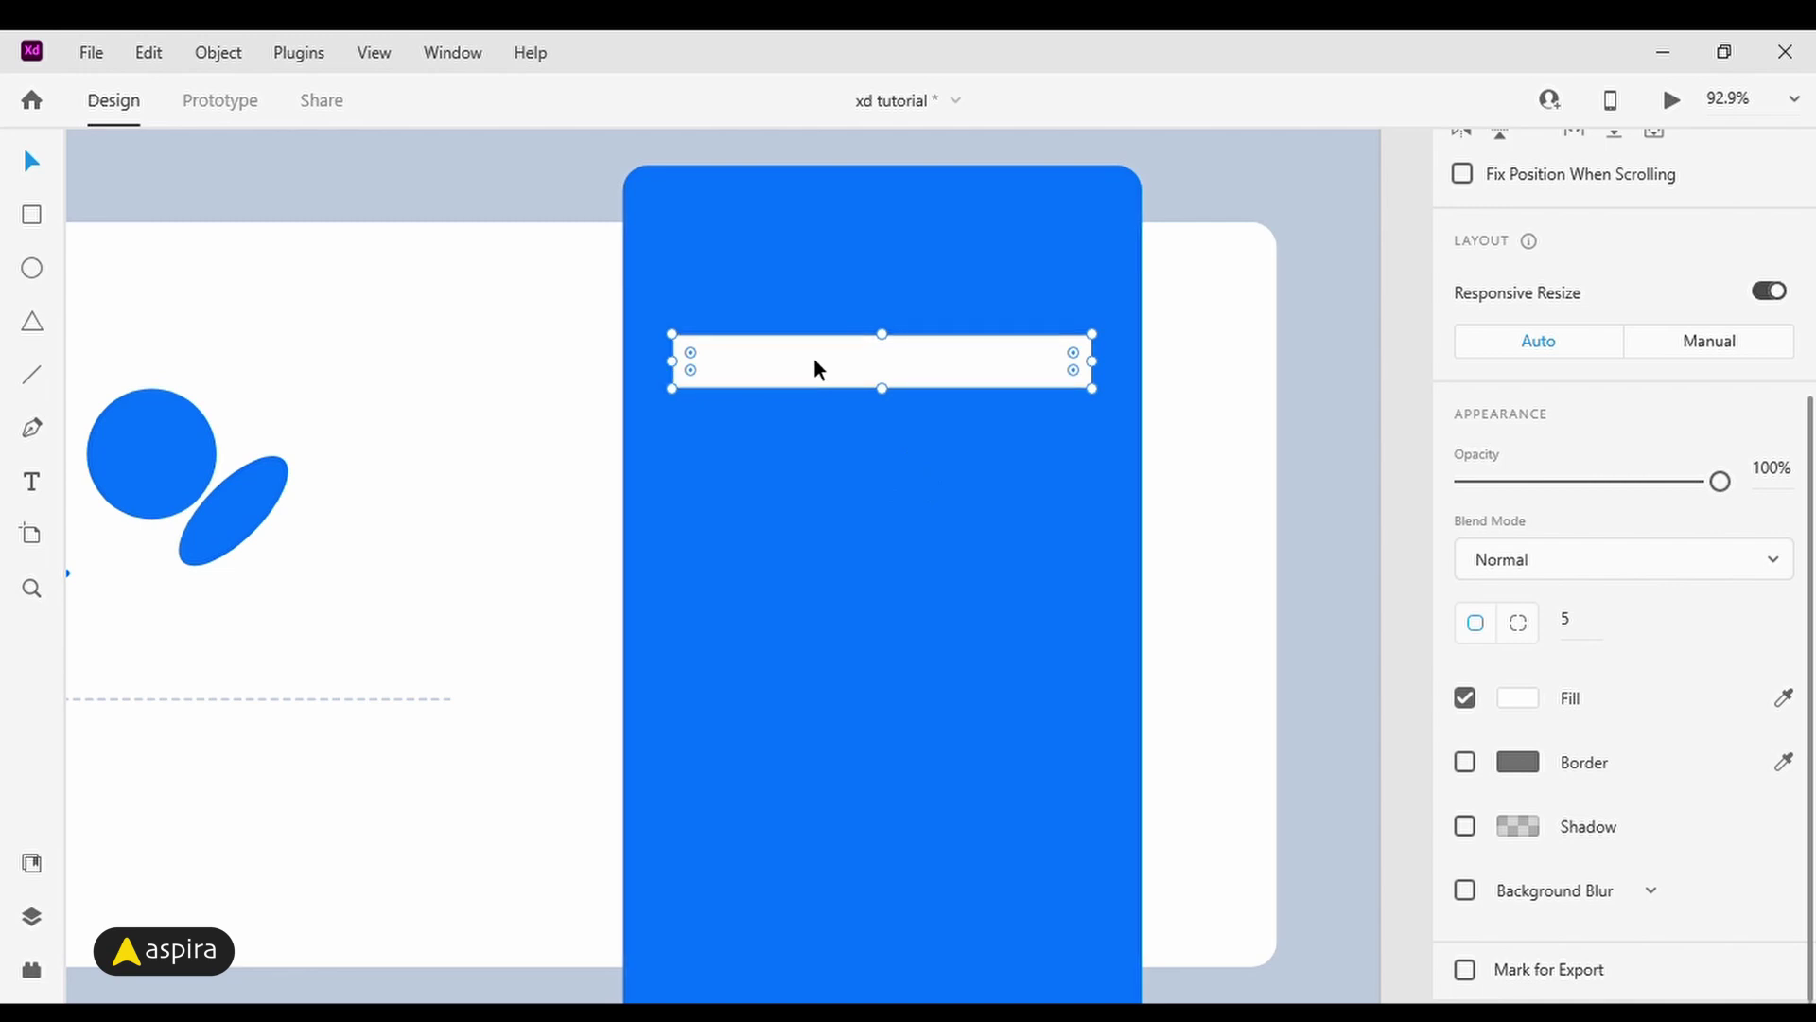
# Step: Duplicate the white rectangle three times in a column below it, spacing the copies evenly at about 75 px
pyautogui.moveTo(814, 356); pyautogui.dragTo(836, 556)
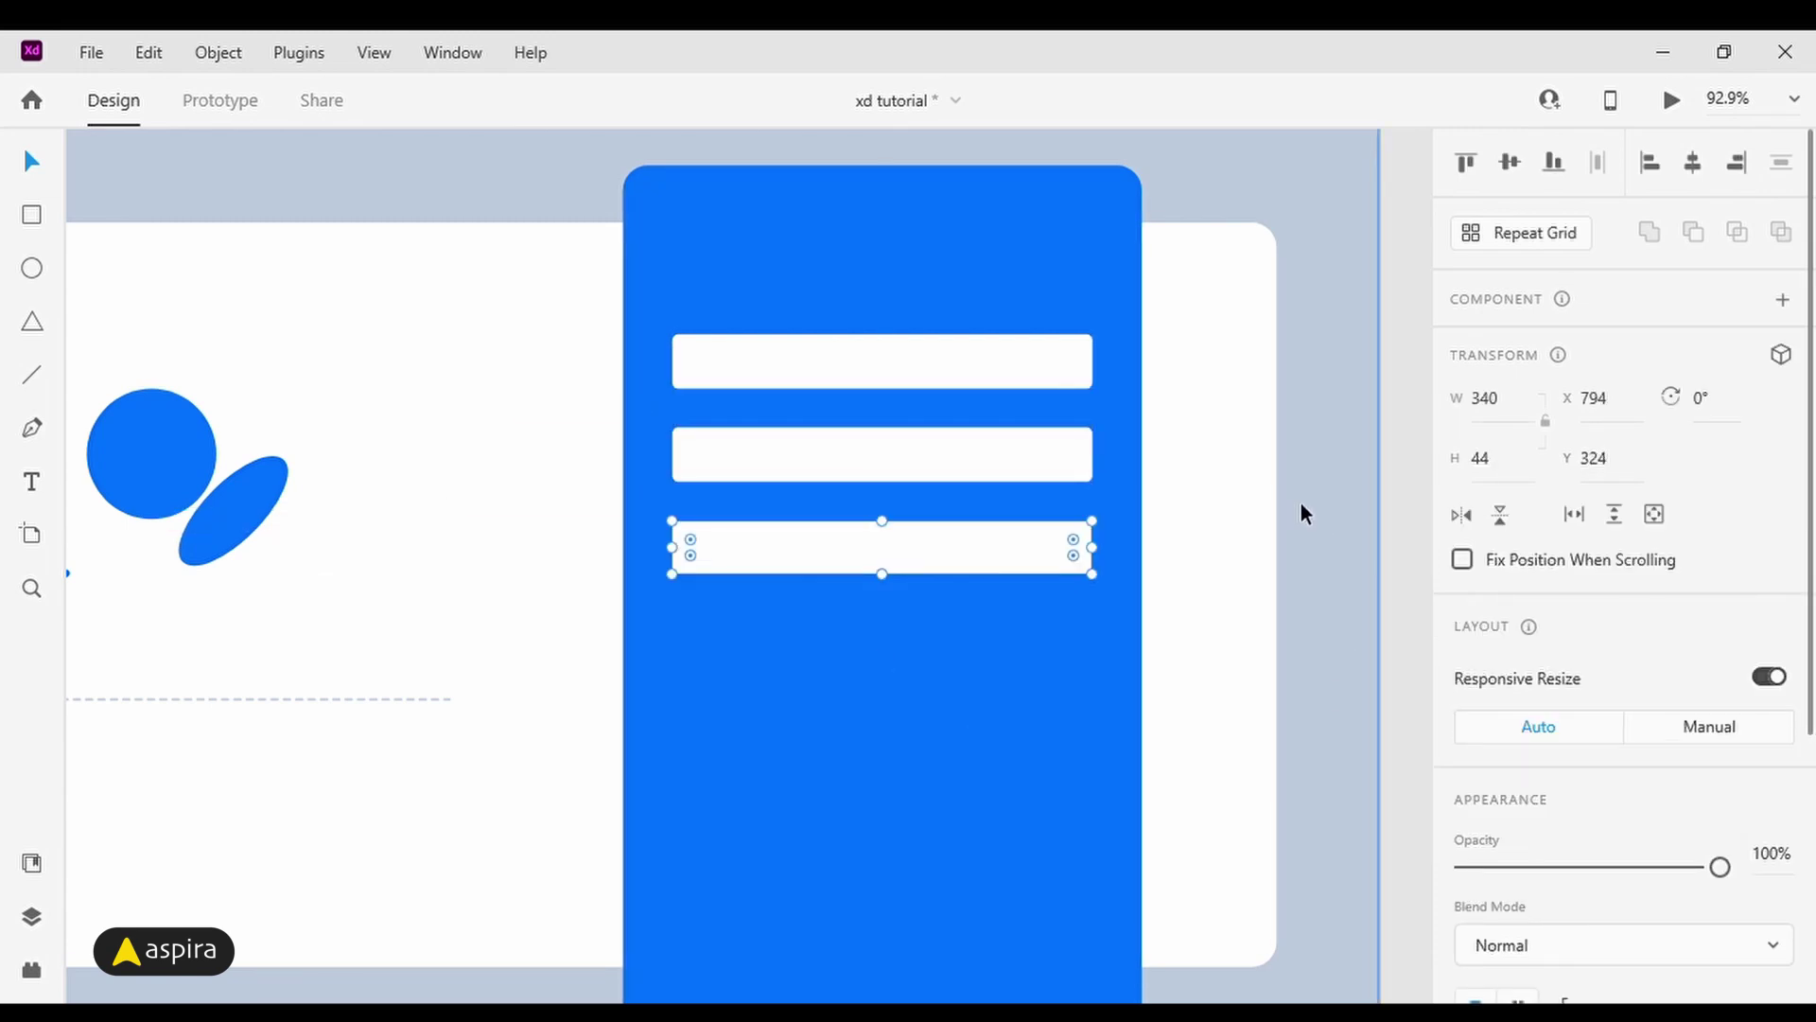
pyautogui.scroll(-3, 1268, 506)
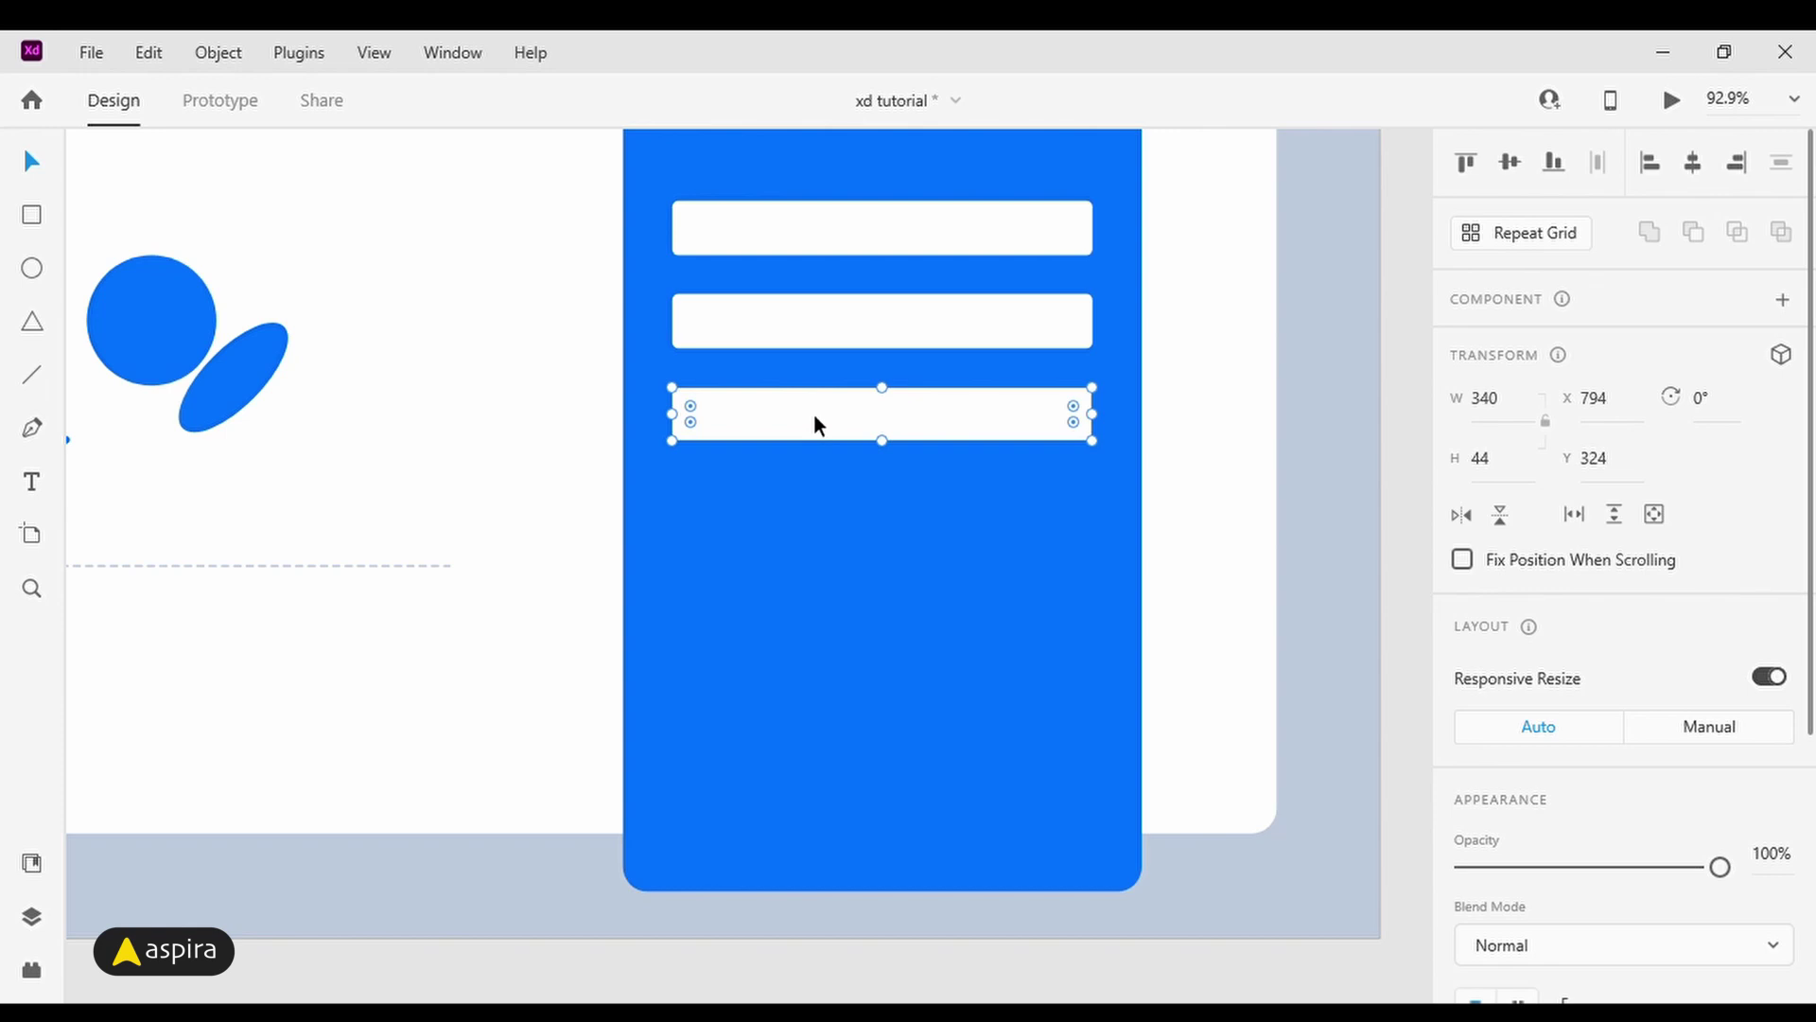
pyautogui.moveTo(813, 412); pyautogui.dragTo(807, 519)
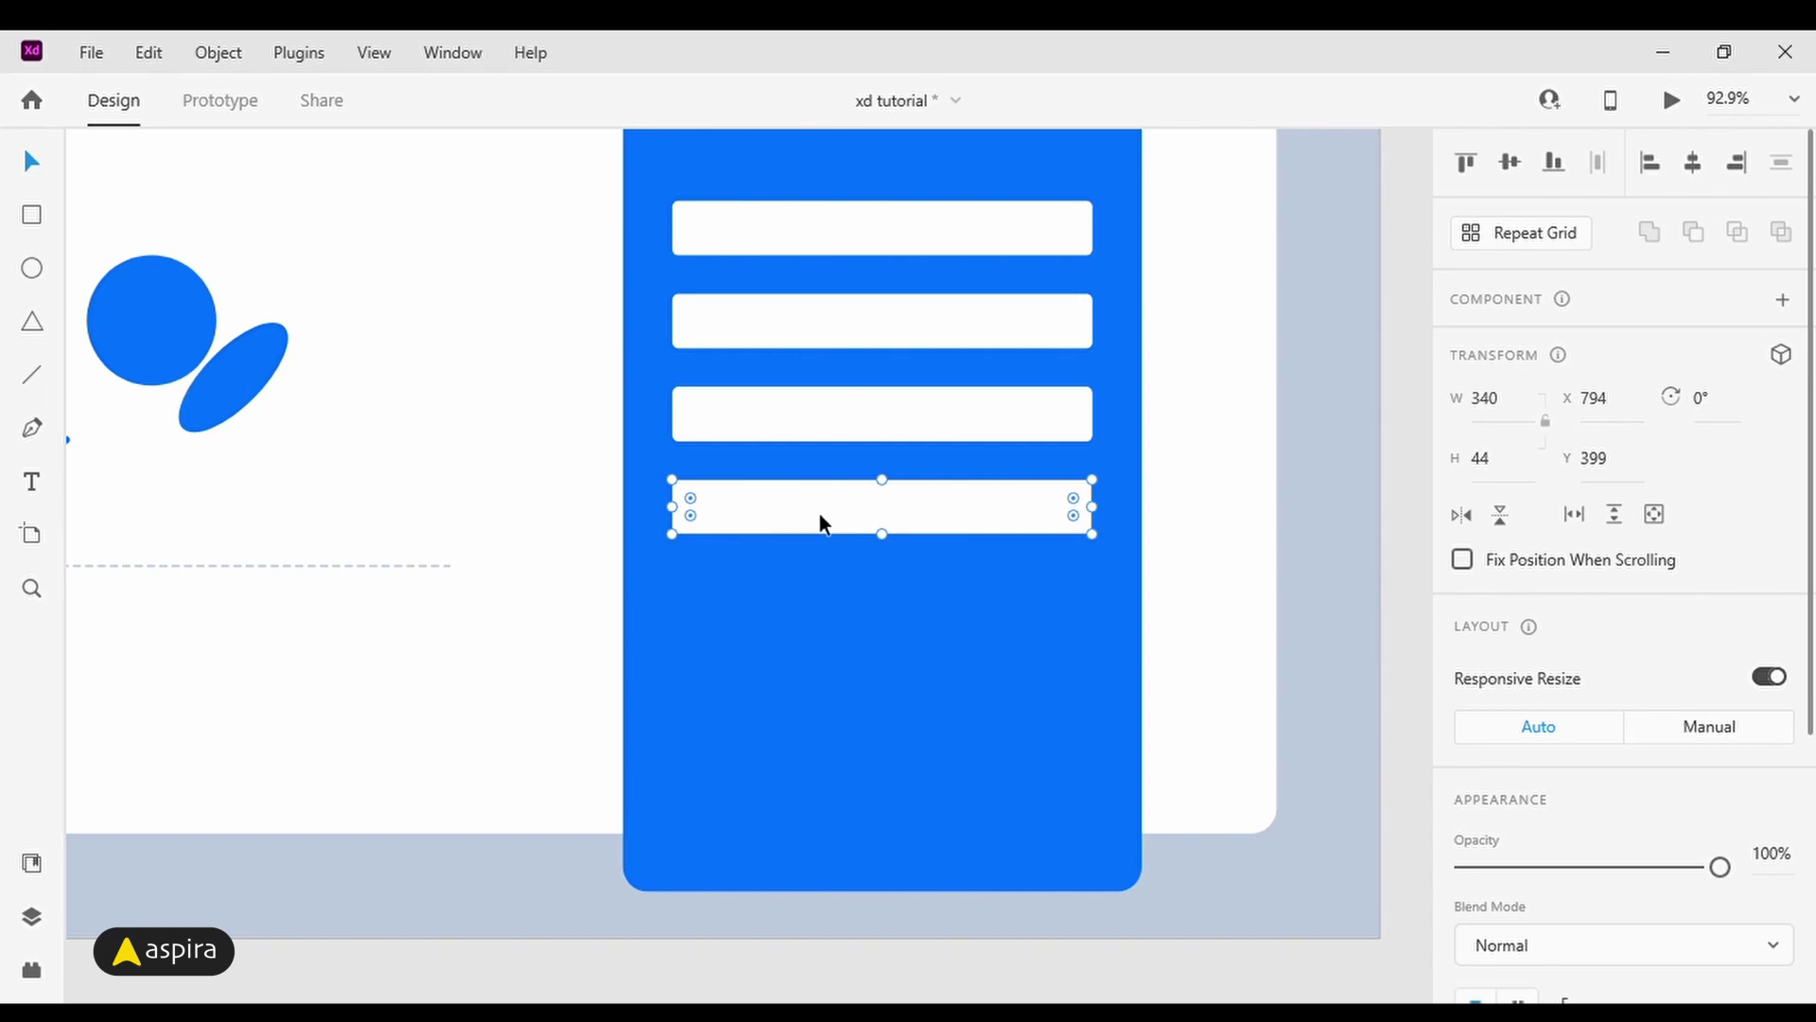
# Step: Fill the lowest of the four rectangles with cyan #00C2FF and save the colour as a swatch
pyautogui.scroll(-4, 1572, 679)
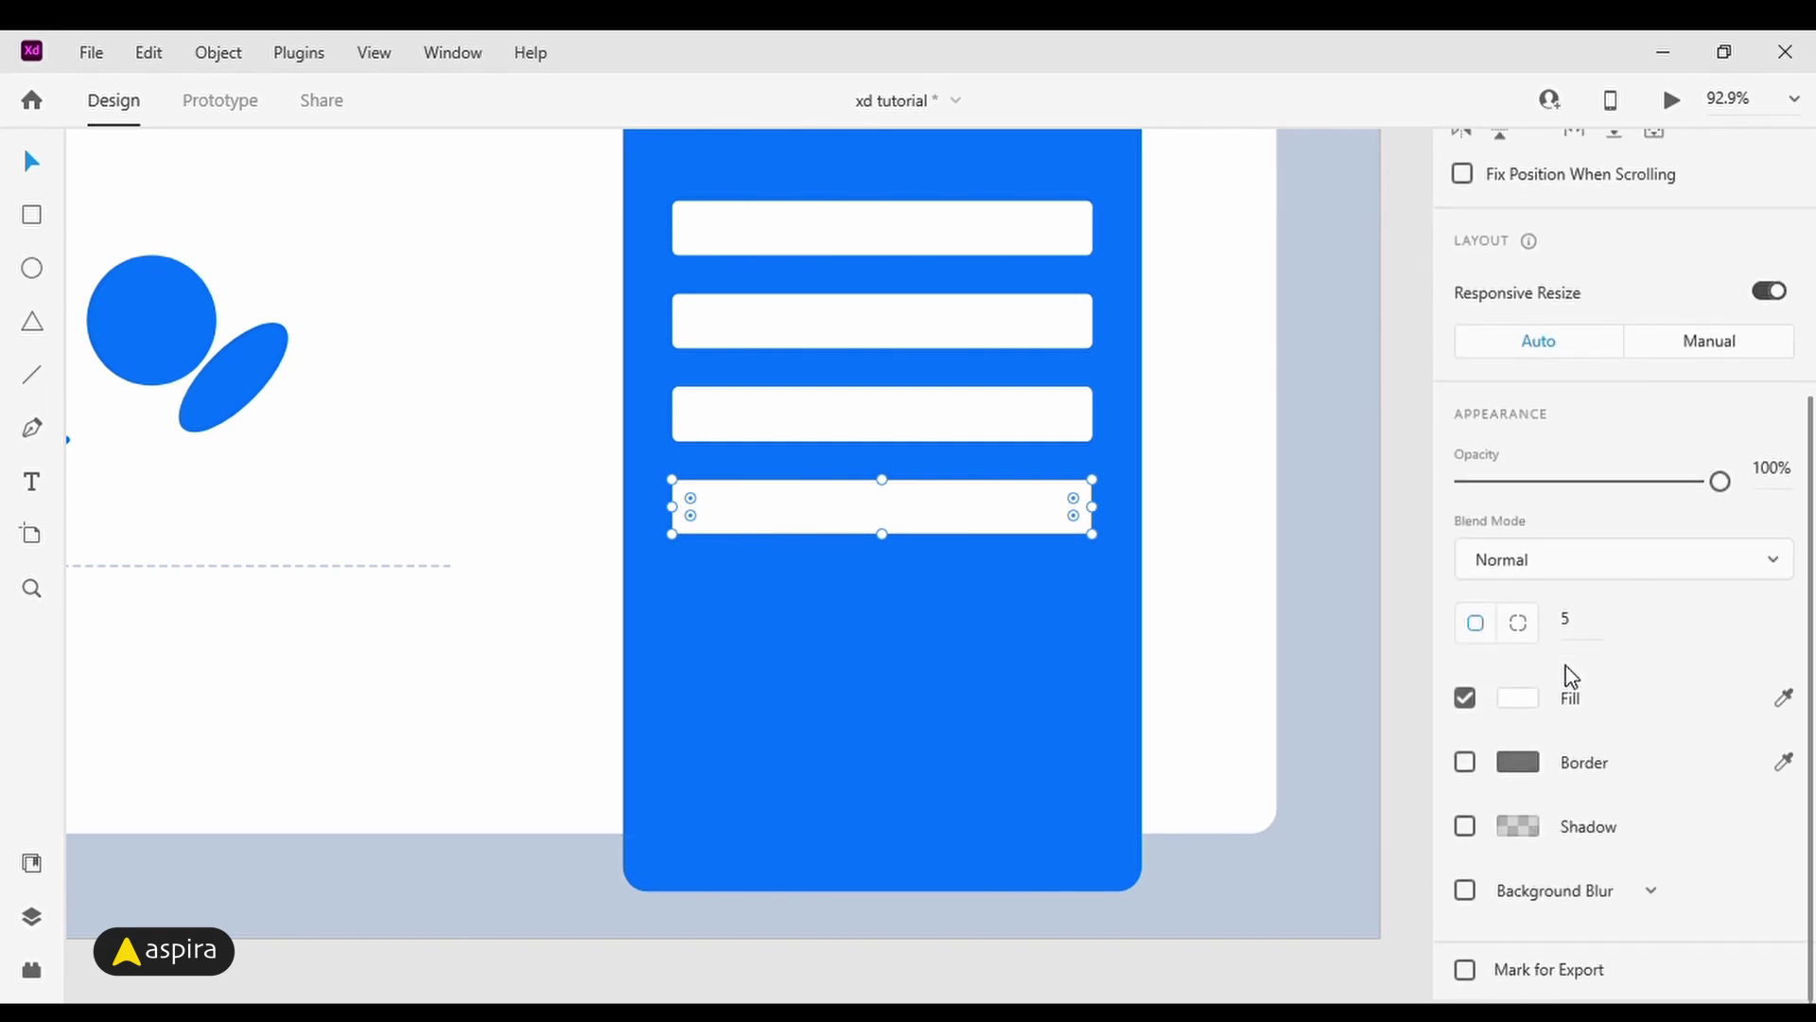
pyautogui.click(1518, 697)
pyautogui.click(1347, 541)
pyautogui.moveTo(1382, 549); pyautogui.dragTo(1382, 618)
pyautogui.click(1385, 645)
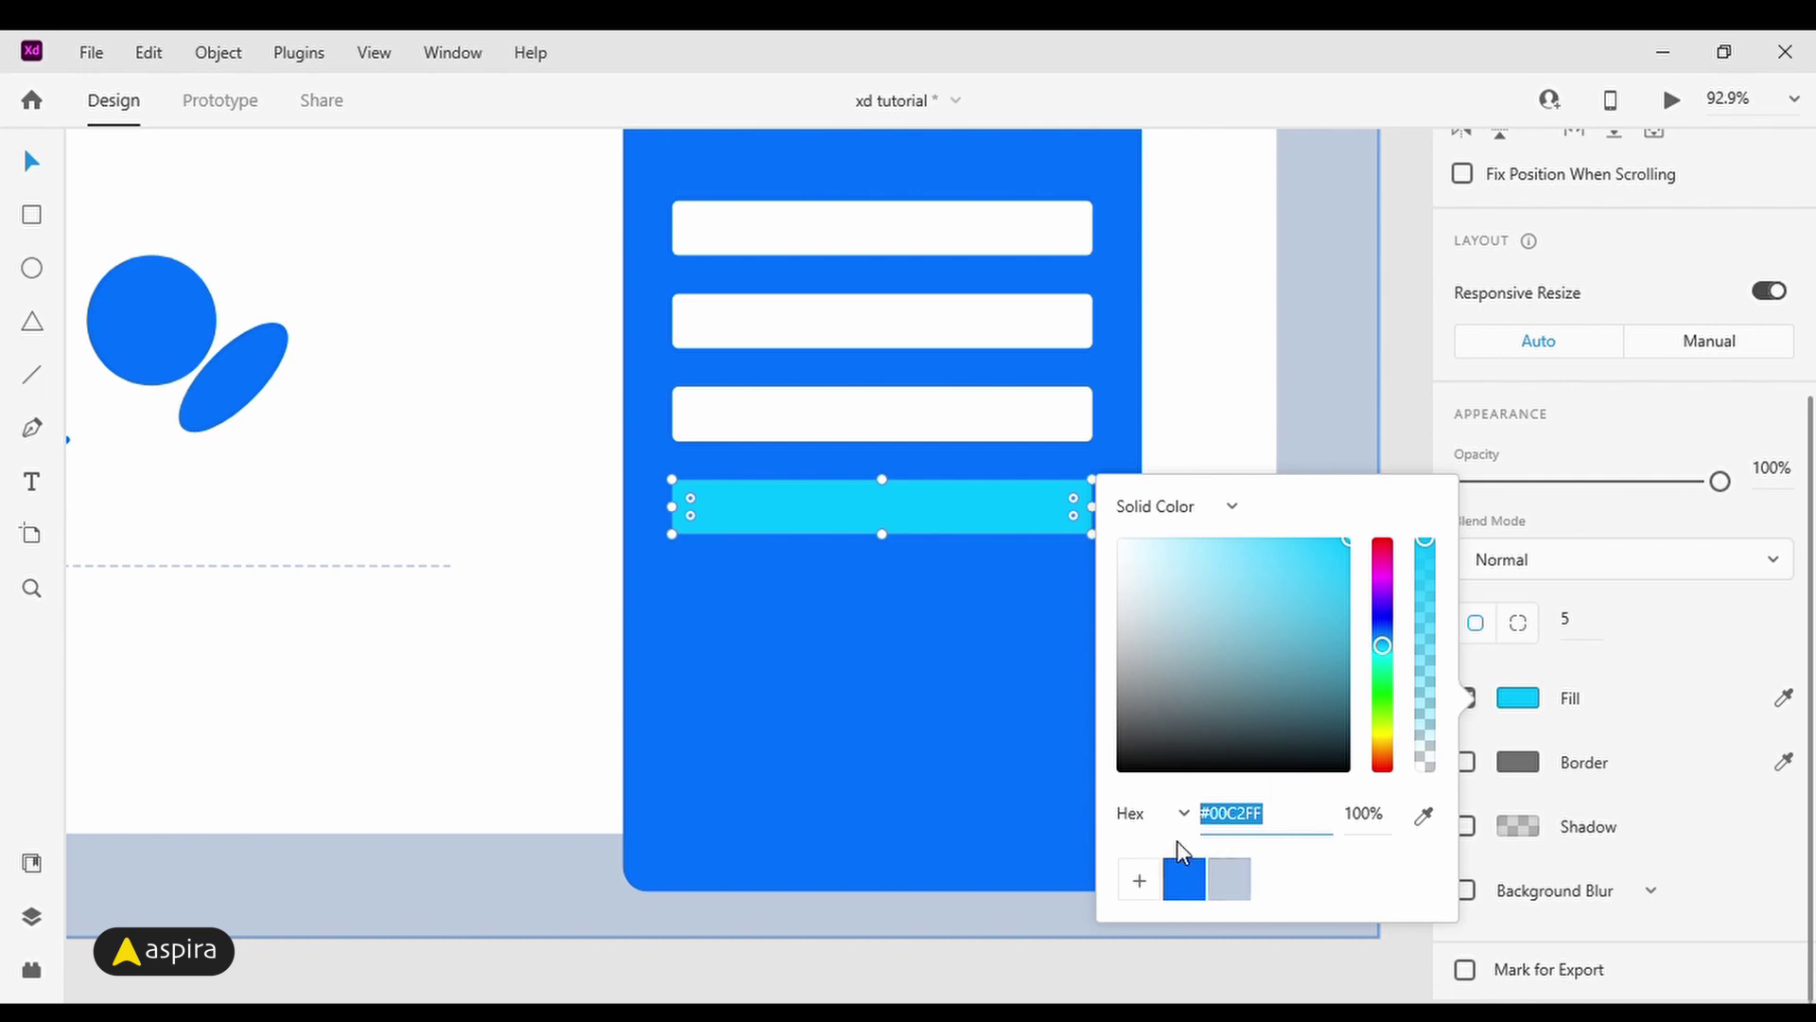
pyautogui.click(1139, 889)
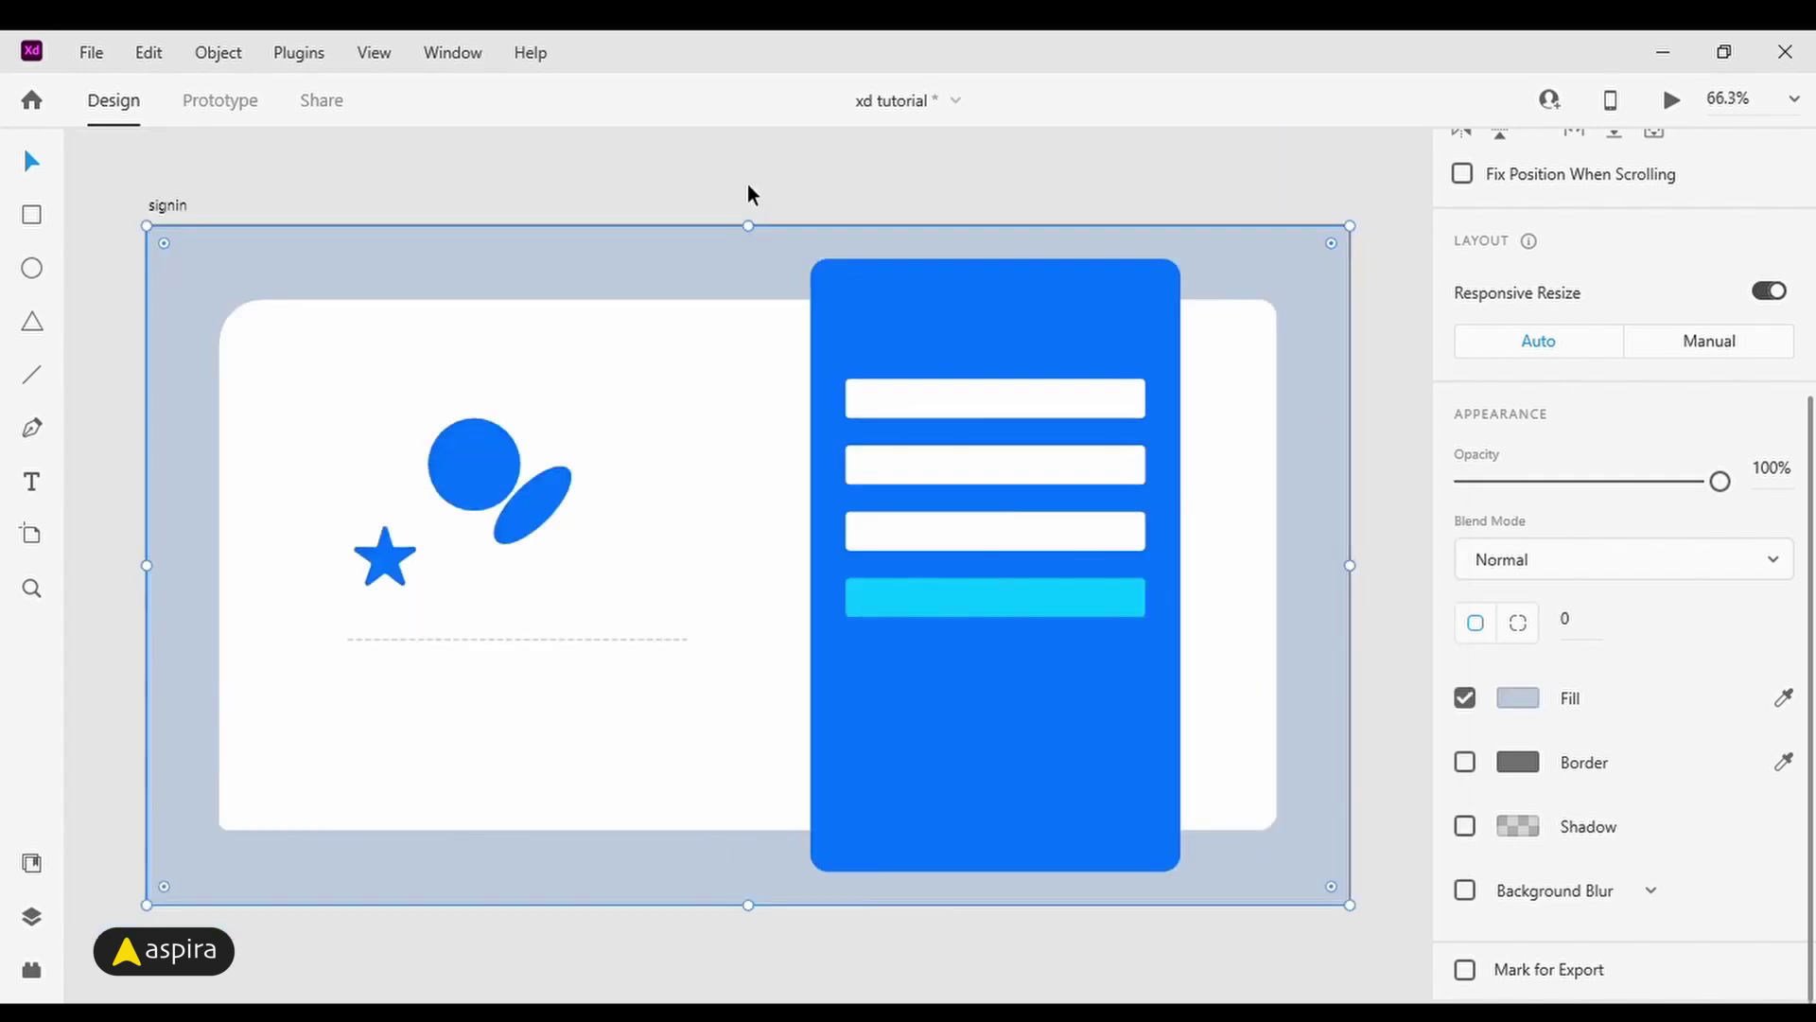